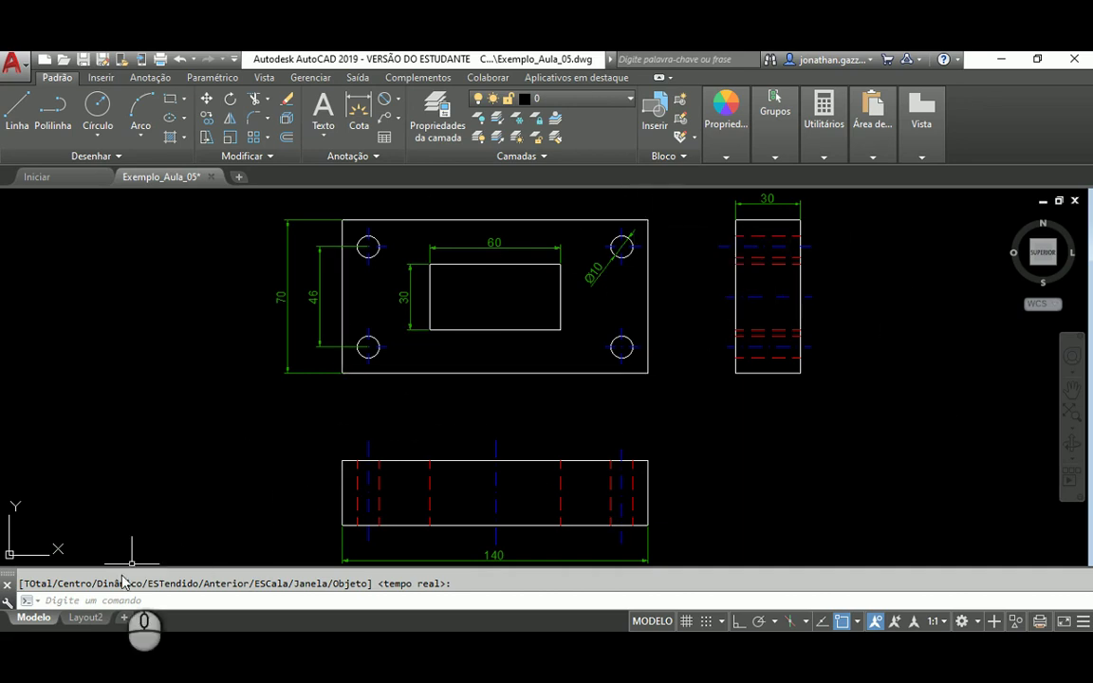
Step: Open the Layout2 sheet and add three new layouts to the drawing
{"action": "left_click", "coordinate": [85, 617]}
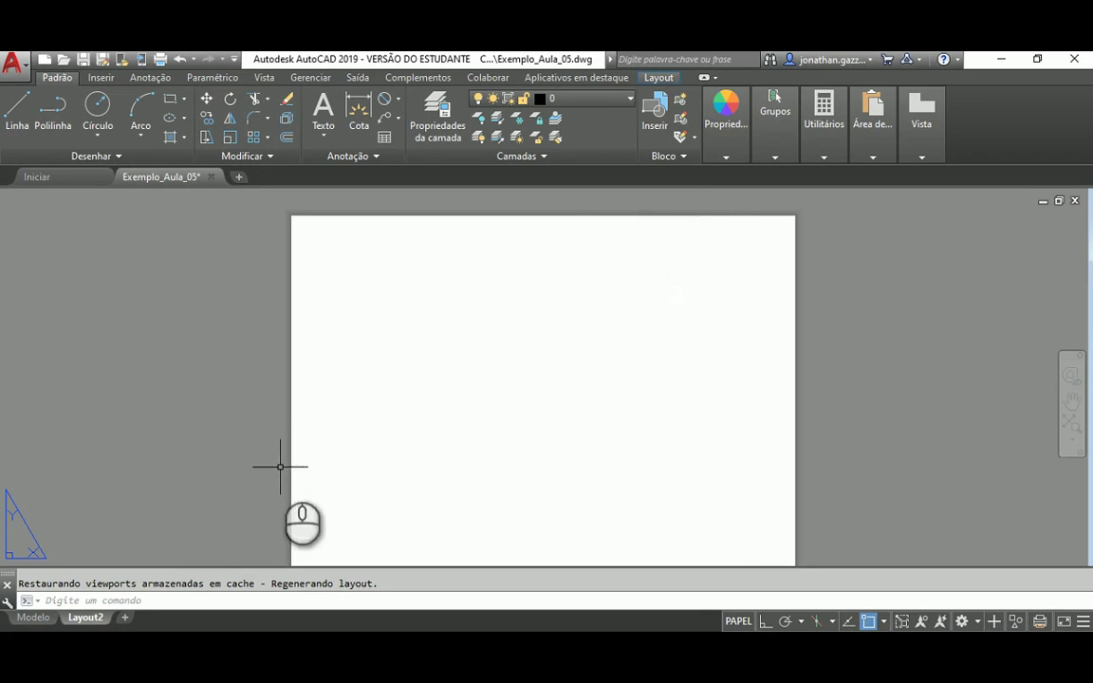
{"action": "mouse_move", "coordinate": [90, 620]}
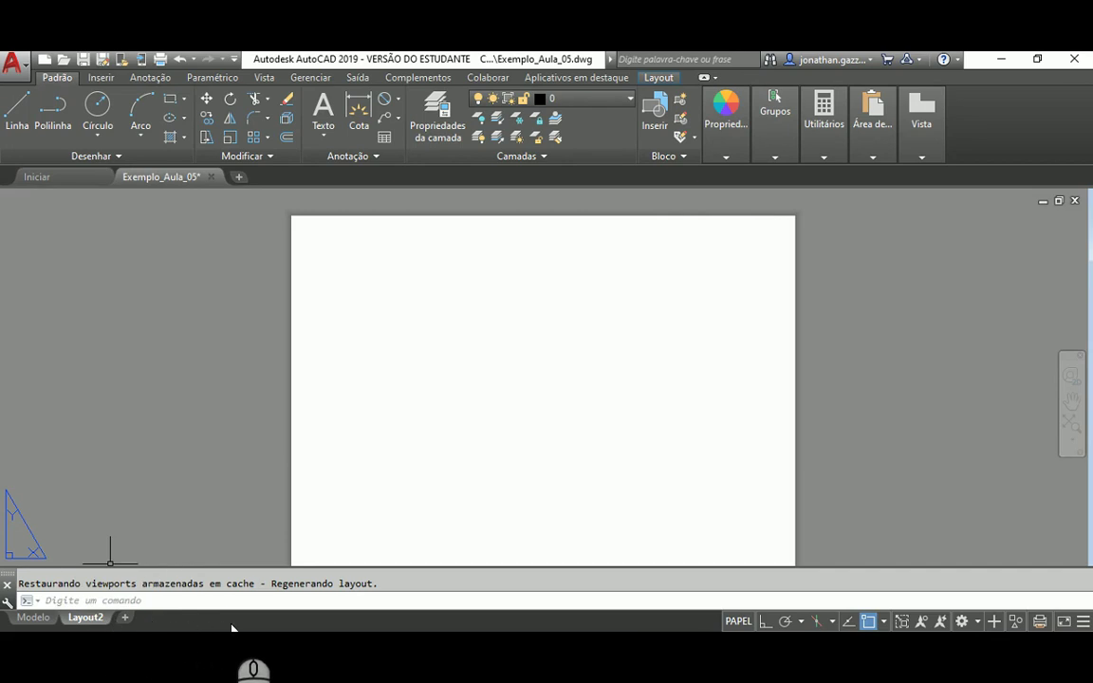
{"action": "left_click", "coordinate": [126, 618]}
{"action": "left_click", "coordinate": [175, 618]}
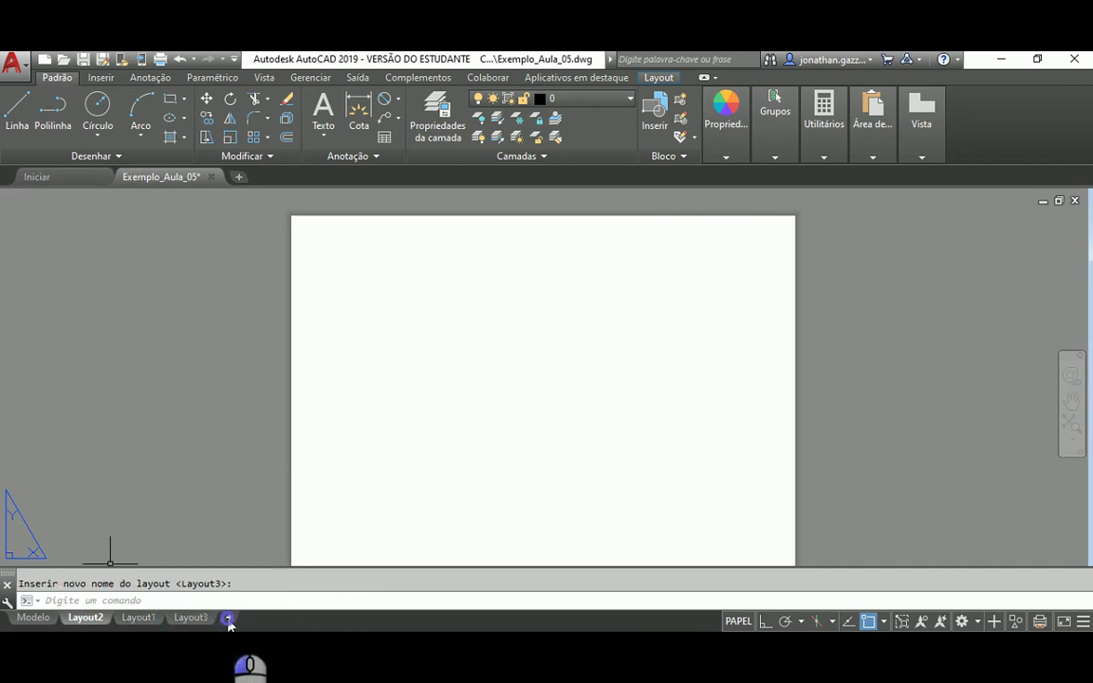
{"action": "left_click", "coordinate": [228, 619]}
Step: View the new Layout1 and Layout3 sheets and compare Layout1 with the Layout2 sheet
{"action": "left_click", "coordinate": [139, 619]}
{"action": "left_click", "coordinate": [191, 619]}
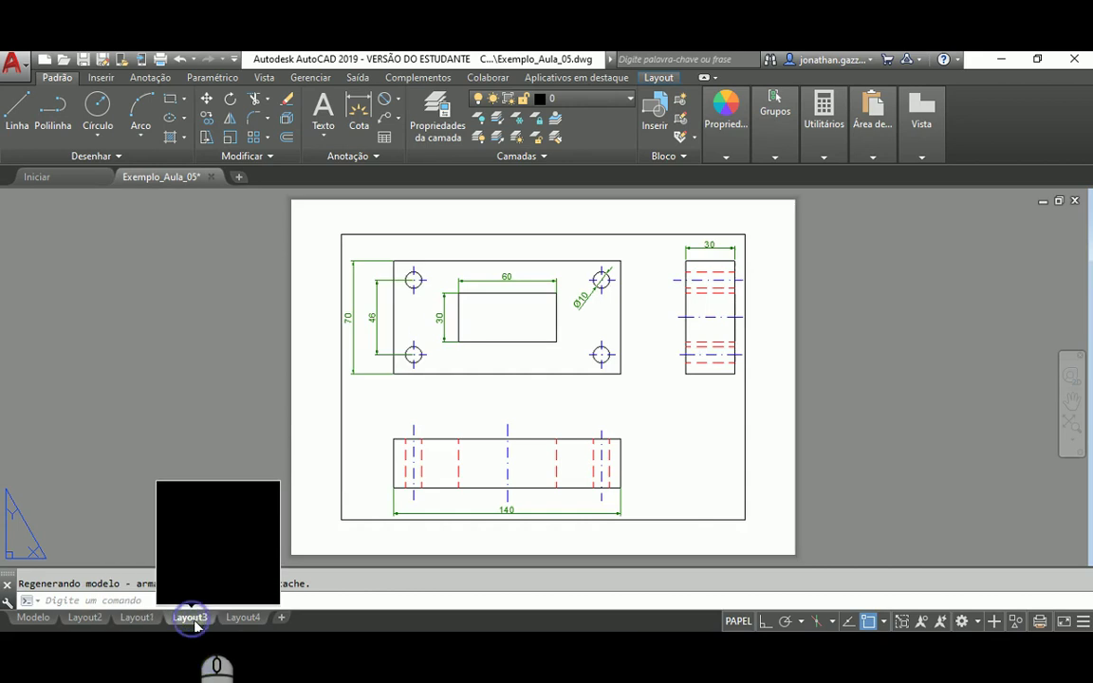
{"action": "left_click", "coordinate": [88, 617]}
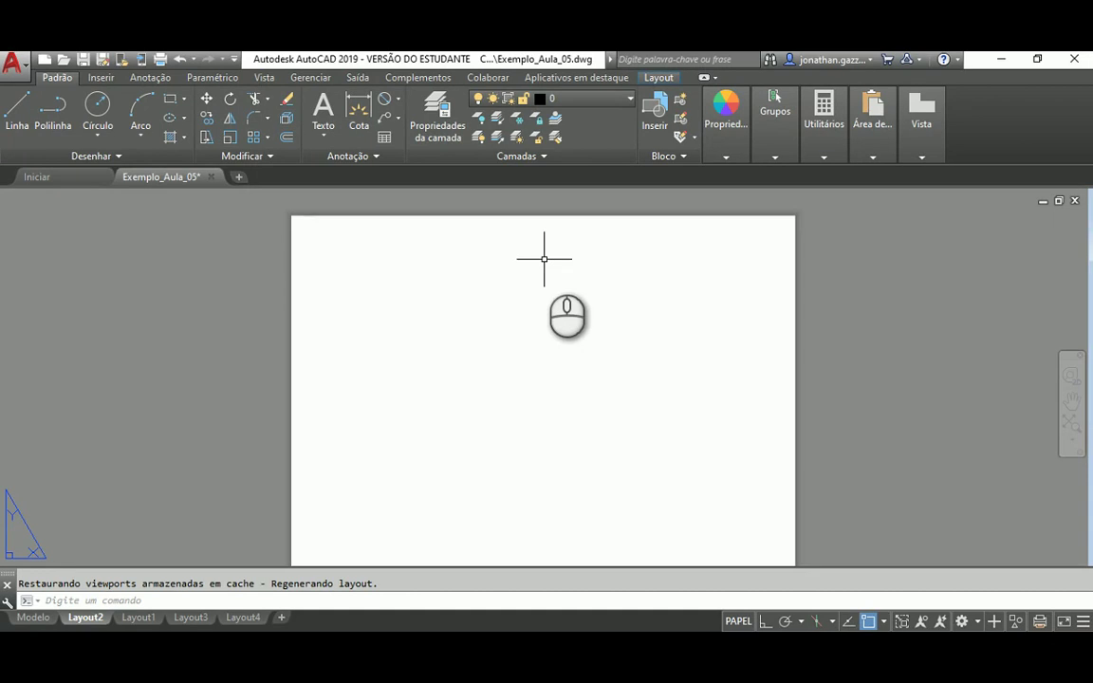
{"action": "left_click", "coordinate": [142, 618]}
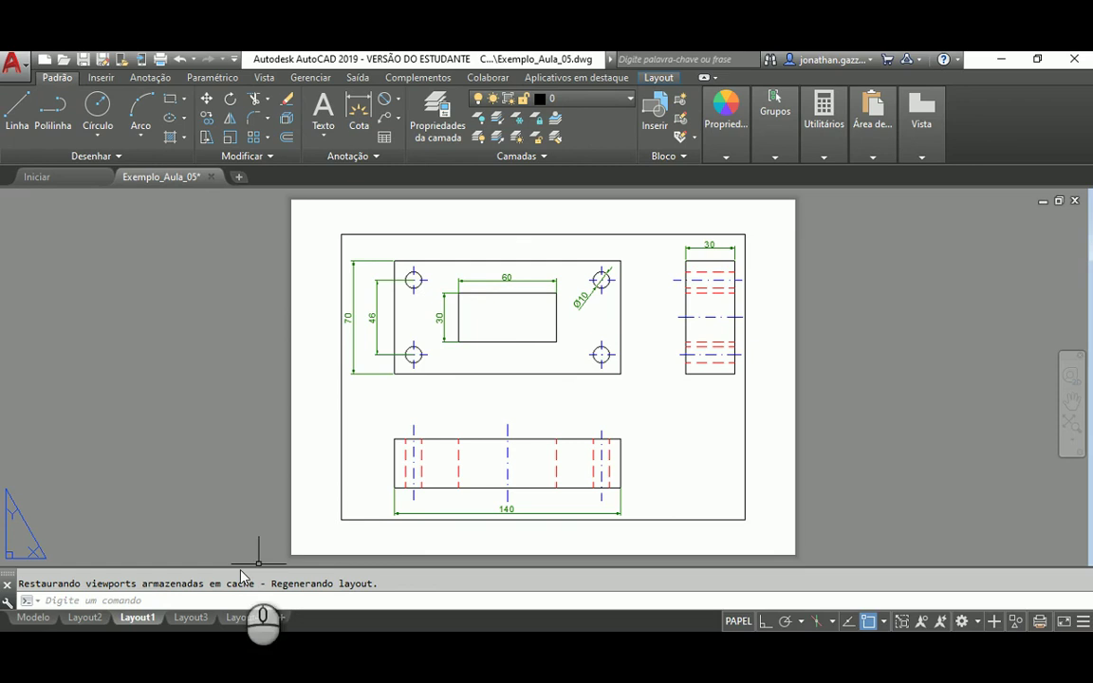
Step: Rename the Layout2 layout as Projeção Ortogonal
{"action": "left_click", "coordinate": [84, 618]}
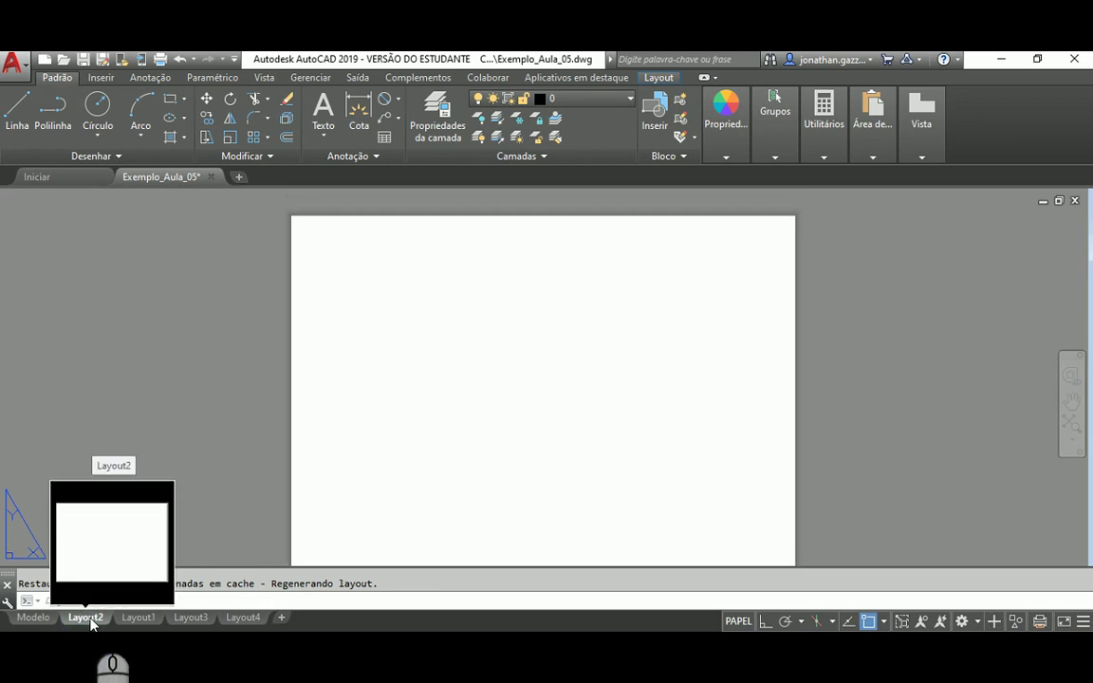
{"action": "right_click", "coordinate": [90, 618]}
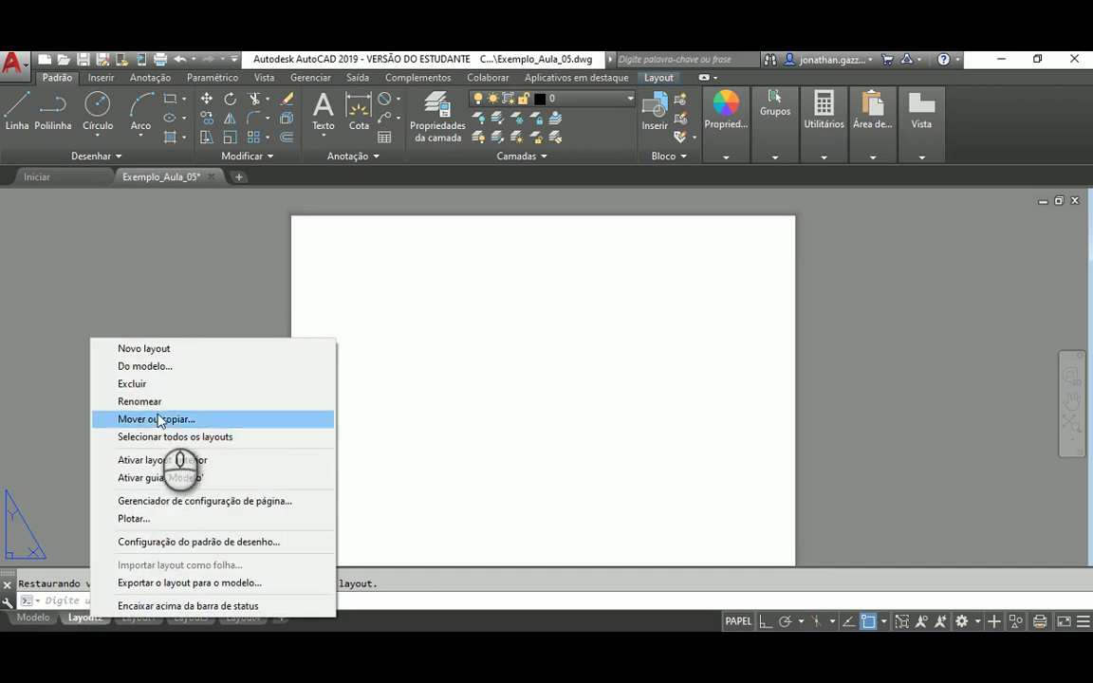
{"action": "left_click", "coordinate": [150, 402]}
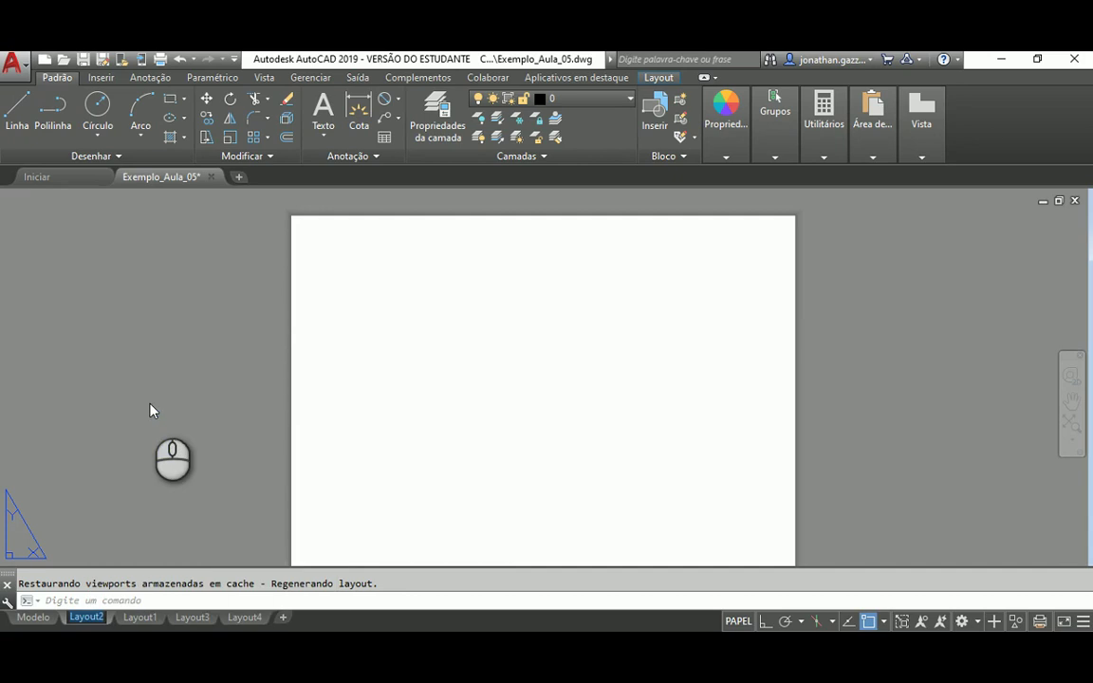
{"action": "type", "text": "Projeca"}
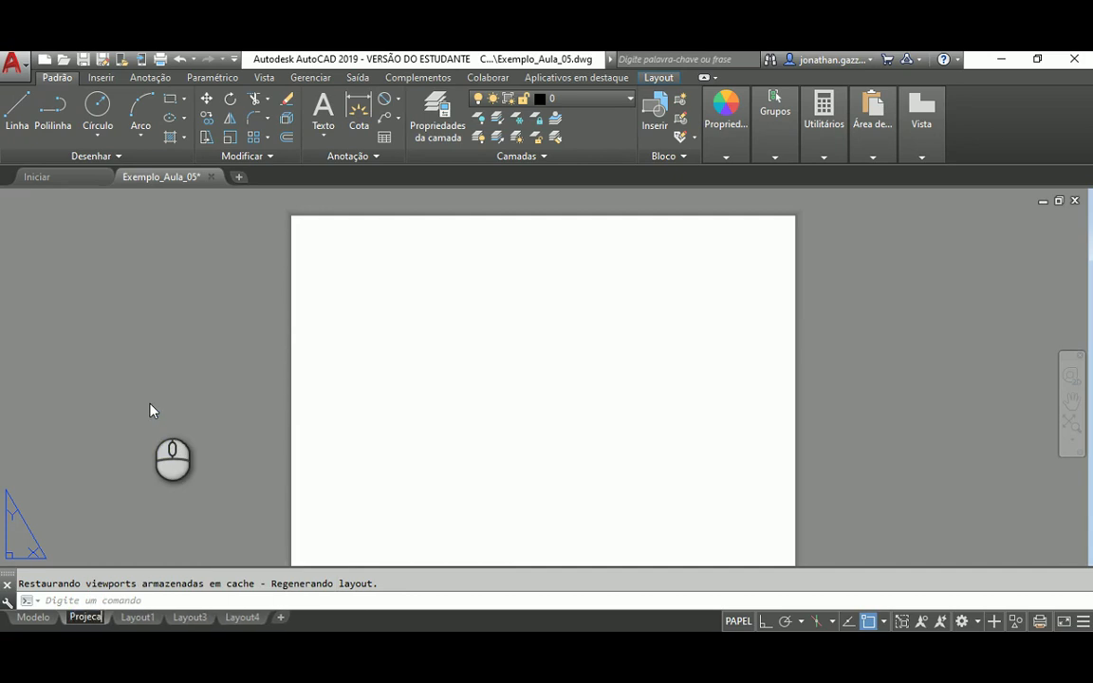
{"action": "key", "text": "BackSpace"}
{"action": "key", "text": "BackSpace"}
{"action": "type", "text": "ção Ortogonal"}
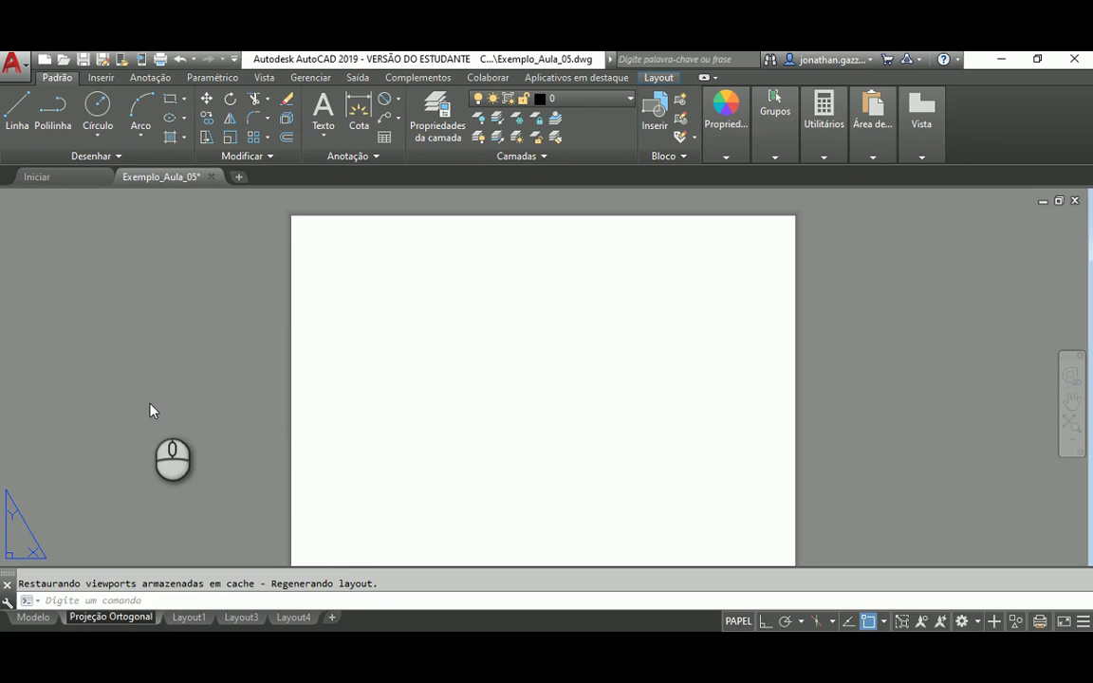
{"action": "key", "text": "Return"}
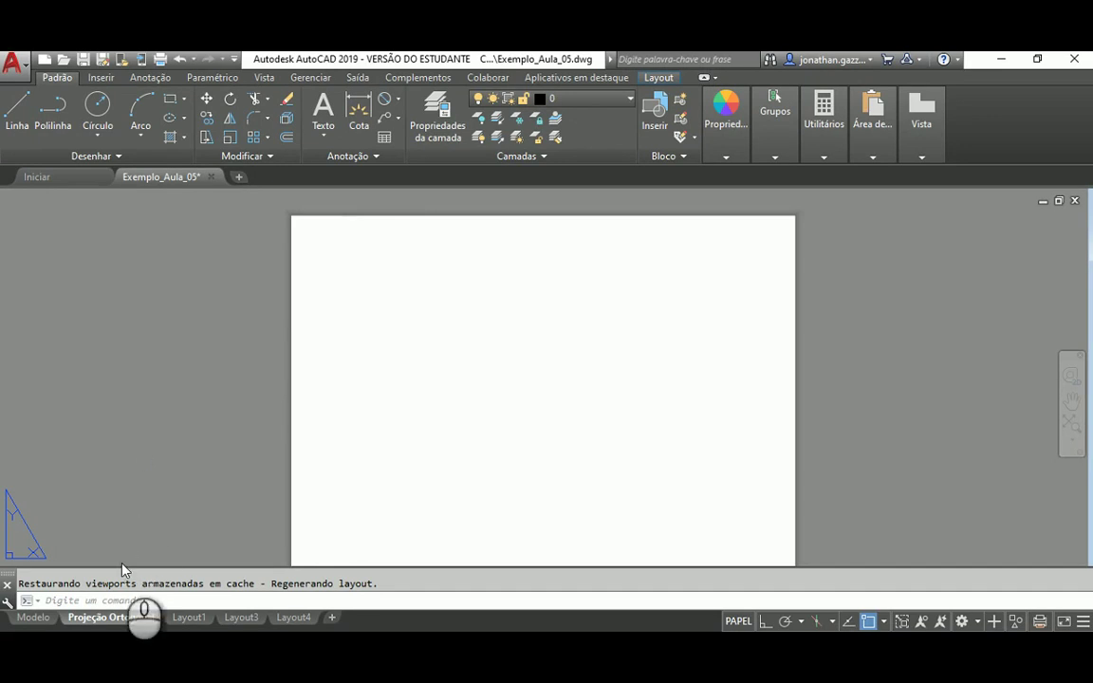
Step: Create a new page setup named Folha A4 for the Projeção Ortogonal layout, based on that layout's settings
{"action": "right_click", "coordinate": [111, 618]}
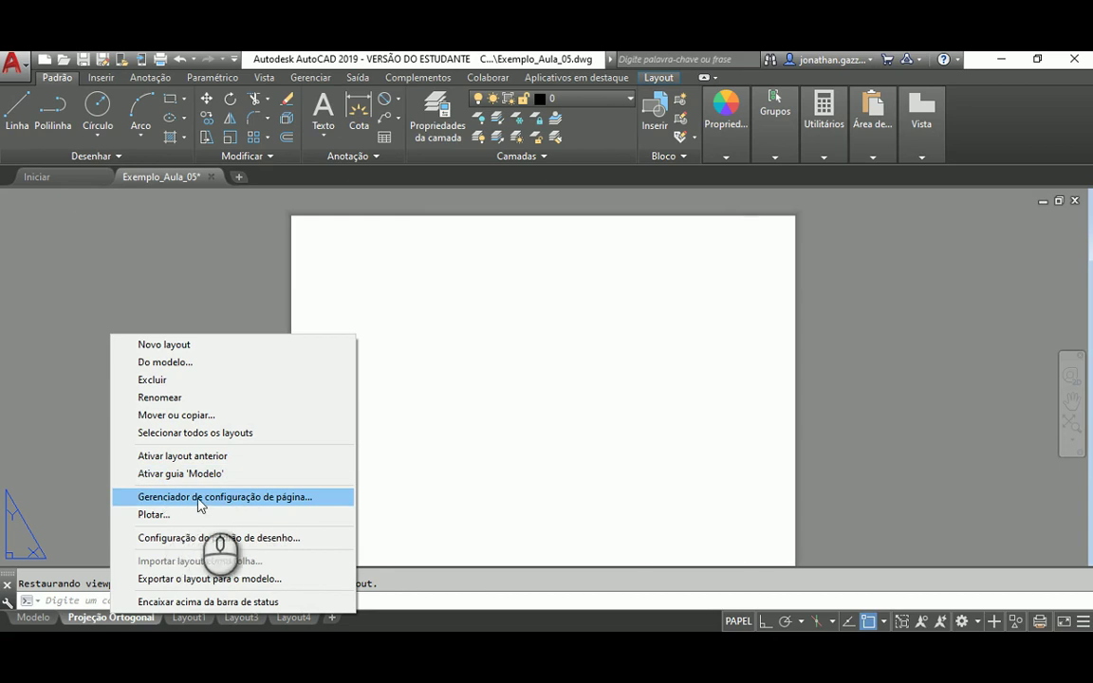
{"action": "left_click", "coordinate": [199, 497]}
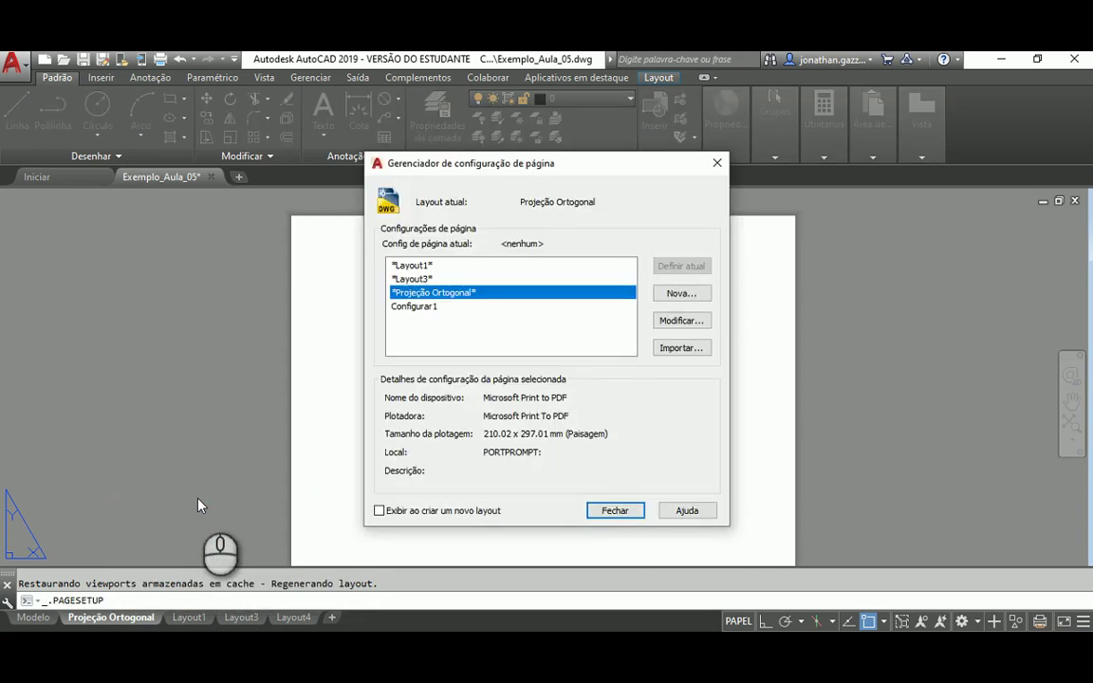
{"action": "left_click", "coordinate": [677, 293]}
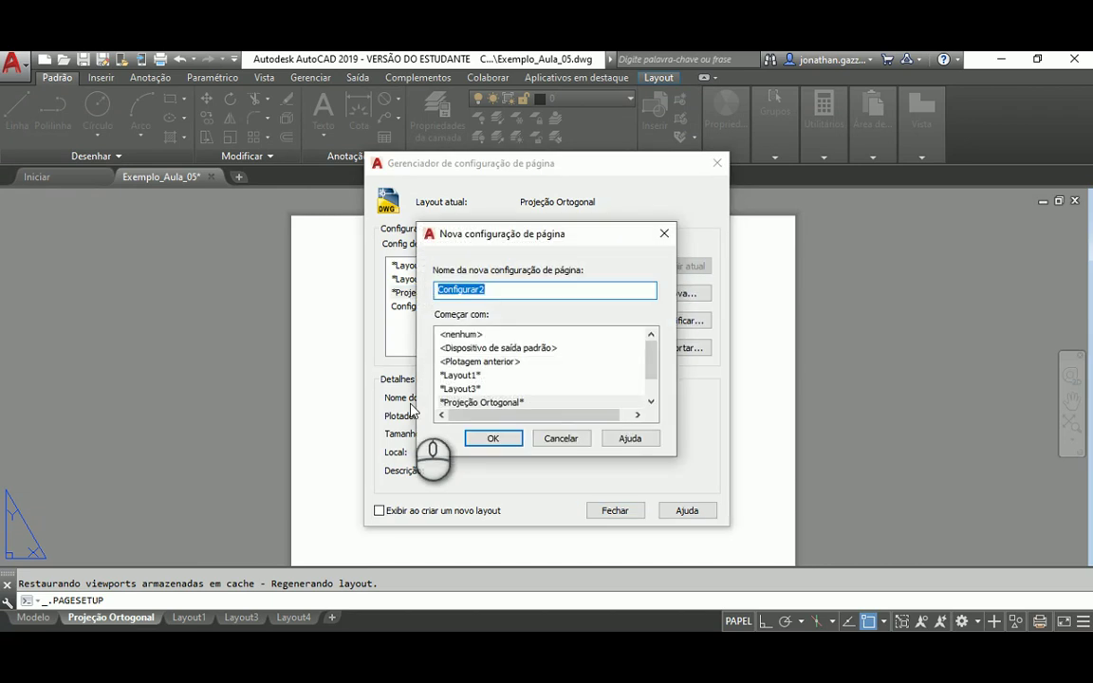
{"action": "type", "text": "Folha A4"}
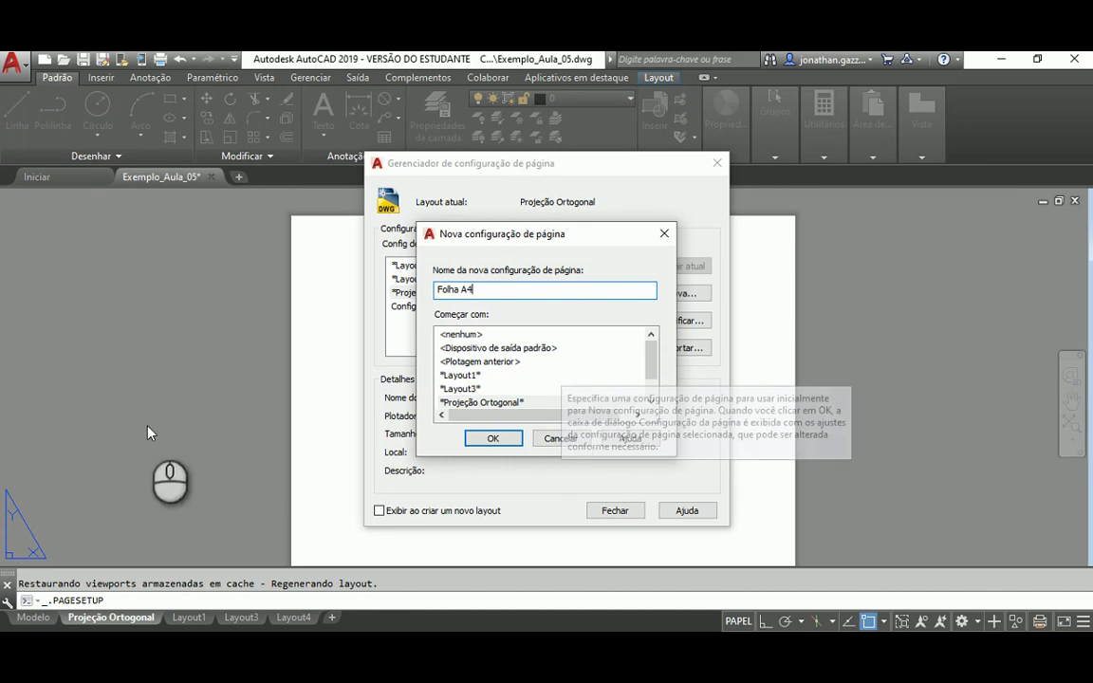
{"action": "left_click", "coordinate": [493, 439]}
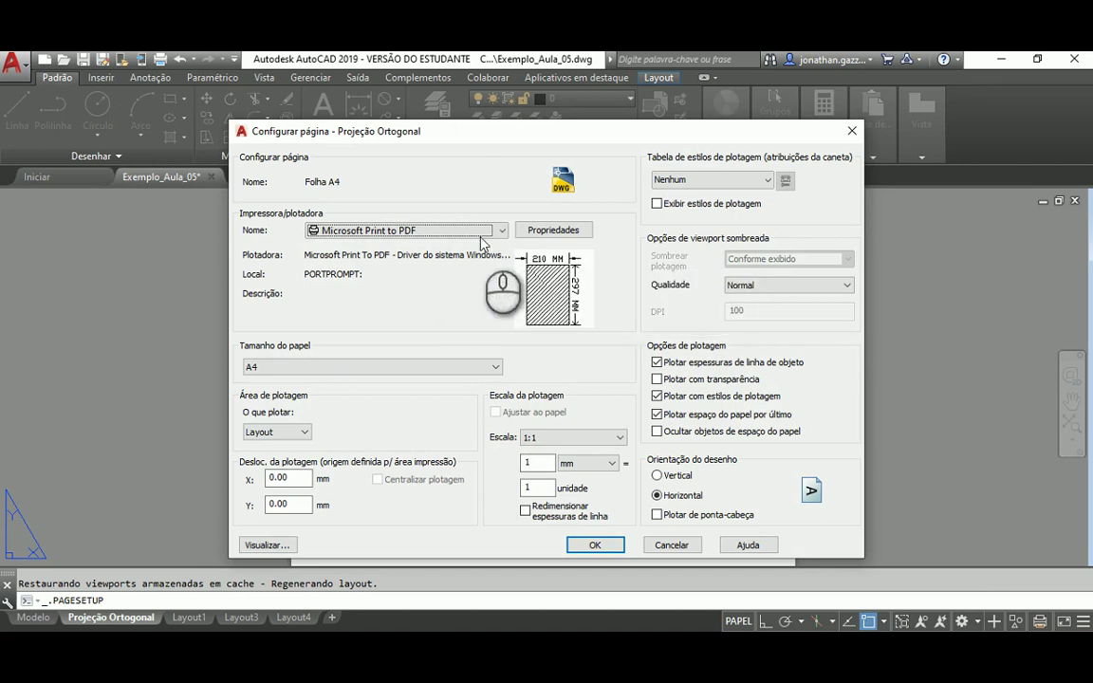
Step: Try the Executivo and Ofício paper sizes in the Folha A4 page setup
{"action": "left_click", "coordinate": [496, 366]}
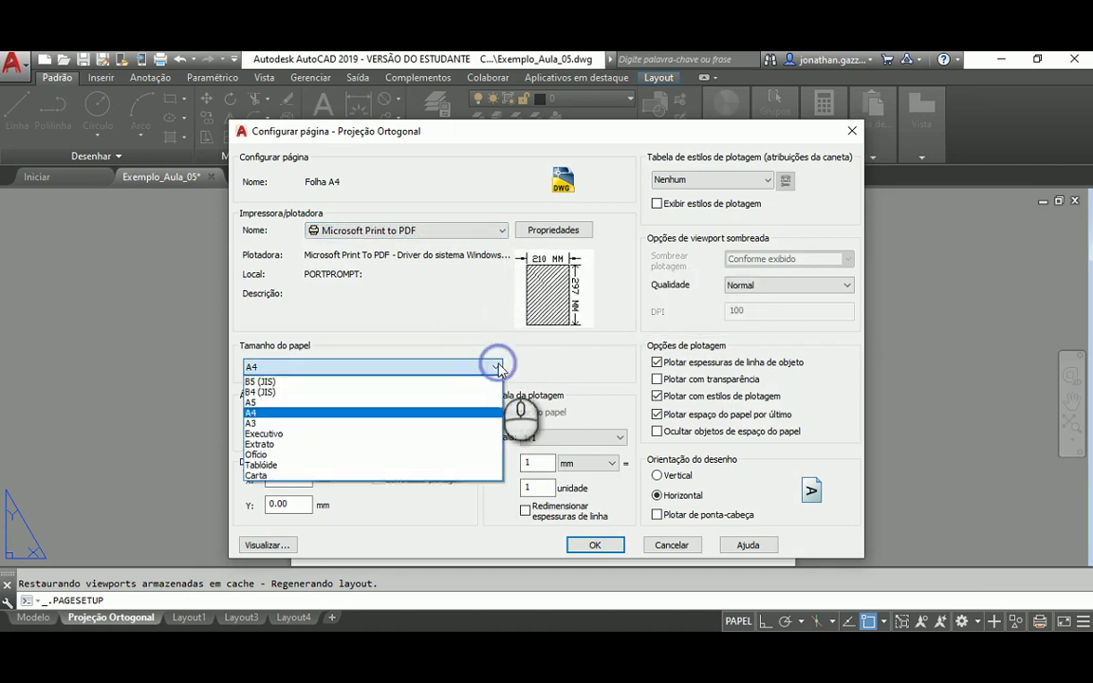
{"action": "left_click", "coordinate": [361, 434]}
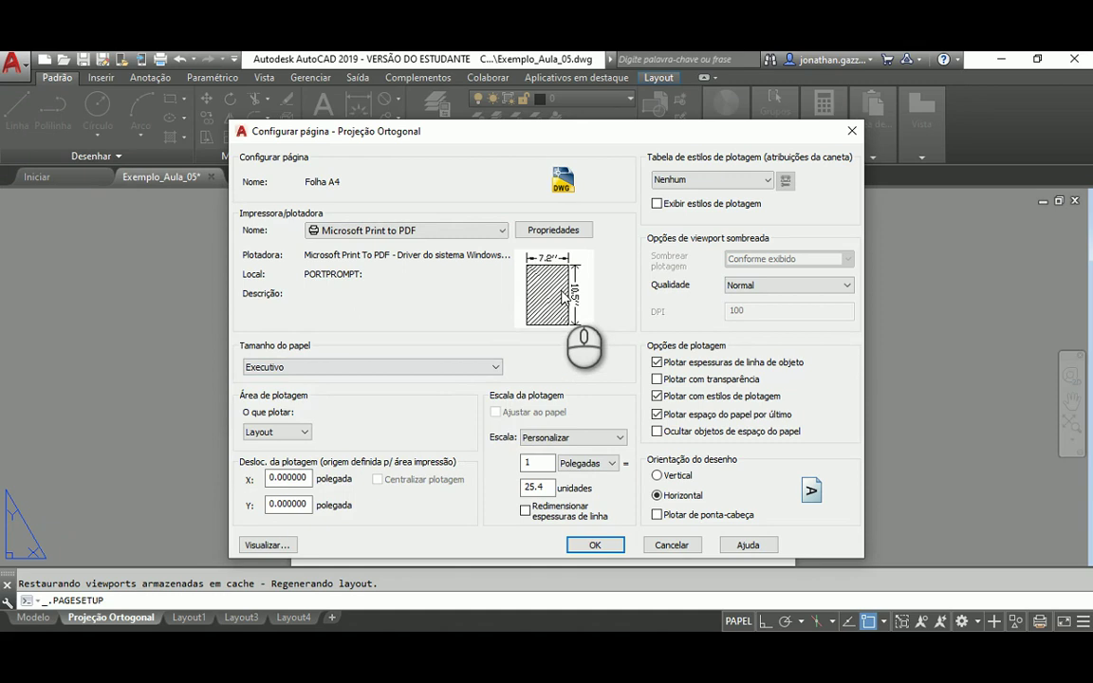
{"action": "left_click", "coordinate": [484, 368]}
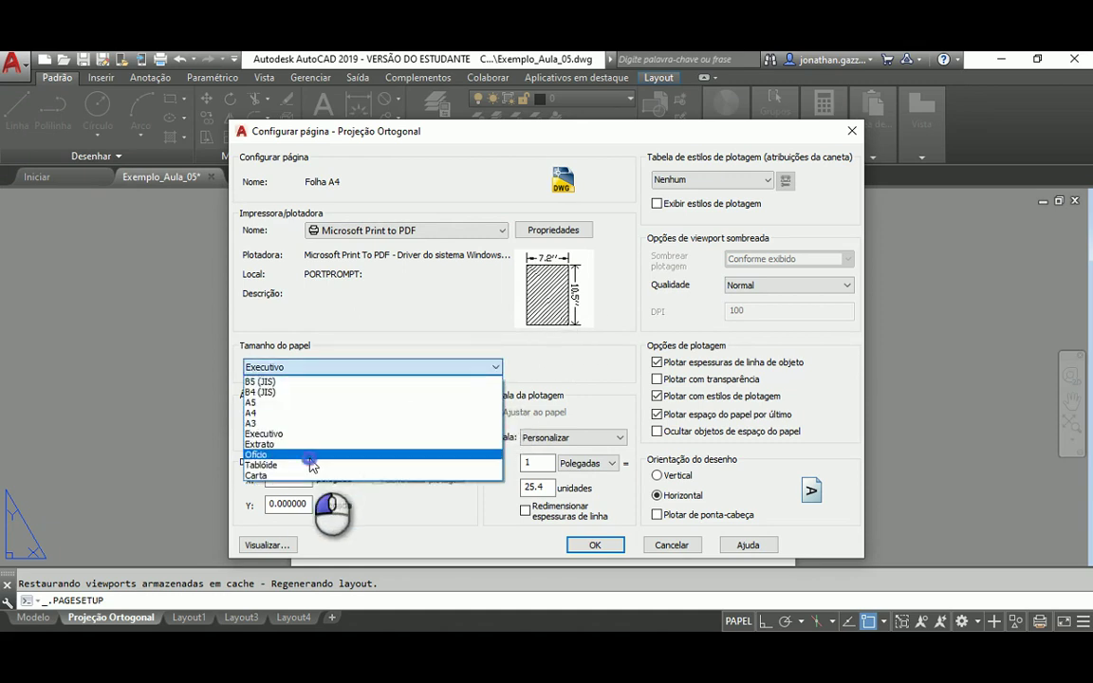
{"action": "left_click", "coordinate": [311, 456]}
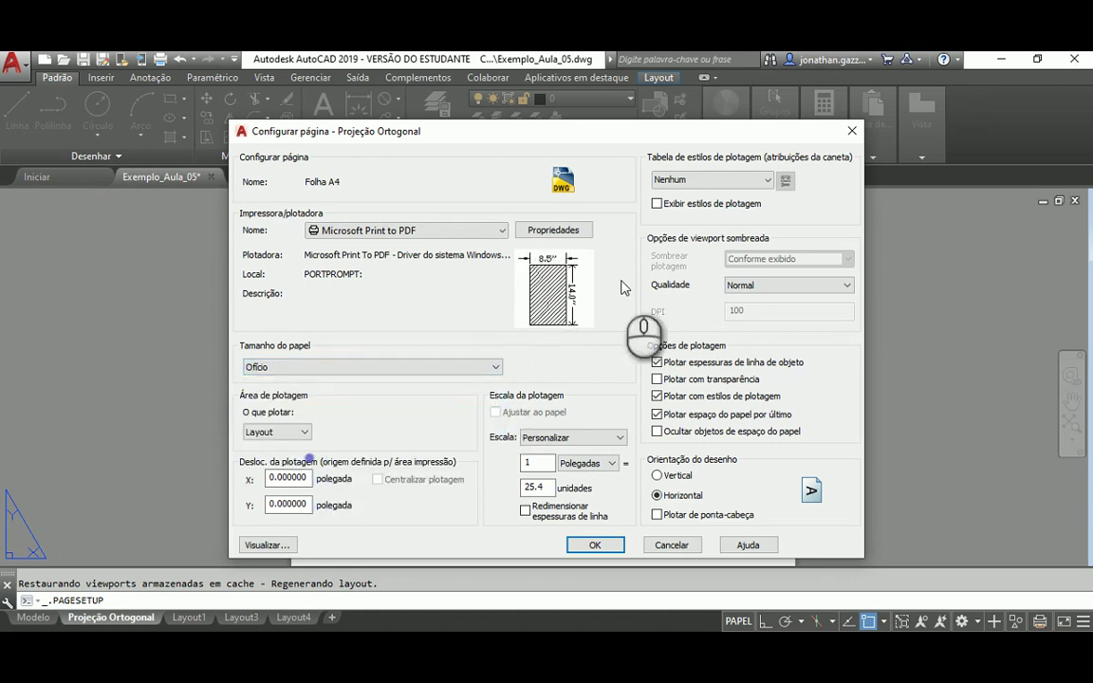
Step: Set the page setup's plotter to DWG To PDF.pc3 and its paper size to ISO A1 (594.00 x 841.00 mm)
{"action": "left_click", "coordinate": [504, 231]}
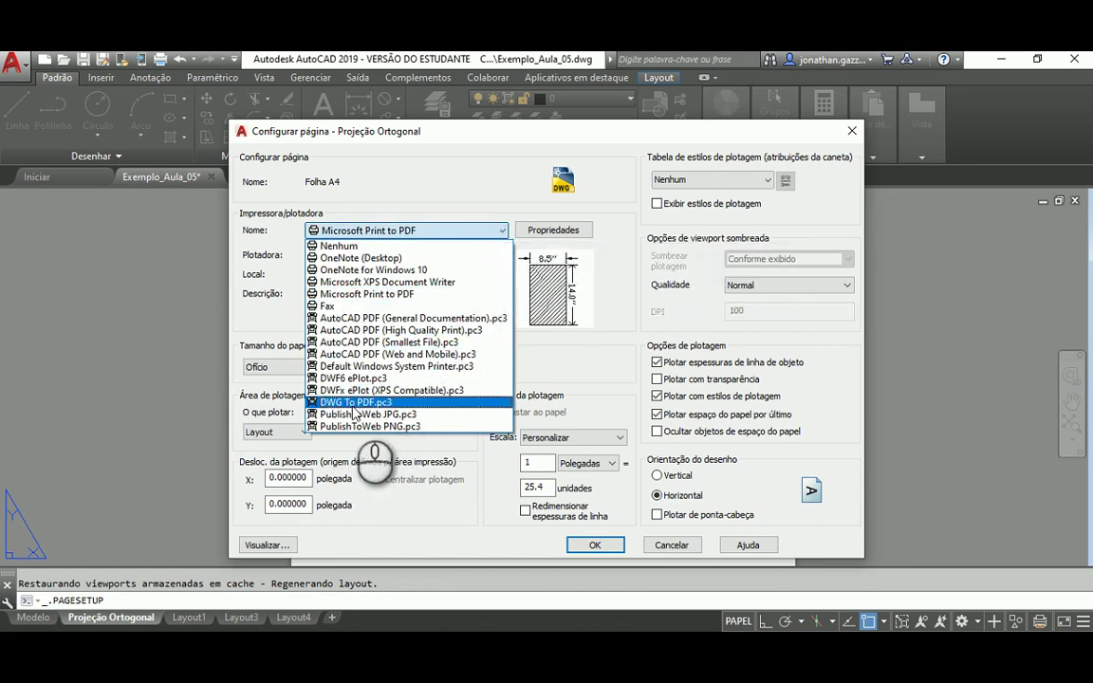
{"action": "left_click", "coordinate": [351, 406]}
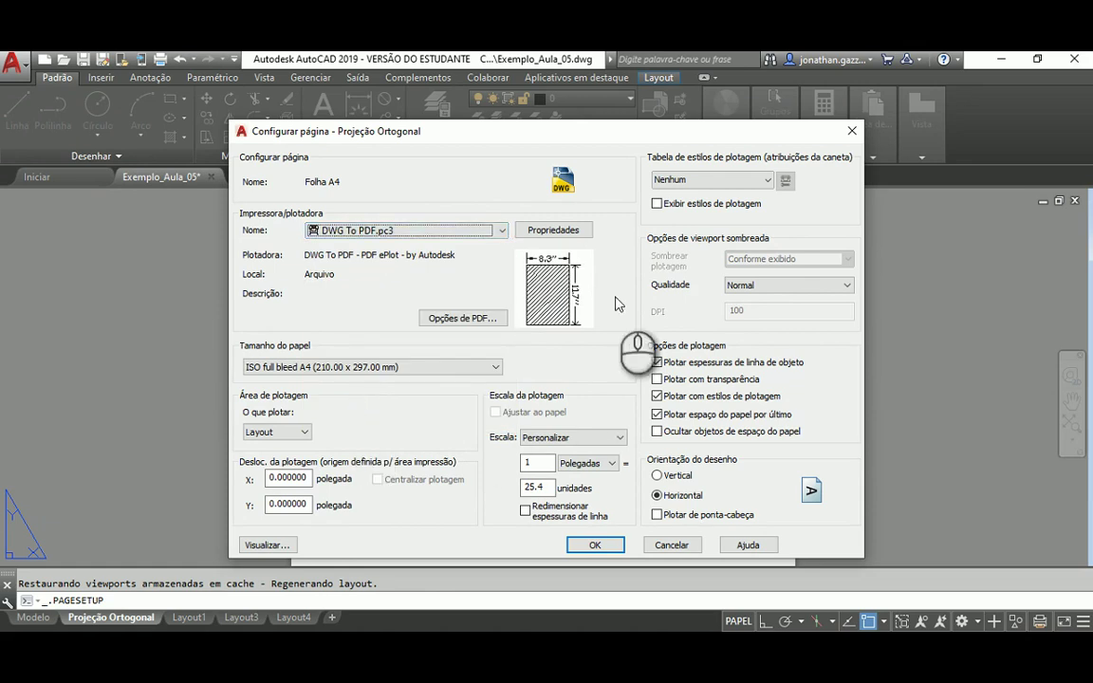
{"action": "left_click", "coordinate": [492, 368]}
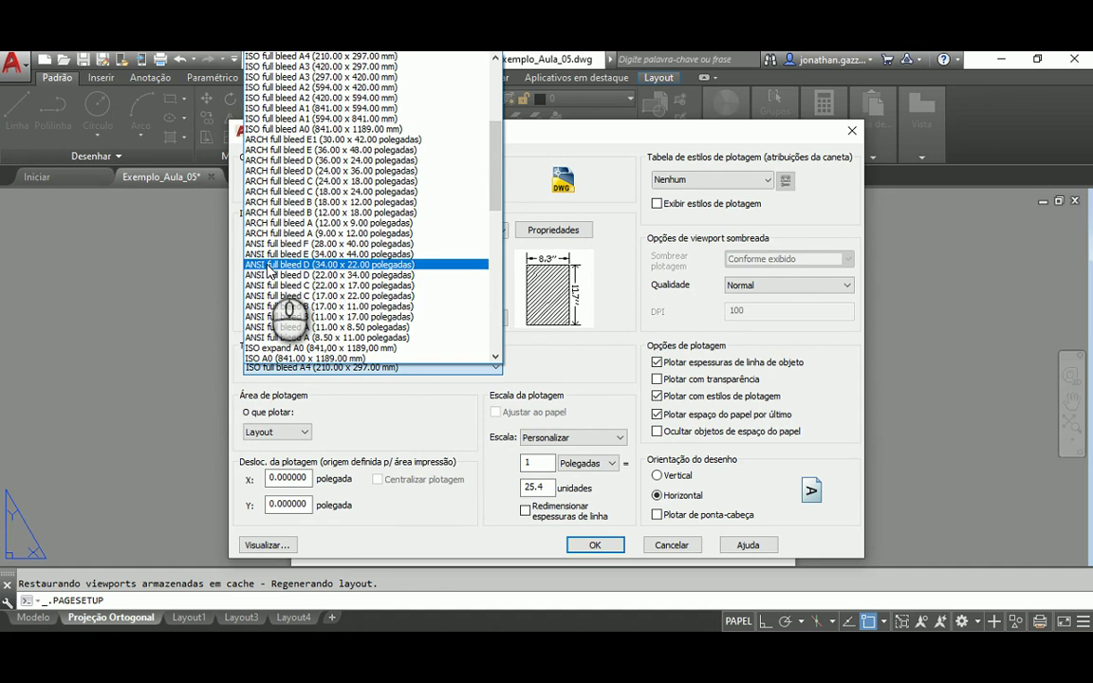
{"action": "left_click", "coordinate": [269, 267]}
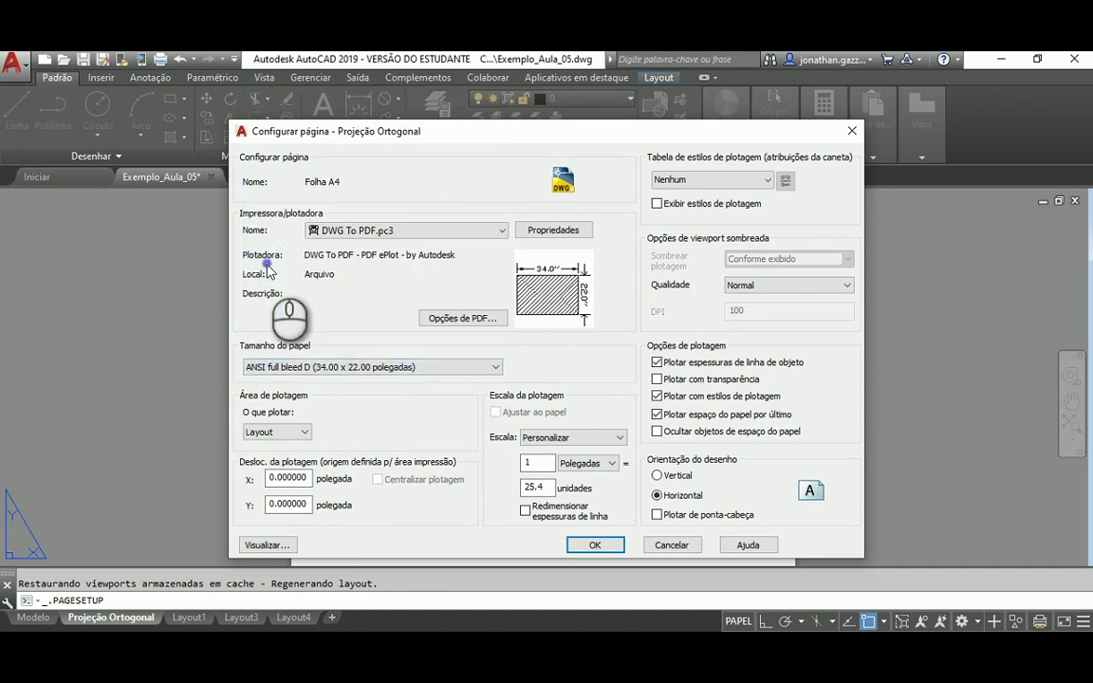
{"action": "left_click", "coordinate": [375, 367]}
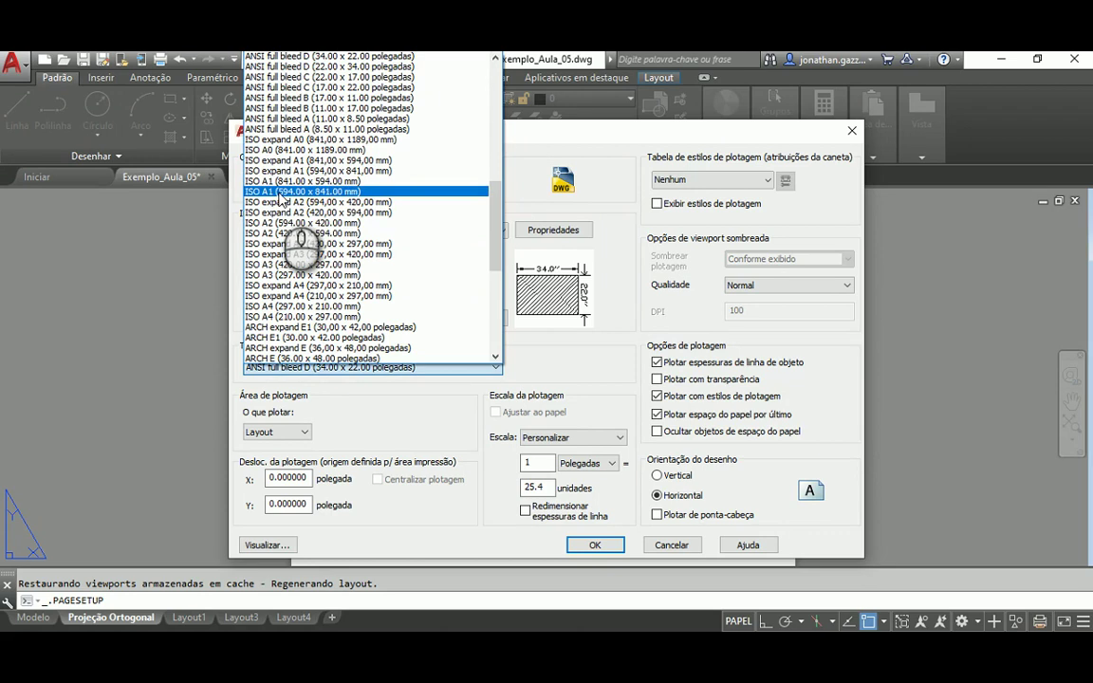
{"action": "left_click", "coordinate": [280, 191]}
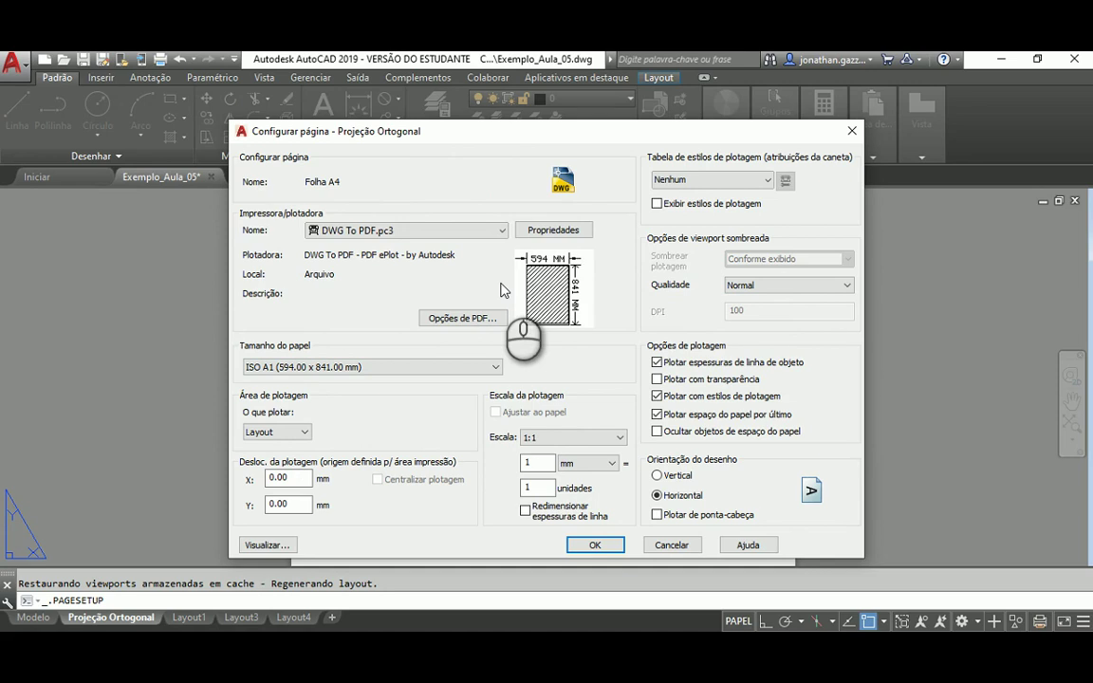
Step: Start a new custom paper size from scratch in the DWG To PDF plotter's properties
{"action": "left_click", "coordinate": [542, 232]}
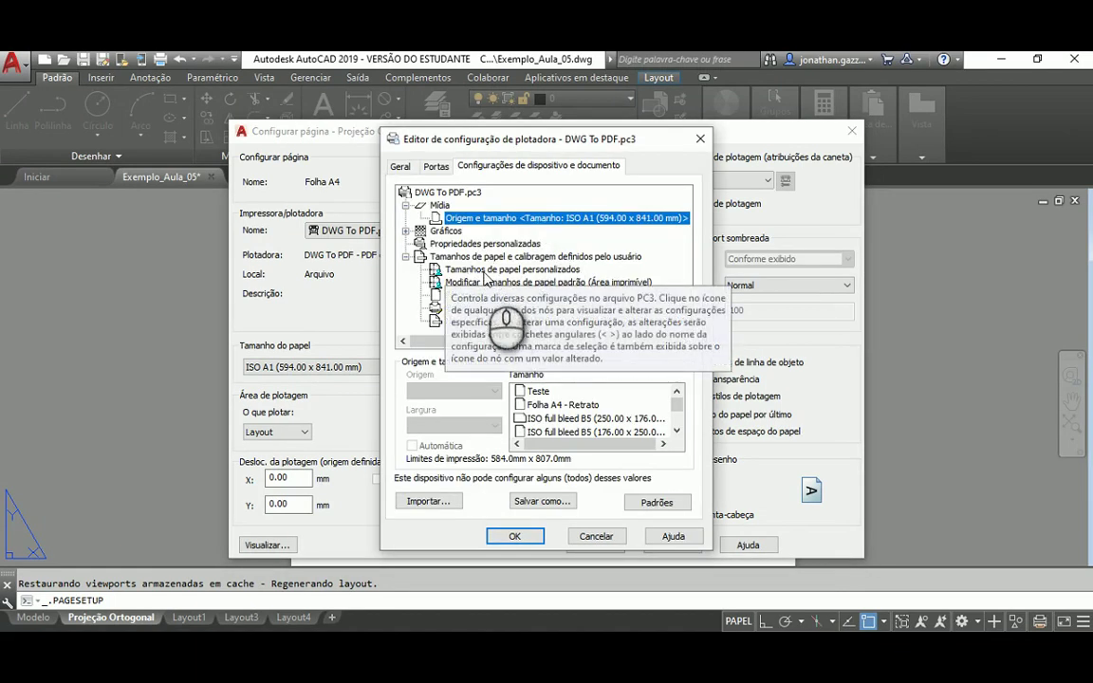
{"action": "left_click", "coordinate": [486, 270]}
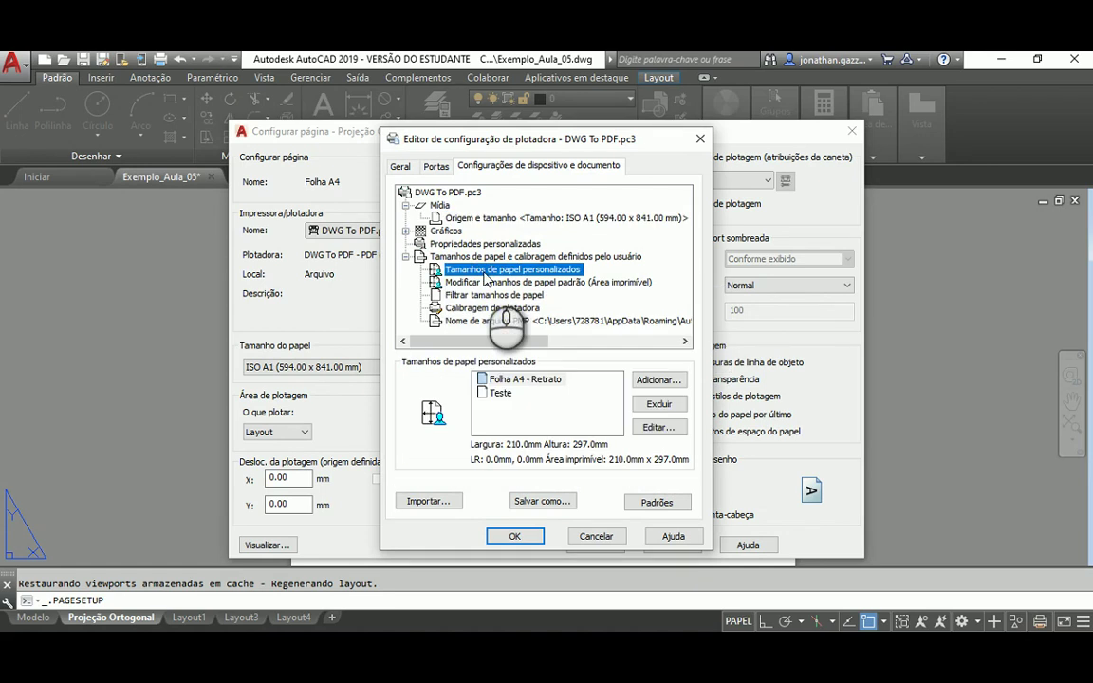
{"action": "left_click", "coordinate": [657, 379]}
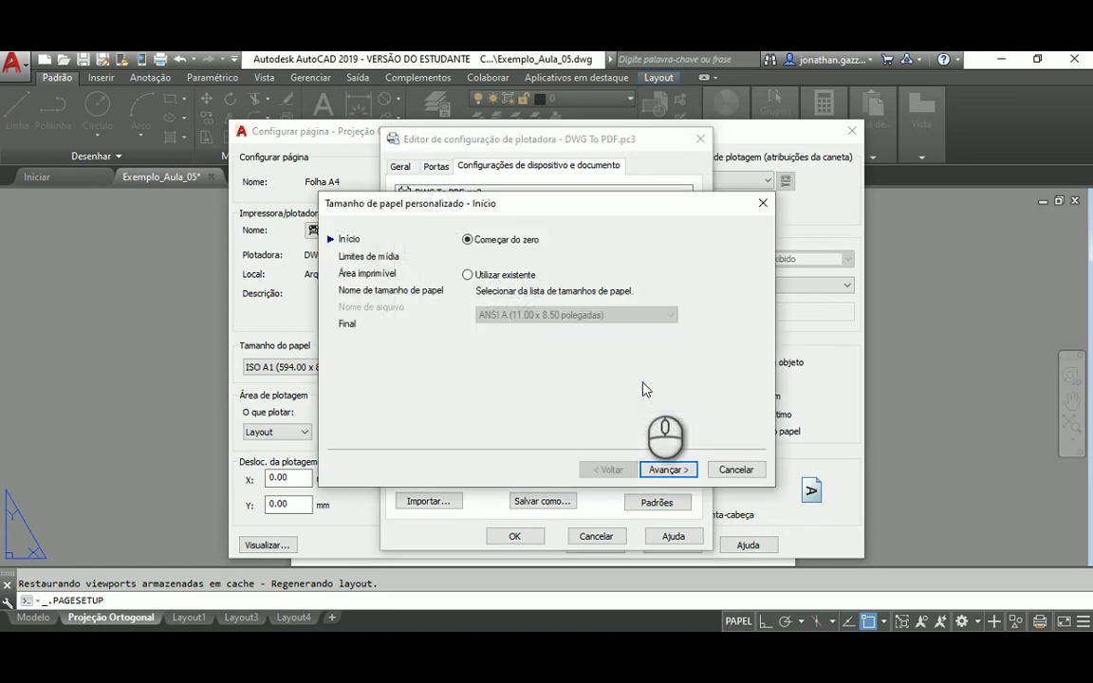
{"action": "left_click", "coordinate": [663, 474]}
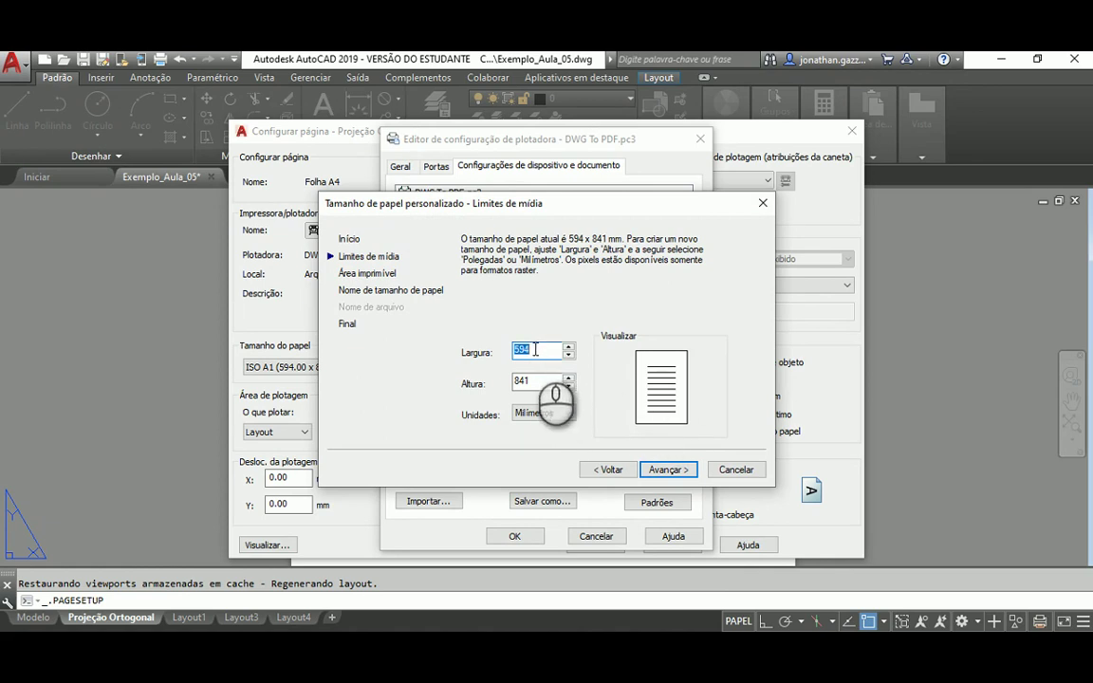
Step: Set the custom paper size to 210 wide by 297 high, in millimetres
{"action": "type", "text": "210"}
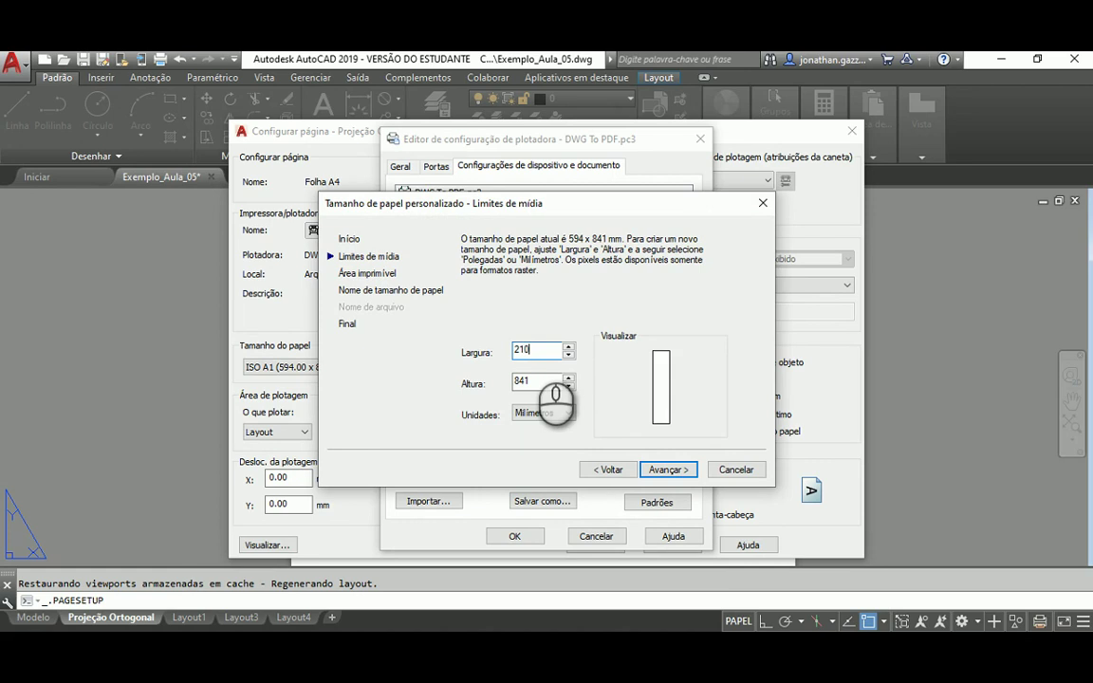
{"action": "key", "text": "Tab"}
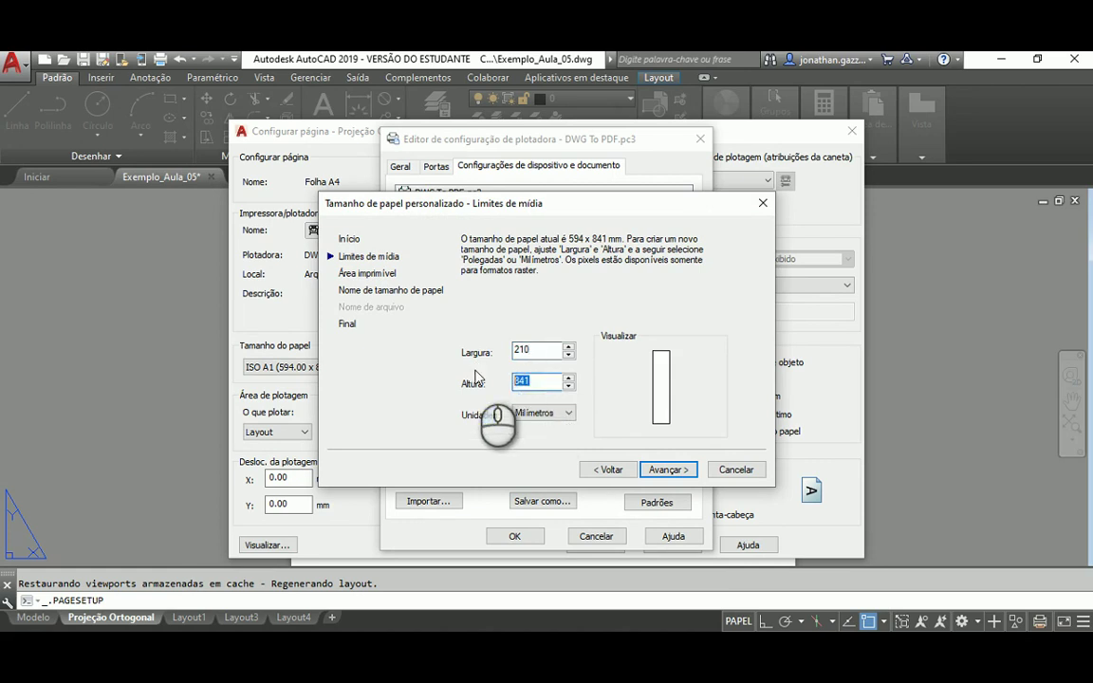
{"action": "type", "text": "297"}
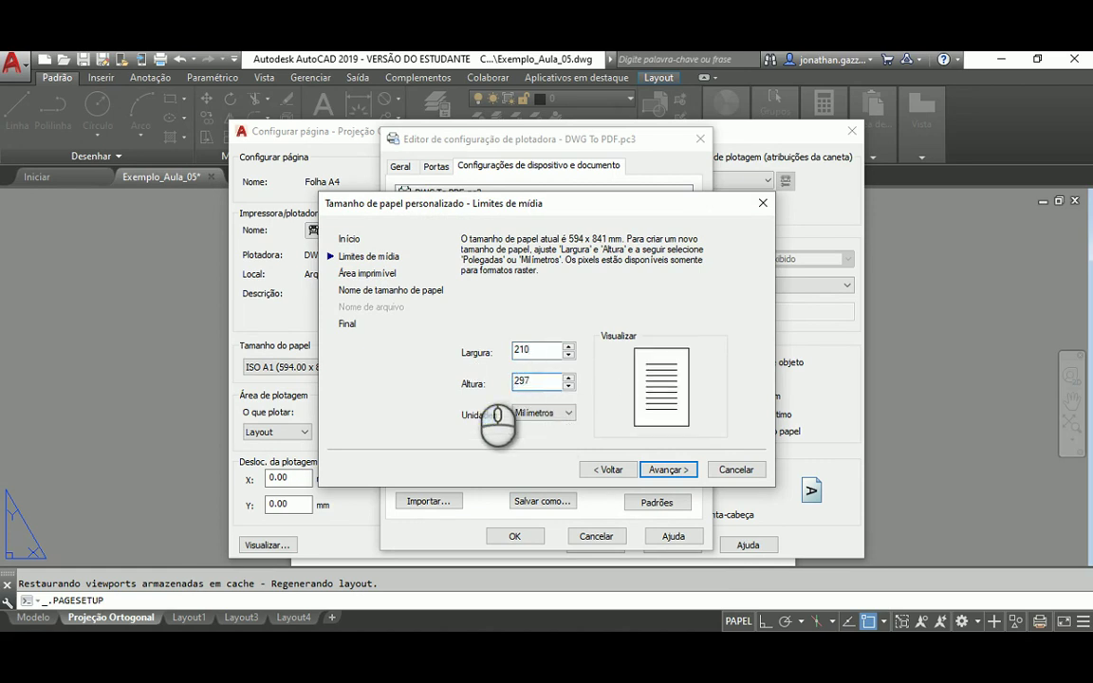
{"action": "left_click", "coordinate": [547, 414]}
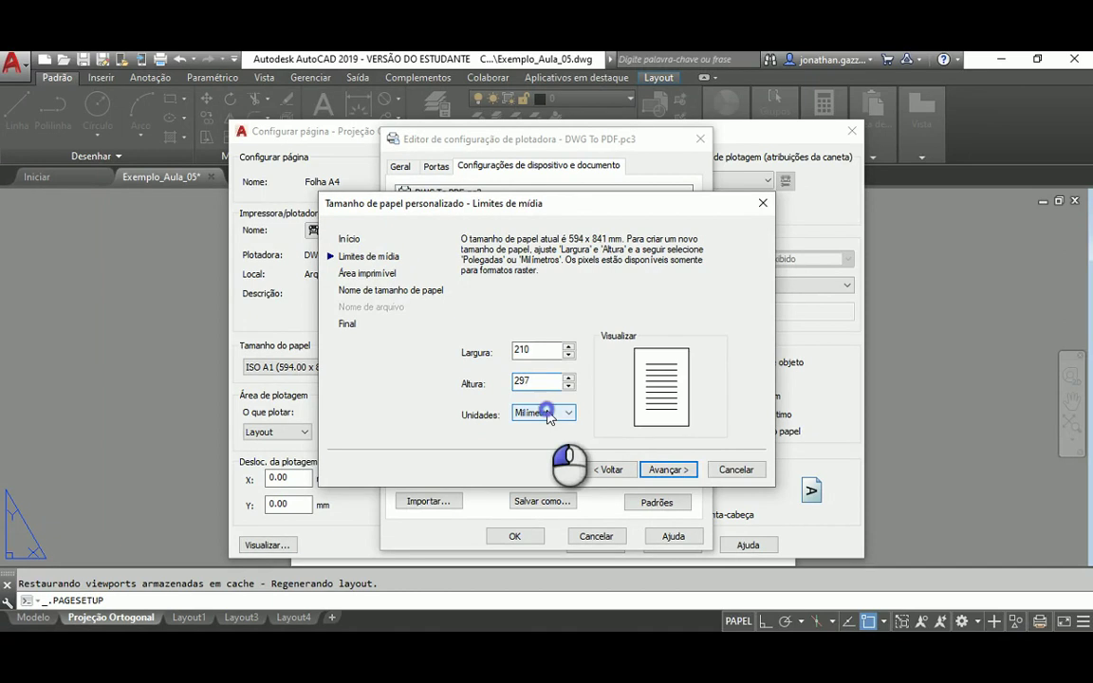
{"action": "left_click", "coordinate": [538, 440]}
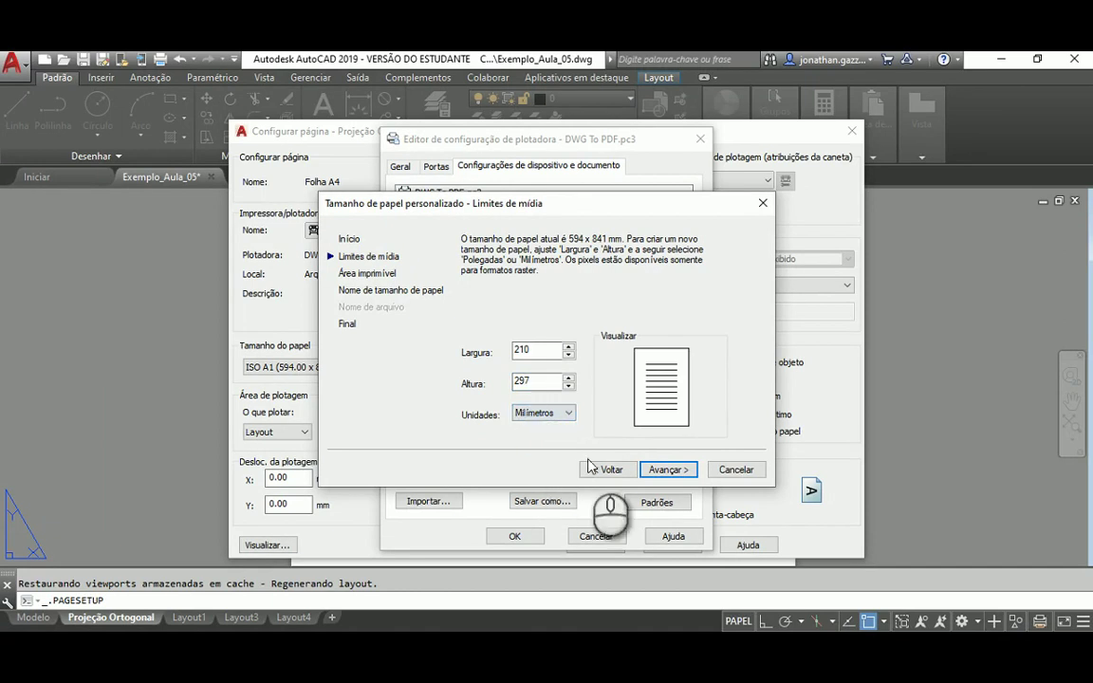
{"action": "left_click", "coordinate": [667, 470]}
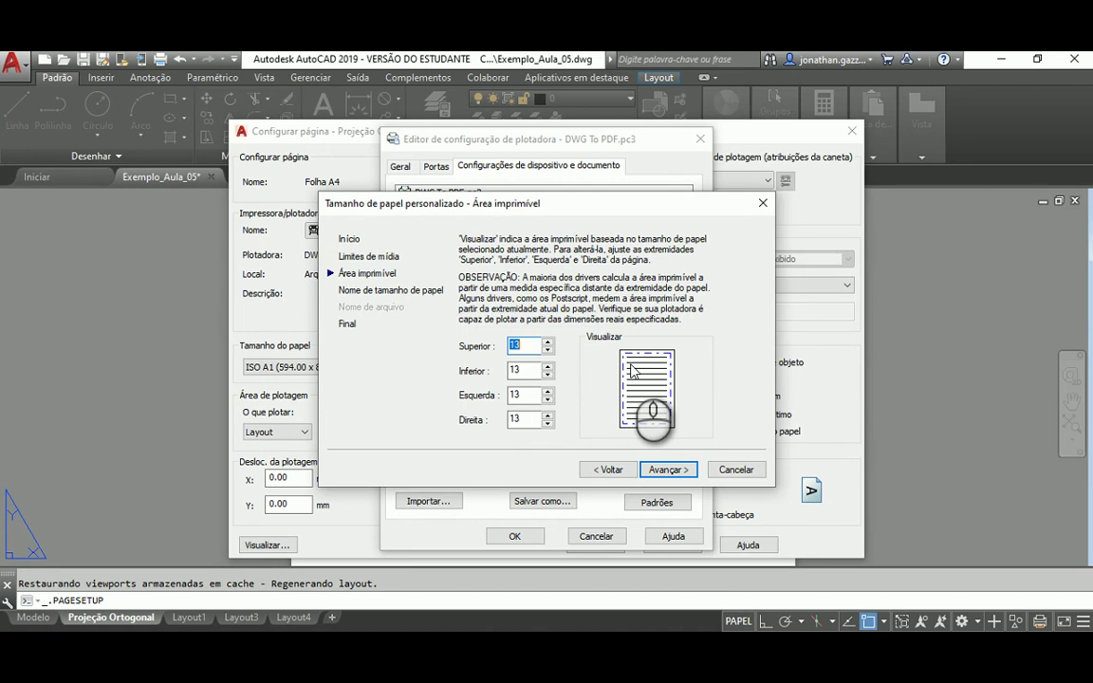
Step: Set the upper, lower, left and right margins of the custom paper's printable area to 0
{"action": "type", "text": "0"}
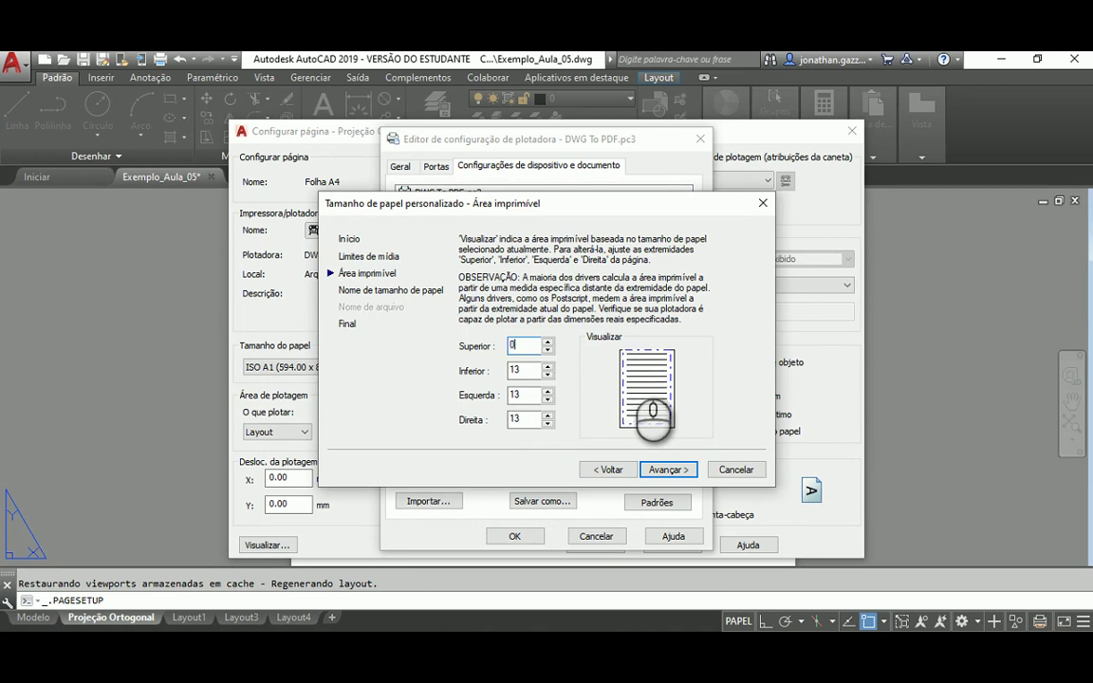
{"action": "double_click", "coordinate": [524, 370]}
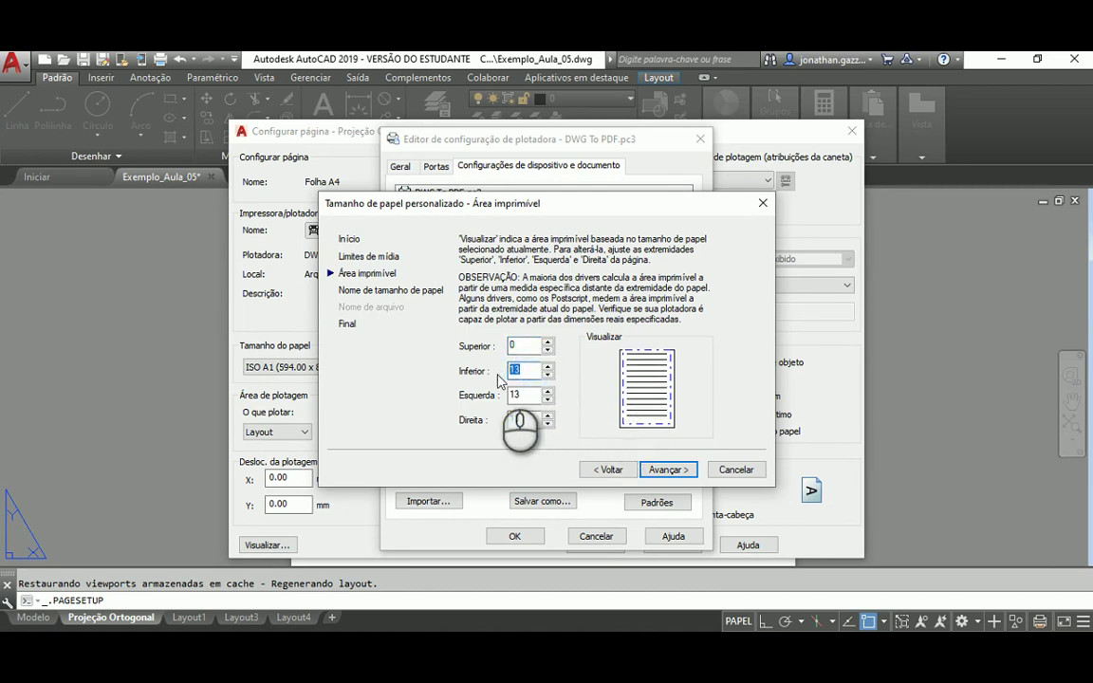
{"action": "type", "text": "0"}
{"action": "double_click", "coordinate": [521, 394]}
{"action": "type", "text": "0"}
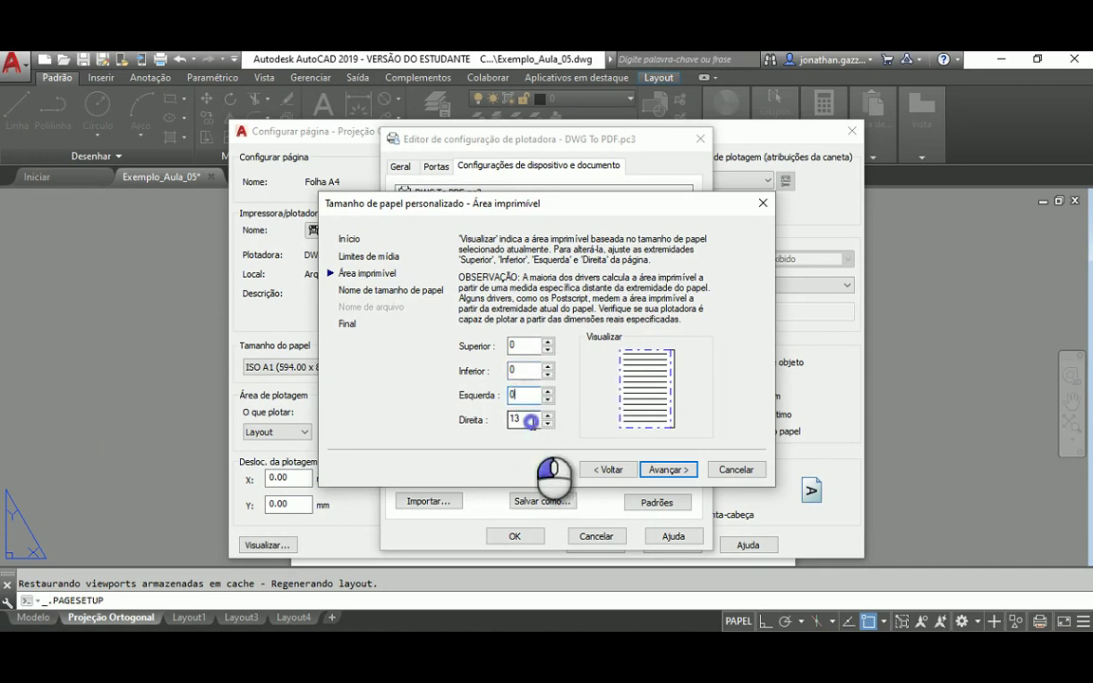
{"action": "double_click", "coordinate": [527, 420]}
{"action": "type", "text": "0"}
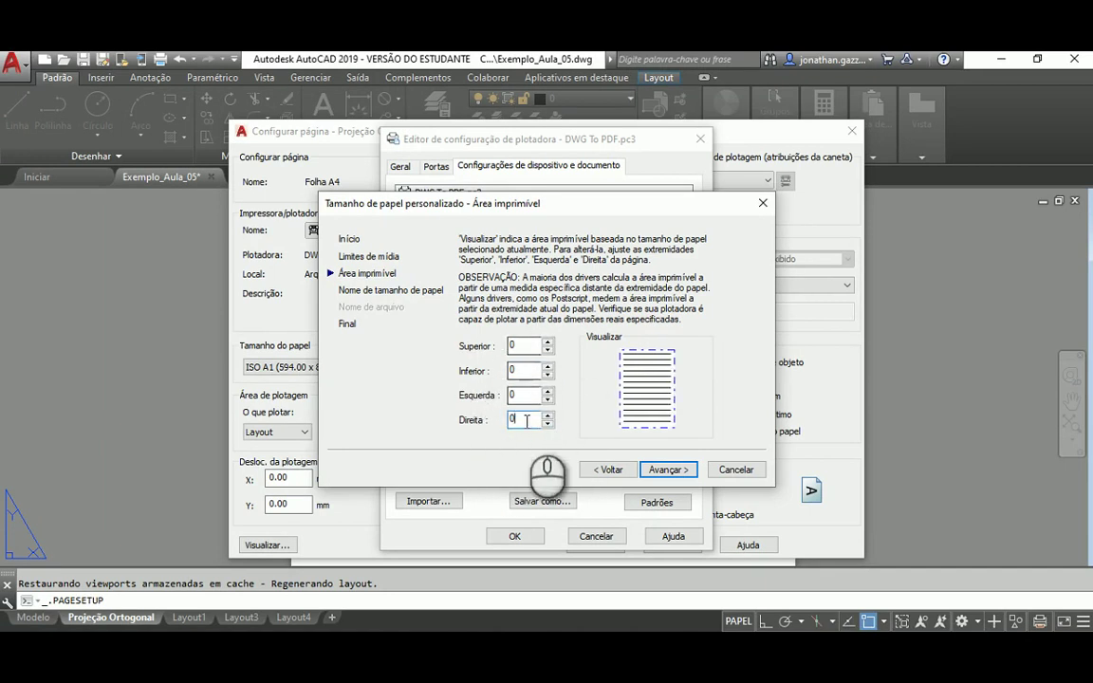
{"action": "left_click", "coordinate": [677, 471]}
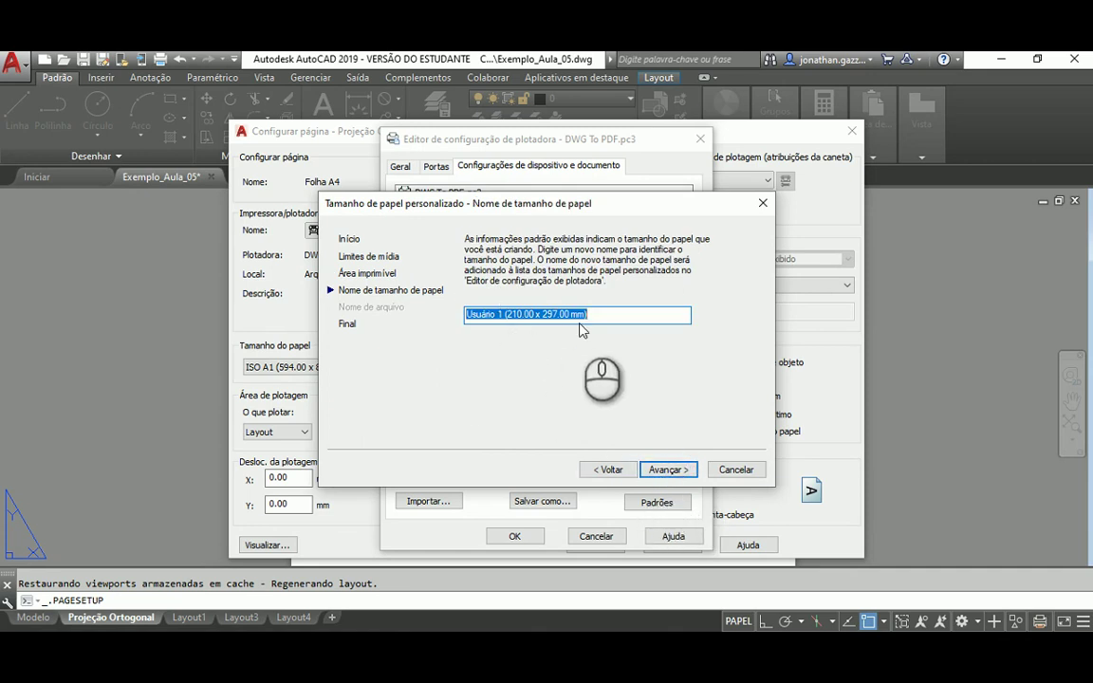
Step: Name the custom paper size Folha A4, finish creating it and accept the DWG To PDF plotter configuration
{"action": "type", "text": "Folha A4"}
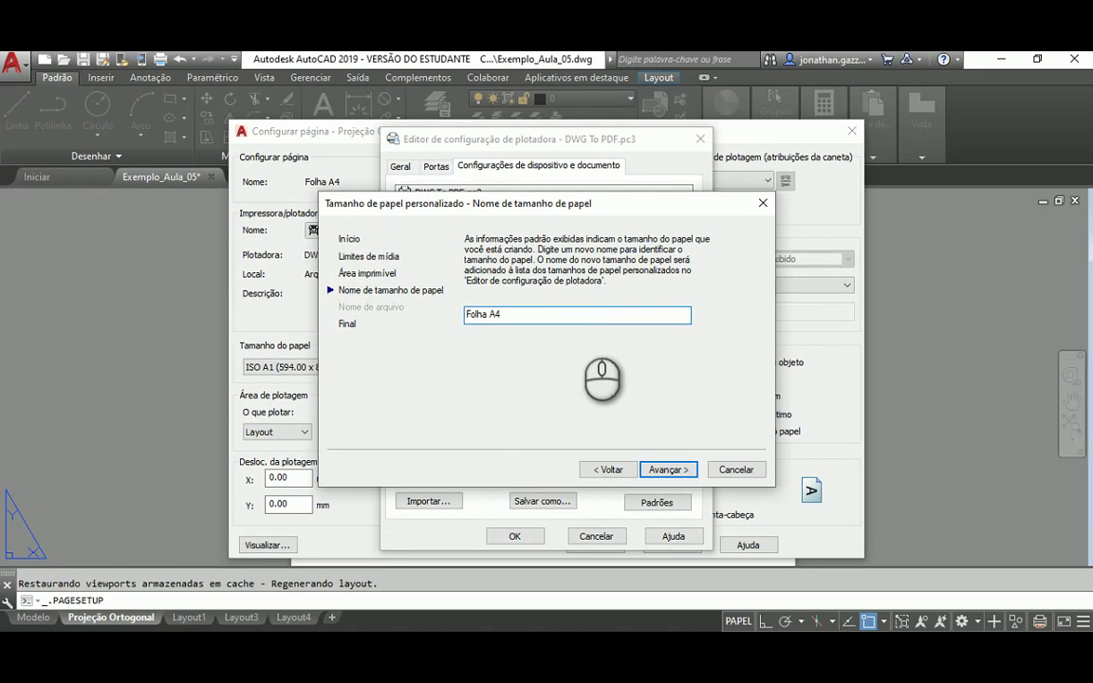
{"action": "left_click", "coordinate": [668, 470]}
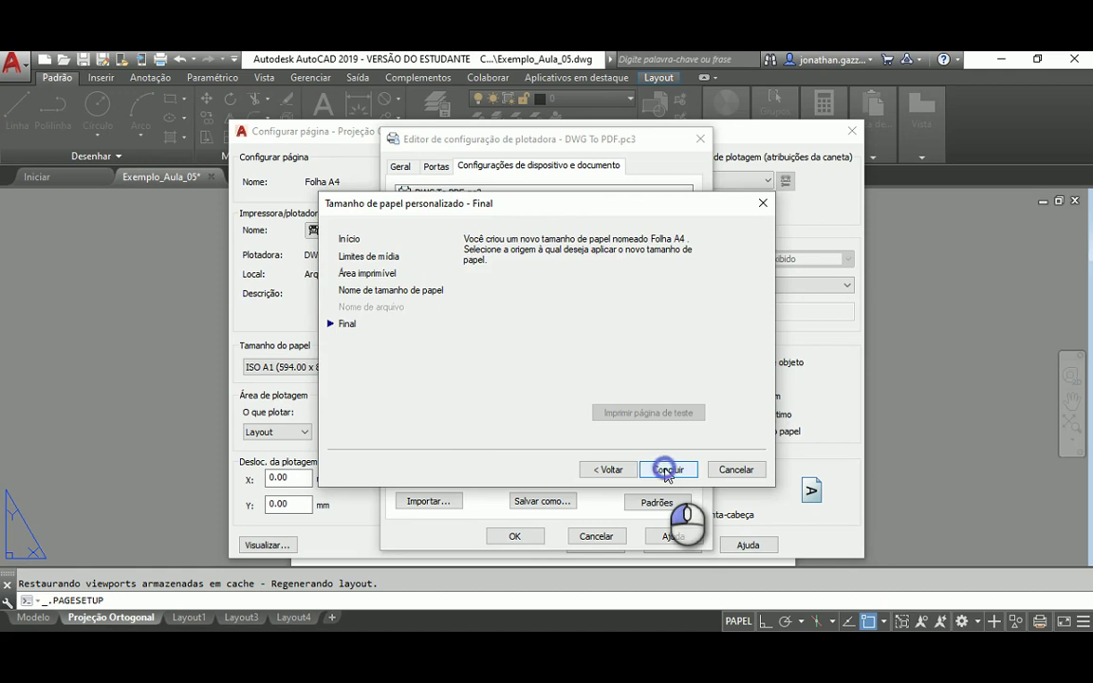
{"action": "left_click", "coordinate": [668, 470]}
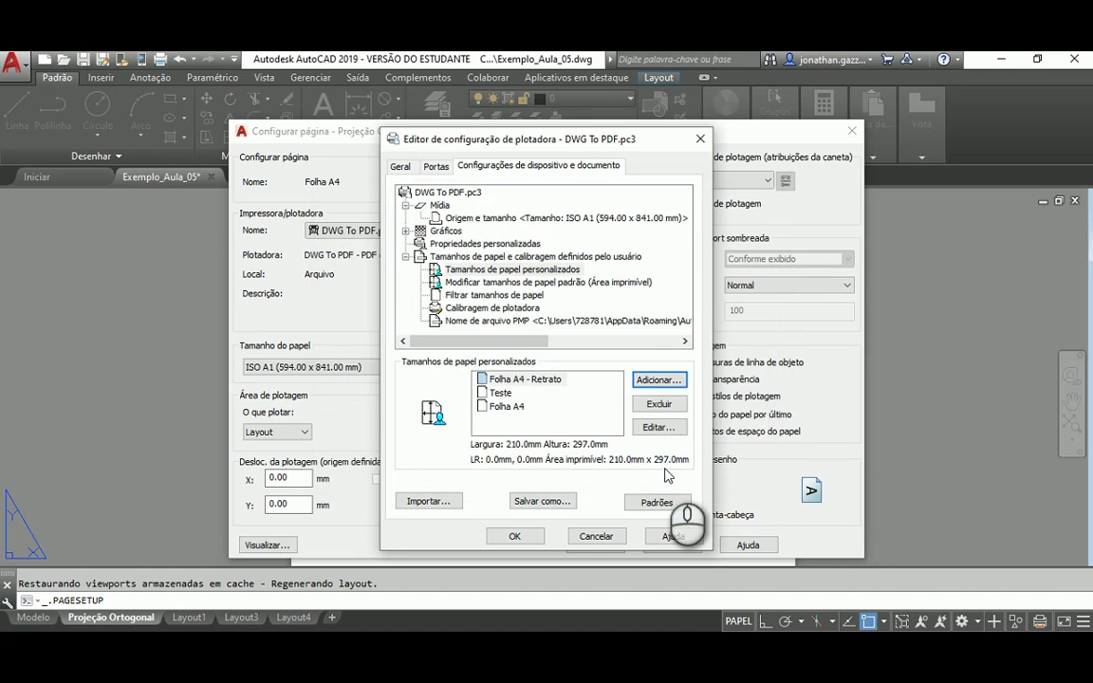
{"action": "left_click", "coordinate": [509, 407]}
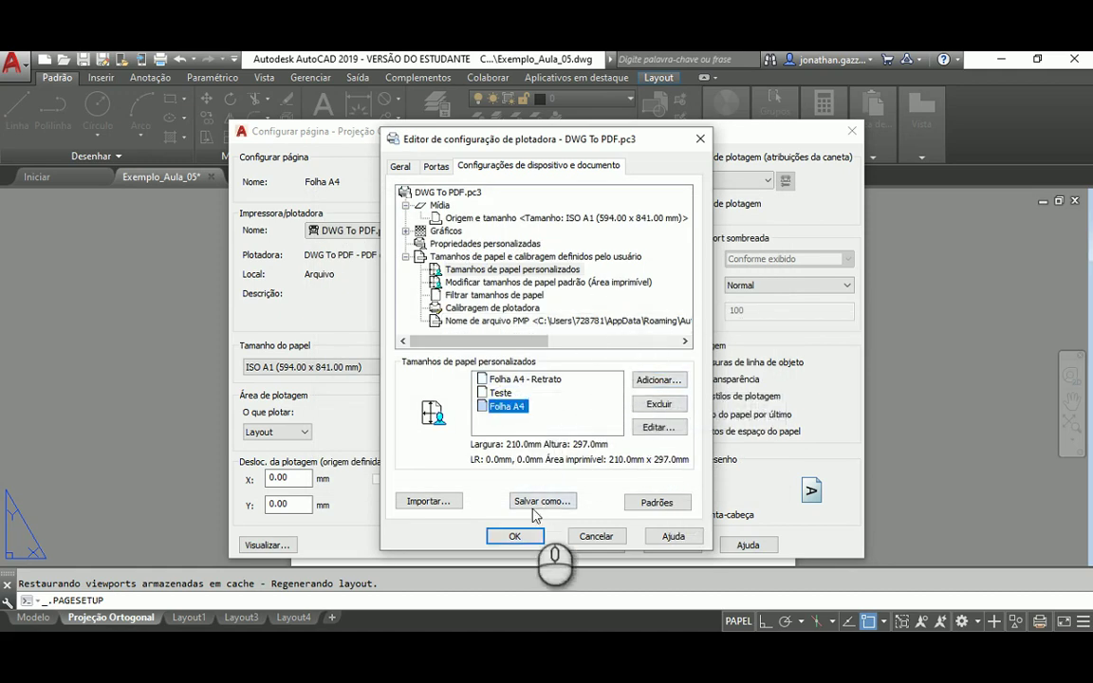
{"action": "left_click", "coordinate": [514, 536]}
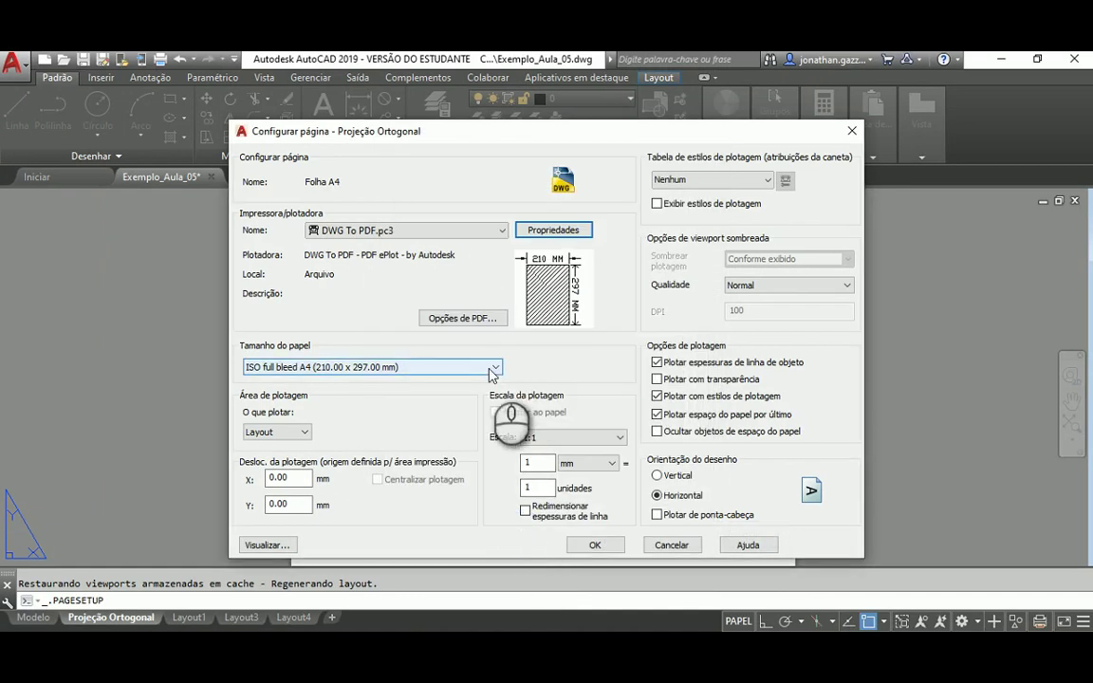
Step: Choose the custom Folha A4 paper size for the page setup
{"action": "left_click", "coordinate": [492, 371]}
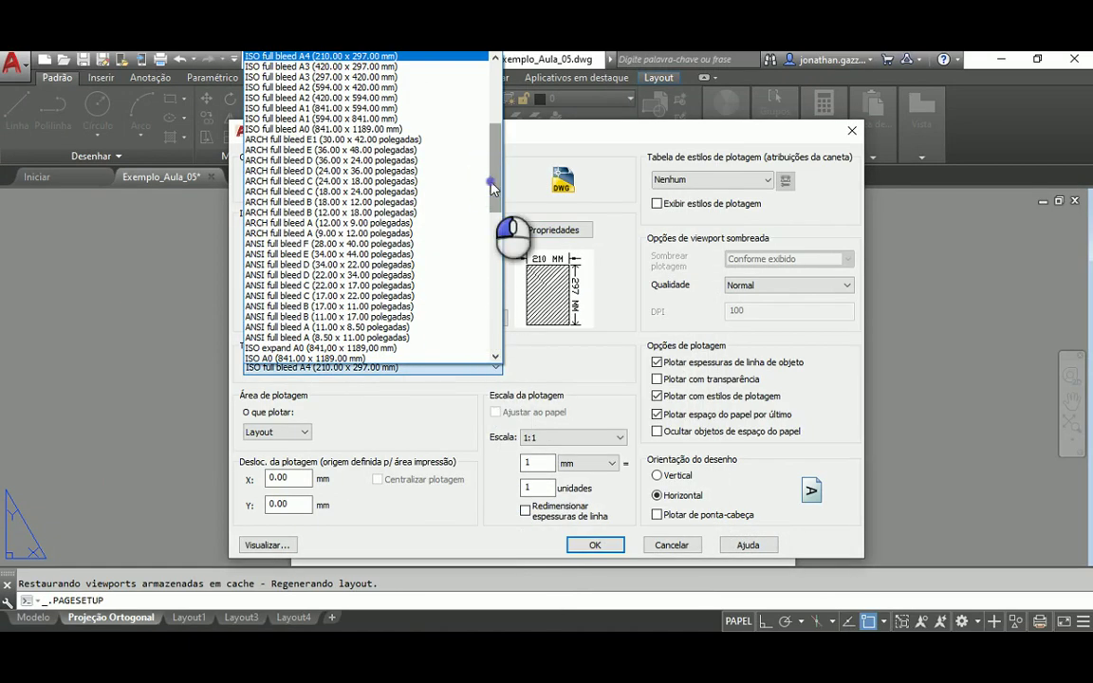
{"action": "left_click_drag", "start_coordinate": [493, 188], "coordinate": [469, 82]}
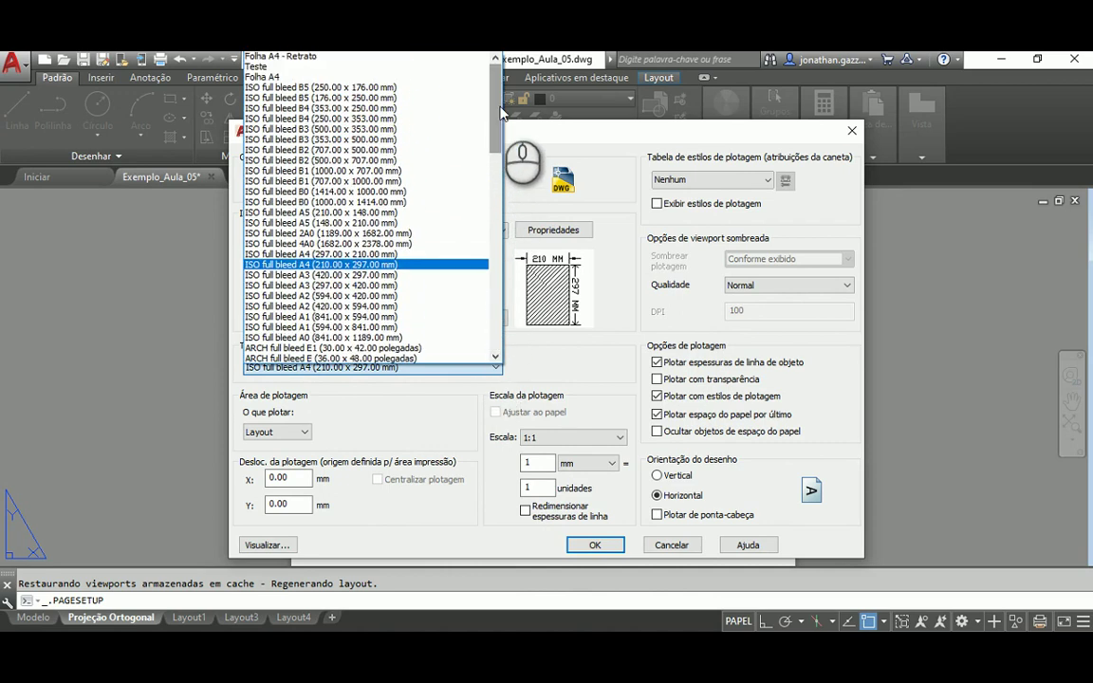
{"action": "left_click", "coordinate": [318, 78]}
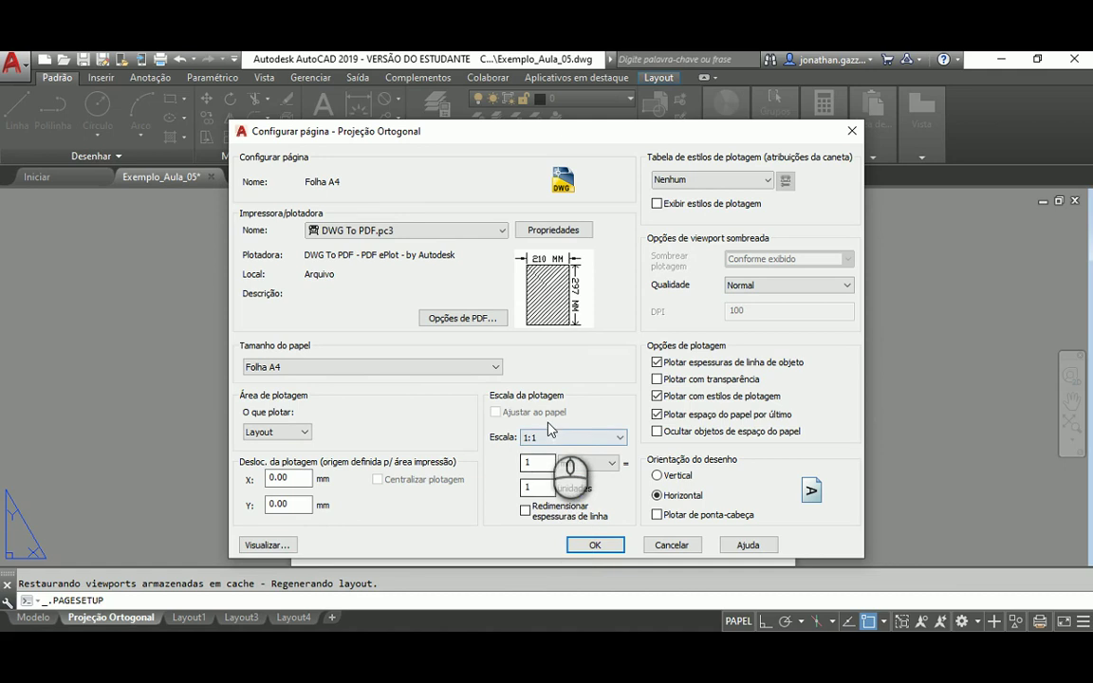
Step: Assign the Screening 100%.ctb plot style table and set the shaded viewport quality to Máxima
{"action": "left_click", "coordinate": [767, 179]}
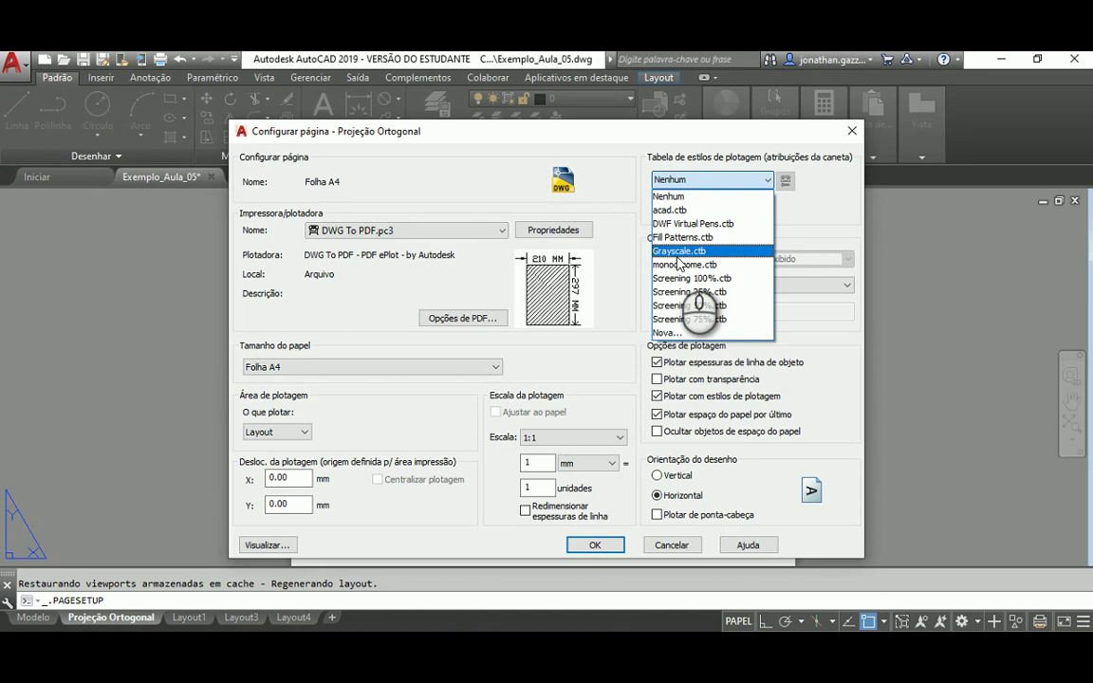
{"action": "left_click", "coordinate": [679, 278]}
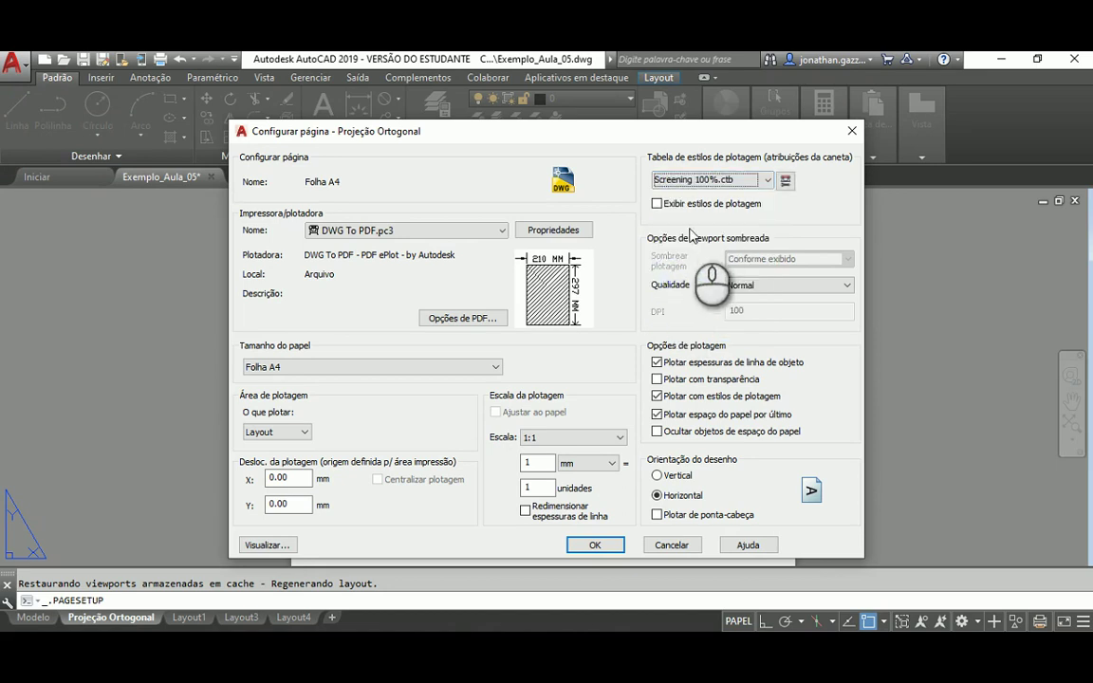
{"action": "left_click", "coordinate": [773, 285]}
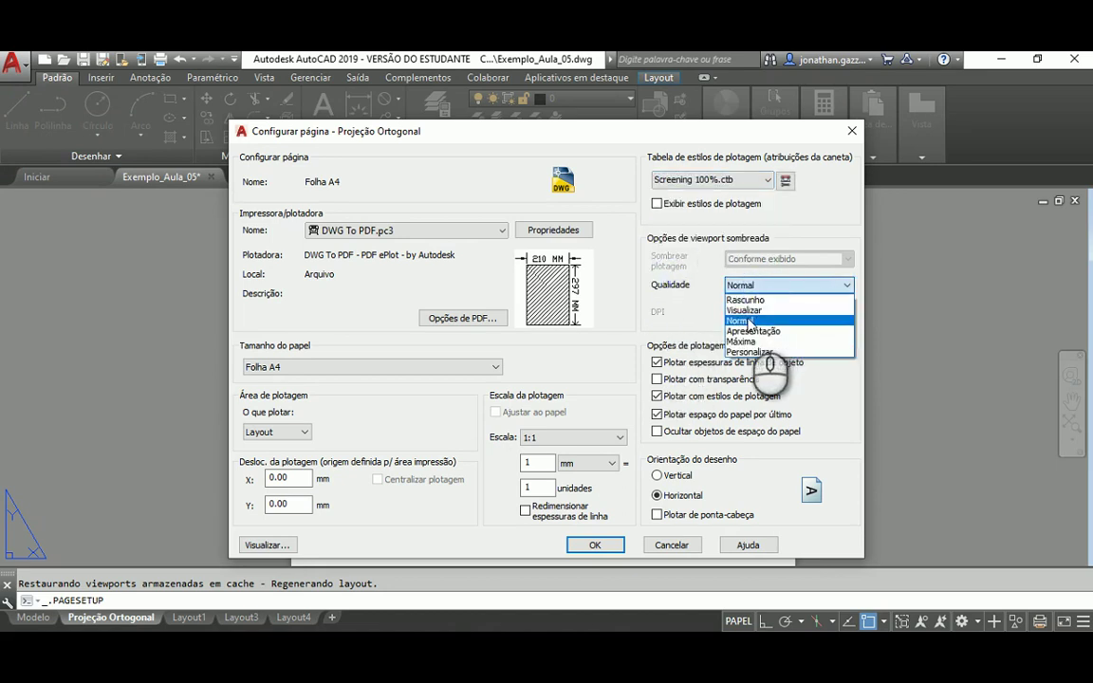
{"action": "left_click", "coordinate": [747, 340]}
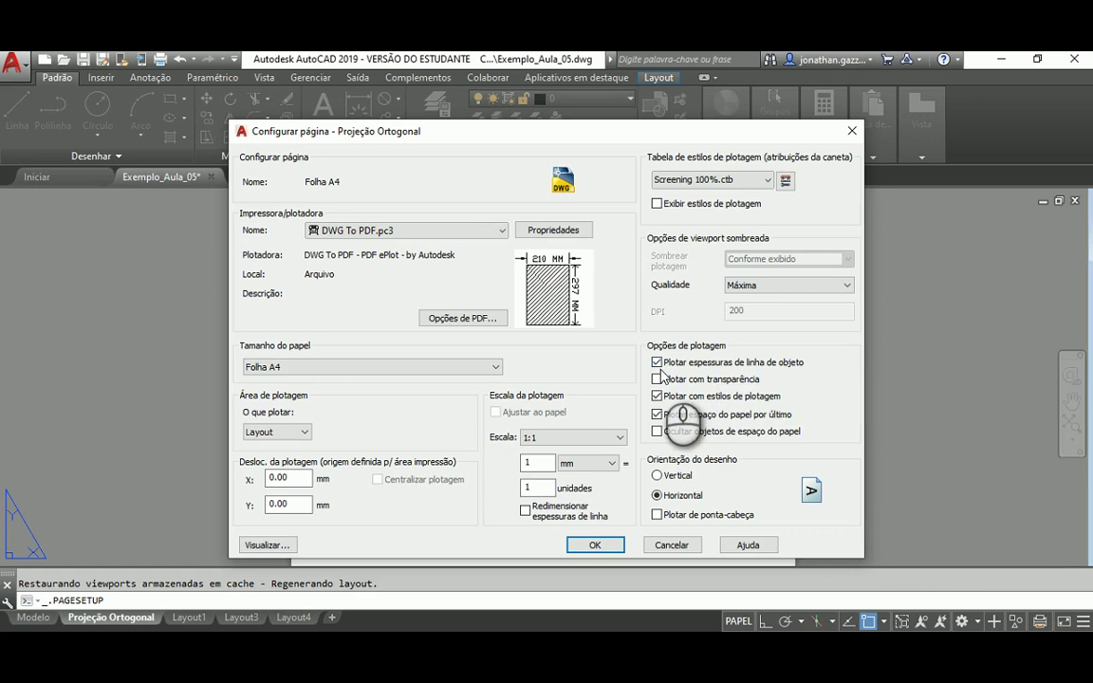
Step: Set the drawing orientation to Vertical, save the Folha A4 page setup and close the page setup manager
{"action": "left_click", "coordinate": [657, 476]}
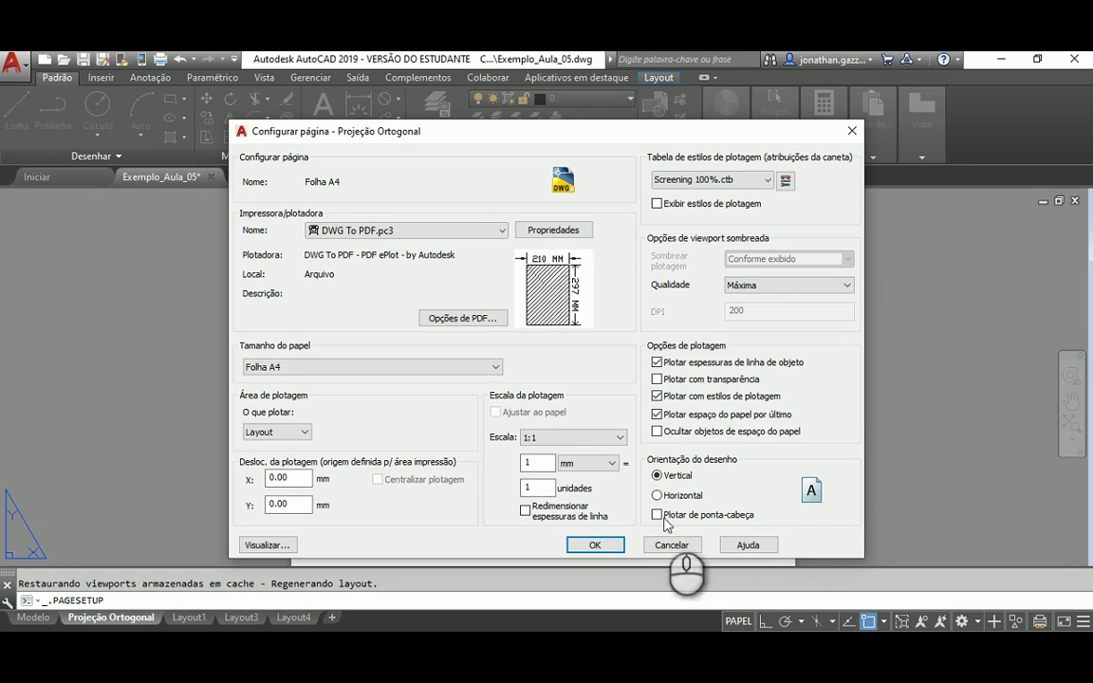
{"action": "left_click", "coordinate": [594, 546]}
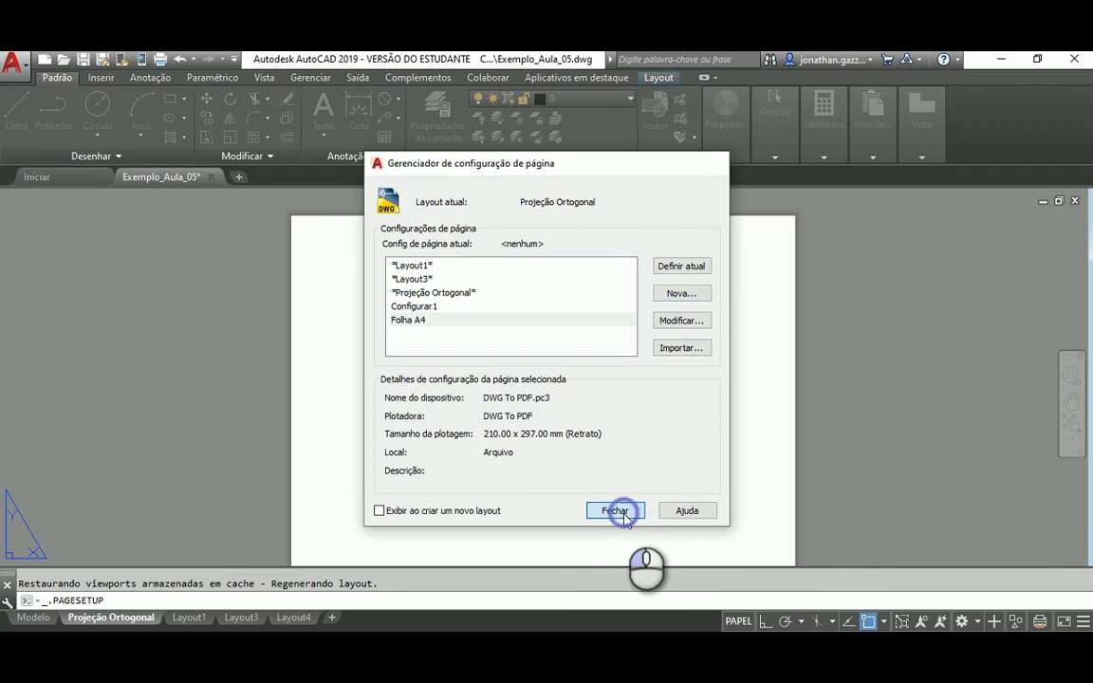
{"action": "left_click", "coordinate": [617, 513]}
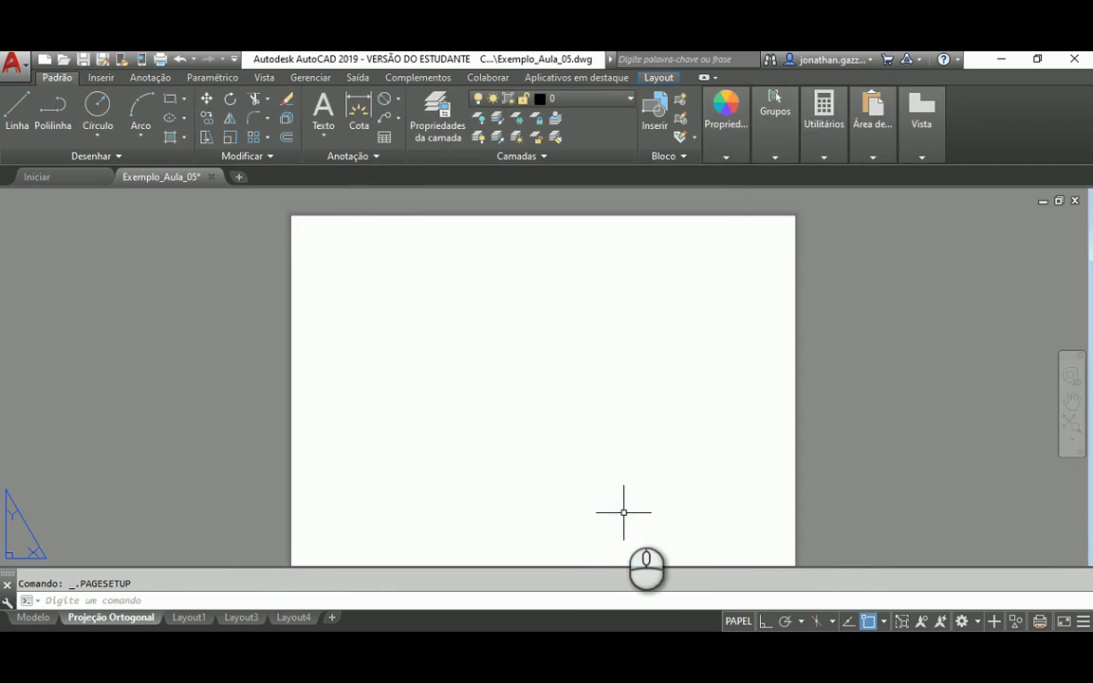
Step: Make Folha A4 the current page setup of the Projeção Ortogonal layout and close the page setup manager
{"action": "right_click", "coordinate": [144, 617]}
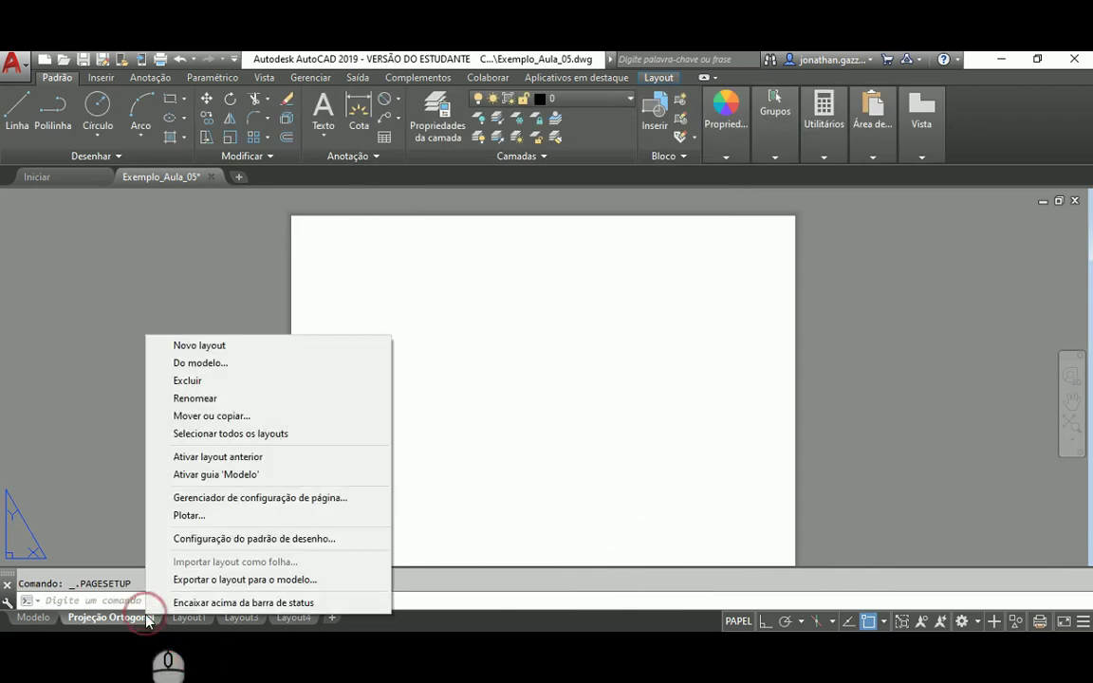
{"action": "left_click", "coordinate": [238, 498]}
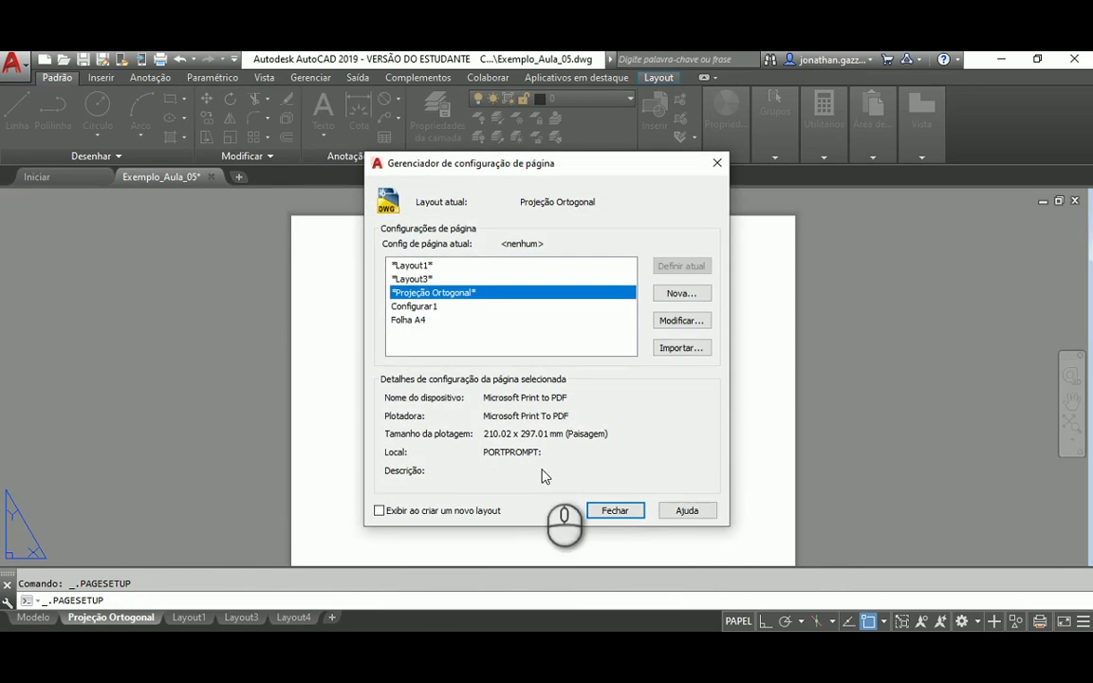
{"action": "double_click", "coordinate": [410, 320]}
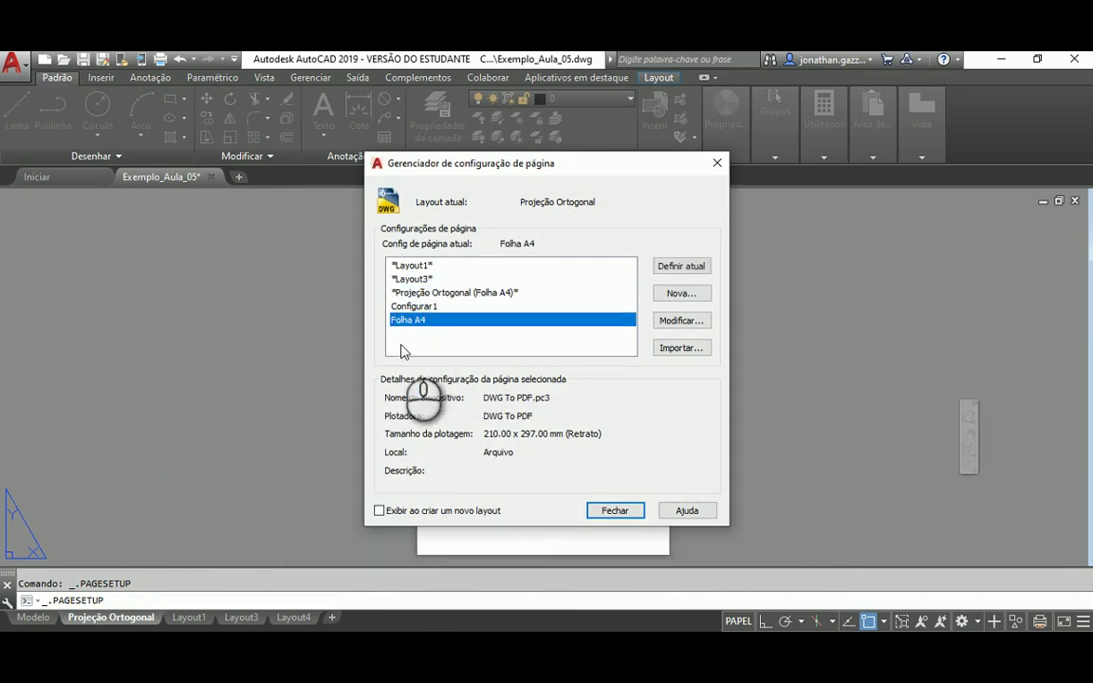
{"action": "left_click", "coordinate": [608, 511]}
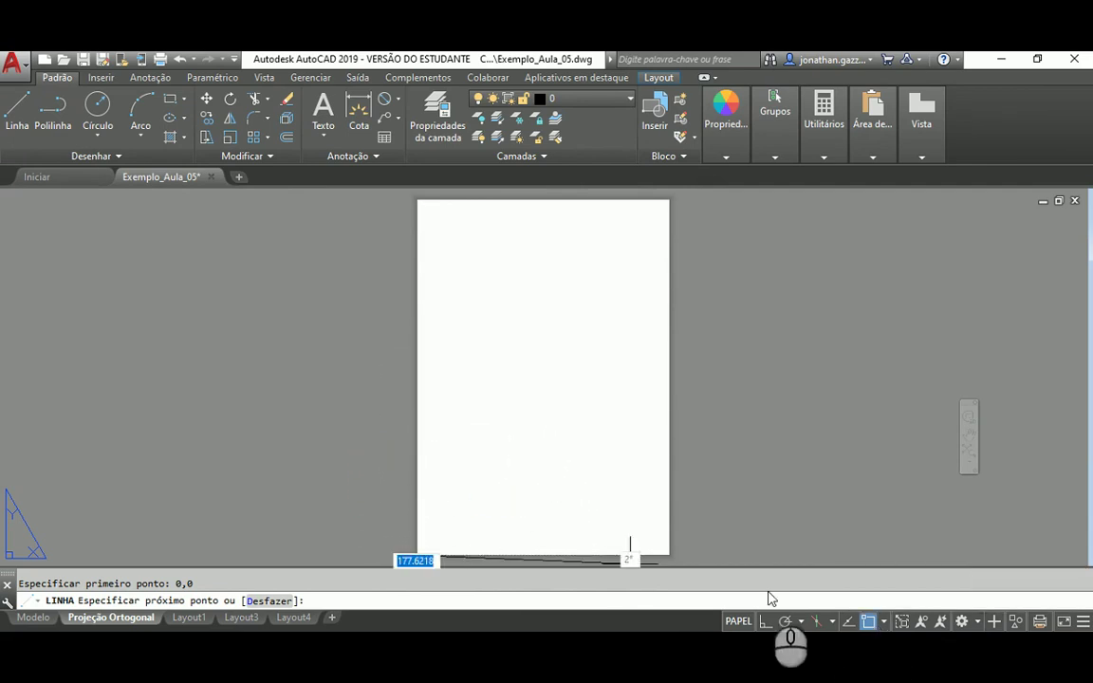
Step: Turn on polar tracking and draw the left edge of the sheet outline 297 mm straight up from the origin
{"action": "left_click", "coordinate": [868, 622]}
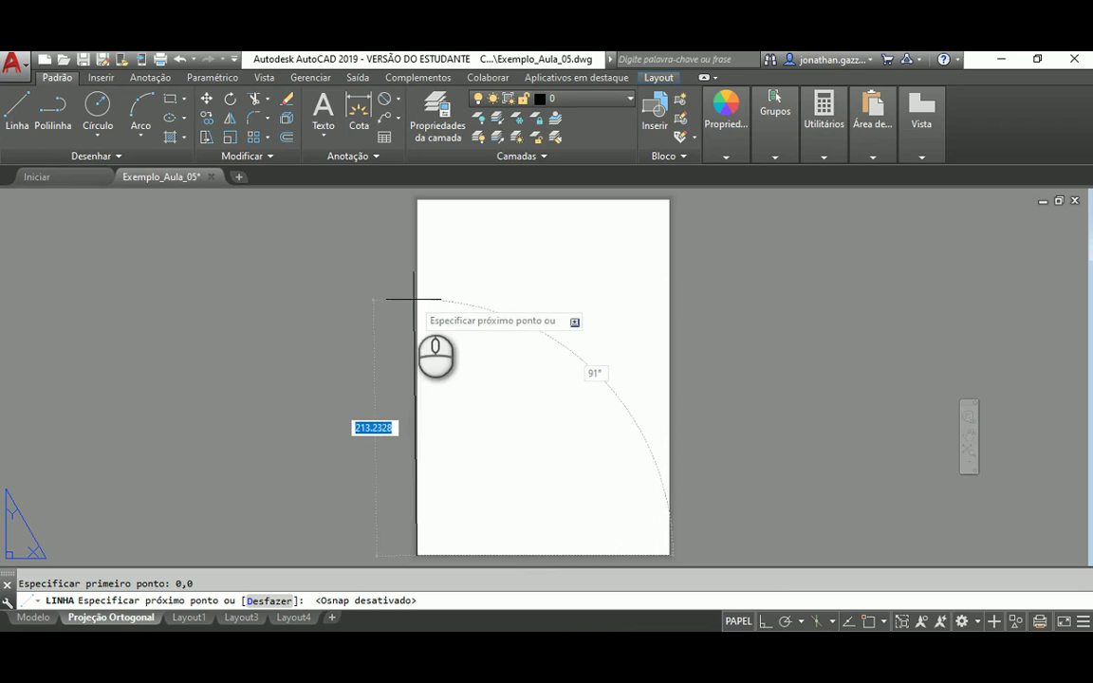
{"action": "left_click", "coordinate": [785, 623]}
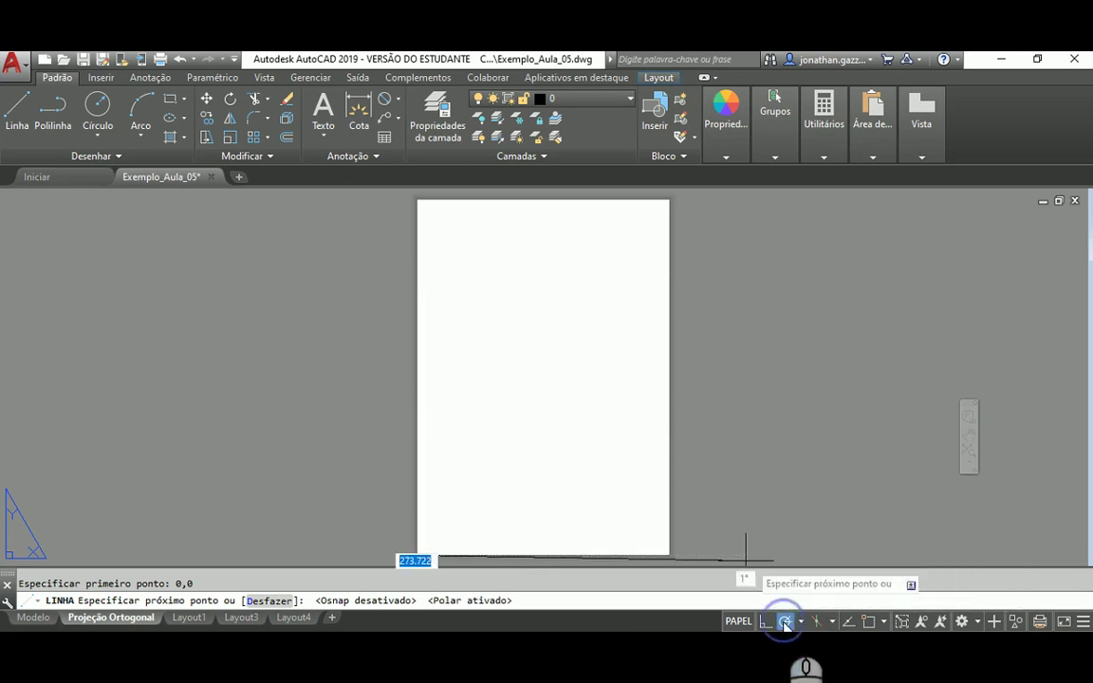
{"action": "left_click", "coordinate": [868, 622]}
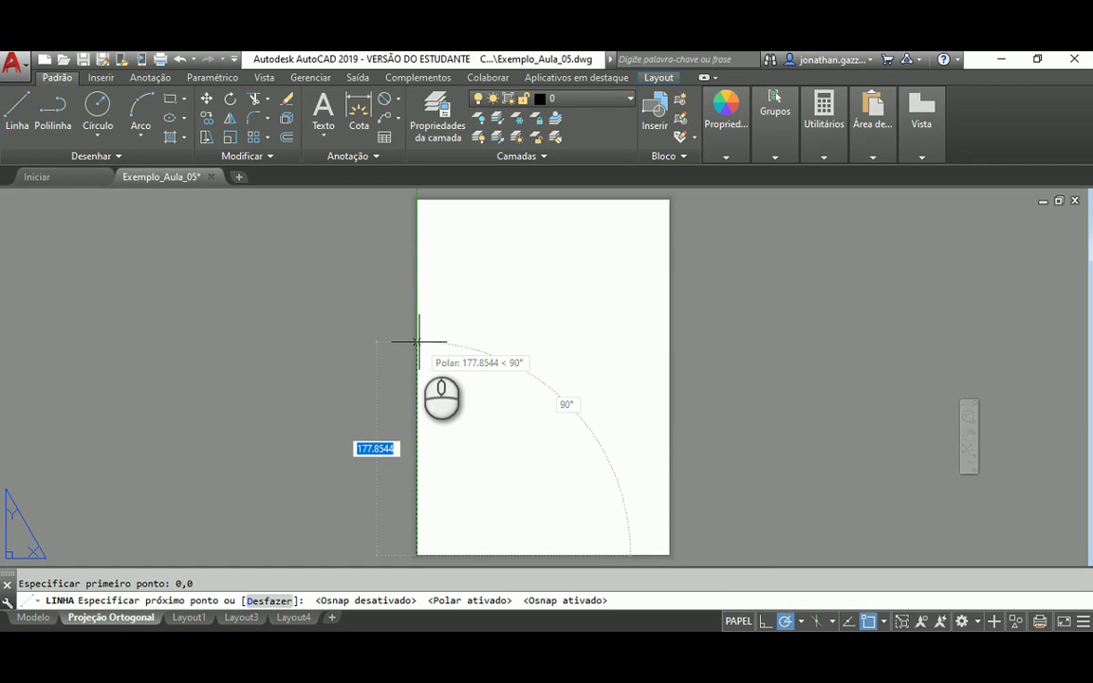
{"action": "type", "text": "297"}
{"action": "key", "text": "Return"}
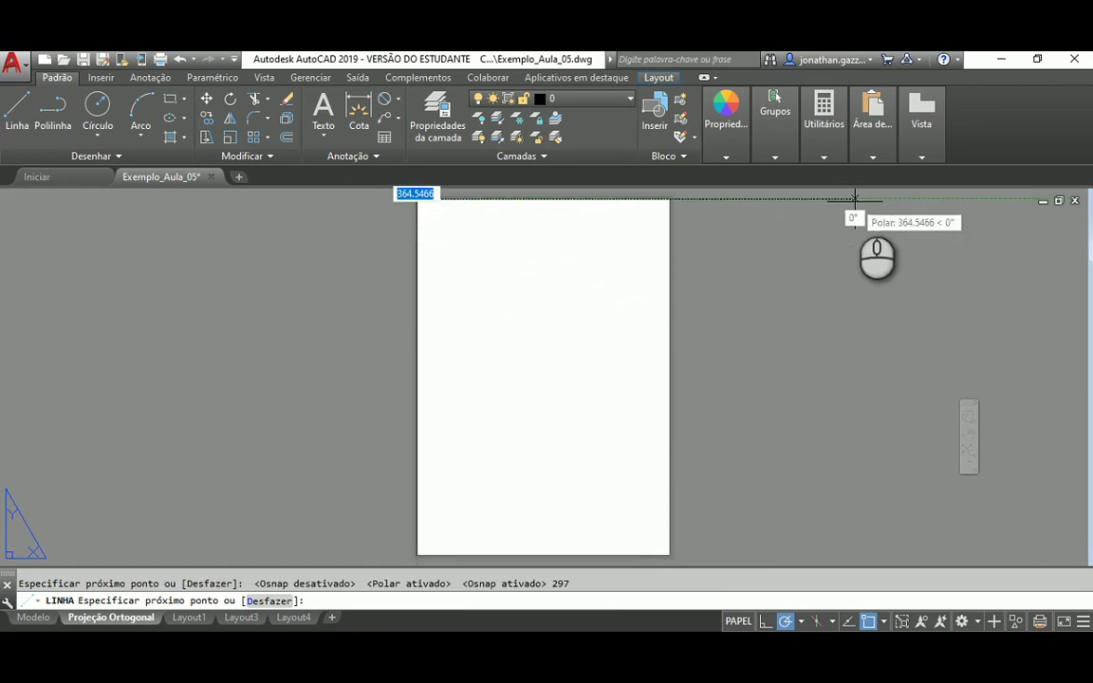
Step: Complete the sheet outline with a 210 mm top edge, a 297 mm right edge and a 210 mm bottom edge
{"action": "type", "text": "210"}
{"action": "key", "text": "Return"}
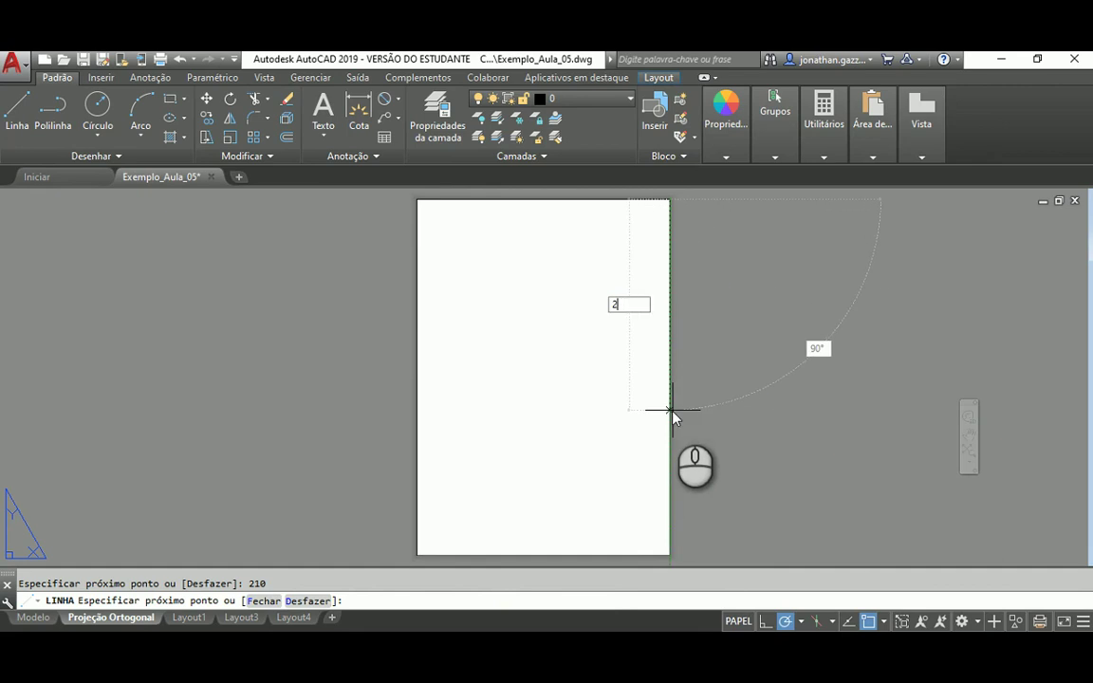
{"action": "type", "text": "297"}
{"action": "key", "text": "Return"}
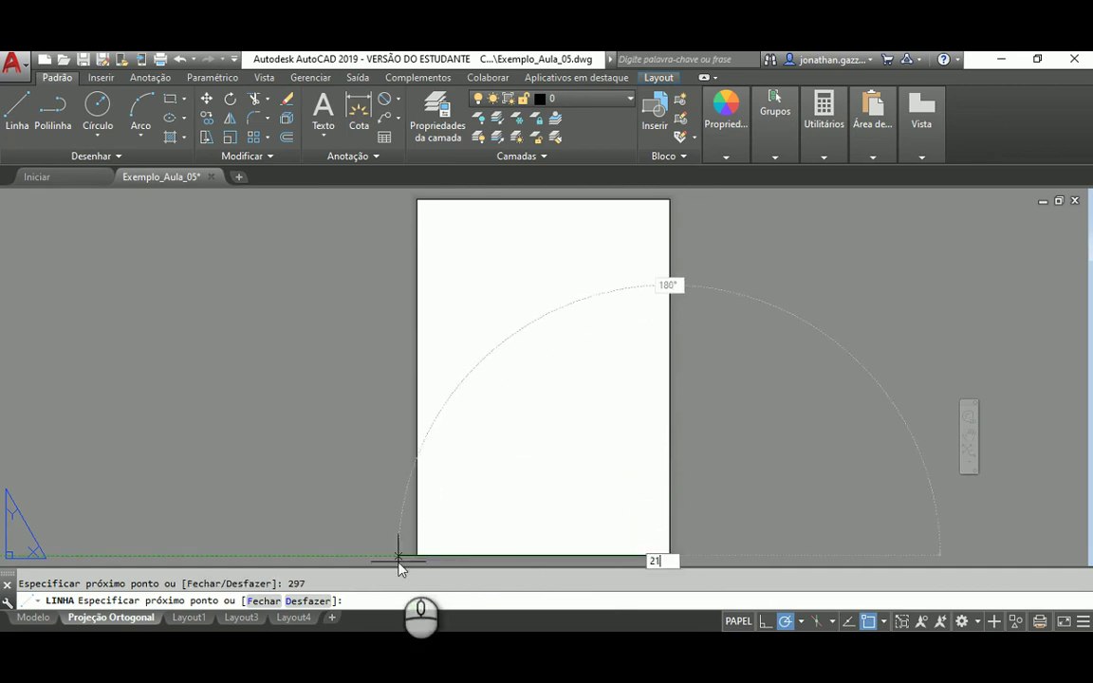
{"action": "type", "text": "210"}
{"action": "key", "text": "Return"}
{"action": "key", "text": "Escape"}
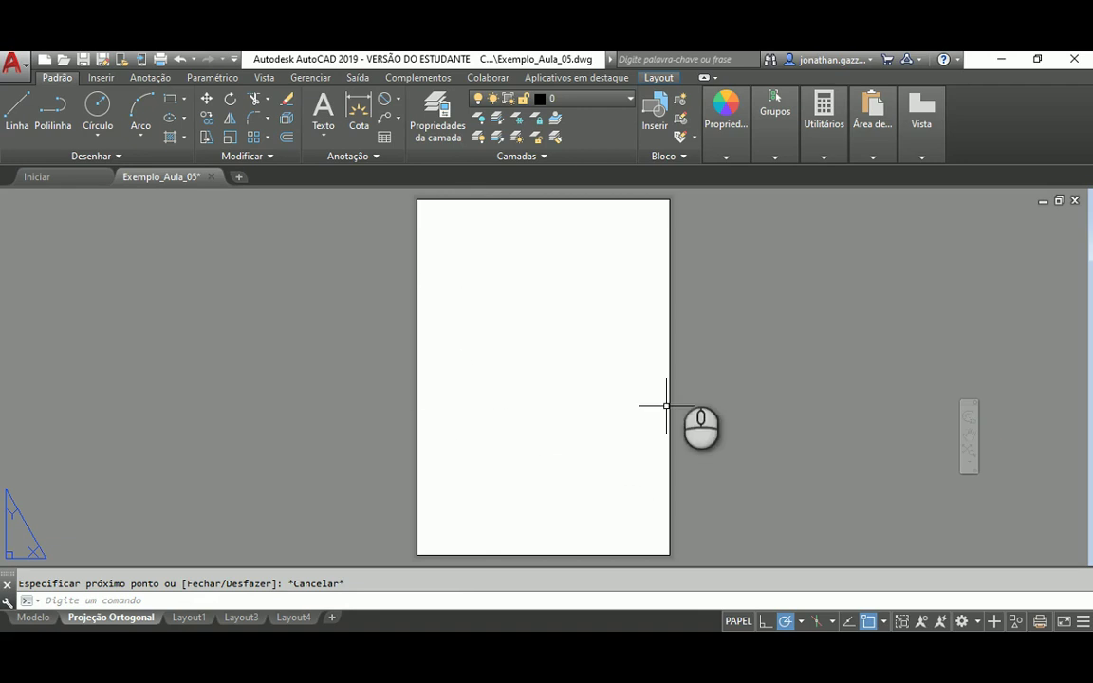
Step: Offset the left edge of the sheet outline 25 mm inward as the binding margin
{"action": "left_click", "coordinate": [286, 140]}
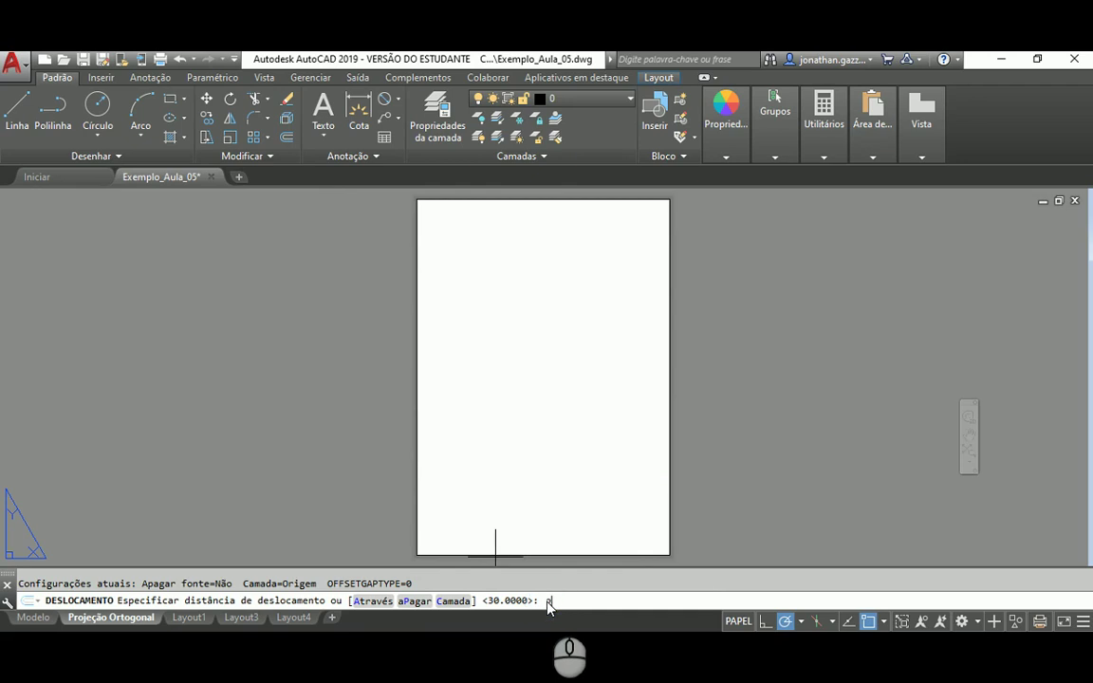
{"action": "key", "text": "Return"}
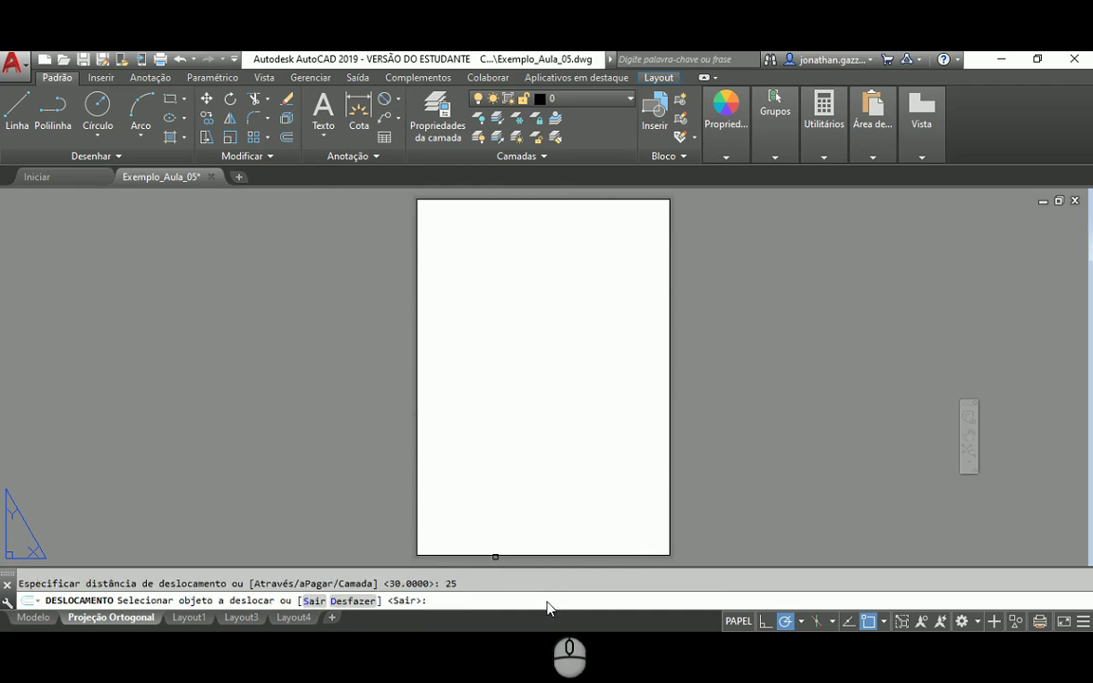
{"action": "left_click", "coordinate": [418, 407]}
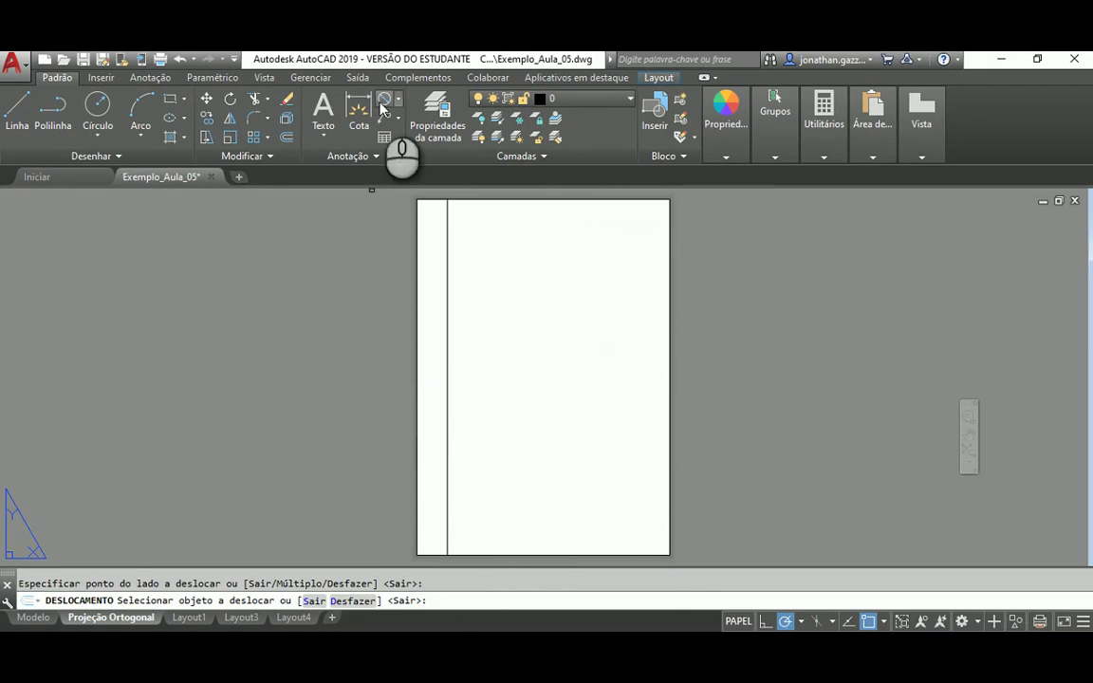
{"action": "key", "text": "Escape"}
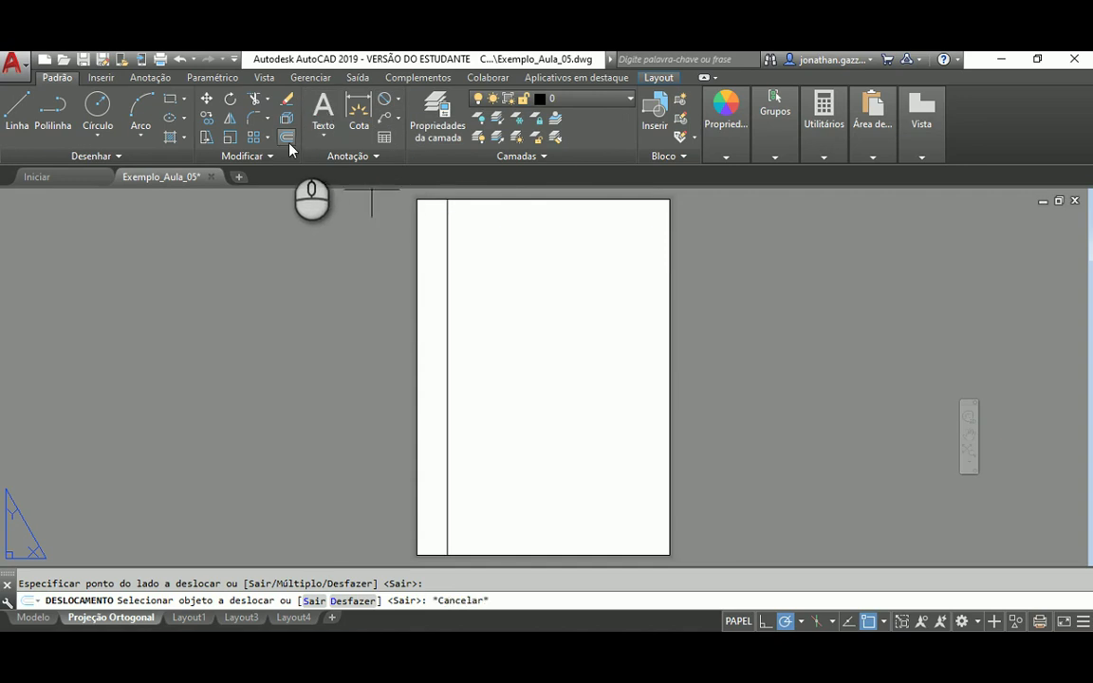
Step: Offset the top, right and bottom edges of the sheet outline 7 mm inward as margins
{"action": "left_click", "coordinate": [288, 142]}
{"action": "type", "text": "7"}
{"action": "key", "text": "Return"}
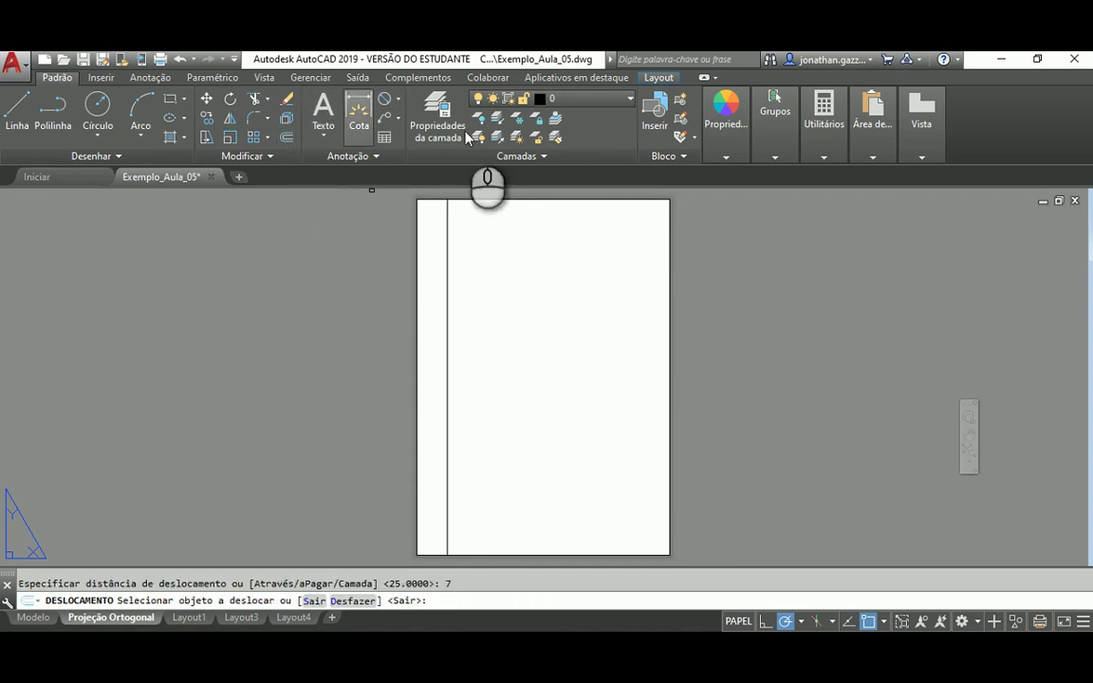
{"action": "left_click", "coordinate": [481, 201]}
{"action": "left_click", "coordinate": [498, 228]}
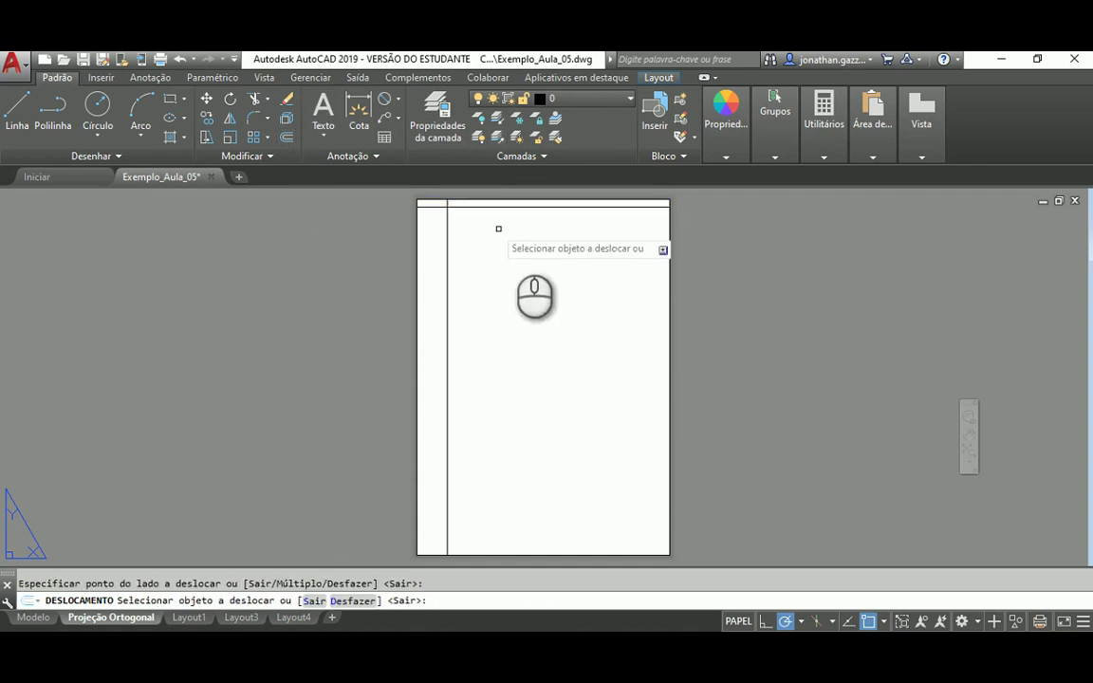
{"action": "left_click", "coordinate": [669, 315]}
{"action": "left_click", "coordinate": [647, 316]}
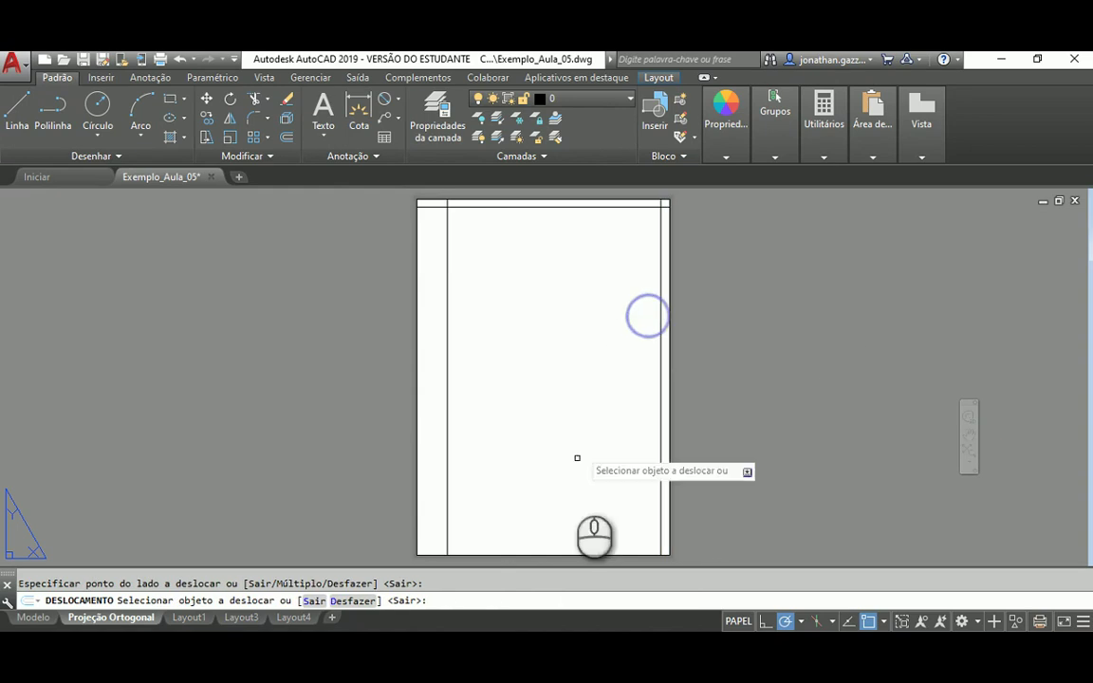
{"action": "left_click", "coordinate": [556, 556]}
{"action": "left_click", "coordinate": [555, 522]}
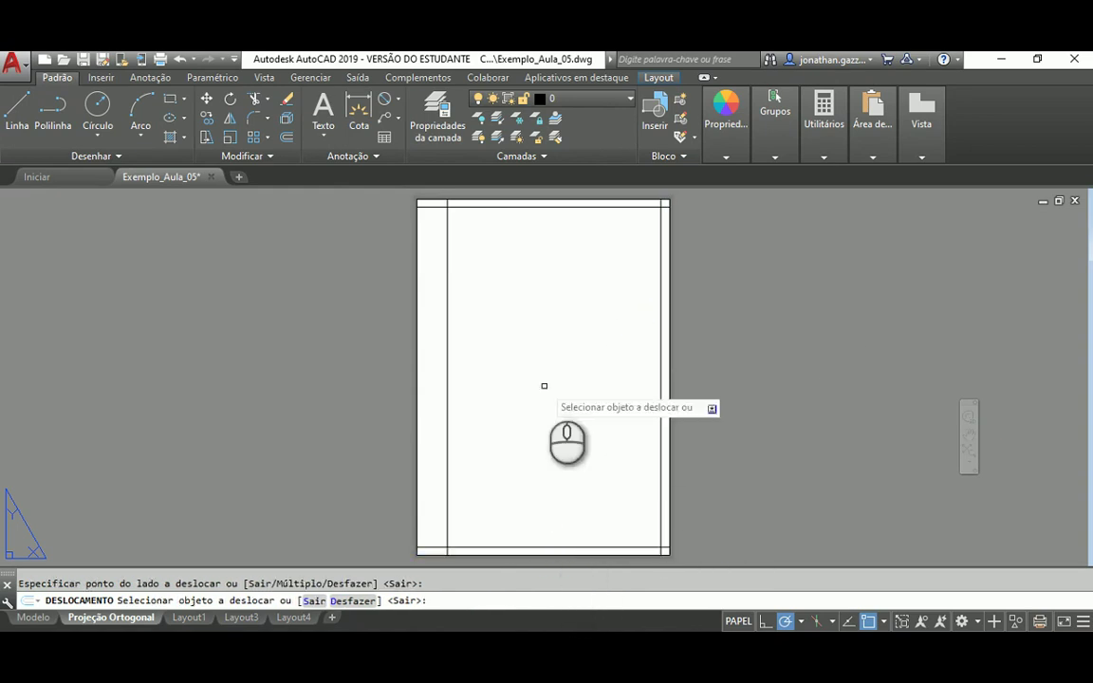
Step: Trim the margin line overhangs at the two left corners, using the four margin lines as cutting edges
{"action": "left_click", "coordinate": [254, 98]}
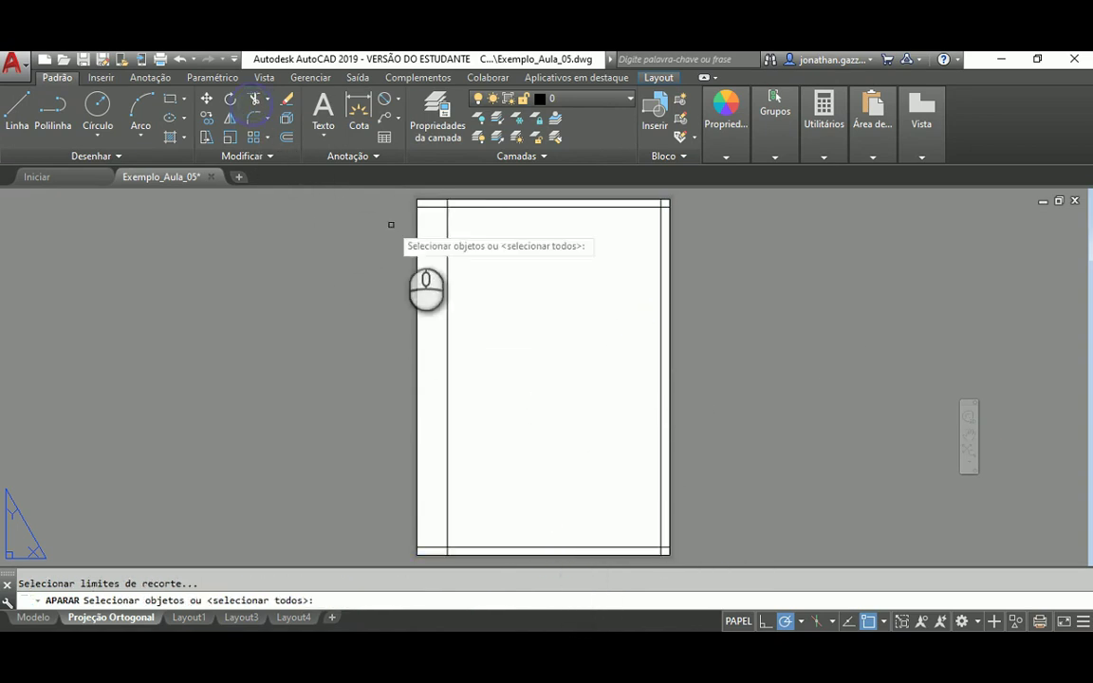
{"action": "left_click", "coordinate": [447, 260]}
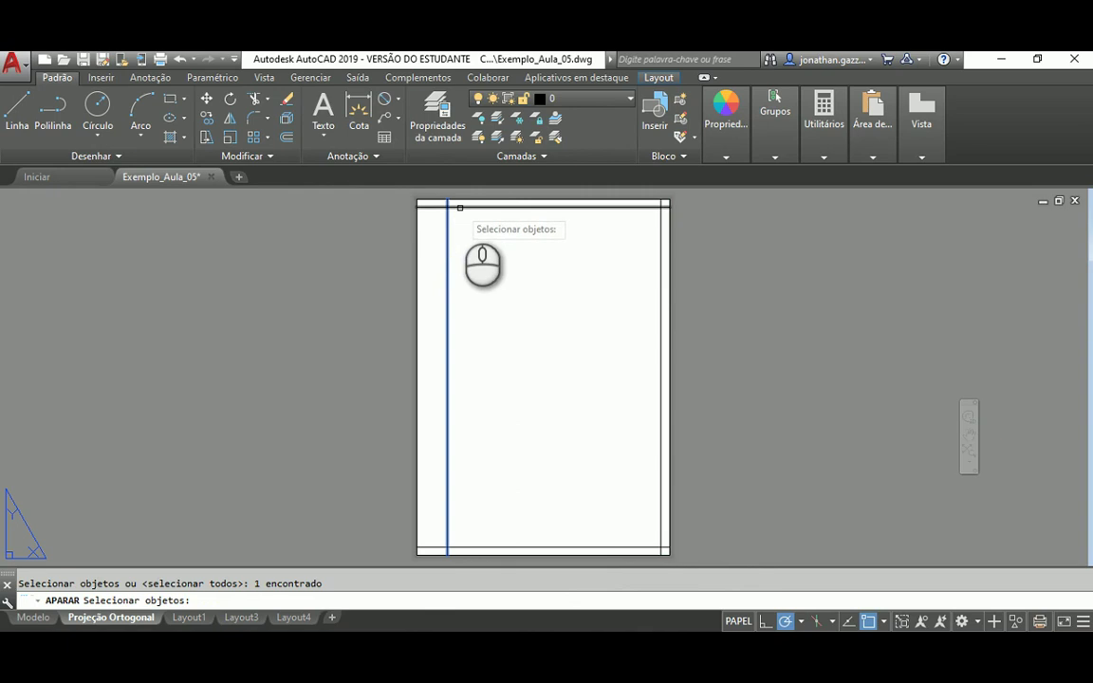
{"action": "left_click", "coordinate": [660, 248]}
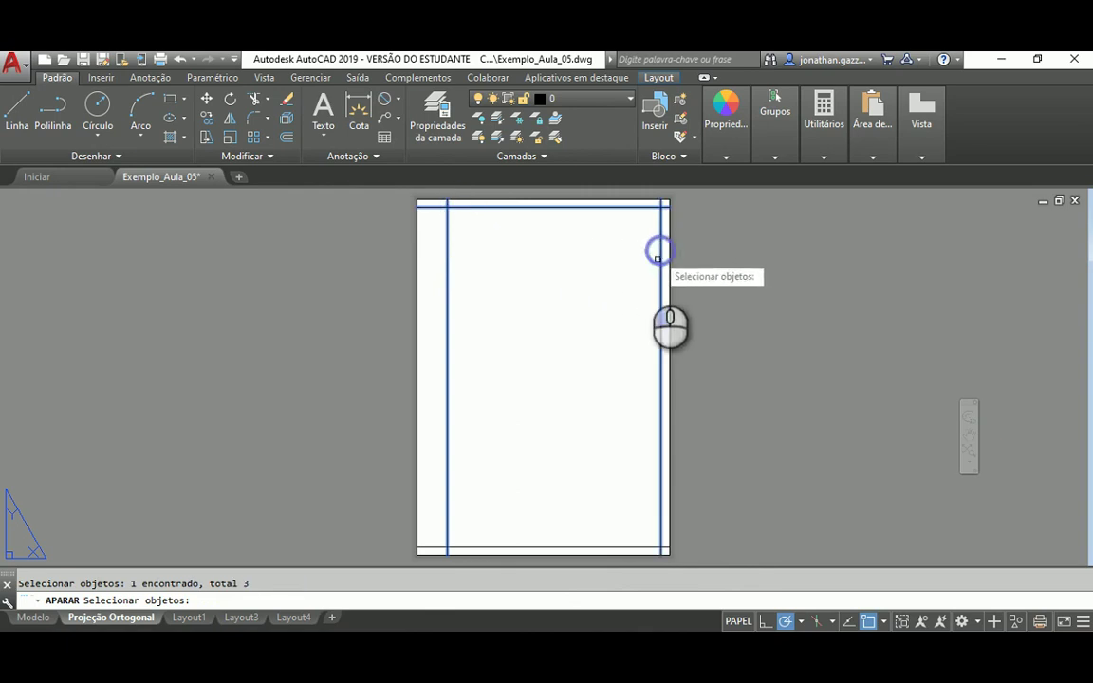
{"action": "left_click", "coordinate": [583, 548]}
{"action": "key", "text": "Return"}
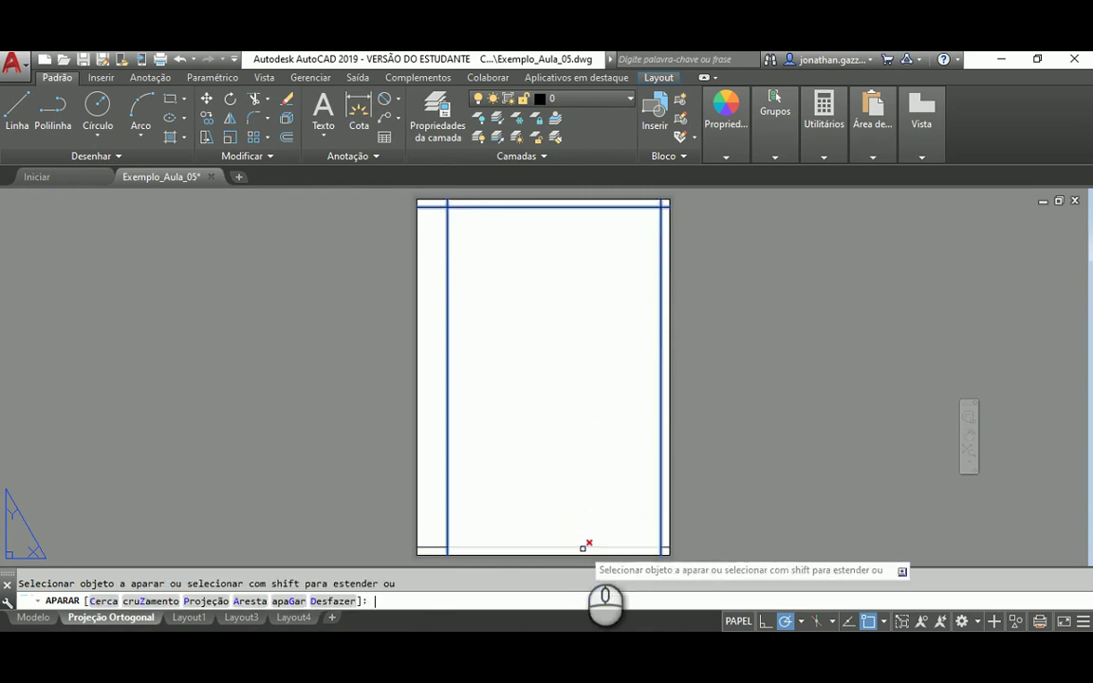
{"action": "left_click", "coordinate": [446, 551]}
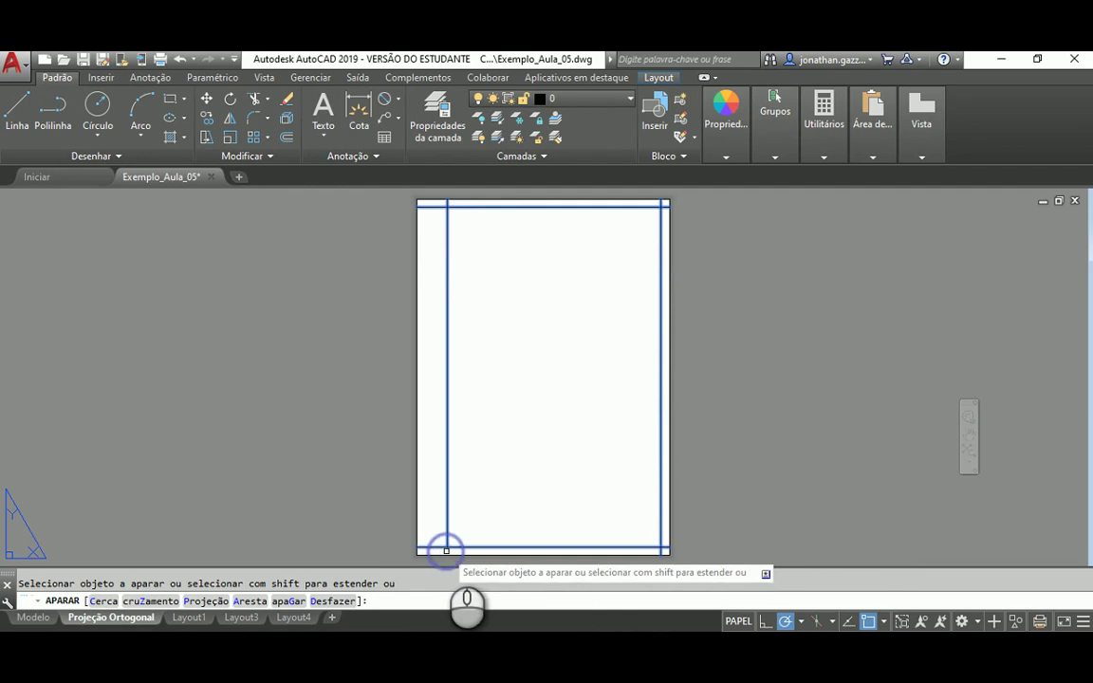
{"action": "left_click", "coordinate": [440, 548]}
{"action": "left_click", "coordinate": [431, 206]}
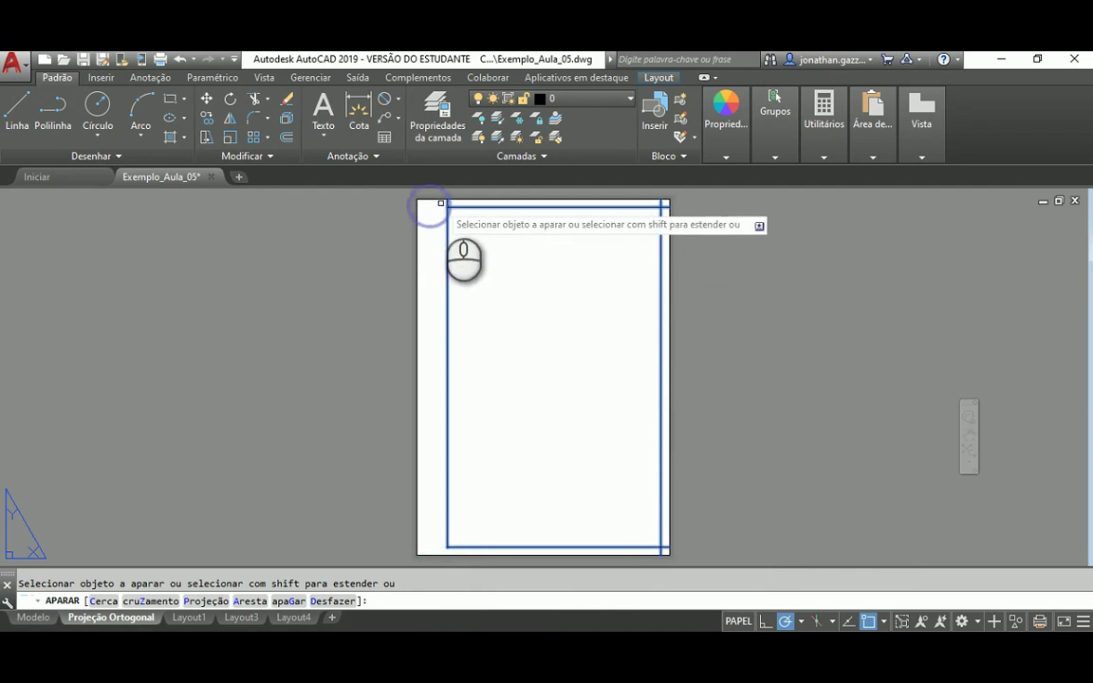
{"action": "left_click", "coordinate": [445, 203]}
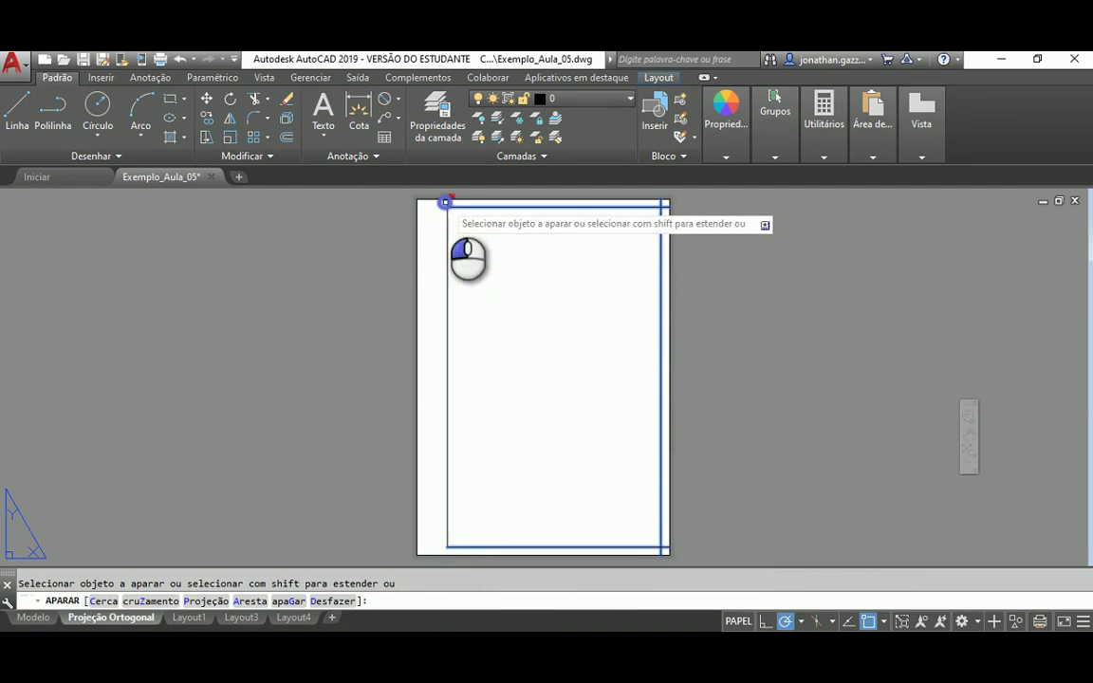
Step: Trim the margin line overhangs at the two right corners to close the inner frame
{"action": "left_click", "coordinate": [666, 201]}
{"action": "left_click", "coordinate": [663, 209]}
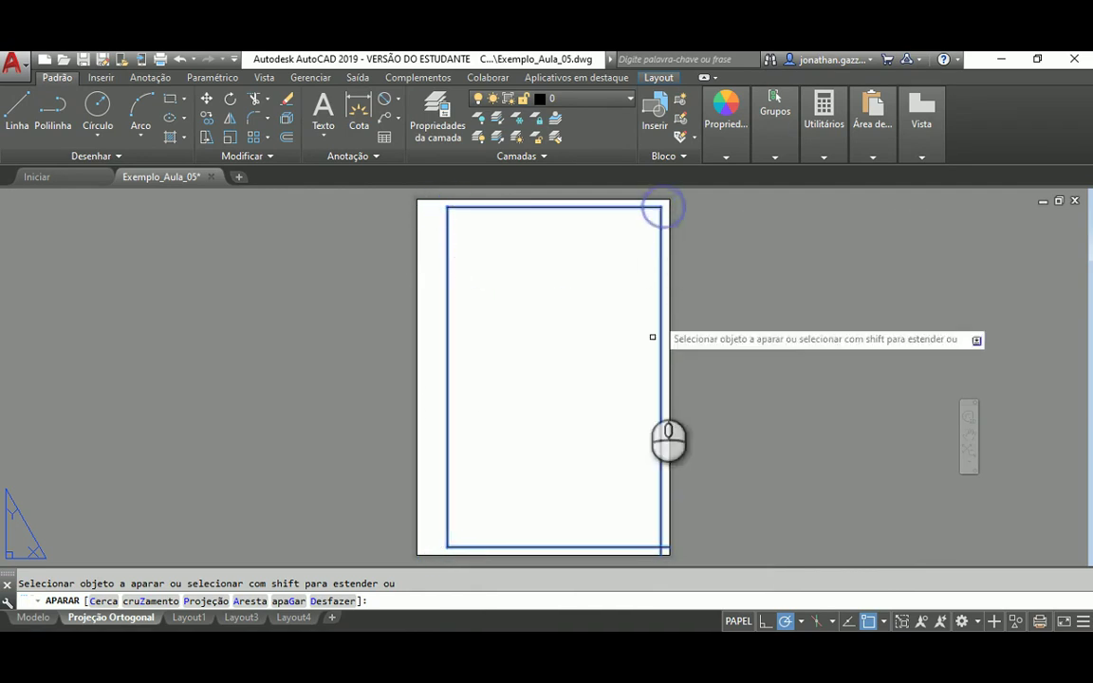
{"action": "left_click", "coordinate": [665, 548]}
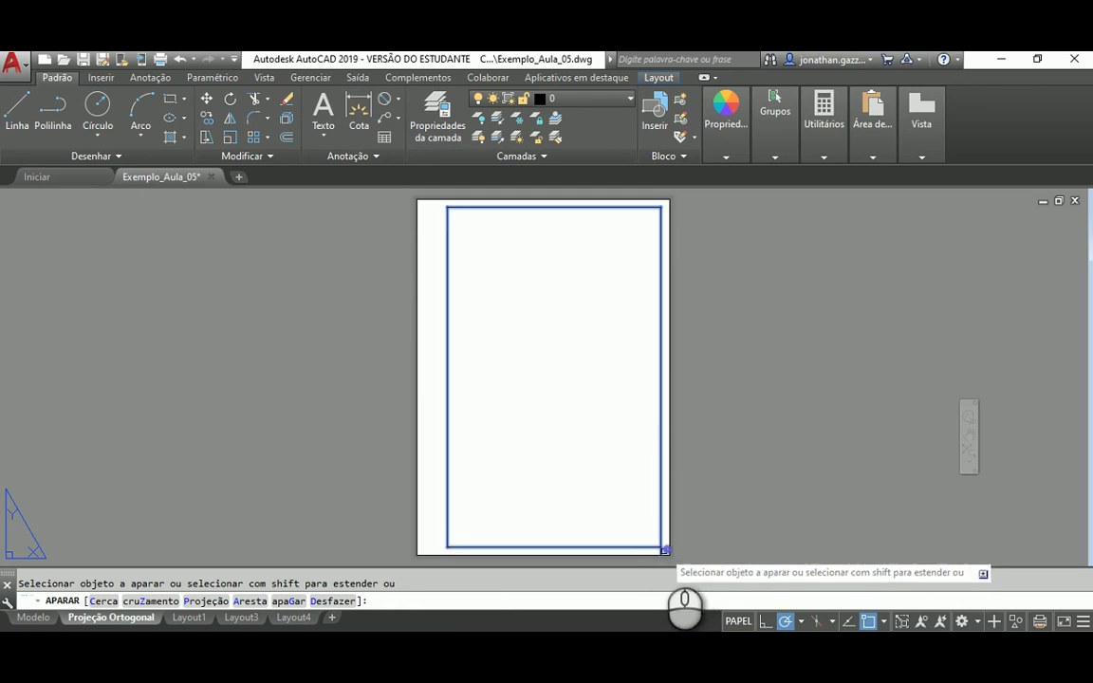
{"action": "left_click", "coordinate": [661, 551]}
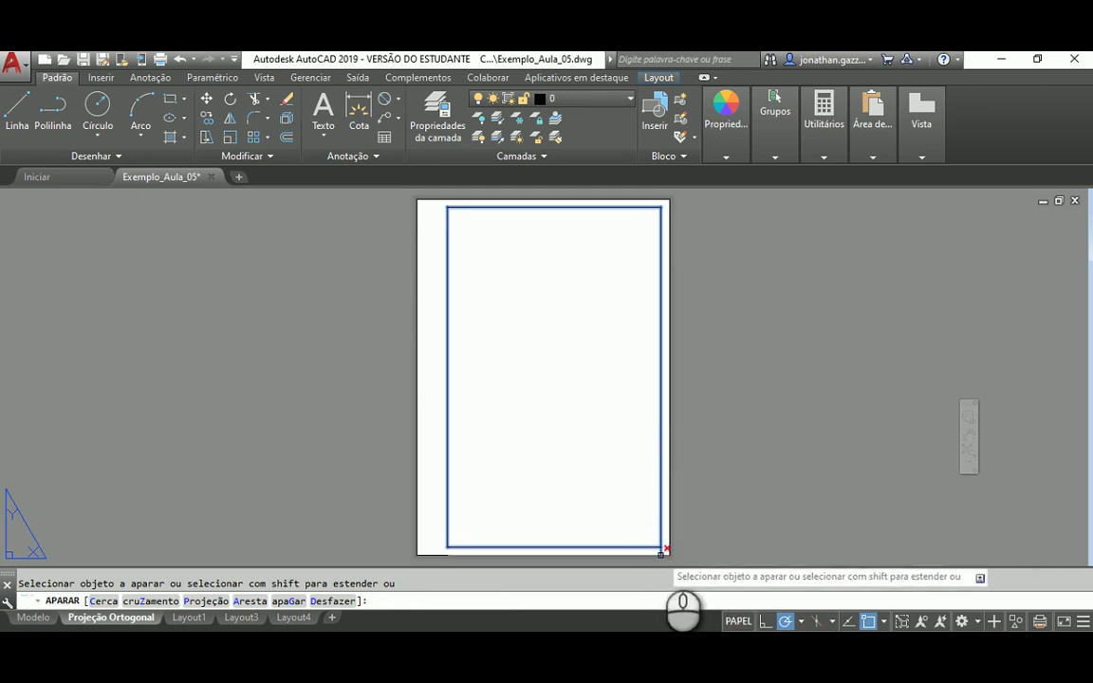
{"action": "left_click", "coordinate": [661, 550]}
{"action": "key", "text": "Escape"}
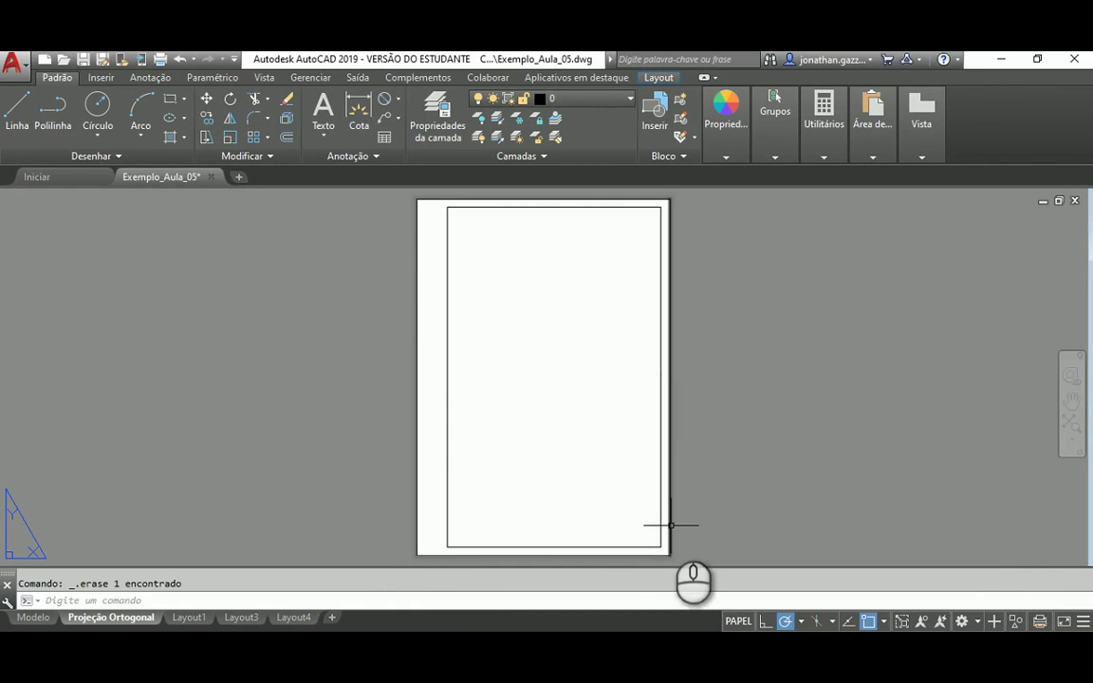
Step: Erase the original sheet outline lines, leaving only the inner margin frame
{"action": "left_click", "coordinate": [670, 526]}
{"action": "key", "text": "Delete"}
{"action": "left_click", "coordinate": [641, 198]}
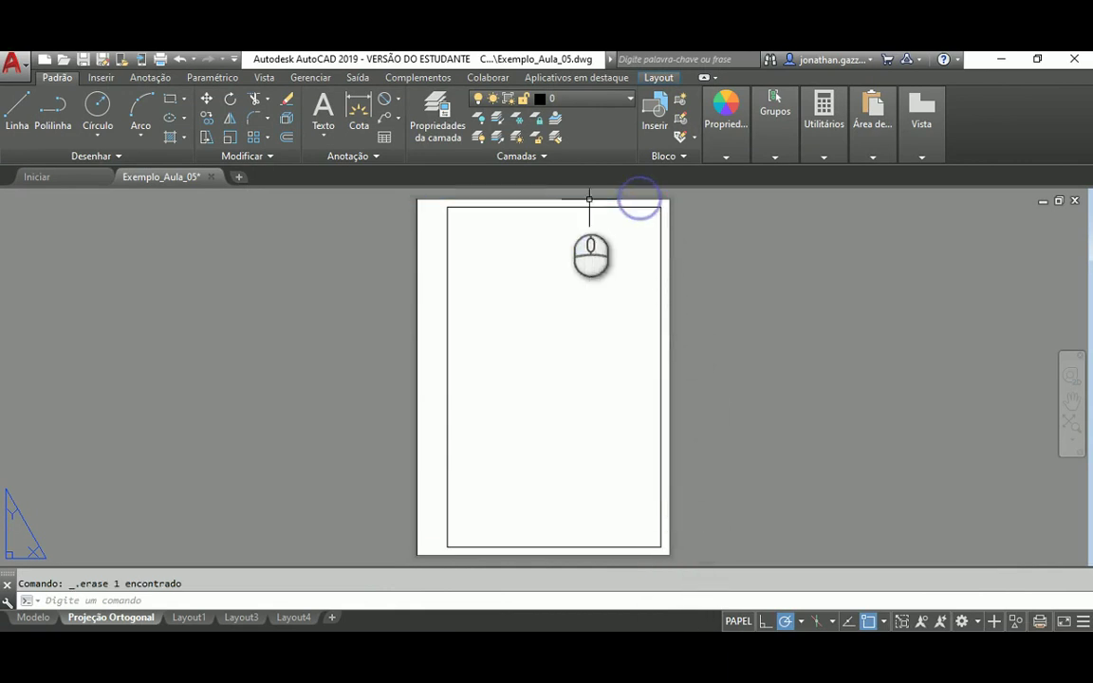
{"action": "key", "text": "Delete"}
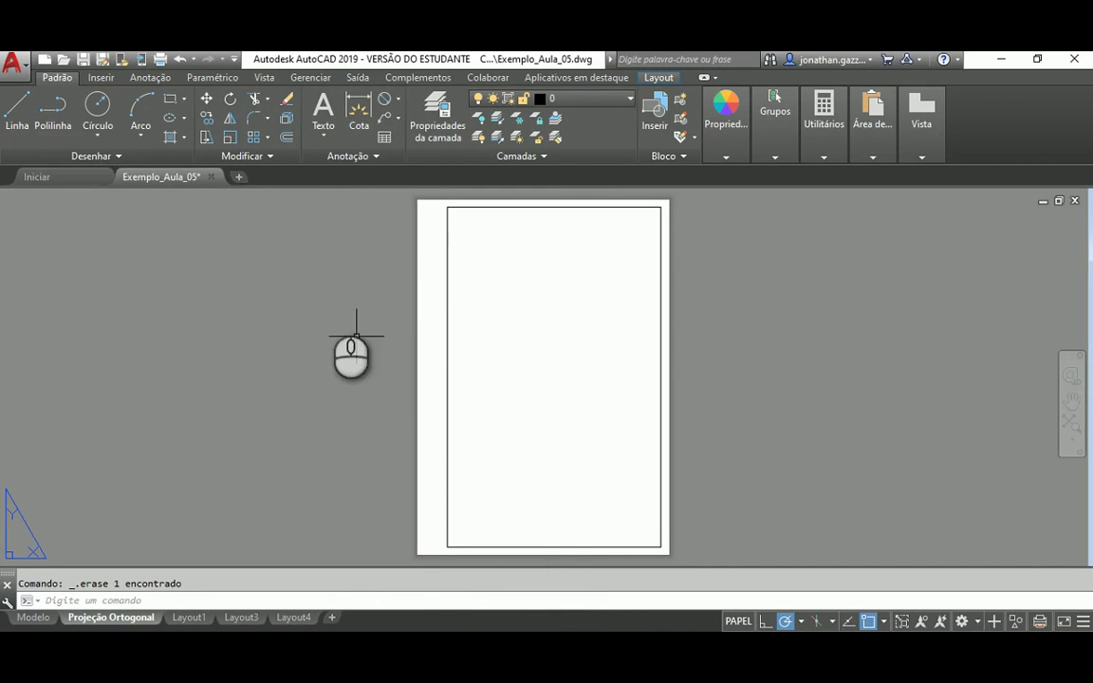
Step: Offset the frame's bottom line upward three times in succession at 10 mm spacing for the title block rows
{"action": "left_click", "coordinate": [284, 138]}
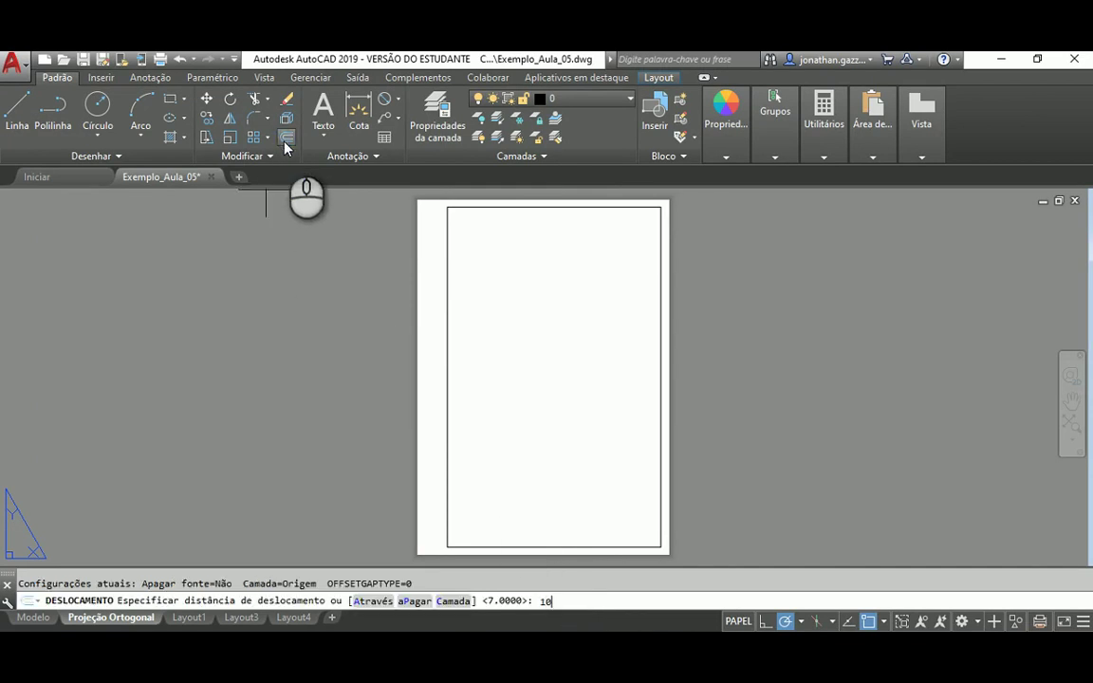
{"action": "type", "text": "10"}
{"action": "key", "text": "Return"}
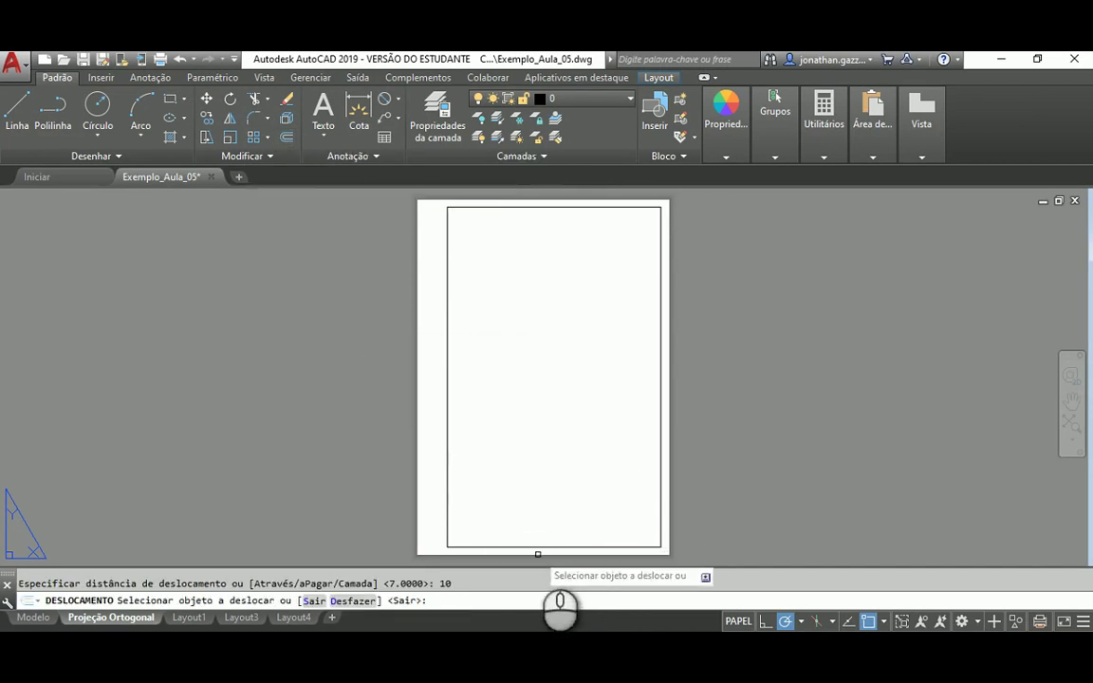
{"action": "left_click", "coordinate": [540, 547]}
{"action": "left_click", "coordinate": [551, 512]}
{"action": "left_click", "coordinate": [546, 536]}
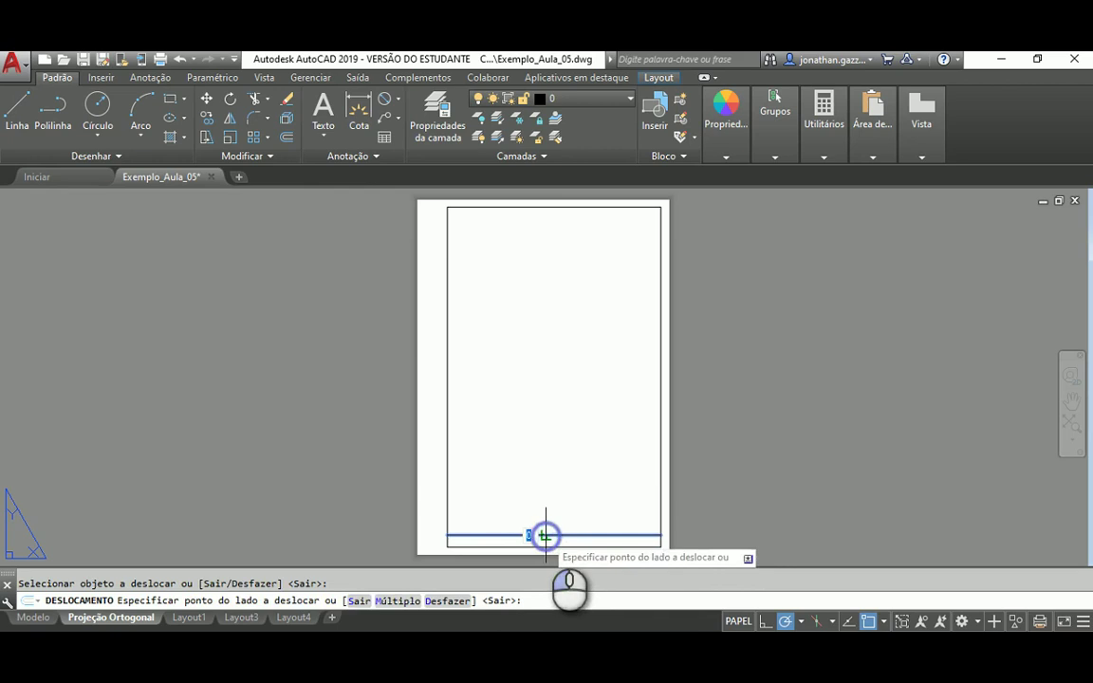
{"action": "left_click", "coordinate": [556, 512]}
{"action": "left_click", "coordinate": [551, 523]}
{"action": "left_click", "coordinate": [558, 495]}
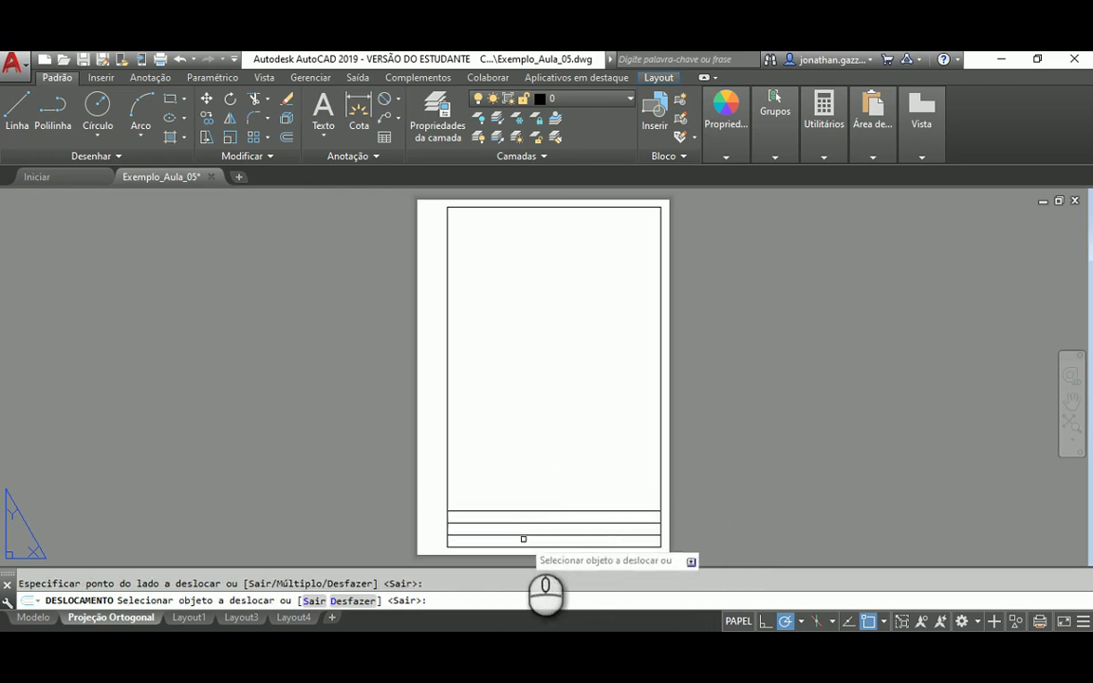
Step: Add three more title block row lines above the existing ones by successive 10 mm upward offsets
{"action": "left_click", "coordinate": [524, 511]}
{"action": "left_click", "coordinate": [529, 495]}
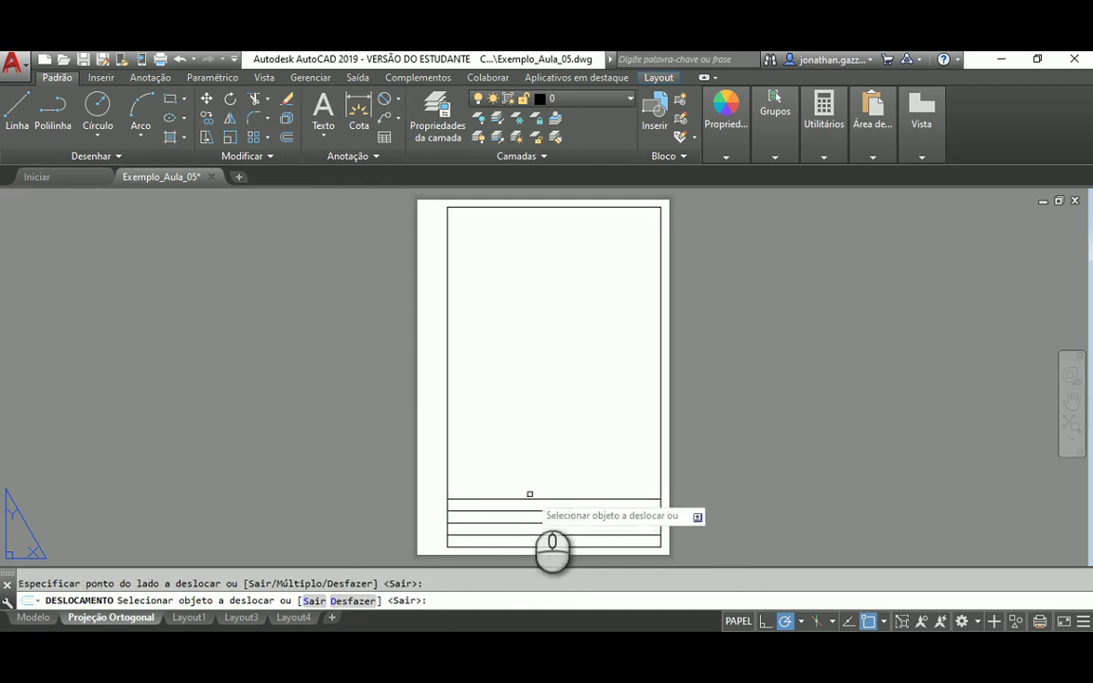
{"action": "left_click", "coordinate": [529, 498]}
{"action": "left_click", "coordinate": [531, 492]}
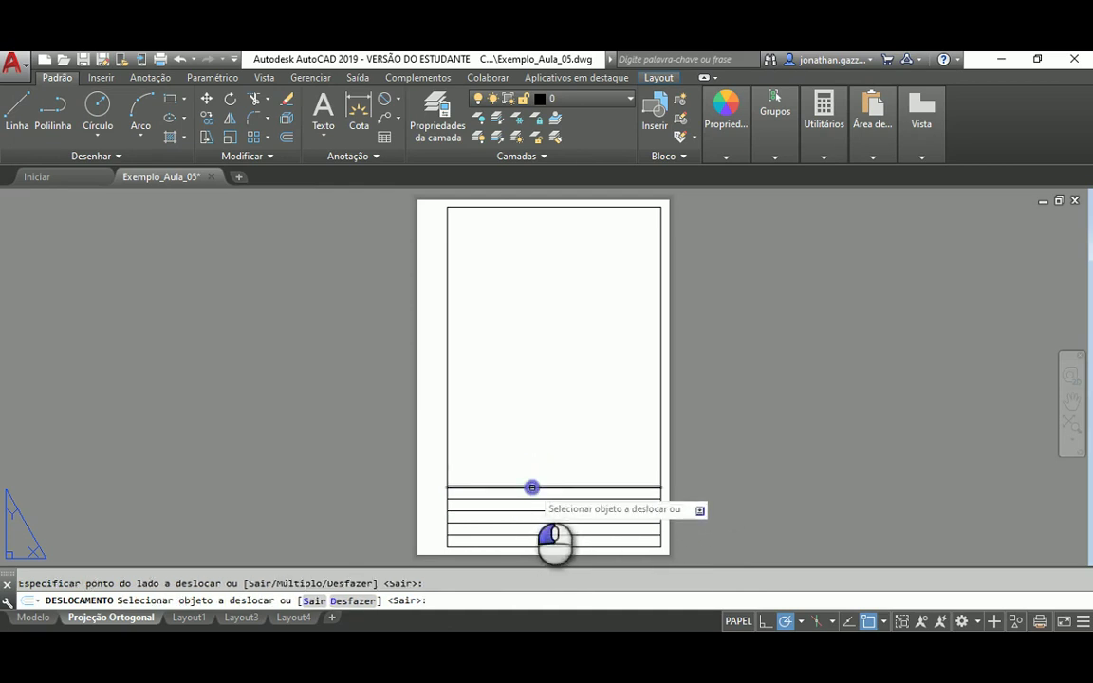
{"action": "left_click", "coordinate": [532, 488]}
{"action": "left_click", "coordinate": [534, 474]}
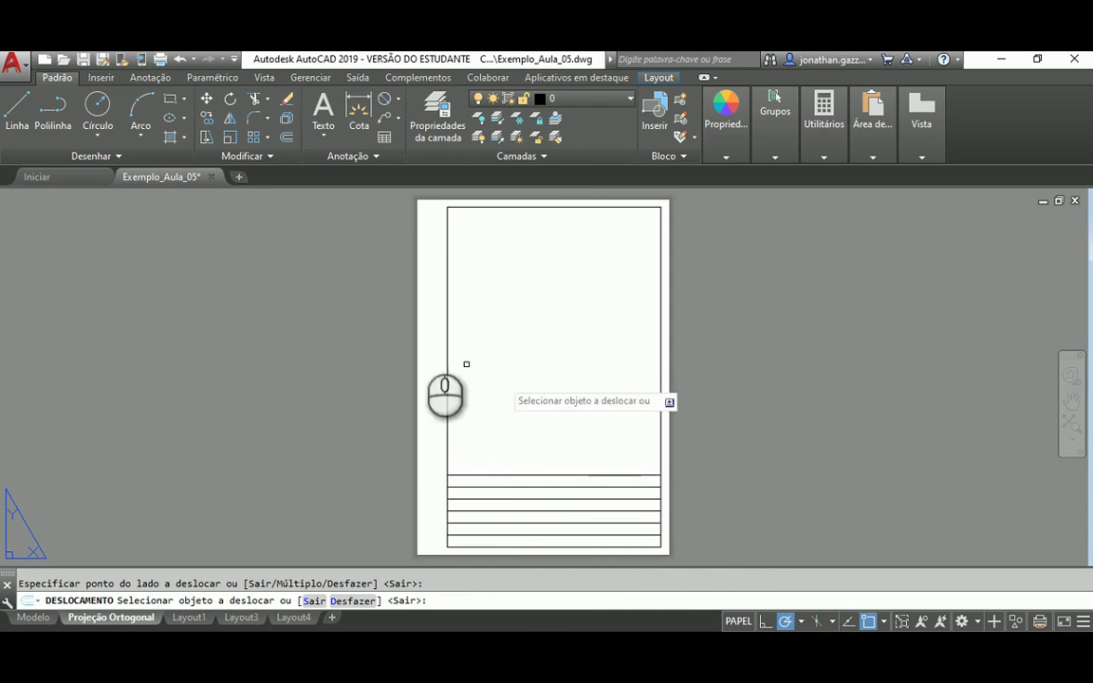
Step: Offset the frame's left and right side lines 30 mm inward to form the title block's vertical column lines
{"action": "left_click", "coordinate": [289, 139]}
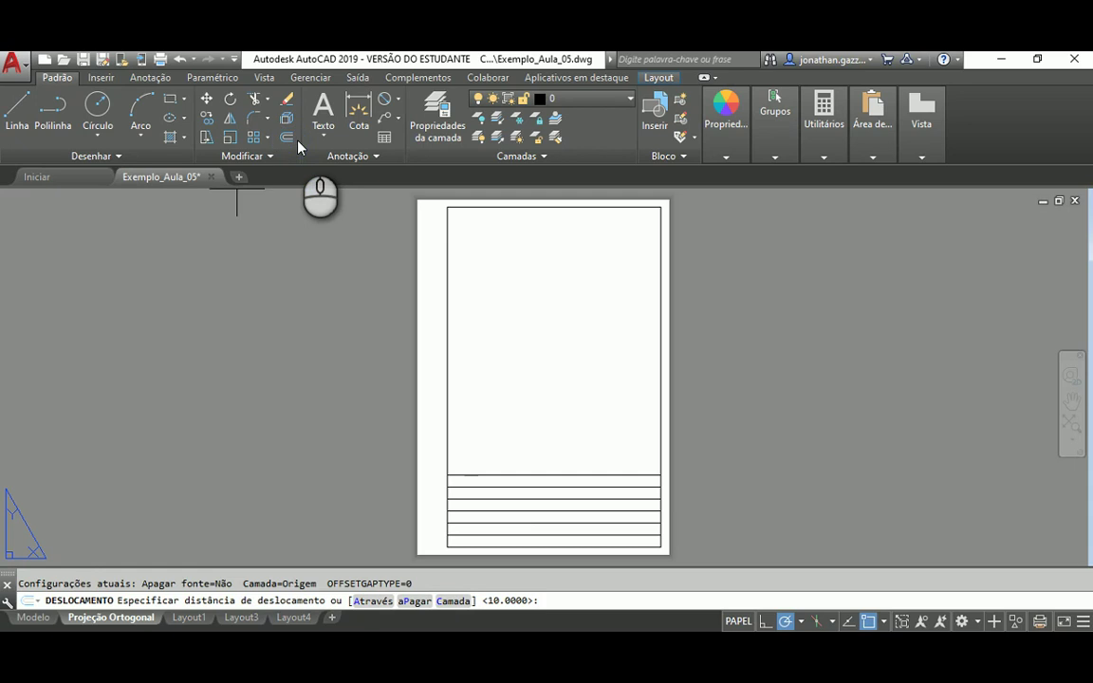
{"action": "type", "text": "30"}
{"action": "key", "text": "Return"}
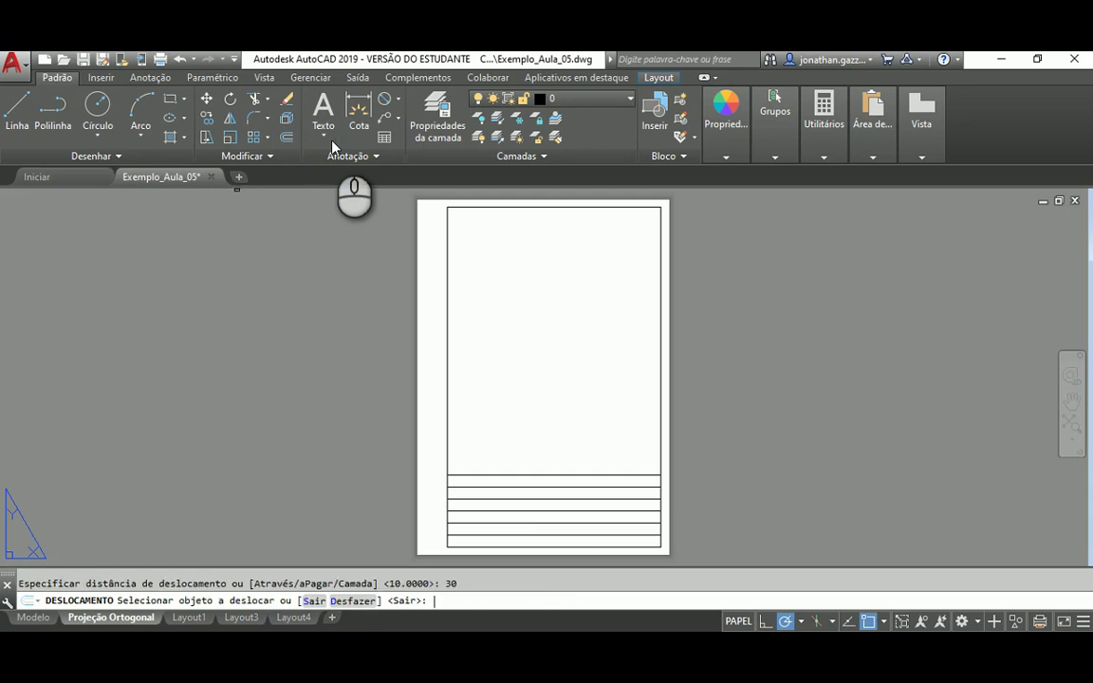
{"action": "left_click", "coordinate": [446, 272]}
{"action": "left_click", "coordinate": [579, 332]}
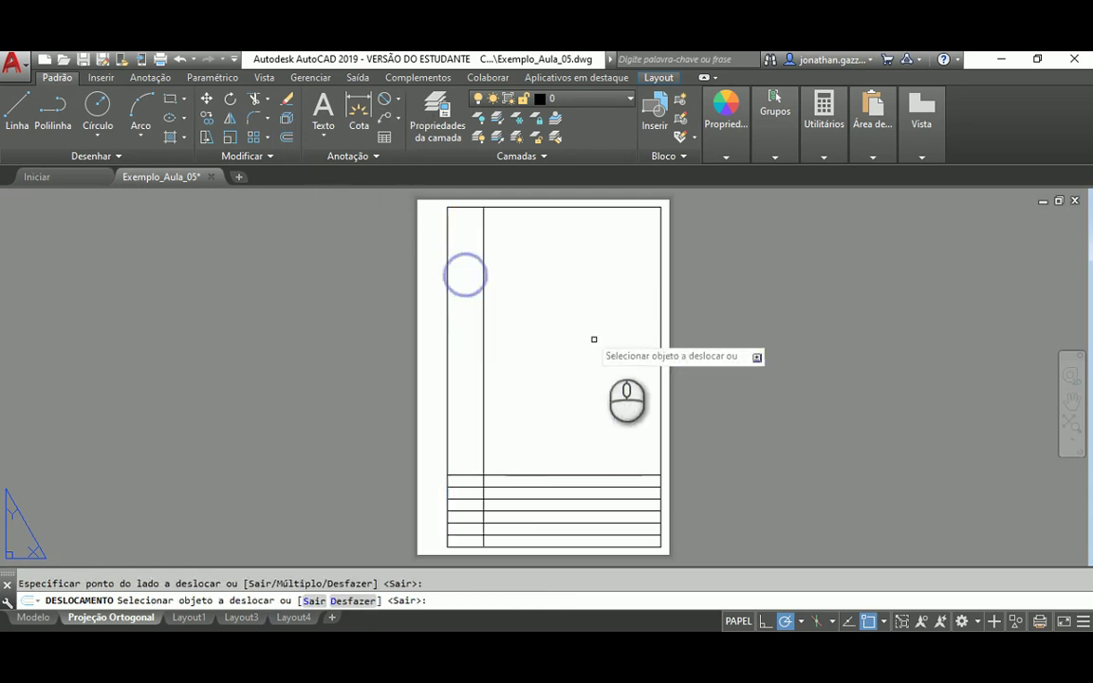
{"action": "left_click", "coordinate": [659, 352]}
{"action": "left_click", "coordinate": [631, 355]}
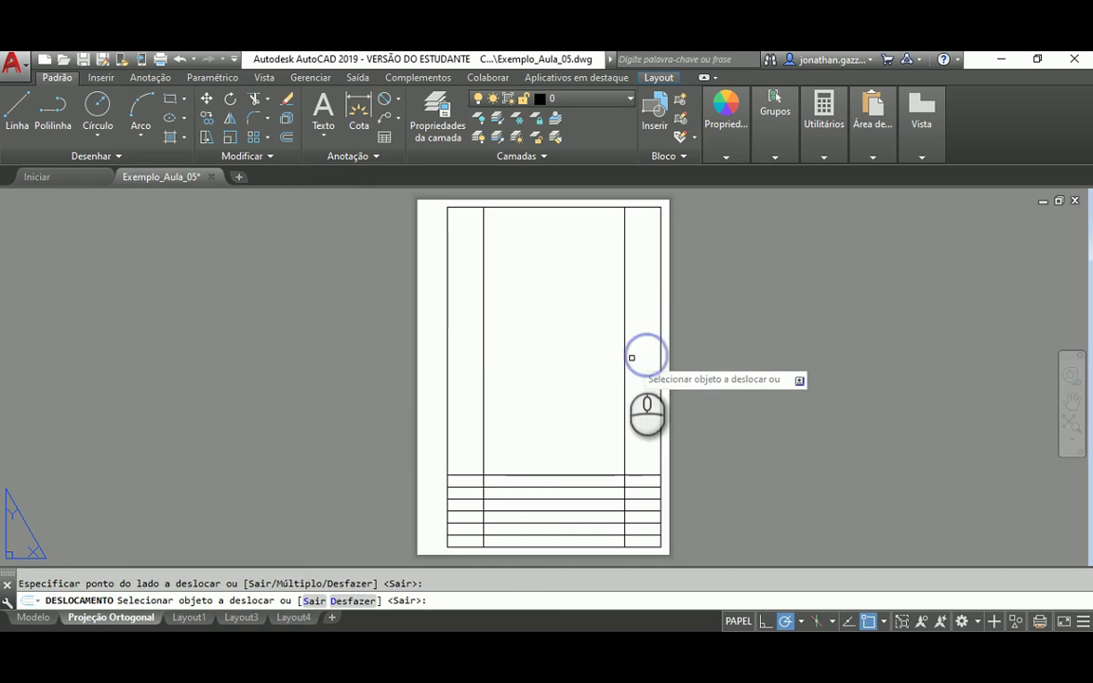
{"action": "key", "text": "Escape"}
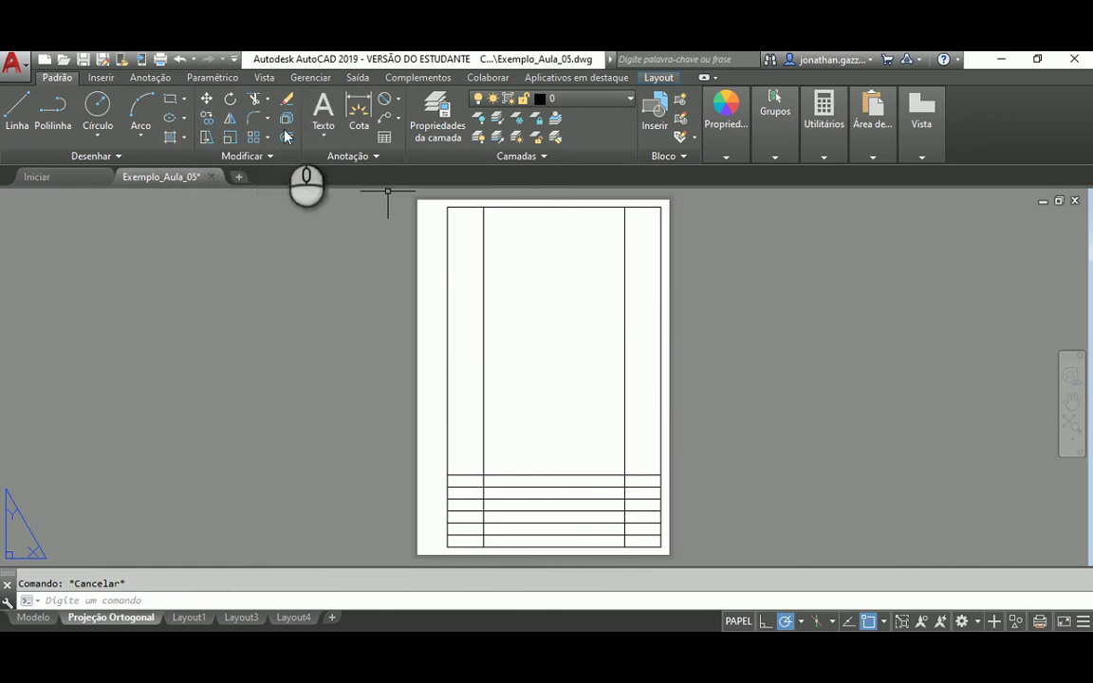
Step: Trim the second, third and fourth title block row lines from the top out of the left column, using both column lines as cutting edges
{"action": "left_click", "coordinate": [251, 102]}
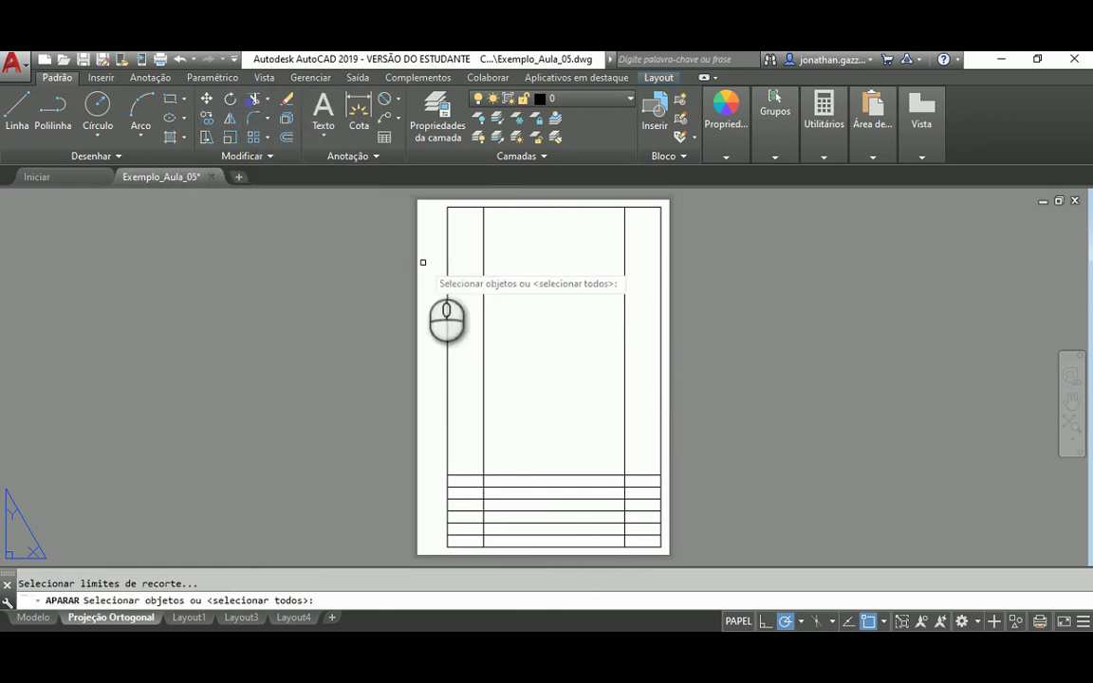
{"action": "left_click", "coordinate": [483, 276]}
{"action": "left_click", "coordinate": [623, 305]}
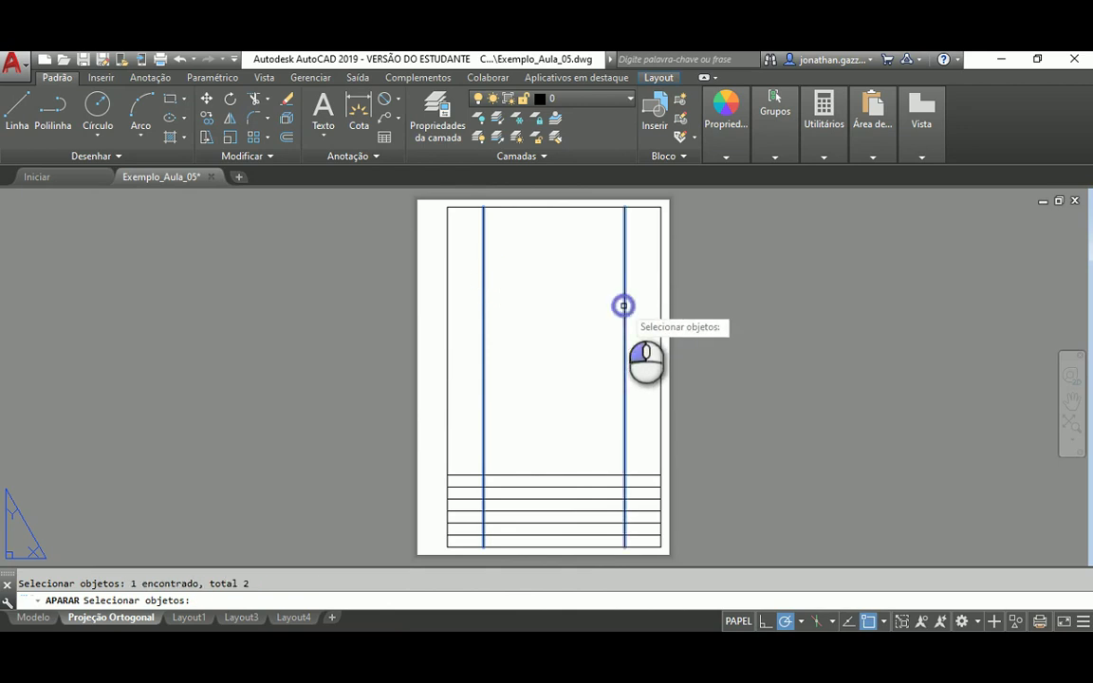
{"action": "left_click", "coordinate": [560, 474]}
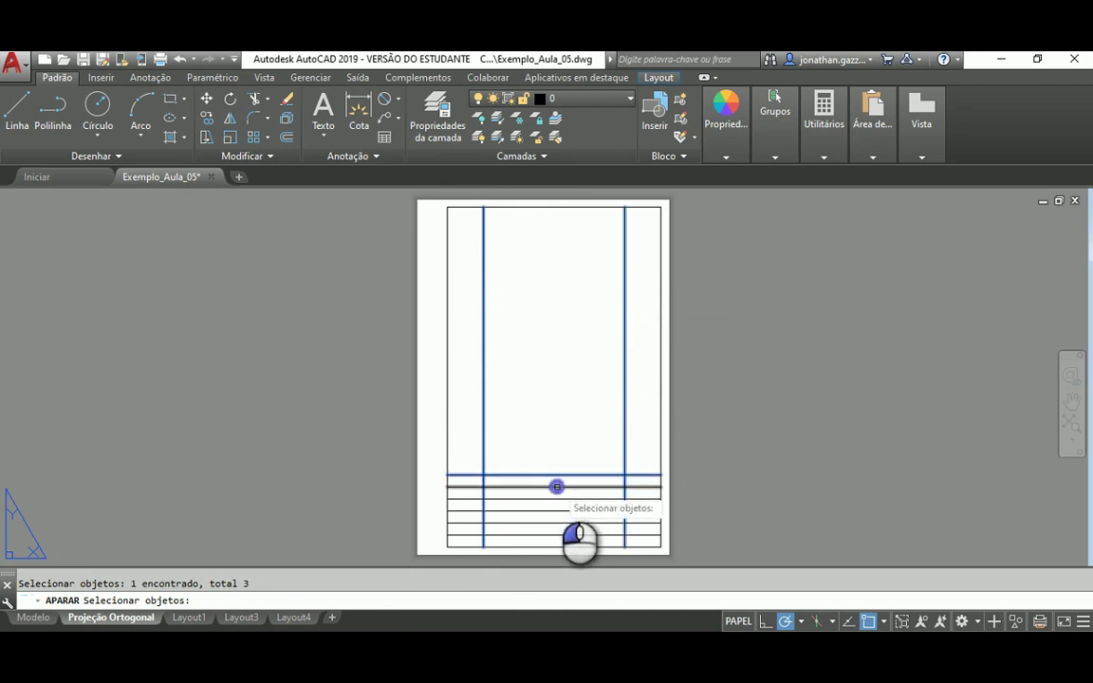
{"action": "left_click", "coordinate": [557, 486]}
{"action": "left_click", "coordinate": [542, 511]}
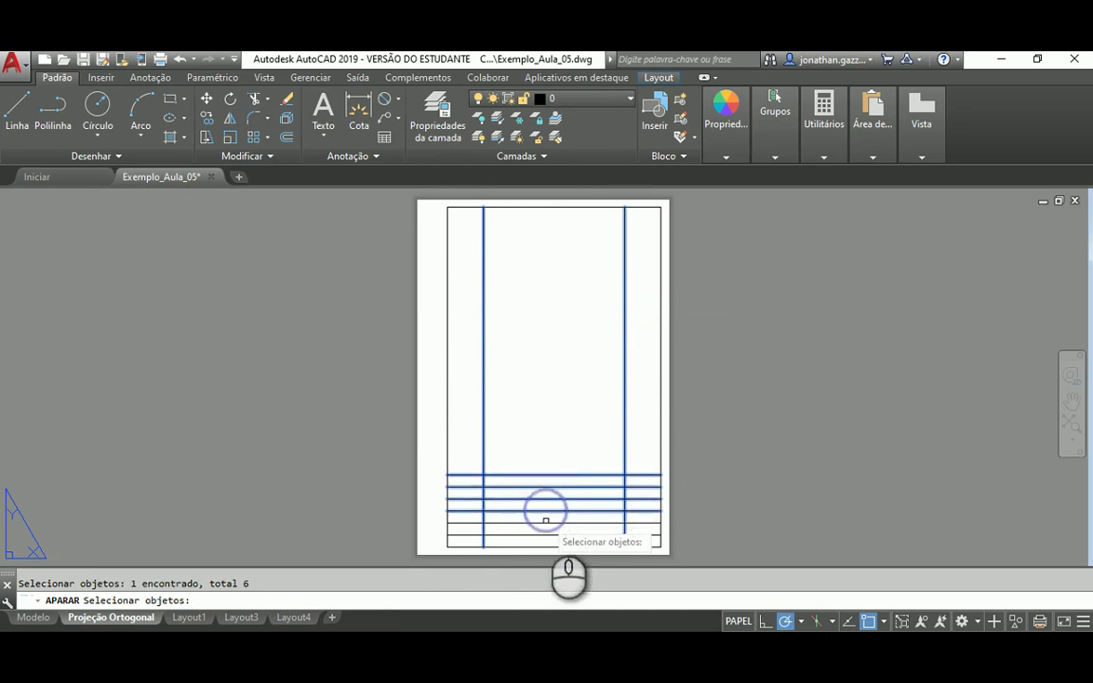
{"action": "left_click", "coordinate": [544, 523]}
{"action": "left_click", "coordinate": [546, 534]}
{"action": "key", "text": "Return"}
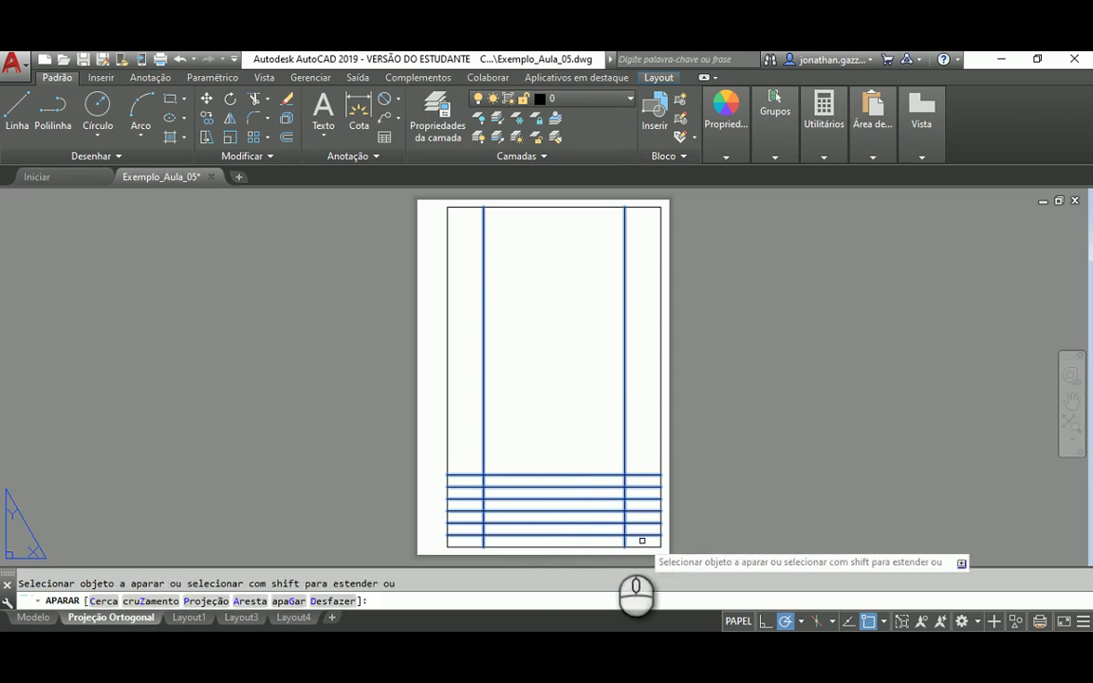
{"action": "left_click", "coordinate": [470, 488]}
{"action": "left_click", "coordinate": [465, 499]}
{"action": "left_click", "coordinate": [465, 510]}
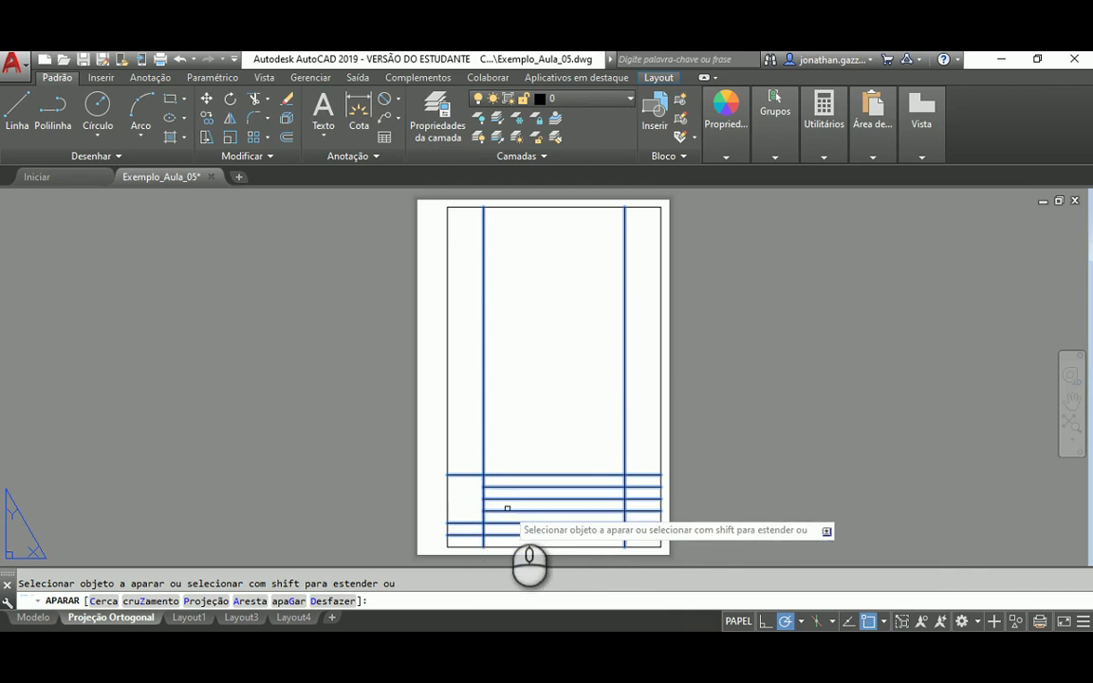
Step: Clear the same three row lines from the wide middle column and remove the middle one's short segment in the right column
{"action": "left_click", "coordinate": [508, 498]}
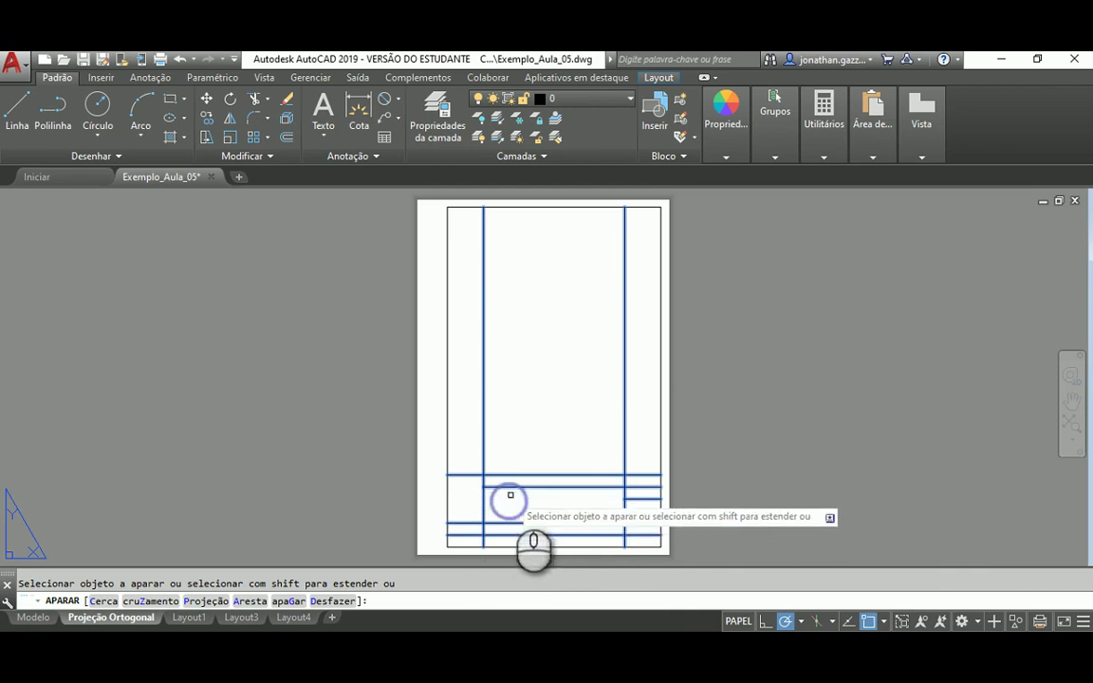
{"action": "left_click", "coordinate": [514, 487]}
{"action": "left_click", "coordinate": [636, 499]}
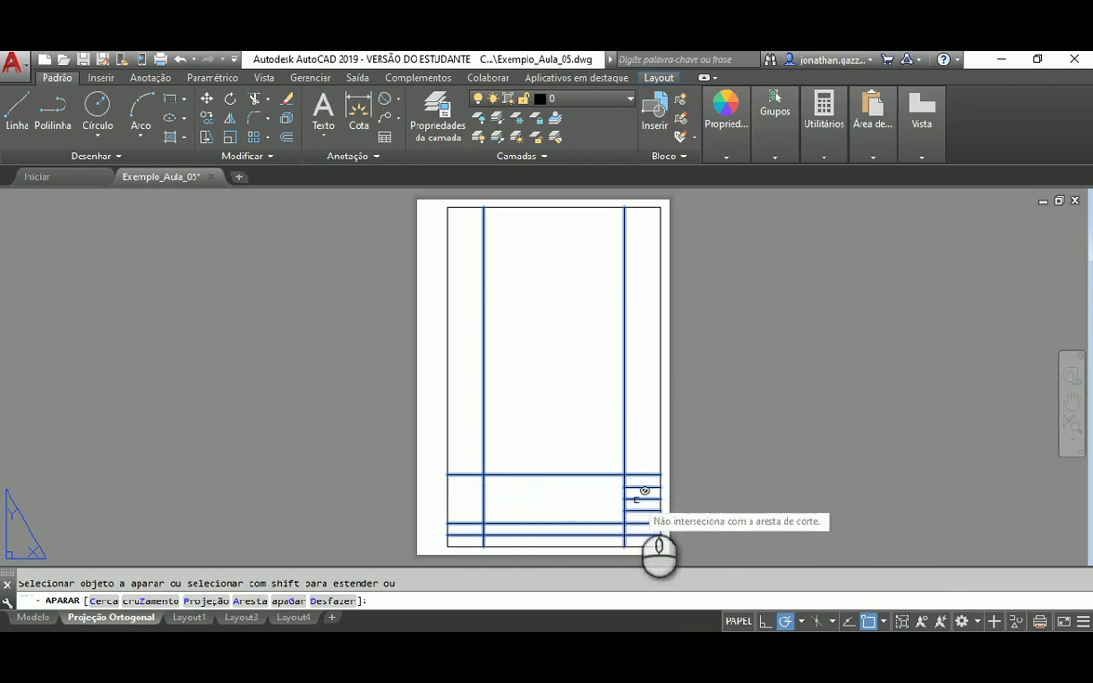
{"action": "key", "text": "Escape"}
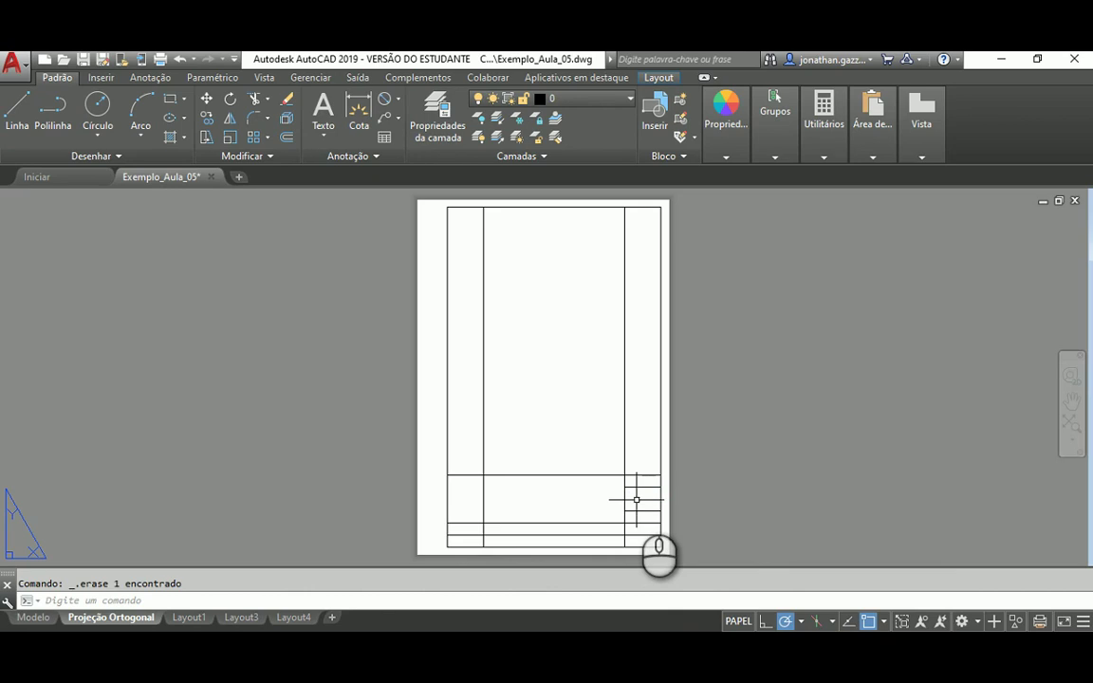
Step: Trim both vertical column lines above the title block's top line so the drawing area is clear
{"action": "left_click", "coordinate": [255, 100]}
{"action": "left_click", "coordinate": [484, 394]}
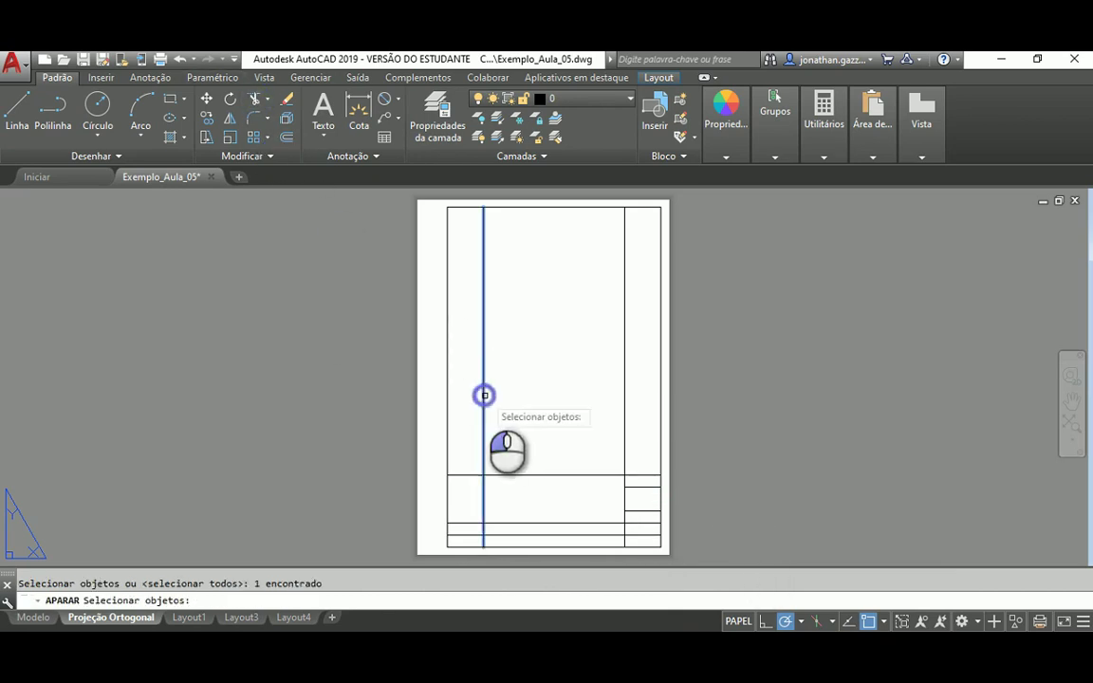
{"action": "left_click", "coordinate": [623, 418]}
{"action": "key", "text": "Return"}
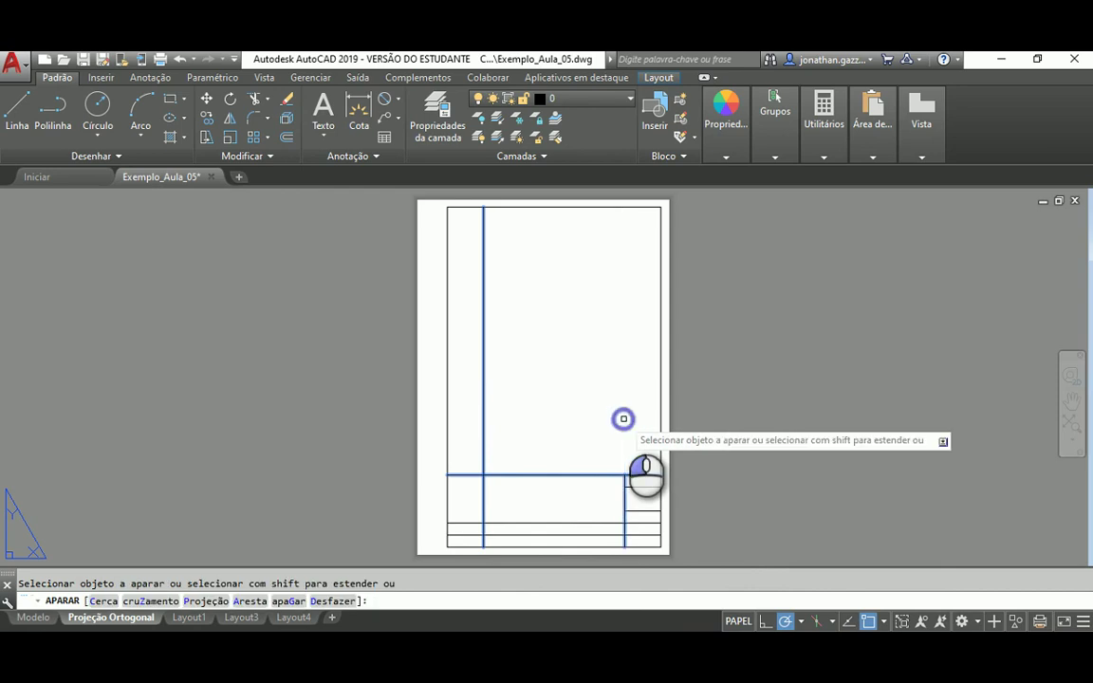
{"action": "left_click", "coordinate": [484, 408]}
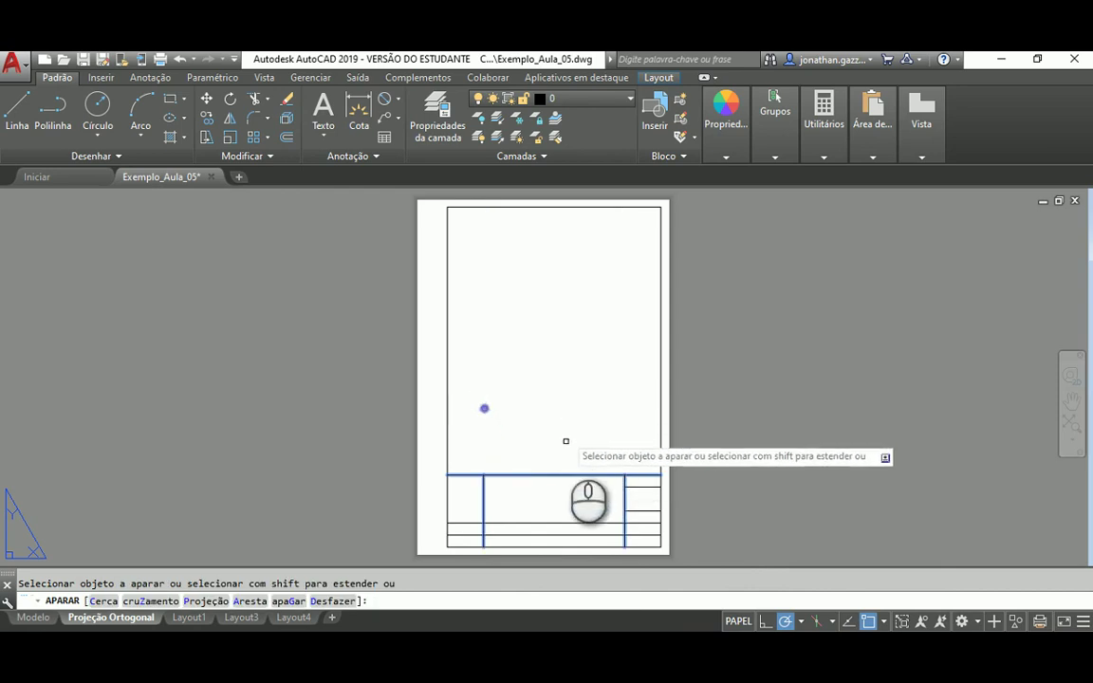
{"action": "key", "text": "Escape"}
{"action": "scroll", "coordinate": [605, 526], "scroll_direction": "up", "scroll_amount": 4}
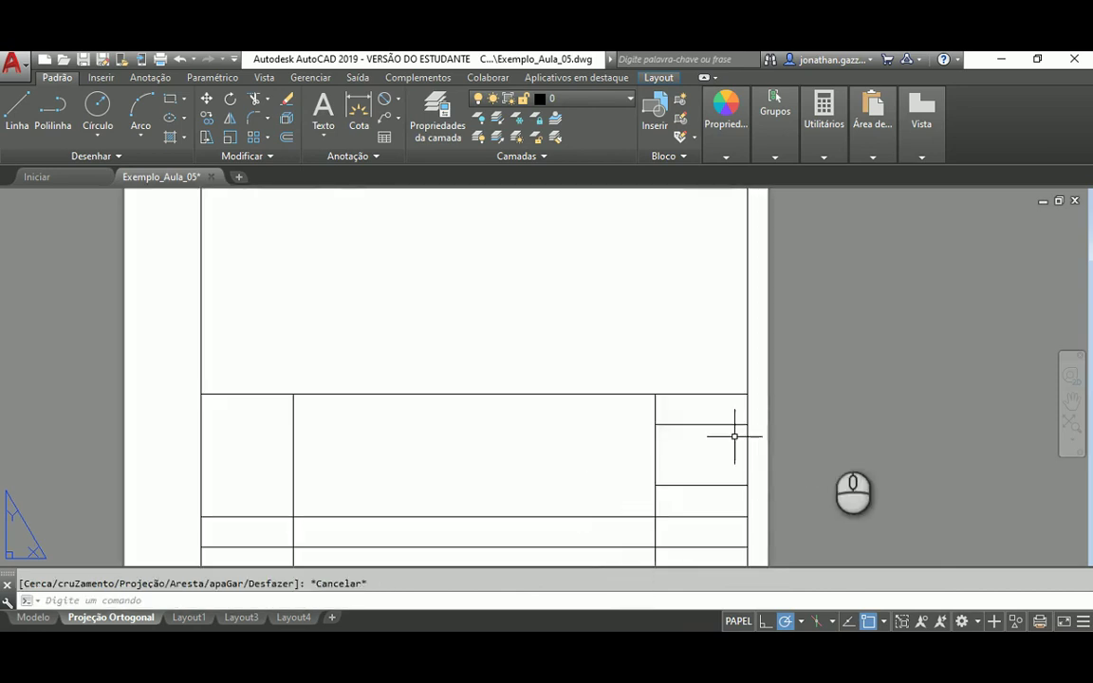
{"action": "middle_click_drag", "start_coordinate": [844, 392], "coordinate": [885, 328]}
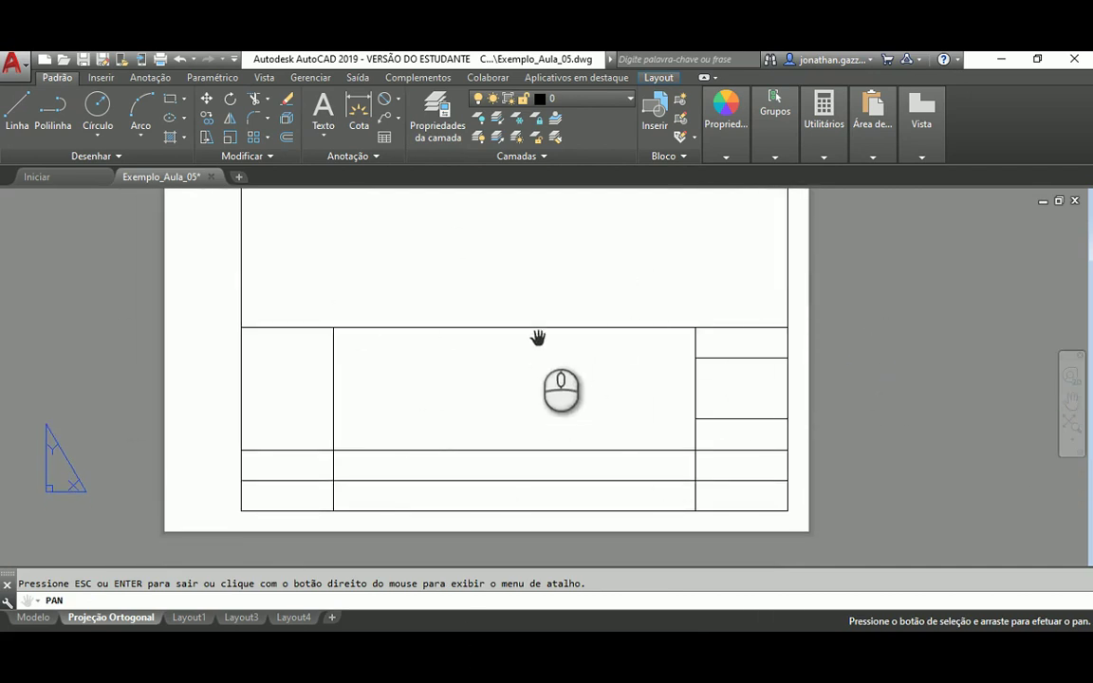
{"action": "middle_click_drag", "start_coordinate": [537, 338], "coordinate": [524, 365]}
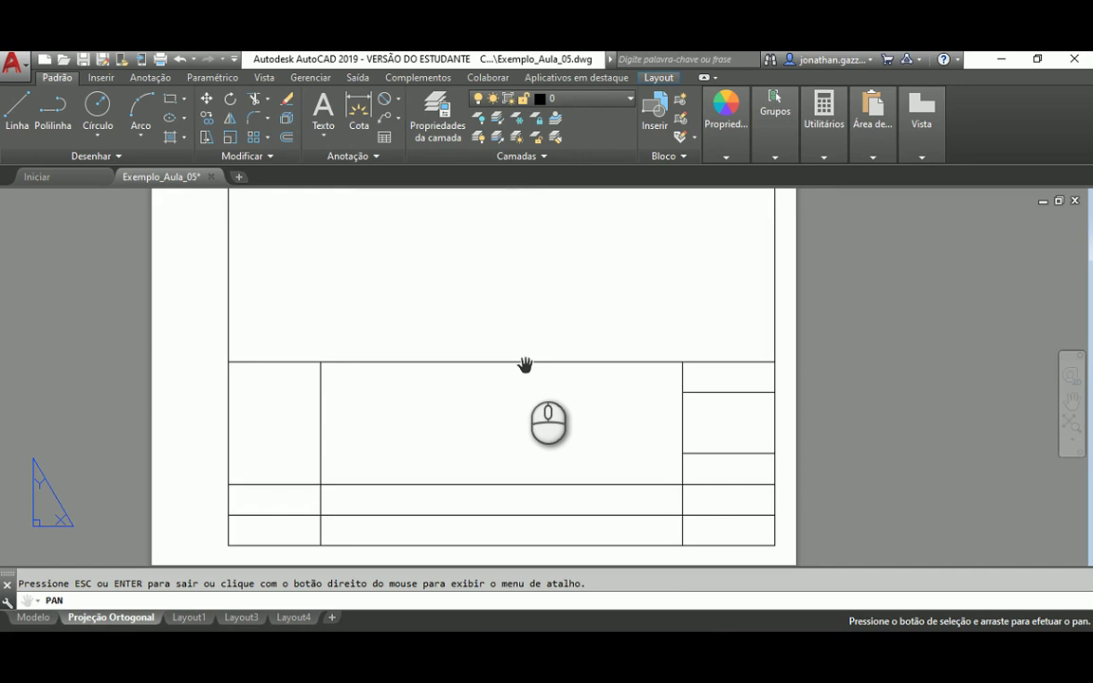
{"action": "left_click_drag", "start_coordinate": [519, 355], "coordinate": [512, 383]}
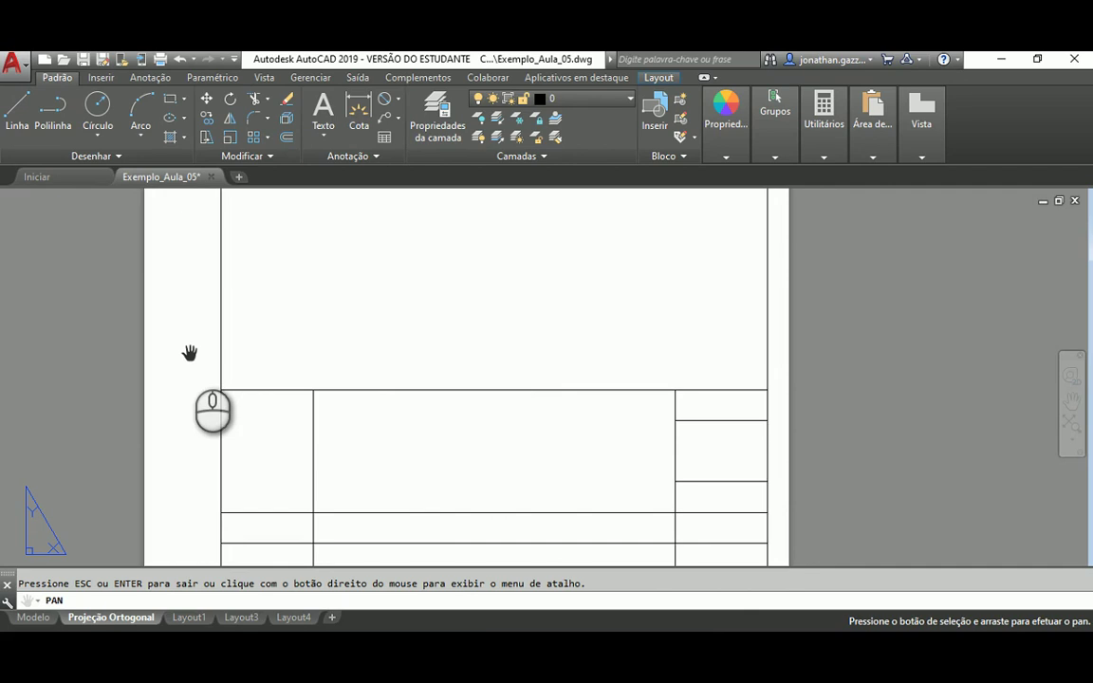
{"action": "left_click", "coordinate": [330, 129]}
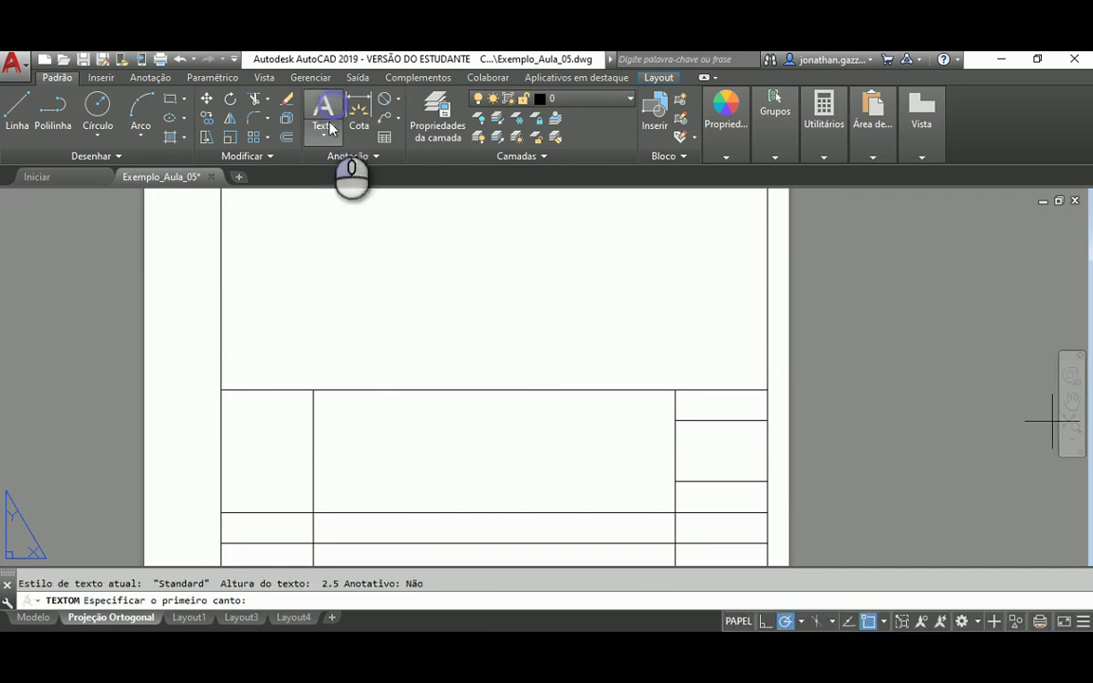
{"action": "left_click", "coordinate": [315, 220]}
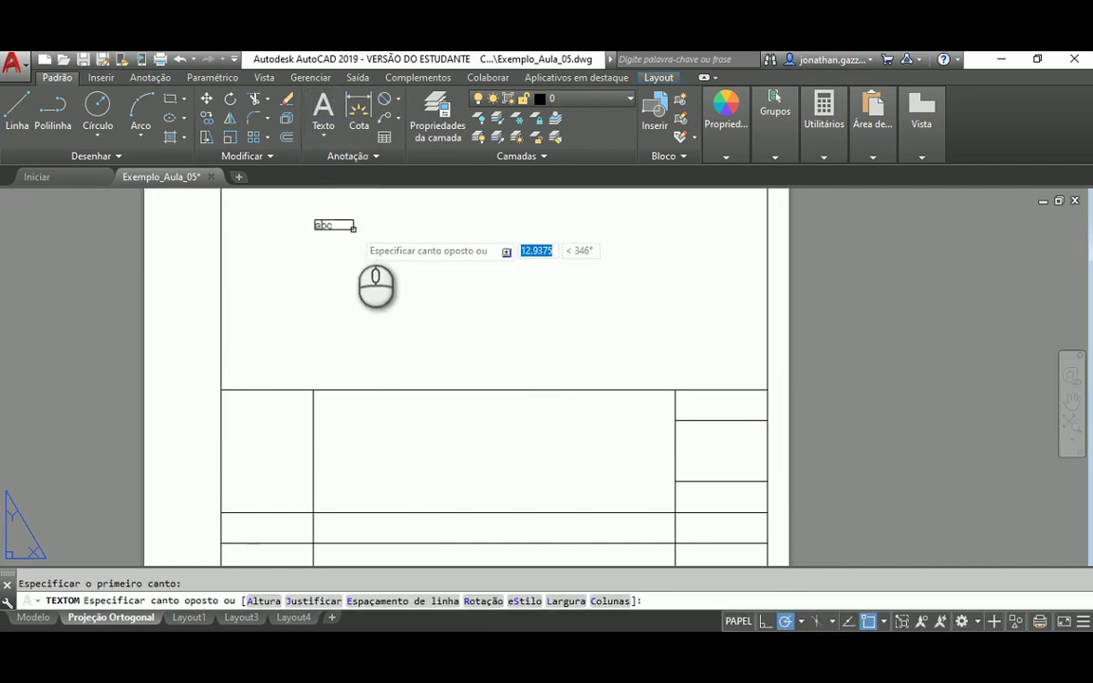
{"action": "type", "text": "Empresa"}
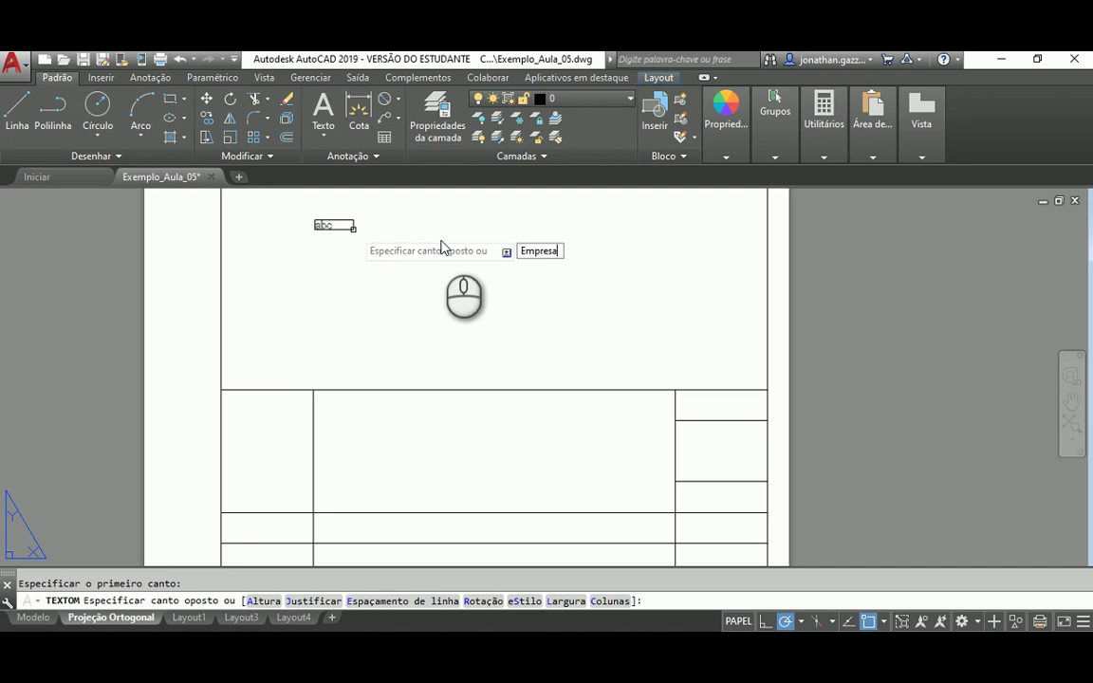
{"action": "key", "text": "Return"}
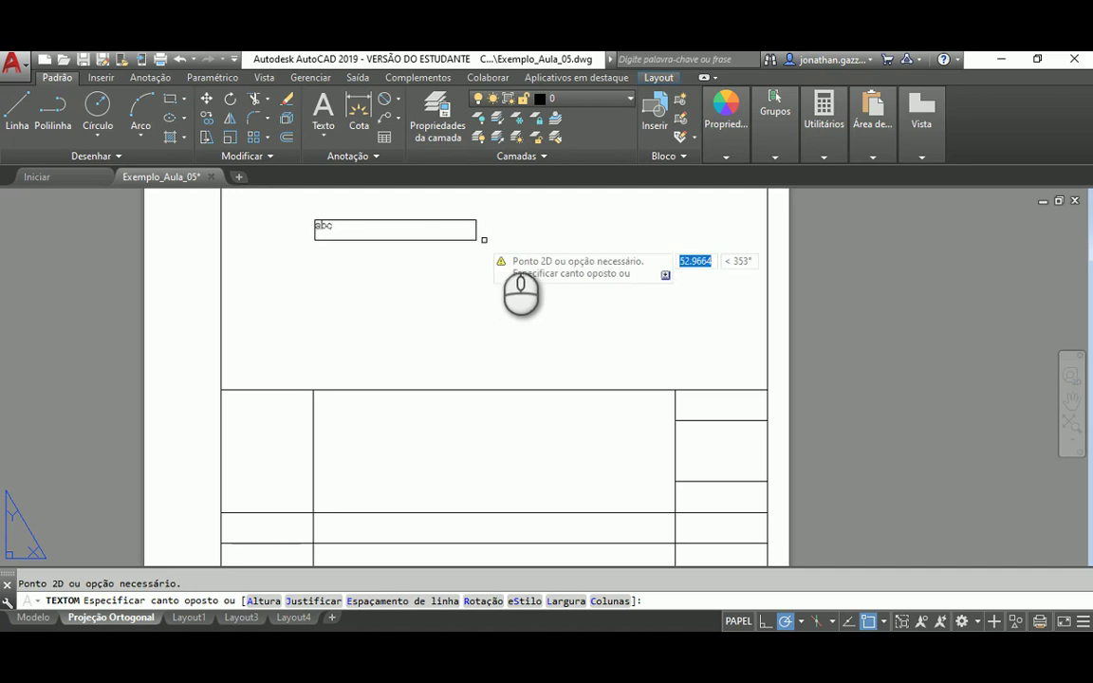
{"action": "left_click", "coordinate": [527, 255]}
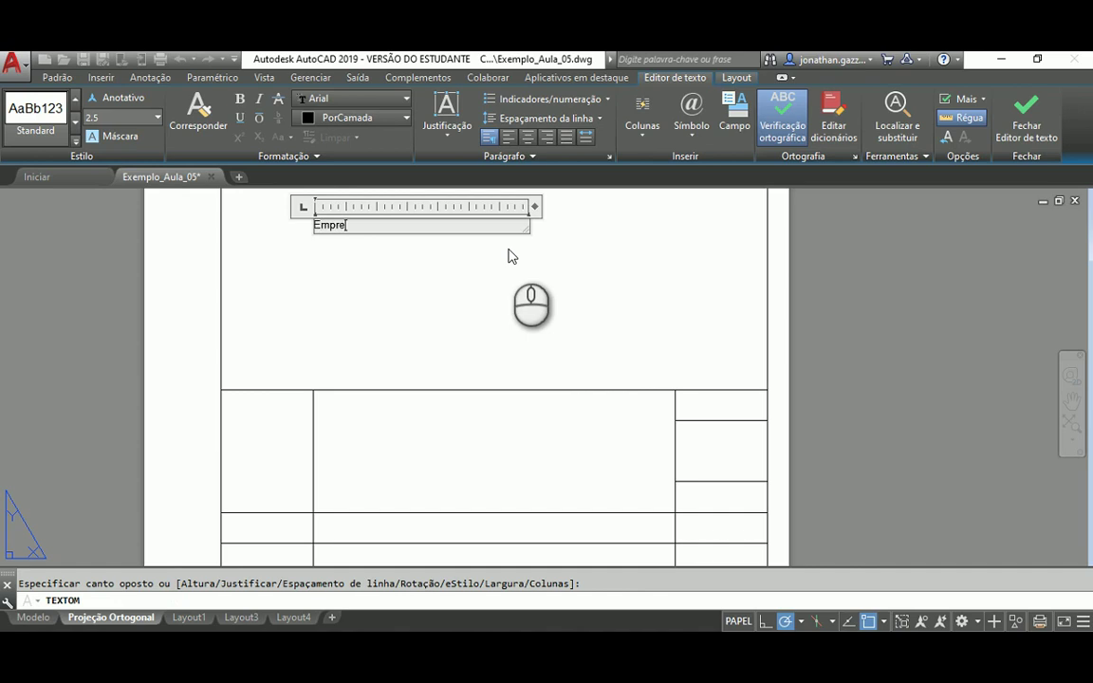
{"action": "key", "text": "Escape"}
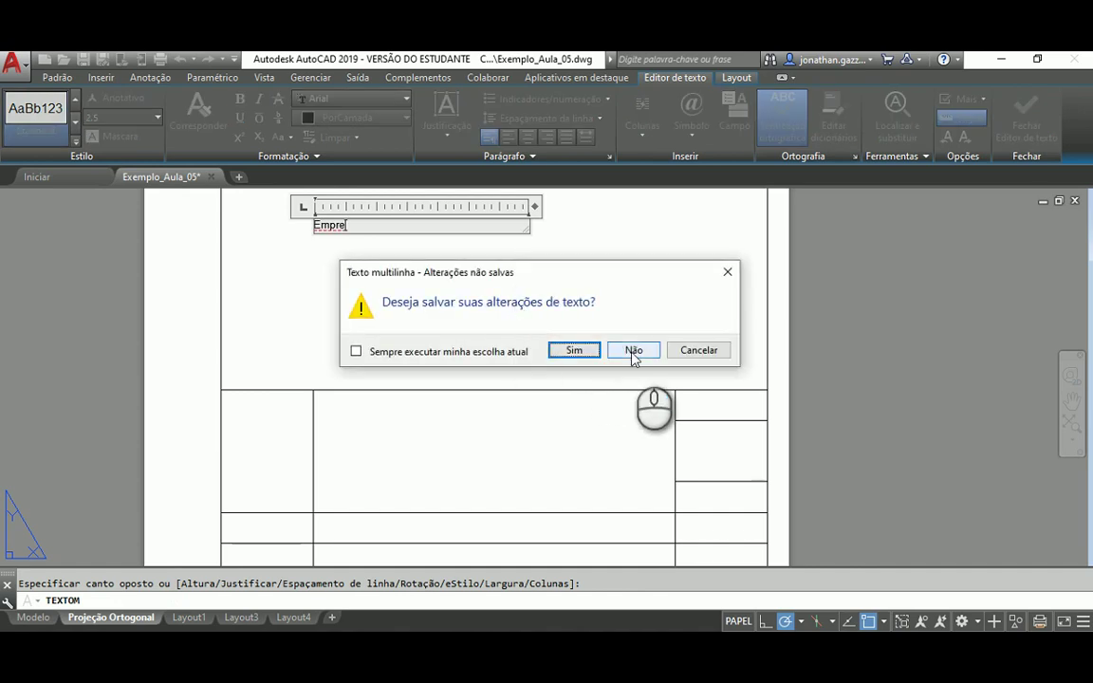
{"action": "left_click", "coordinate": [622, 350]}
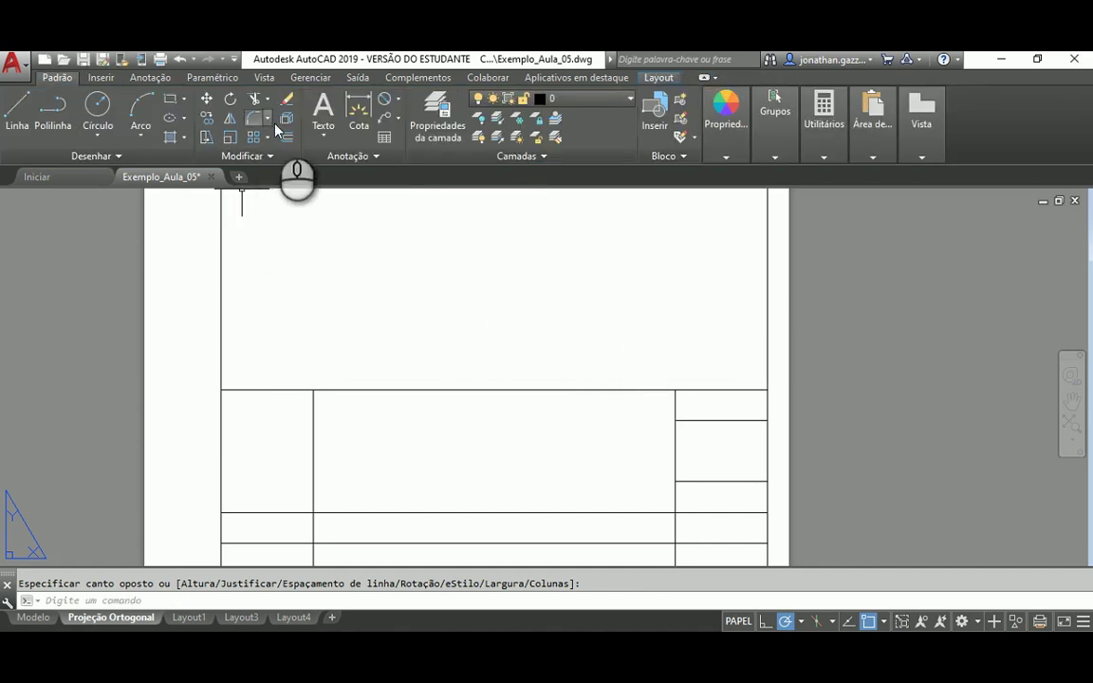
Step: Place a multiline text in the empty area above the title block reading "Empresa:" with a short line of filler characters beneath it
{"action": "left_click", "coordinate": [319, 112]}
{"action": "key", "text": "Escape"}
{"action": "left_click", "coordinate": [320, 133]}
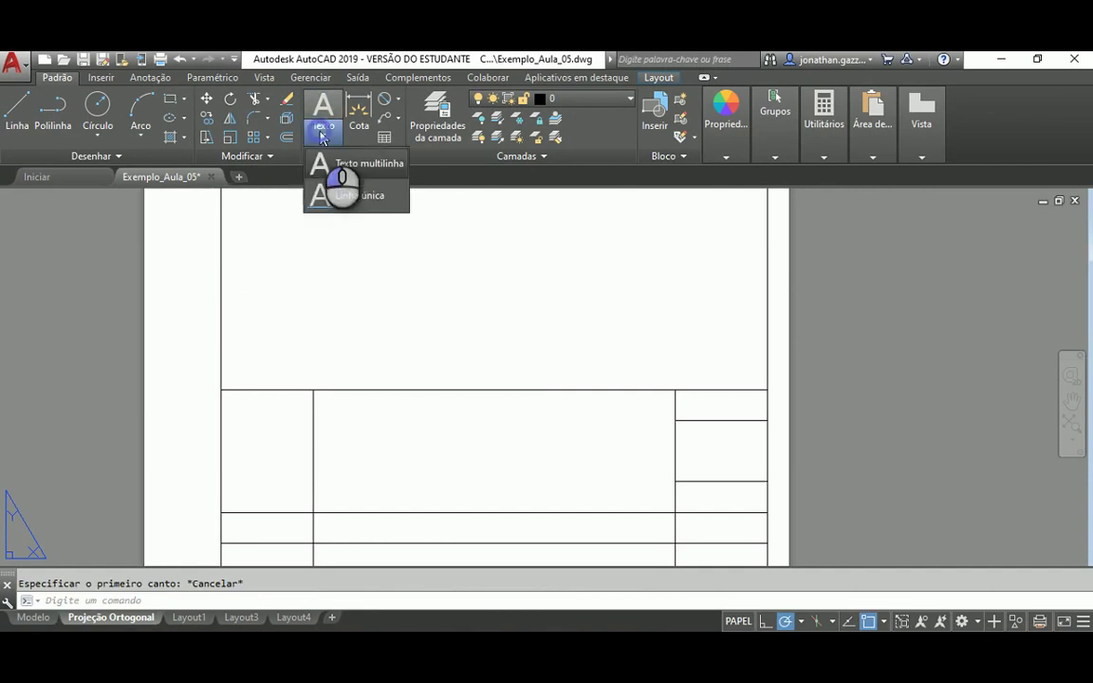
{"action": "left_click", "coordinate": [341, 167]}
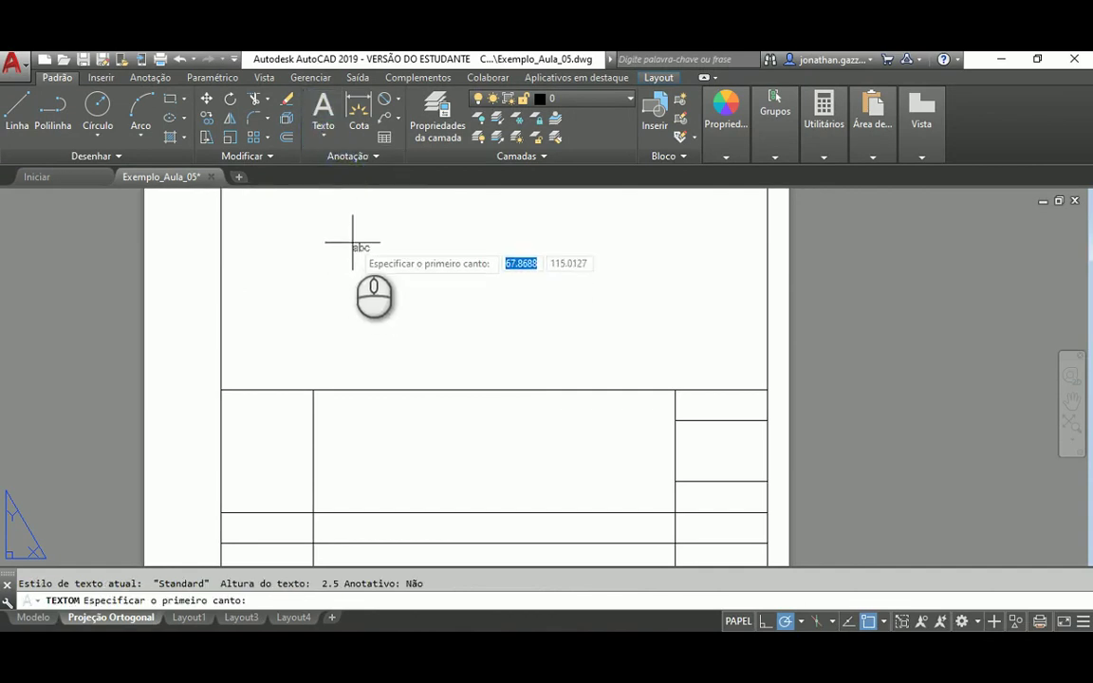
{"action": "left_click", "coordinate": [339, 226]}
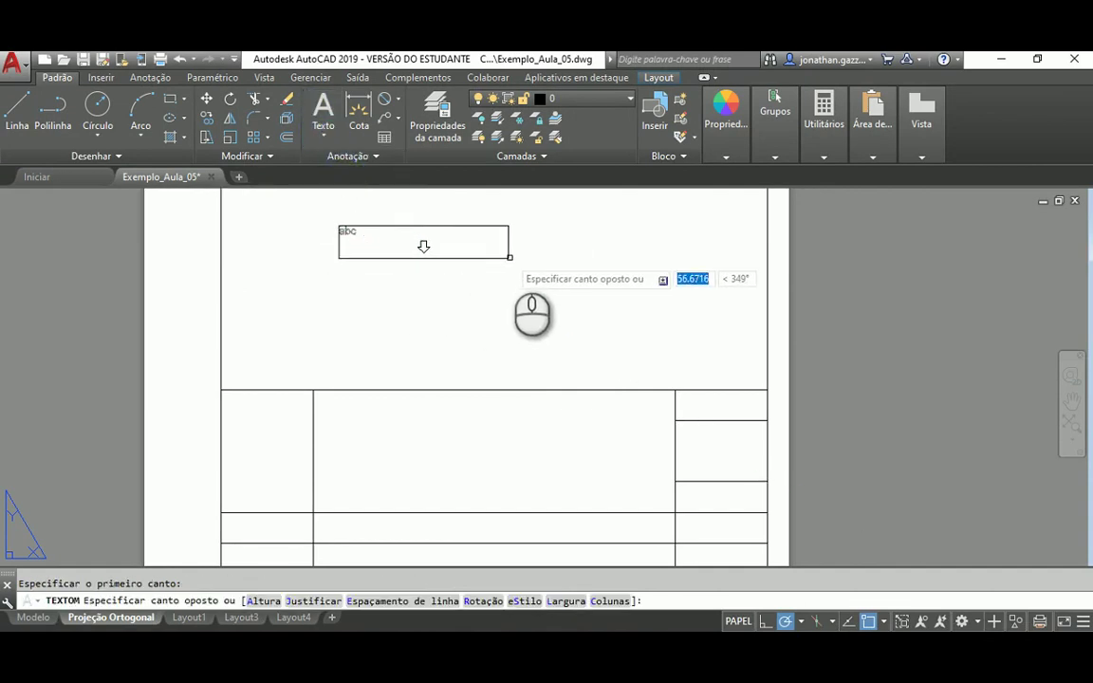
{"action": "left_click", "coordinate": [508, 256]}
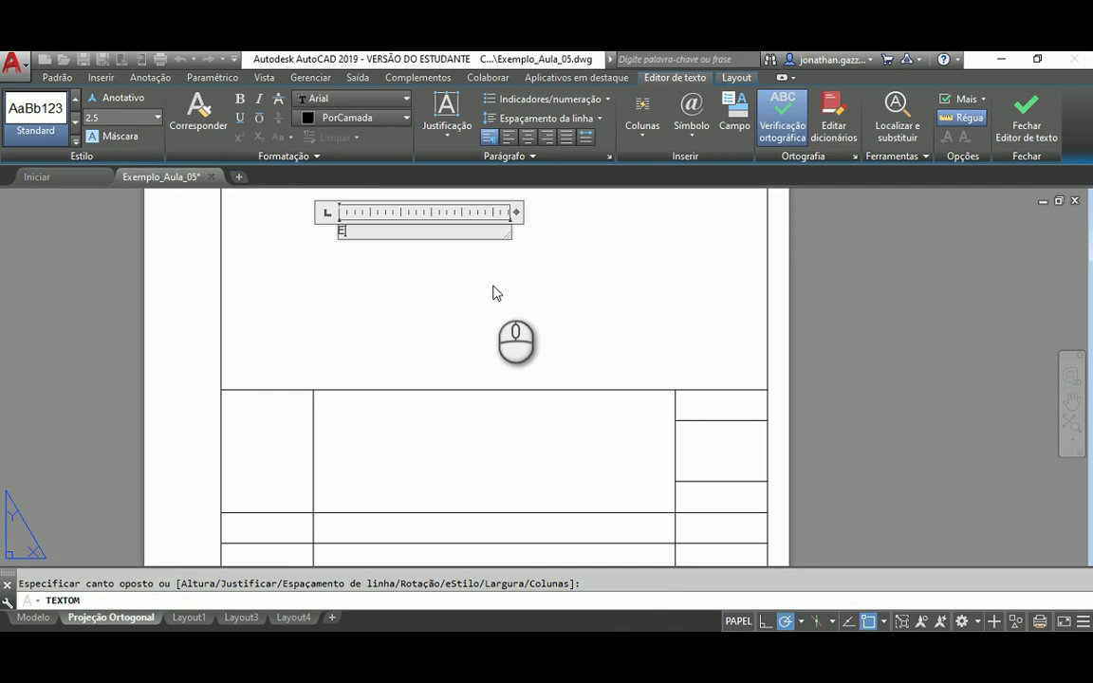
{"action": "type", "text": "Empresa:"}
{"action": "key", "text": "Return"}
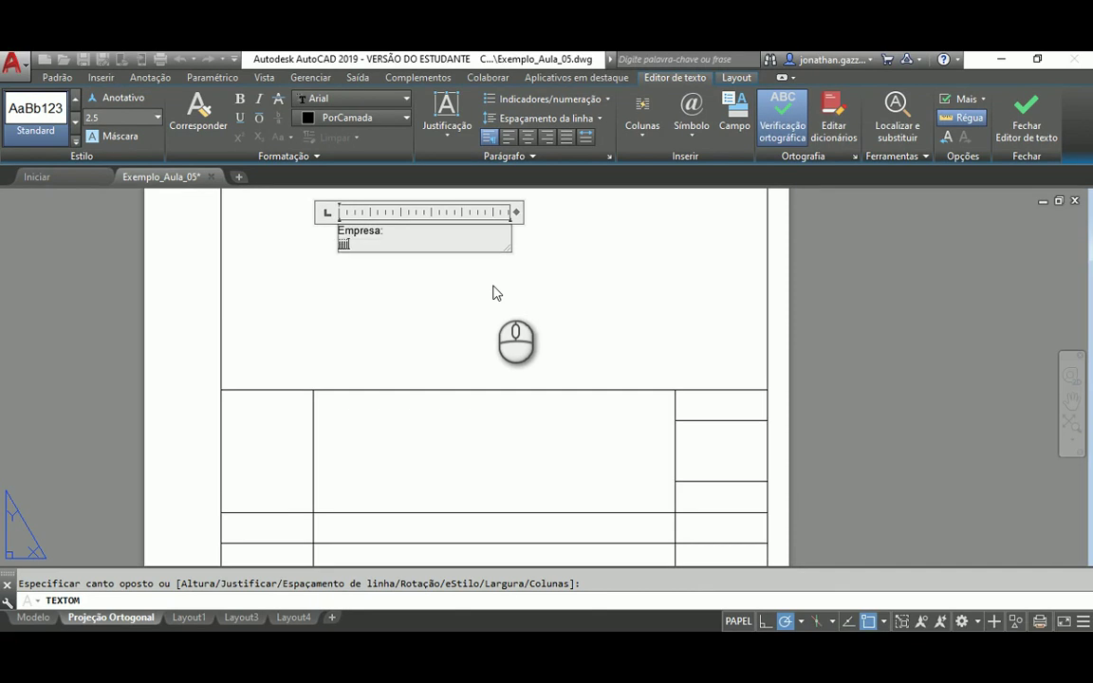
{"action": "left_click", "coordinate": [492, 294]}
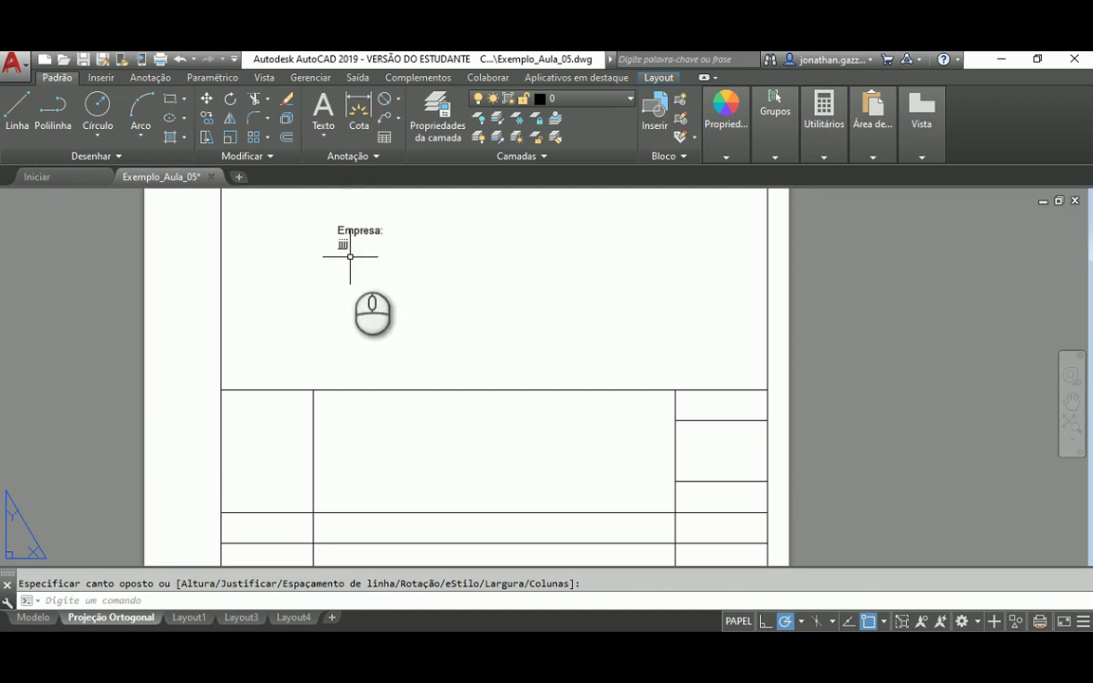
{"action": "key", "text": "Escape"}
Step: Delete the filler line beneath "Empresa:" so the multiline text holds only that label
{"action": "left_click", "coordinate": [345, 231]}
{"action": "double_click", "coordinate": [351, 231]}
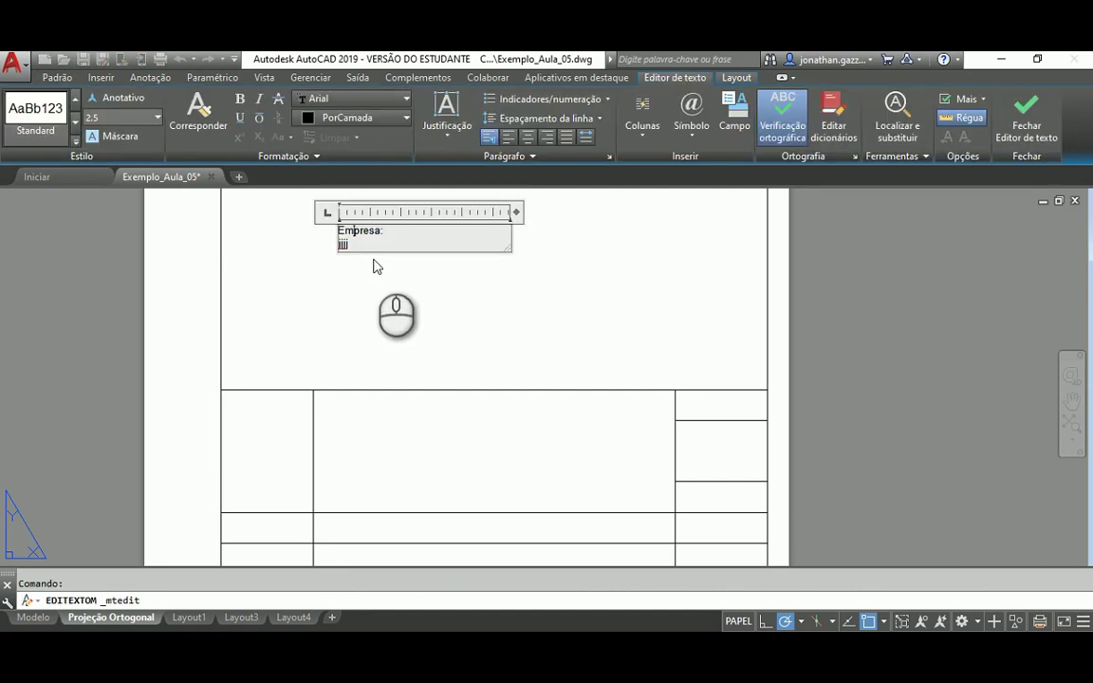
{"action": "left_click", "coordinate": [367, 244]}
{"action": "key", "text": "BackSpace"}
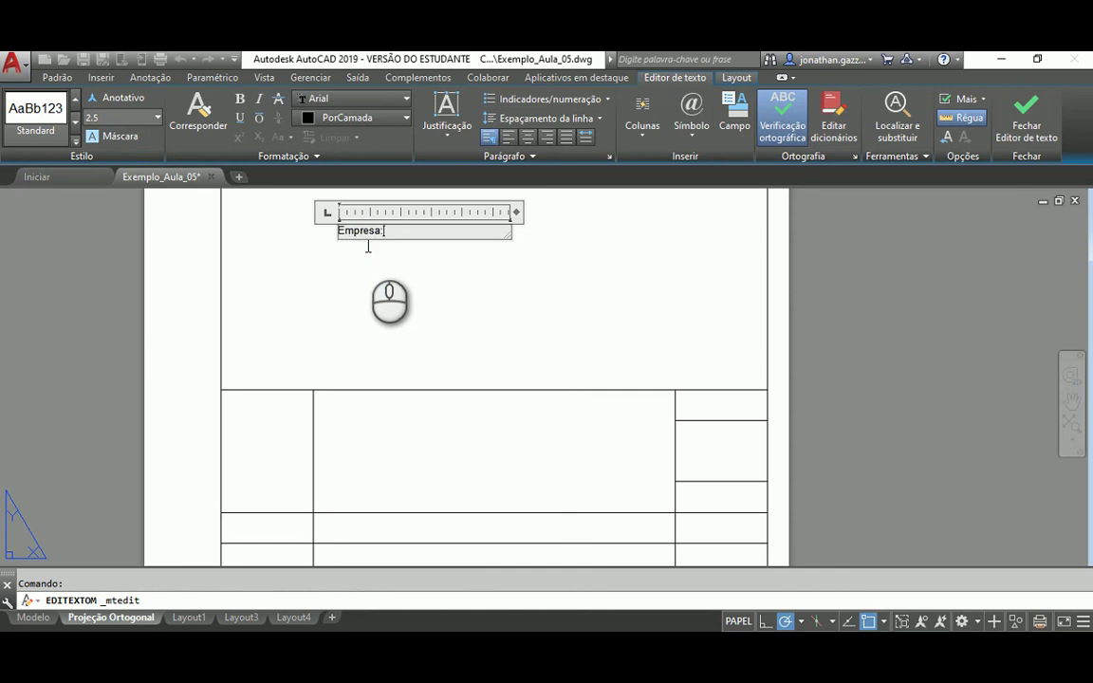
{"action": "left_click", "coordinate": [366, 291]}
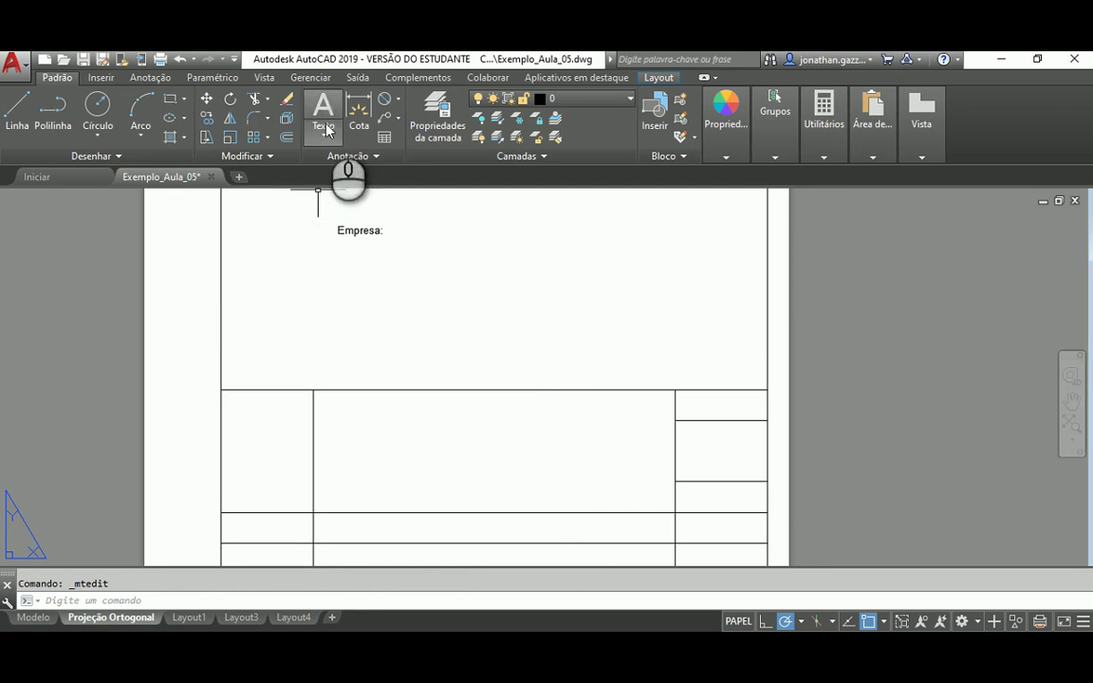
Step: Copy the "Empresa:" label twice straight below the original to form a column of three
{"action": "left_click", "coordinate": [207, 118]}
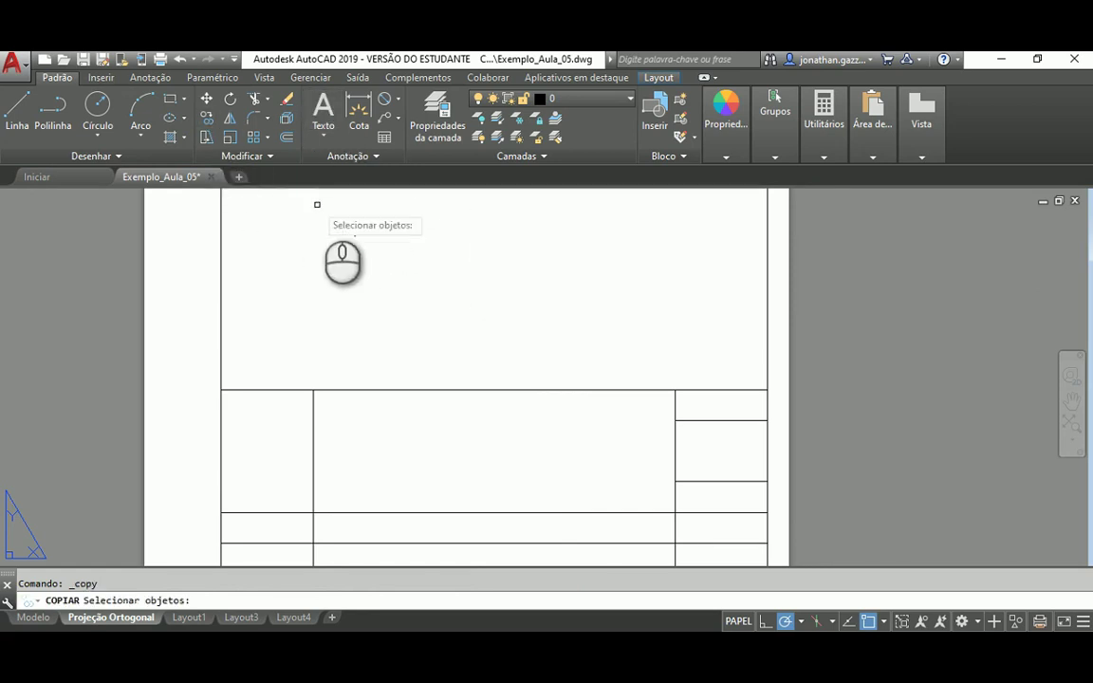
{"action": "left_click", "coordinate": [341, 222]}
{"action": "left_click", "coordinate": [343, 224]}
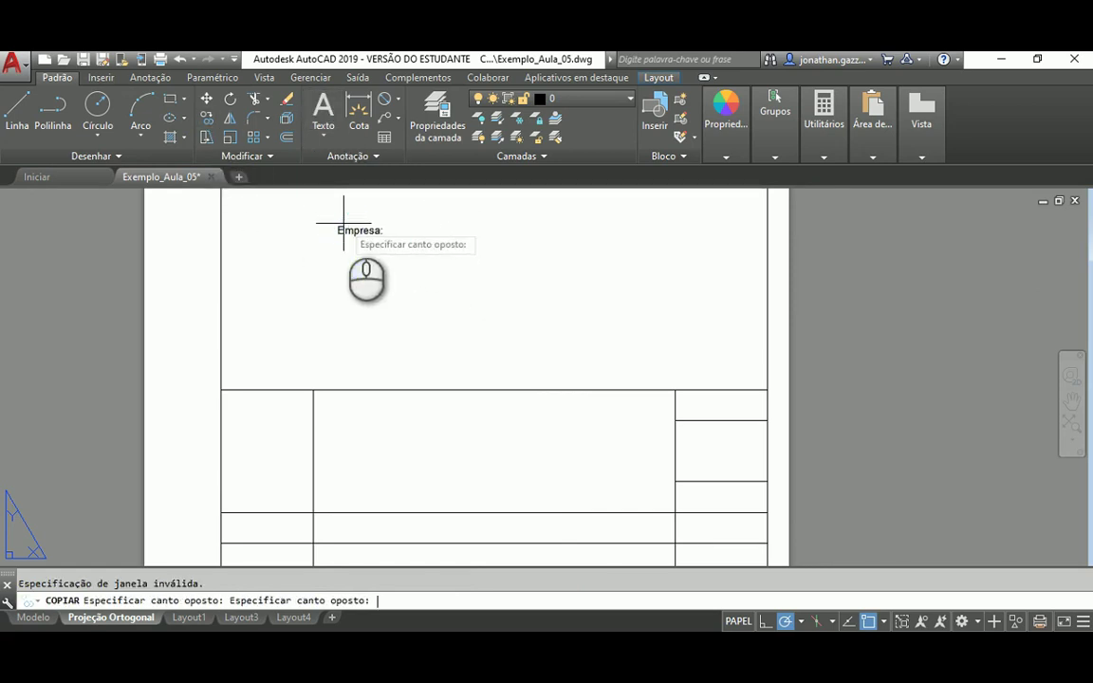
{"action": "left_click", "coordinate": [344, 225]}
{"action": "left_click", "coordinate": [345, 228]}
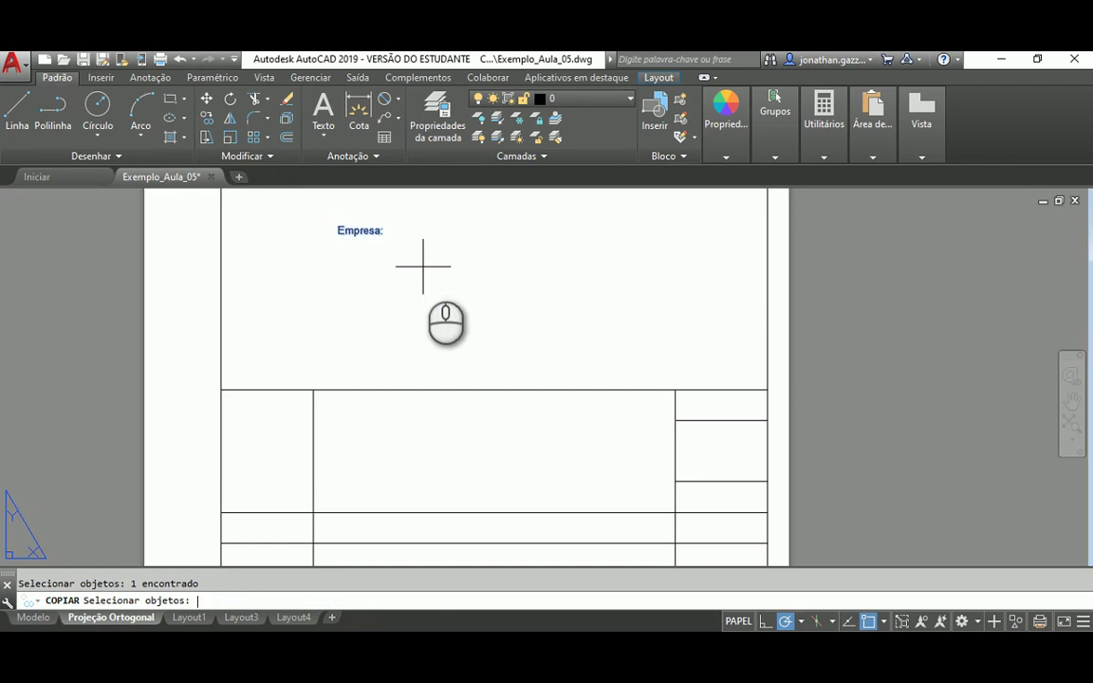
{"action": "key", "text": "Return"}
{"action": "left_click", "coordinate": [359, 234]}
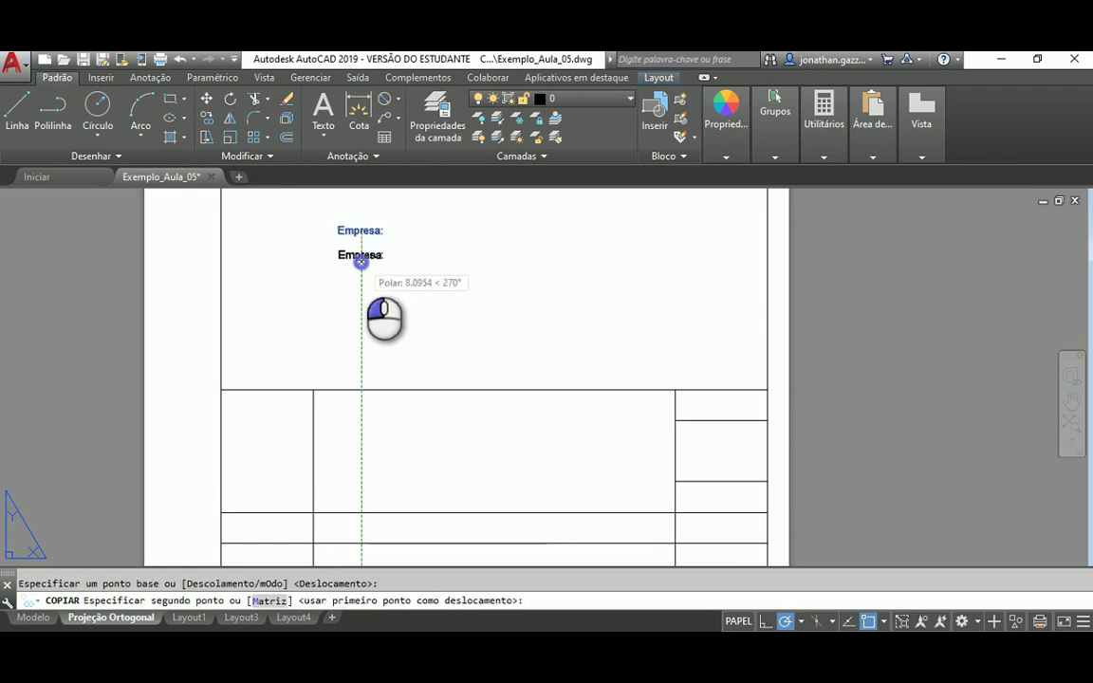
{"action": "left_click", "coordinate": [361, 261]}
{"action": "left_click", "coordinate": [360, 291]}
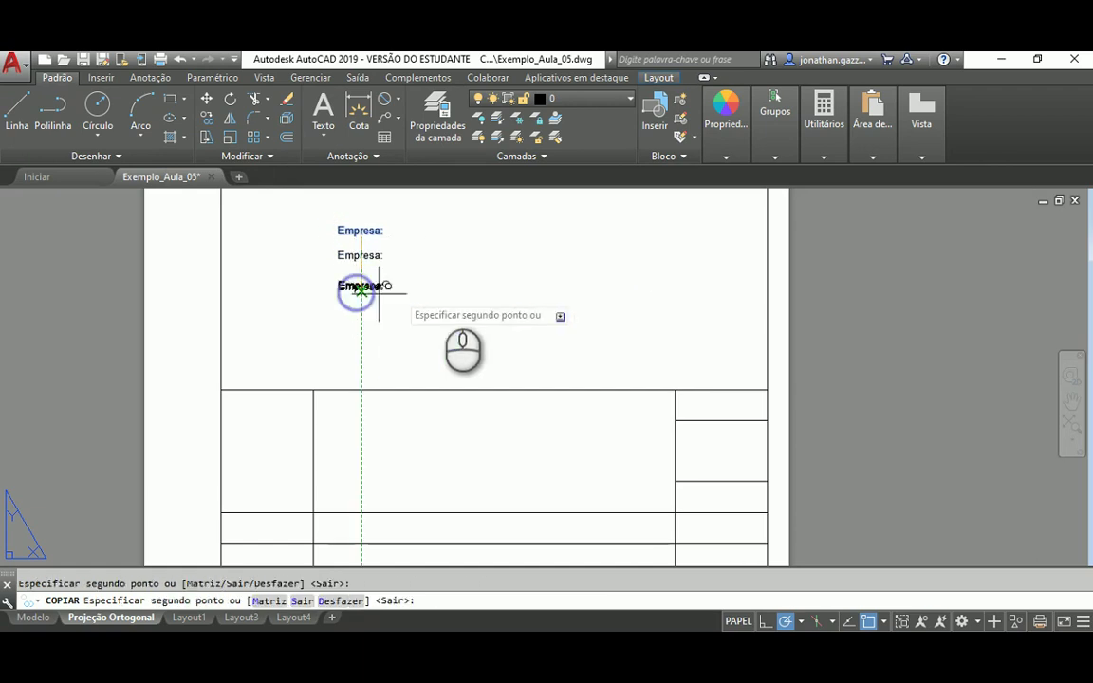
Step: Place six more copies of the "Empresa:" label beside the first column, in two further columns of three
{"action": "left_click", "coordinate": [467, 234]}
{"action": "left_click", "coordinate": [468, 264]}
{"action": "left_click", "coordinate": [464, 294]}
{"action": "left_click", "coordinate": [541, 235]}
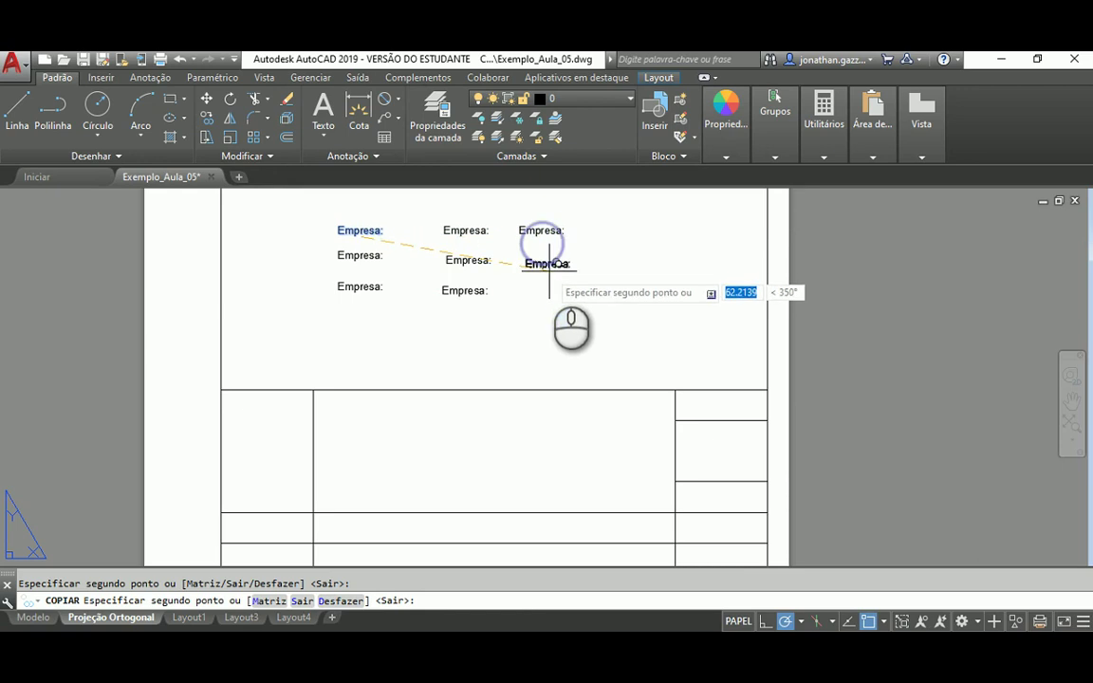
{"action": "left_click", "coordinate": [548, 268]}
{"action": "left_click", "coordinate": [550, 294]}
{"action": "key", "text": "Escape"}
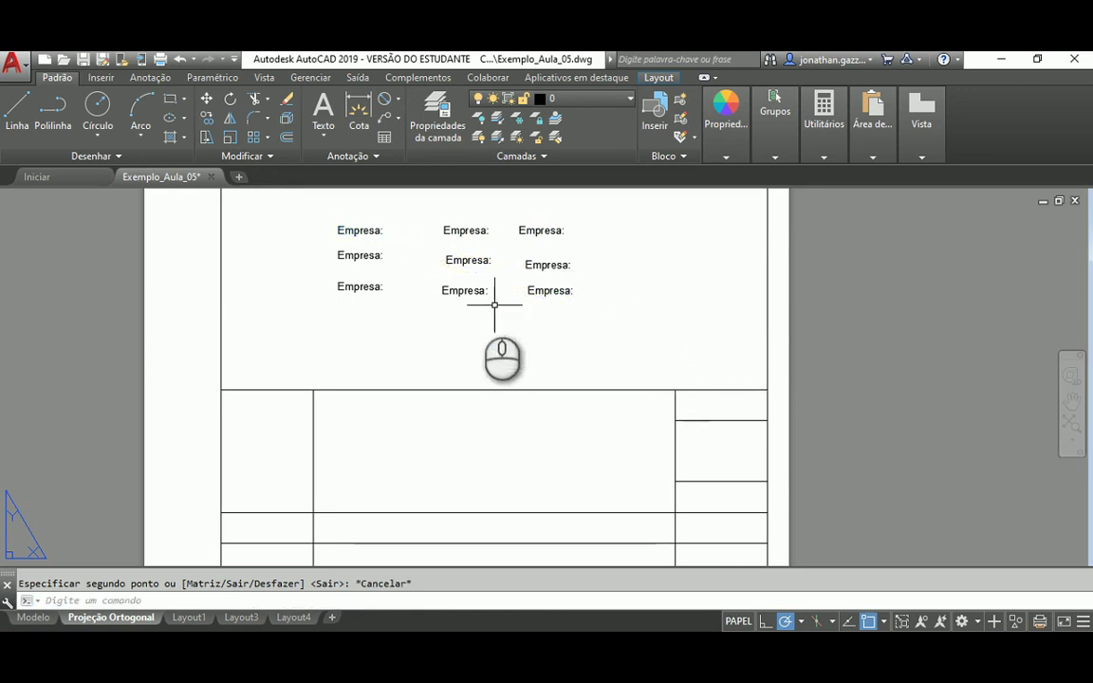
Step: Change the middle label of the first column to read "Título:"
{"action": "double_click", "coordinate": [359, 254]}
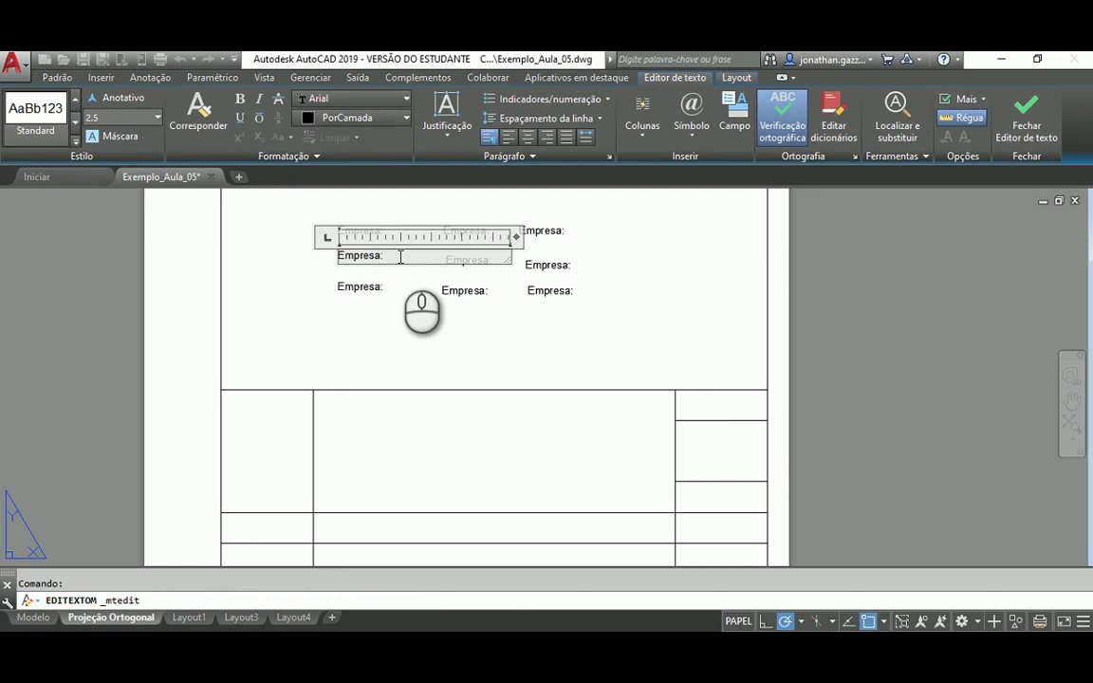
{"action": "key", "text": "BackSpace"}
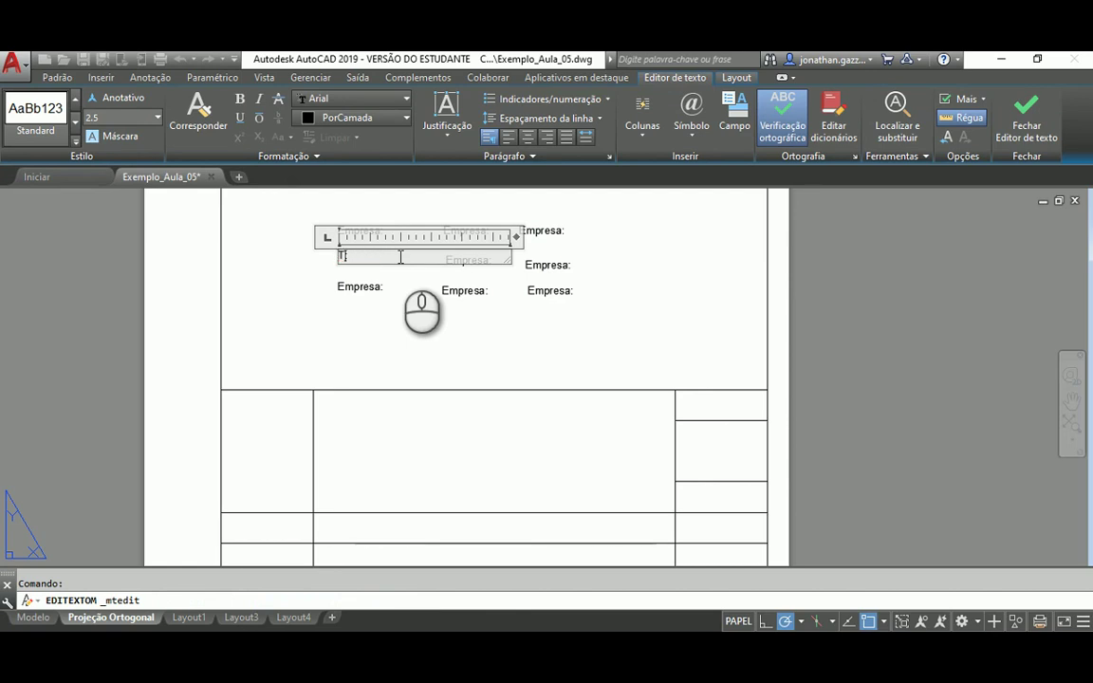
{"action": "type", "text": "ítulo:"}
{"action": "left_click", "coordinate": [320, 317]}
Step: Change the lowest label of the first column to read "Data:"
{"action": "left_click", "coordinate": [359, 287]}
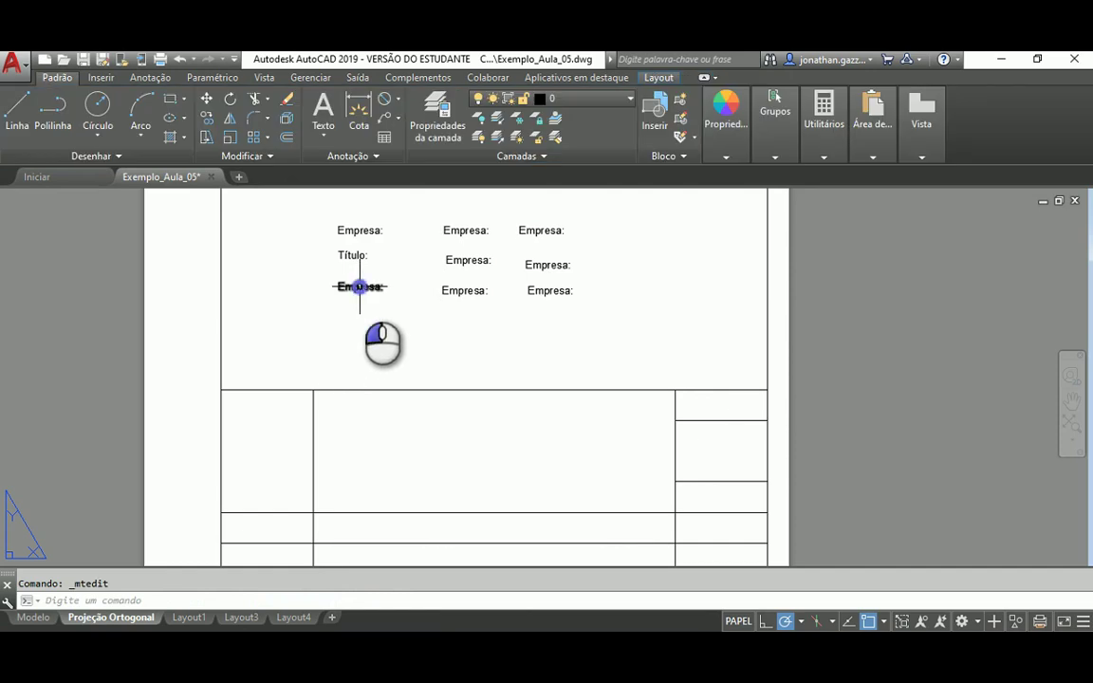
{"action": "left_click_drag", "start_coordinate": [339, 288], "coordinate": [383, 291]}
{"action": "type", "text": "D"}
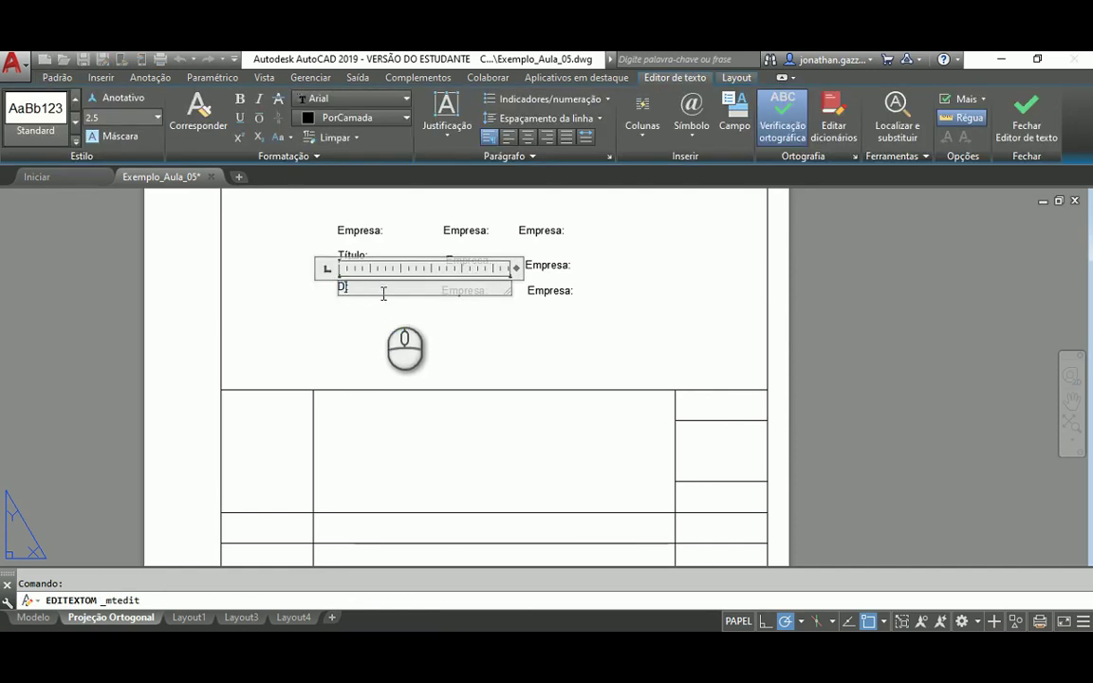
{"action": "type", "text": "ata:"}
{"action": "left_click", "coordinate": [379, 324]}
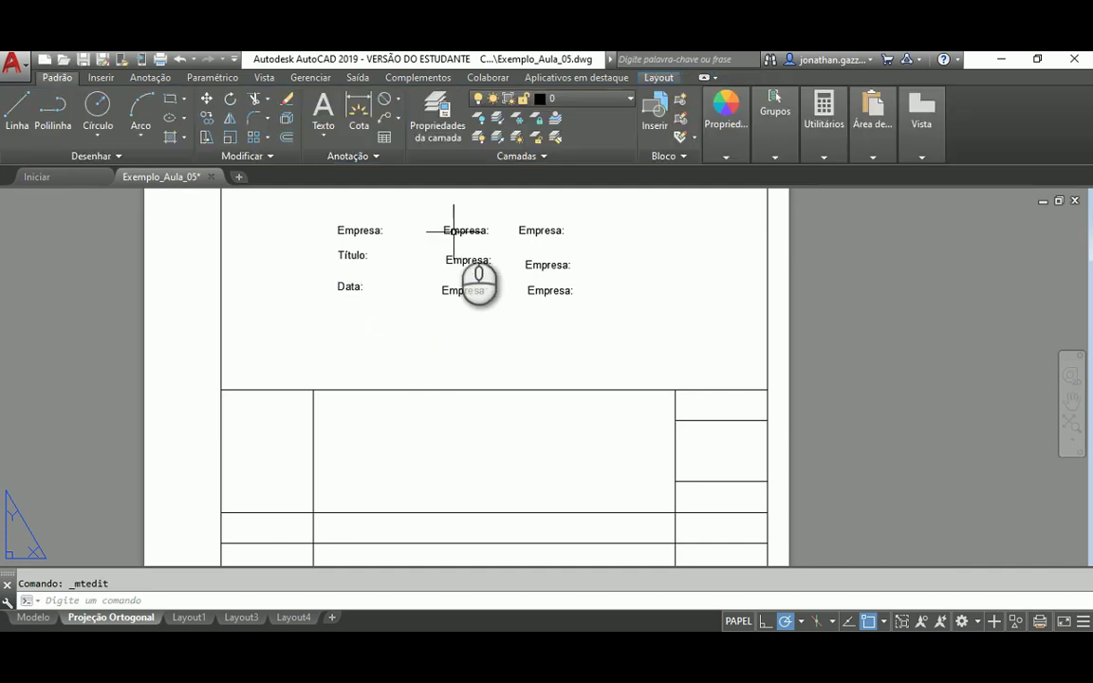
Step: Replace the word in the top label of the second column so it reads "Projeção:"
{"action": "left_click", "coordinate": [458, 229]}
{"action": "double_click", "coordinate": [458, 230]}
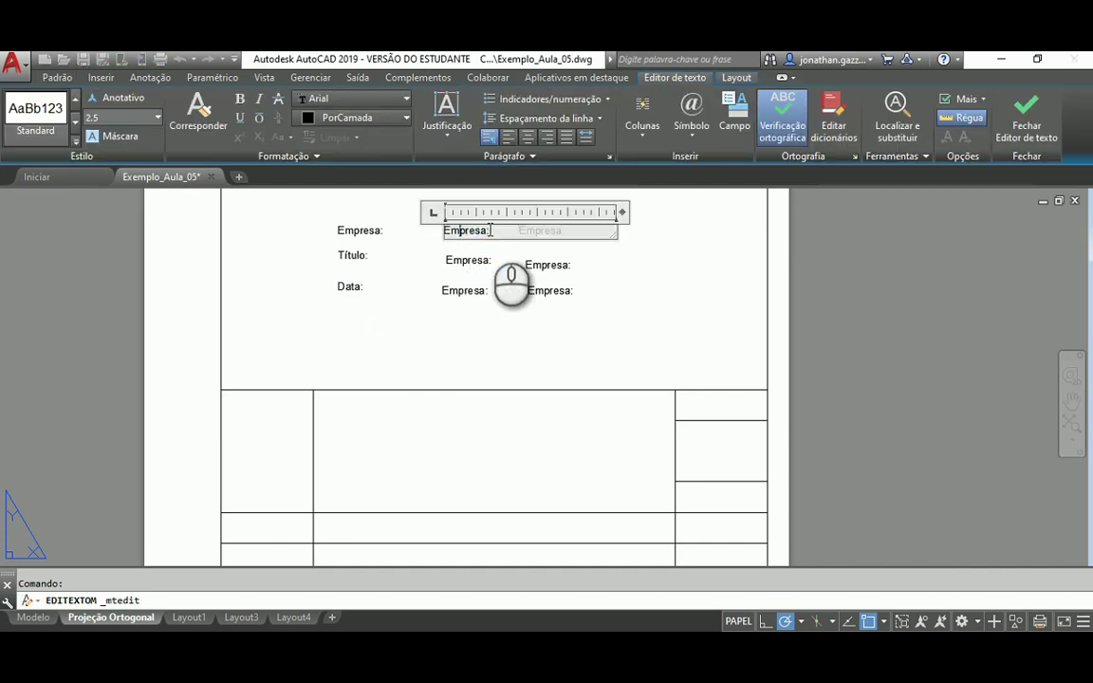
{"action": "left_click_drag", "start_coordinate": [488, 230], "coordinate": [445, 230]}
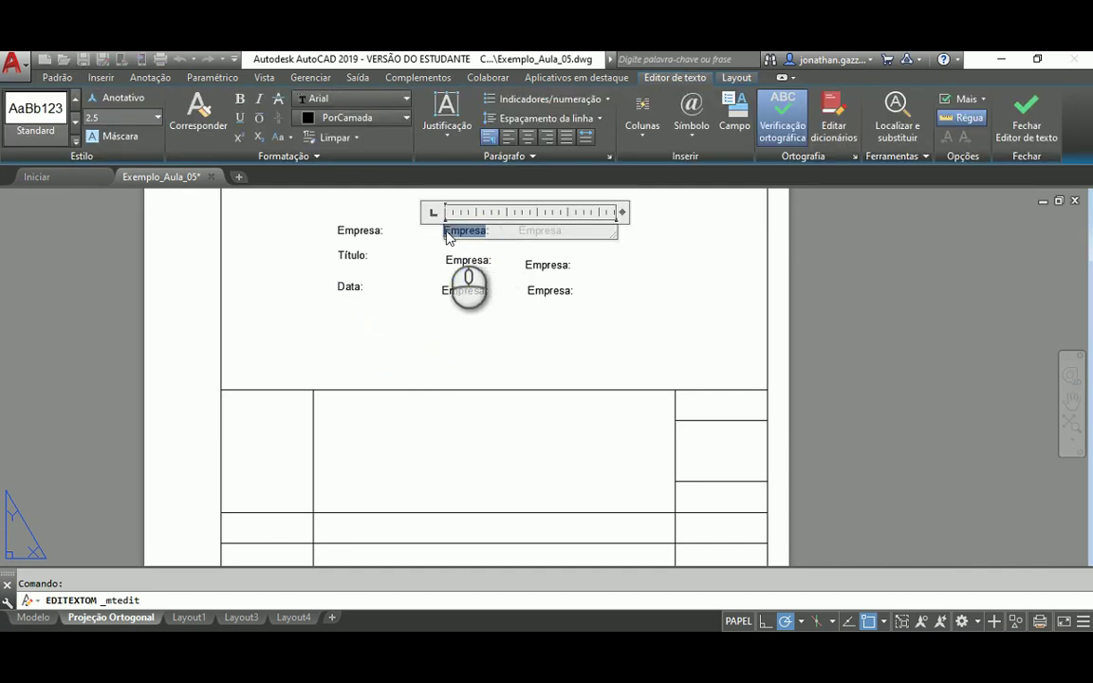
{"action": "type", "text": "Projeção"}
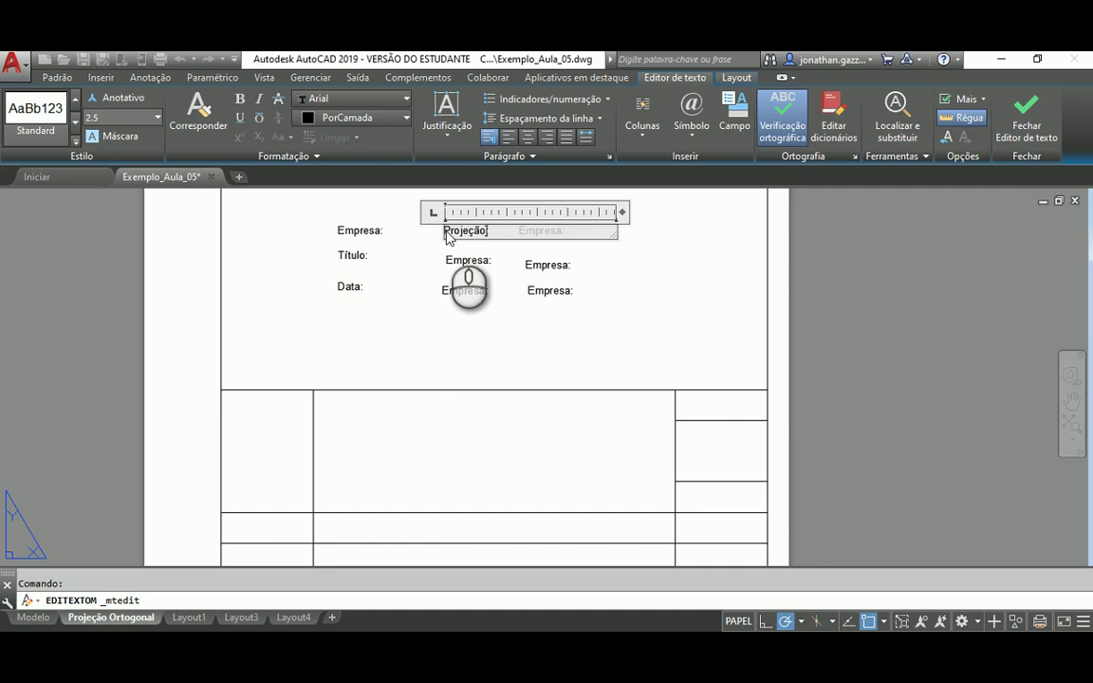
{"action": "left_click", "coordinate": [448, 252]}
Step: Replace the word in the middle label of the second column so it reads "Unidade:"
{"action": "left_click", "coordinate": [449, 258]}
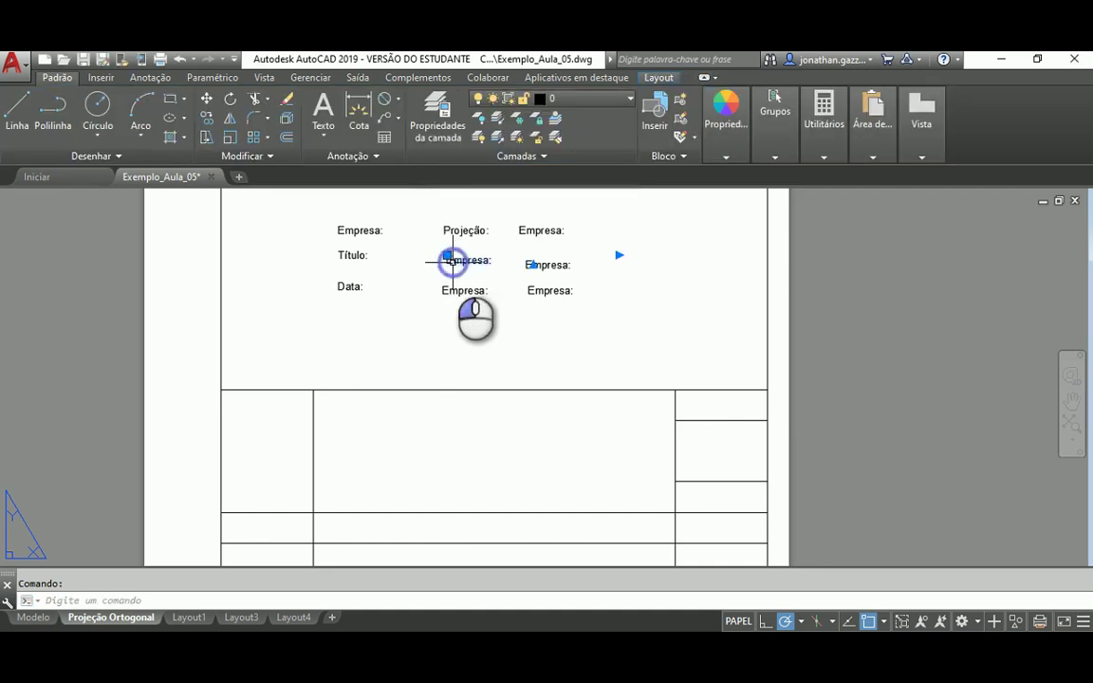
{"action": "double_click", "coordinate": [474, 258]}
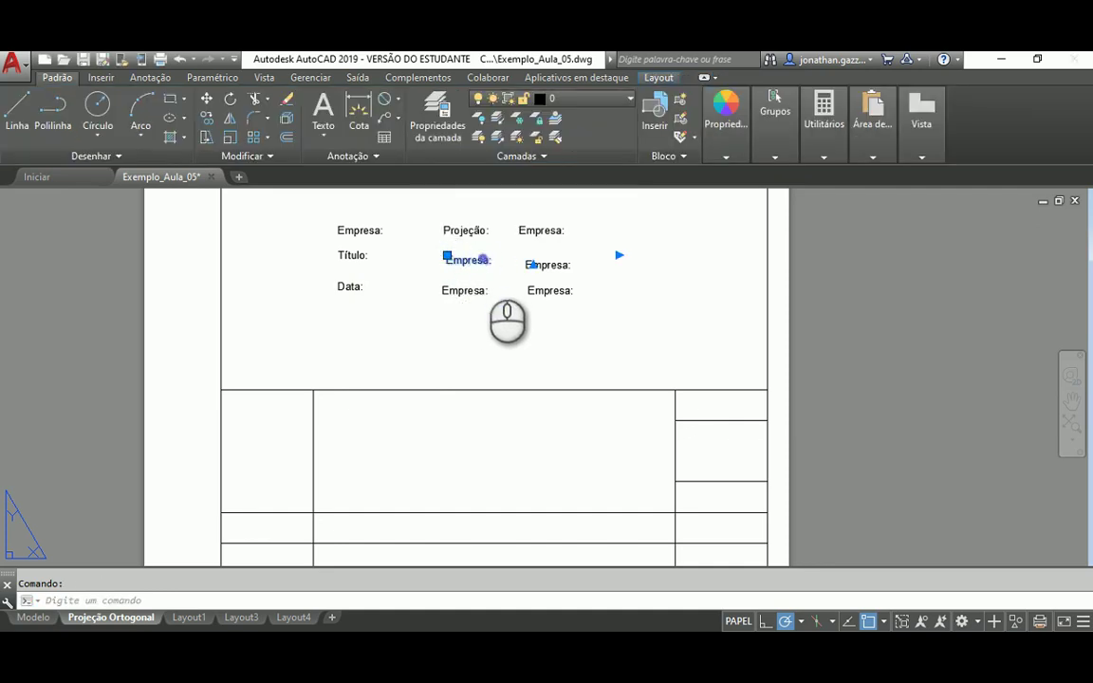
{"action": "left_click_drag", "start_coordinate": [490, 260], "coordinate": [451, 261]}
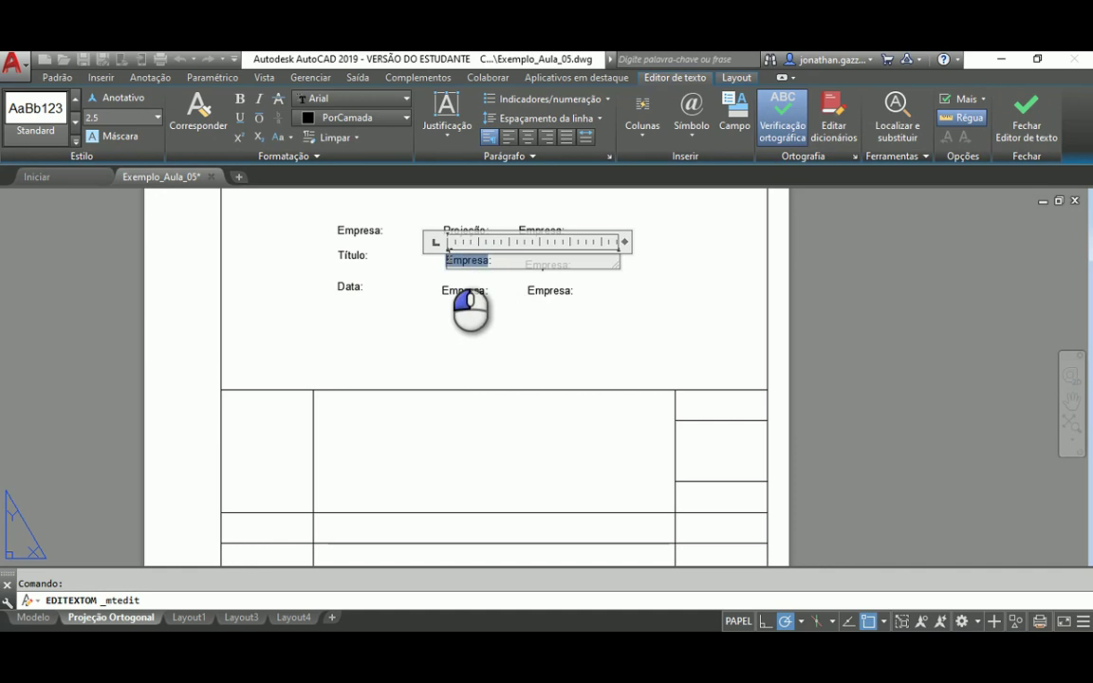
{"action": "type", "text": "Ti"}
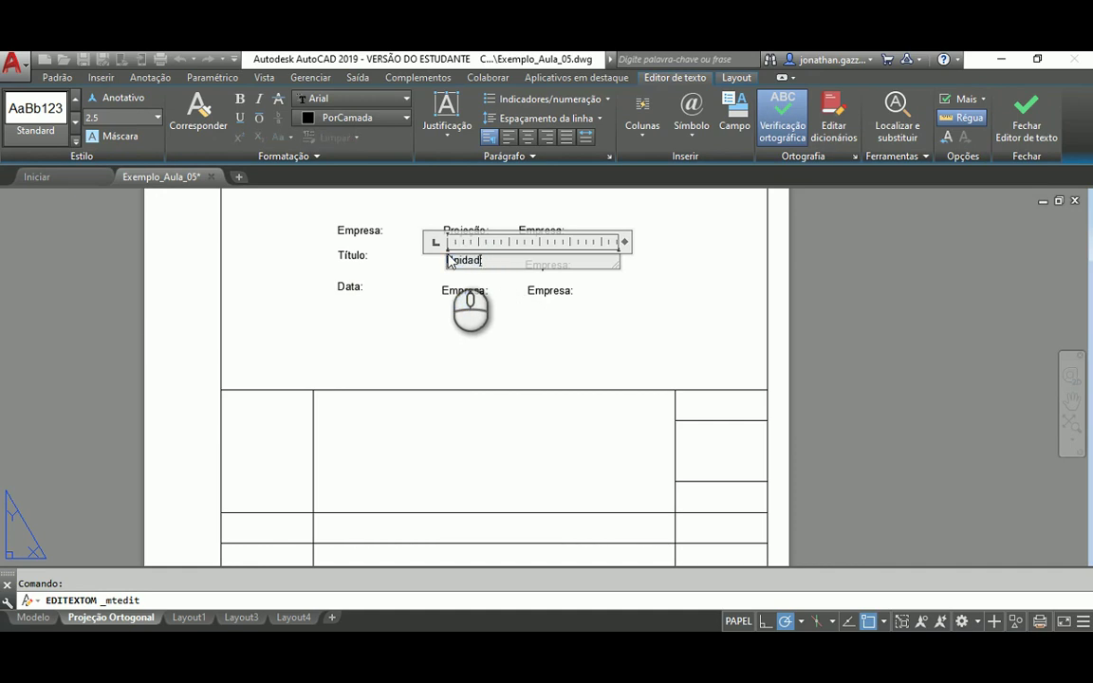
{"action": "left_click", "coordinate": [471, 290]}
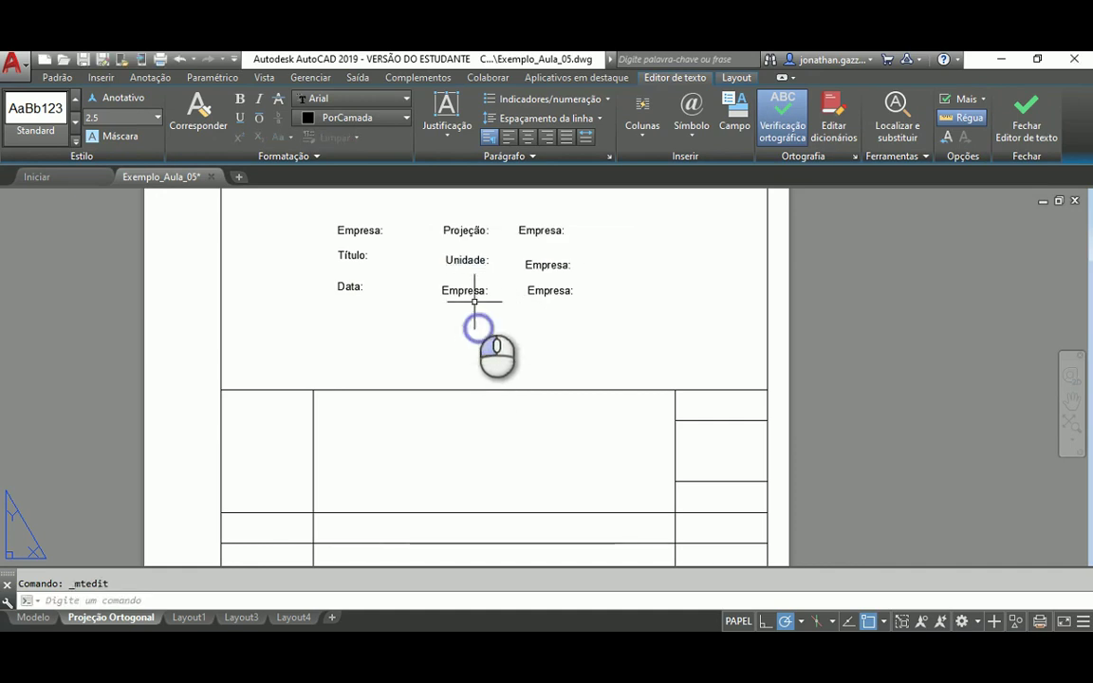
Step: Replace the word in the lowest label of the second column so it reads "Escala:"
{"action": "left_click", "coordinate": [459, 289]}
{"action": "double_click", "coordinate": [463, 292]}
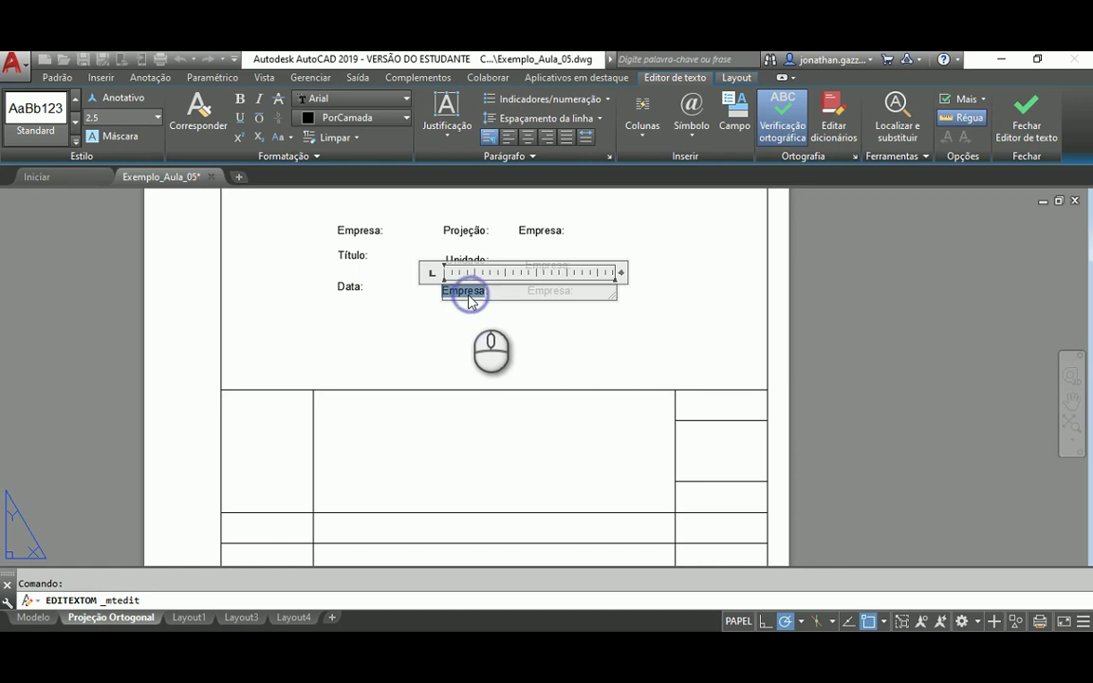
{"action": "type", "text": "Escala:"}
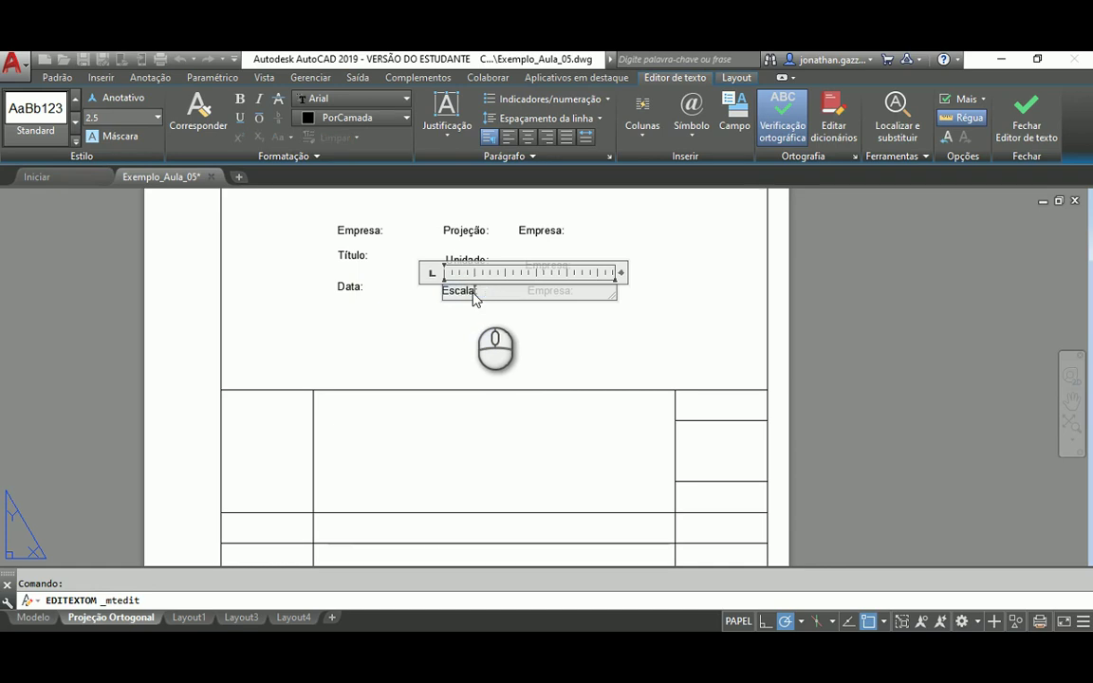
{"action": "left_click", "coordinate": [450, 344]}
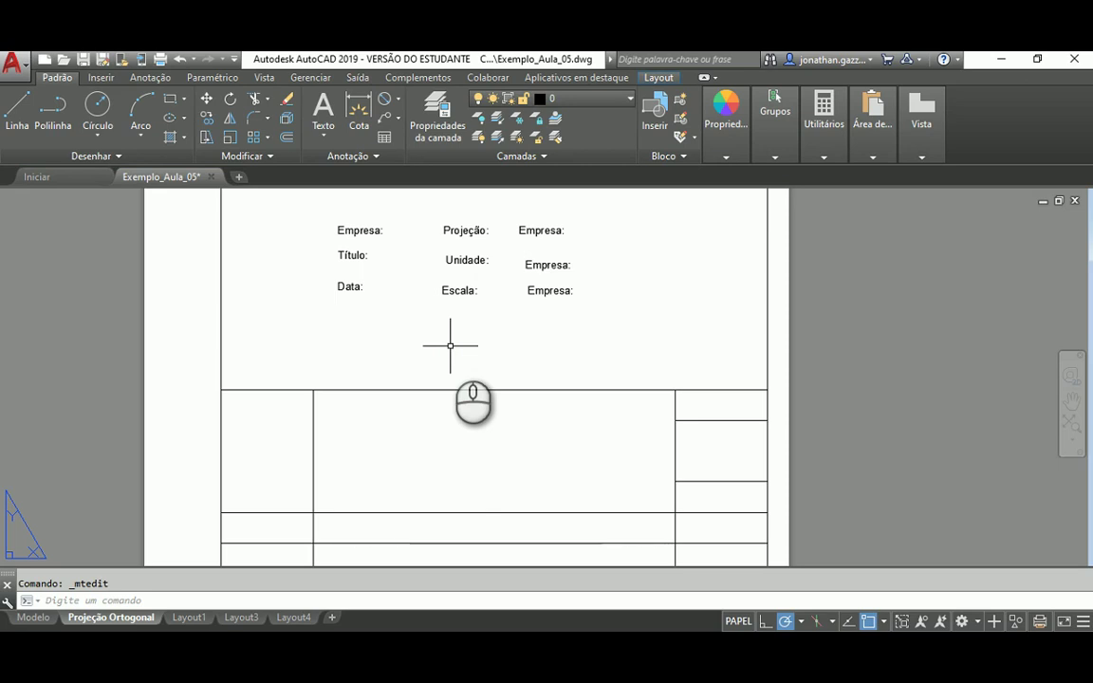
Step: Change the top label of the third column to read "Desenho n°:"
{"action": "left_click", "coordinate": [527, 231]}
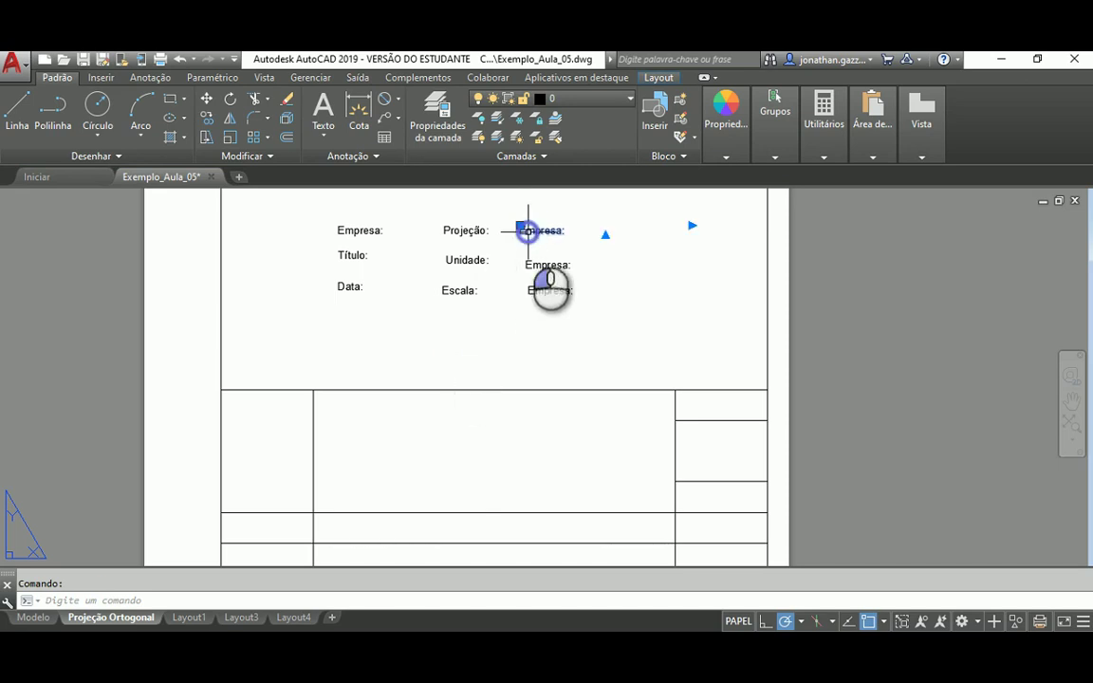
{"action": "double_click", "coordinate": [528, 232]}
{"action": "left_click_drag", "start_coordinate": [520, 233], "coordinate": [553, 237]}
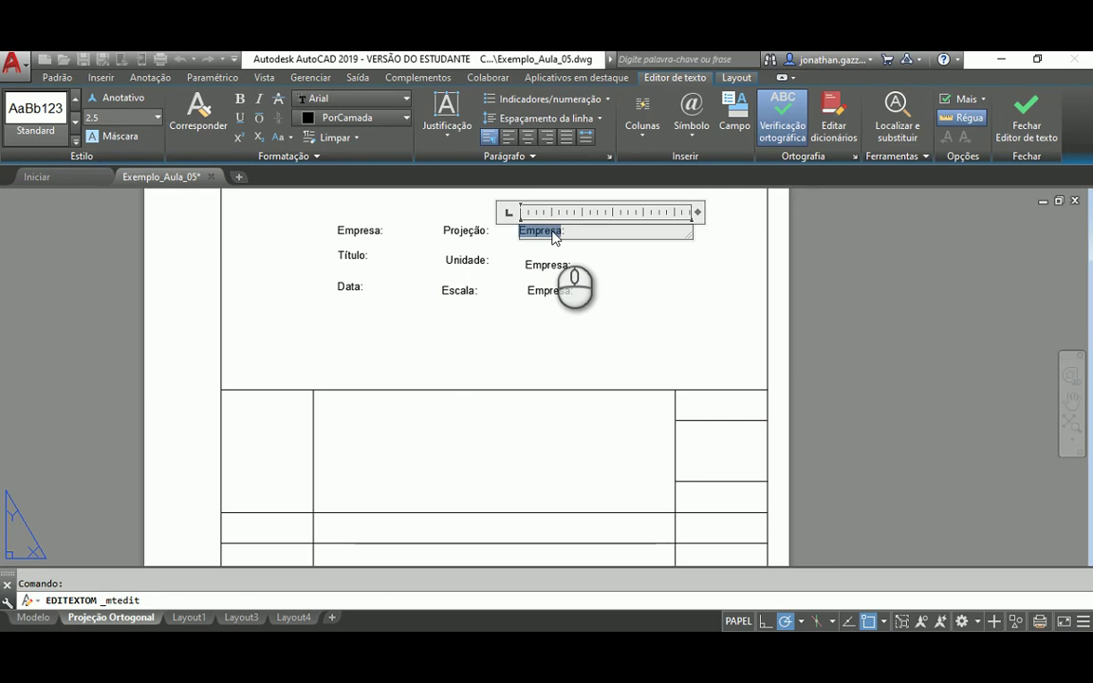
{"action": "type", "text": "Desenho nº:"}
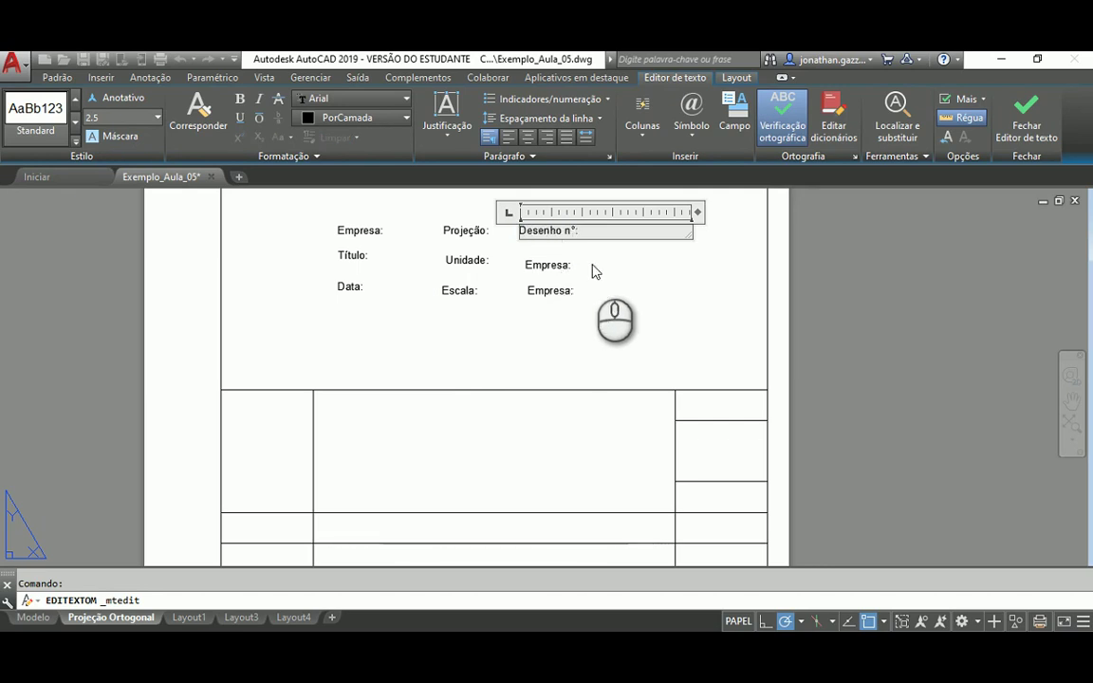
{"action": "left_click", "coordinate": [626, 270]}
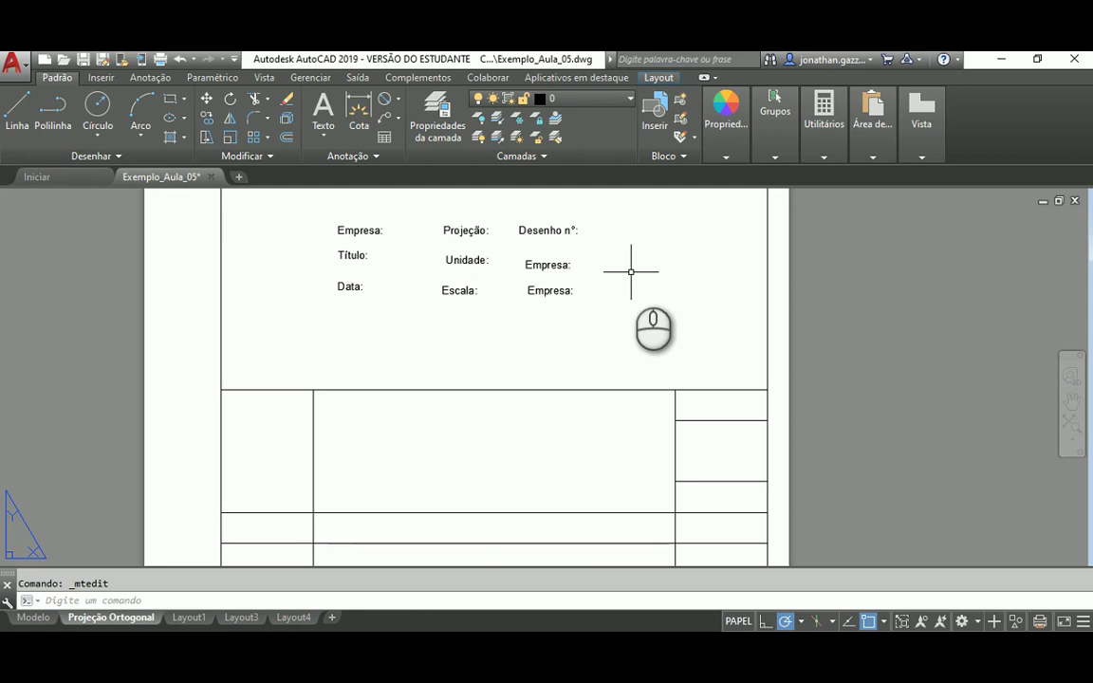
Step: Change the middle label of the third column to read "Engenheiro Responsável:"
{"action": "left_click", "coordinate": [531, 265]}
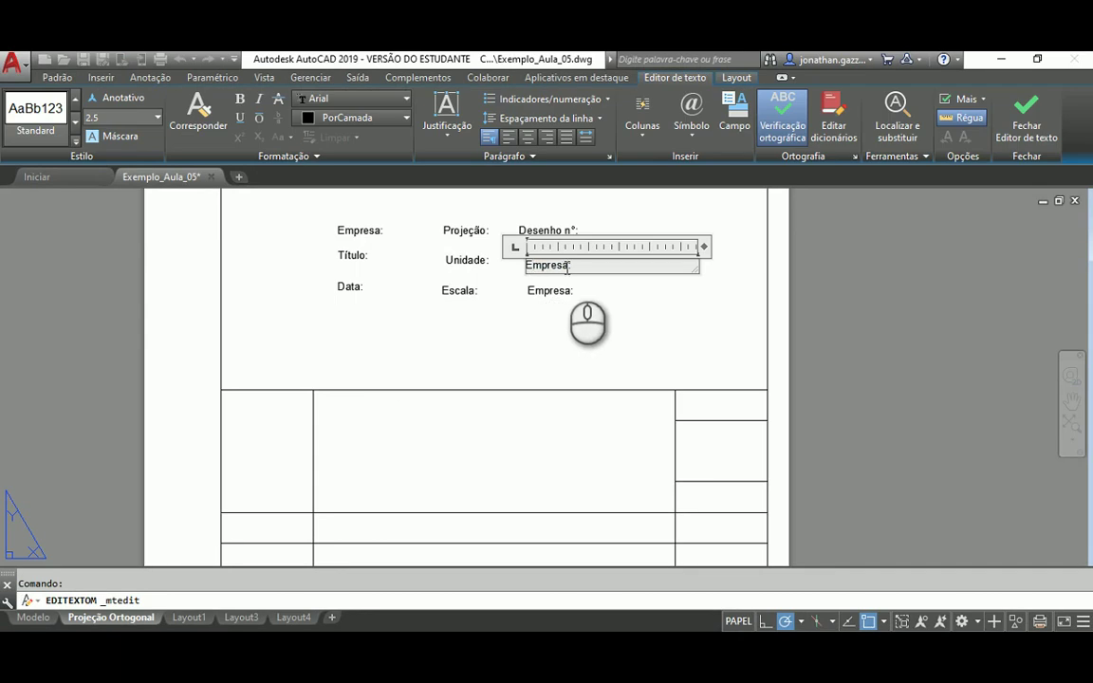
{"action": "left_click", "coordinate": [562, 266]}
{"action": "left_click_drag", "start_coordinate": [567, 265], "coordinate": [516, 272]}
{"action": "type", "text": "T"}
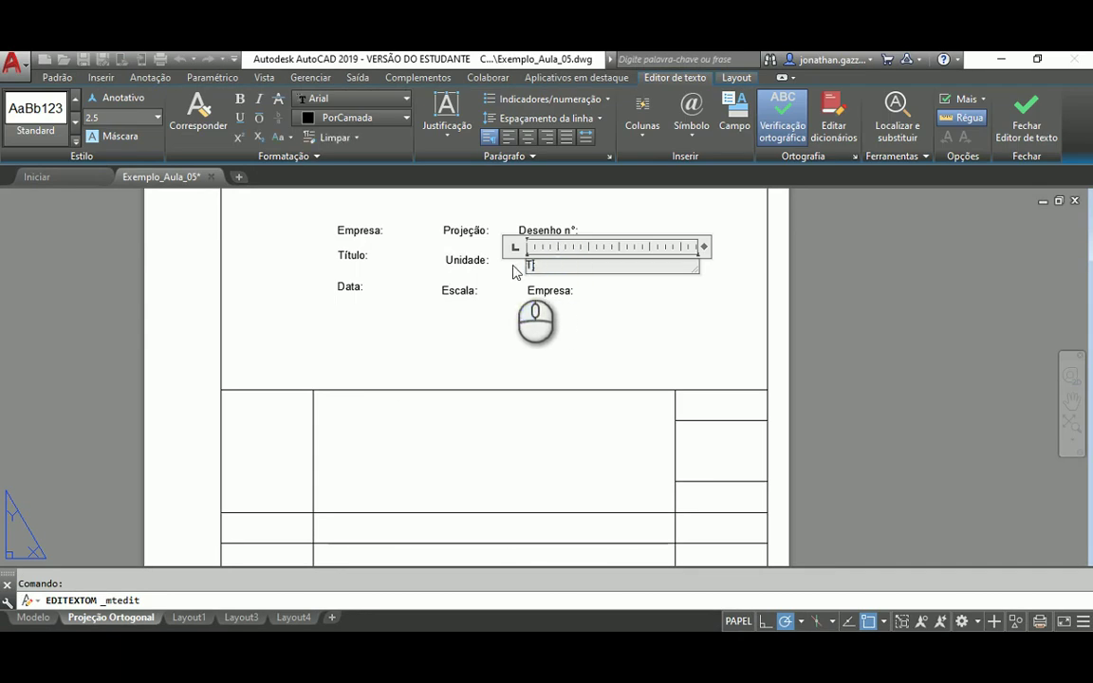
{"action": "type", "text": "urma"}
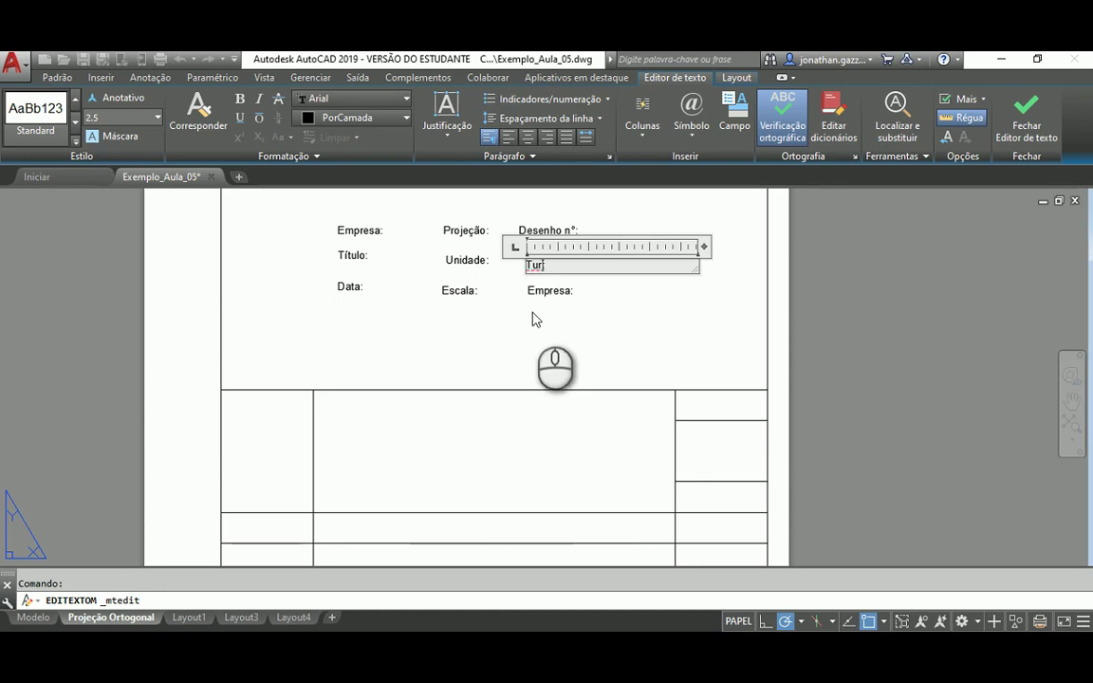
{"action": "key", "text": "BackSpace"}
{"action": "type", "text": "Enh"}
{"action": "key", "text": "BackSpace"}
{"action": "type", "text": "genheiro Responsáb"}
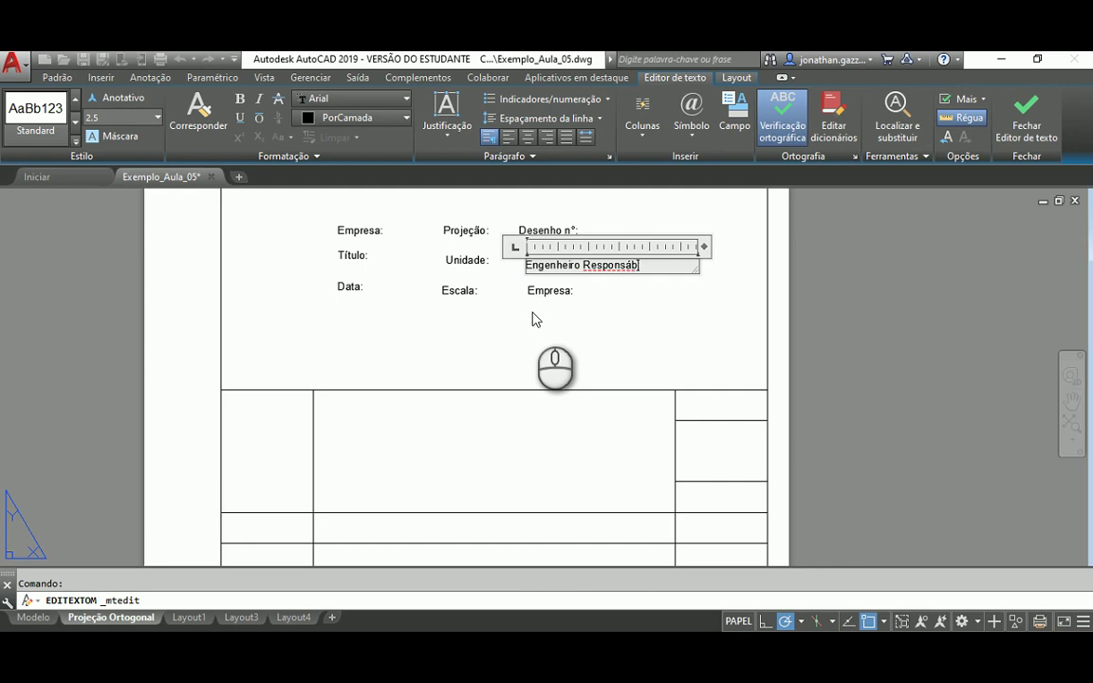
{"action": "key", "text": "BackSpace"}
{"action": "type", "text": "vel:"}
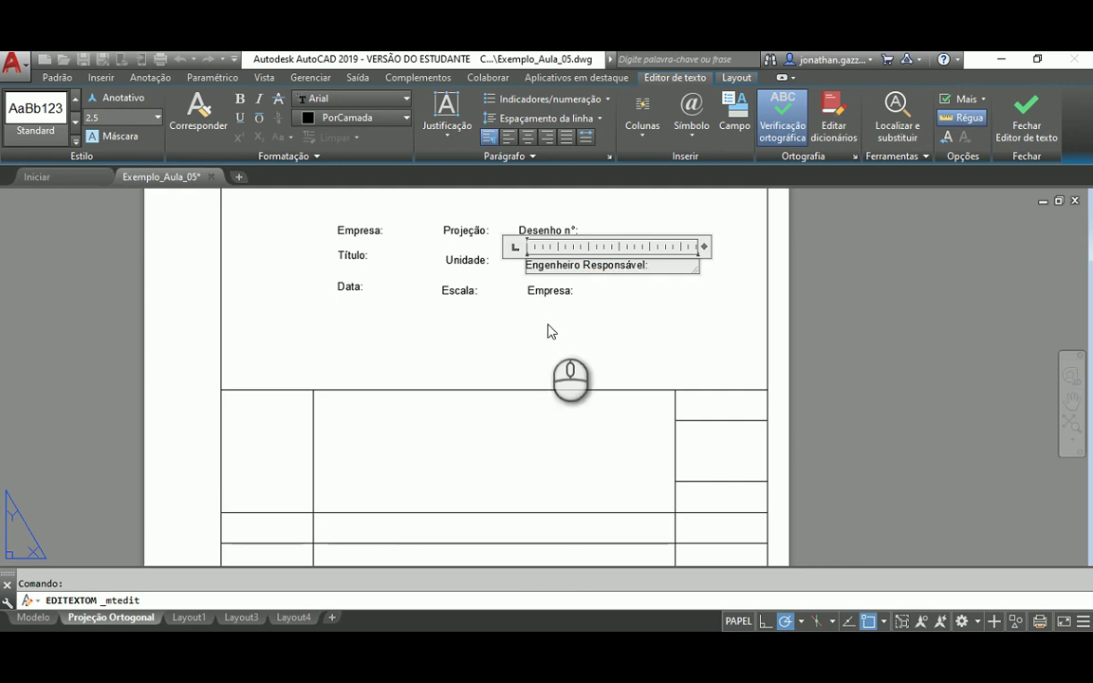
Step: Change the lowest label of the third column to read "Projetista Responsável:"
{"action": "left_click", "coordinate": [551, 327]}
{"action": "left_click", "coordinate": [550, 292]}
{"action": "double_click", "coordinate": [549, 293]}
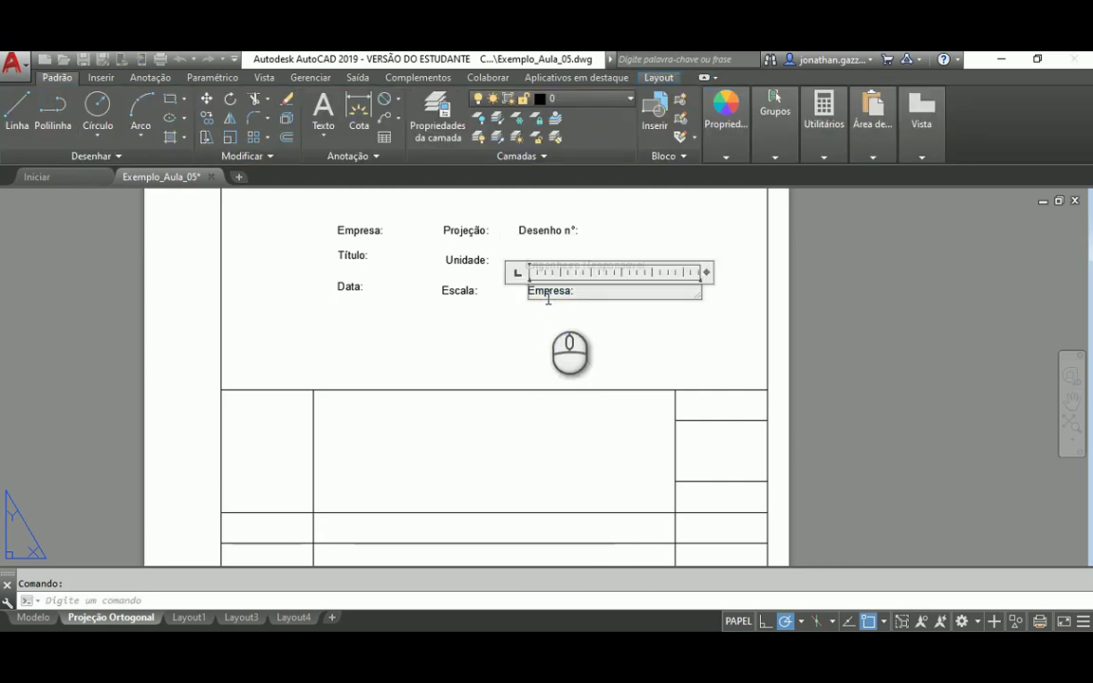
{"action": "left_click", "coordinate": [526, 291]}
{"action": "left_click", "coordinate": [540, 291]}
{"action": "double_click", "coordinate": [537, 290]}
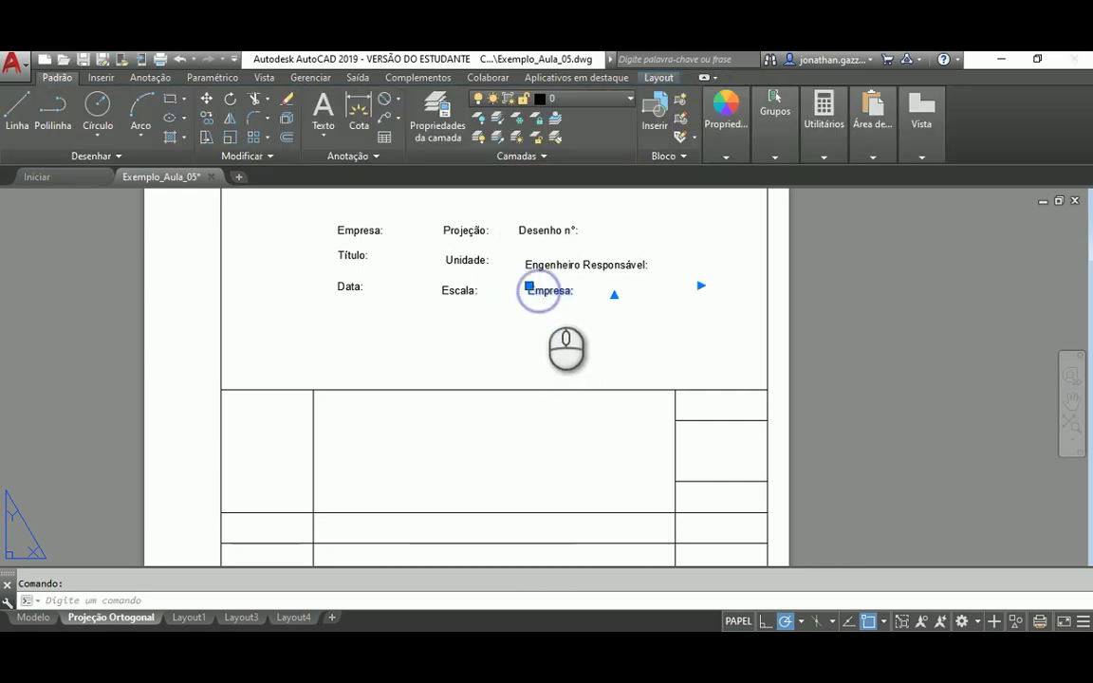
{"action": "left_click_drag", "start_coordinate": [527, 292], "coordinate": [573, 294]}
{"action": "type", "text": "Pr"}
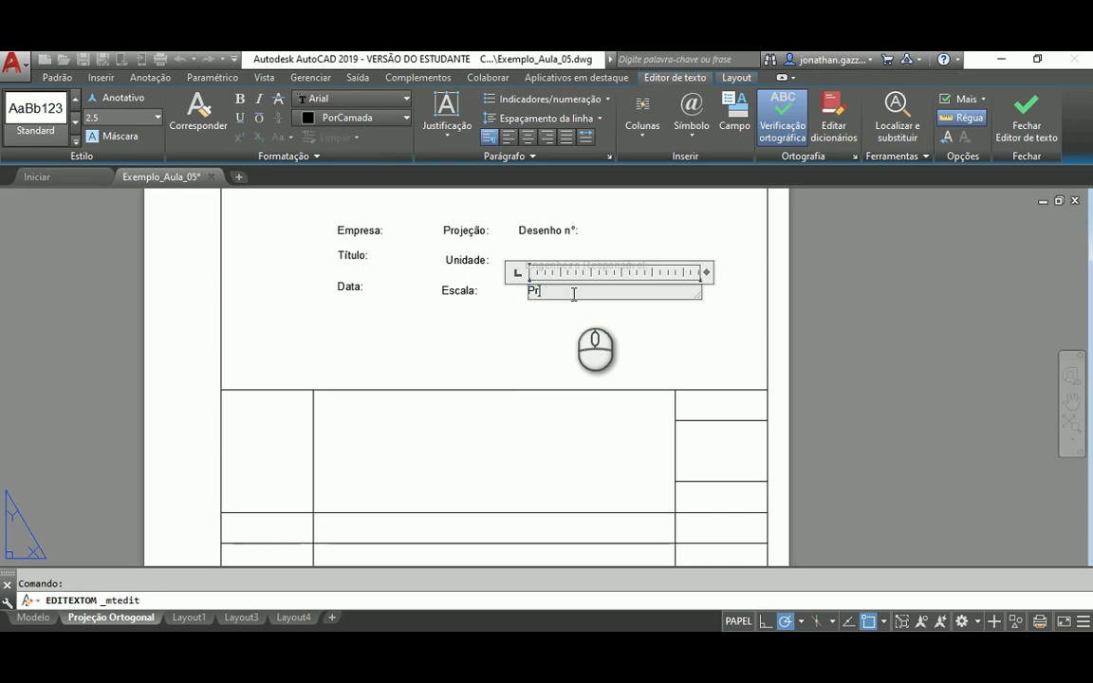
{"action": "type", "text": "ojetista Respo"}
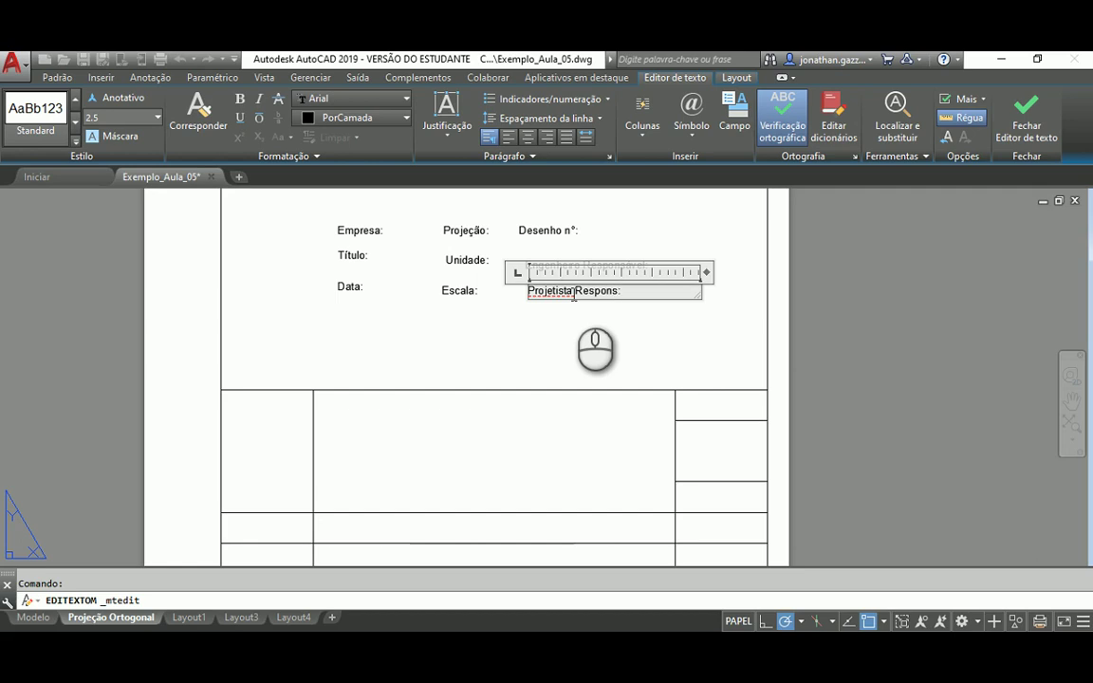
{"action": "type", "text": "nsá:"}
{"action": "left_click", "coordinate": [572, 330]}
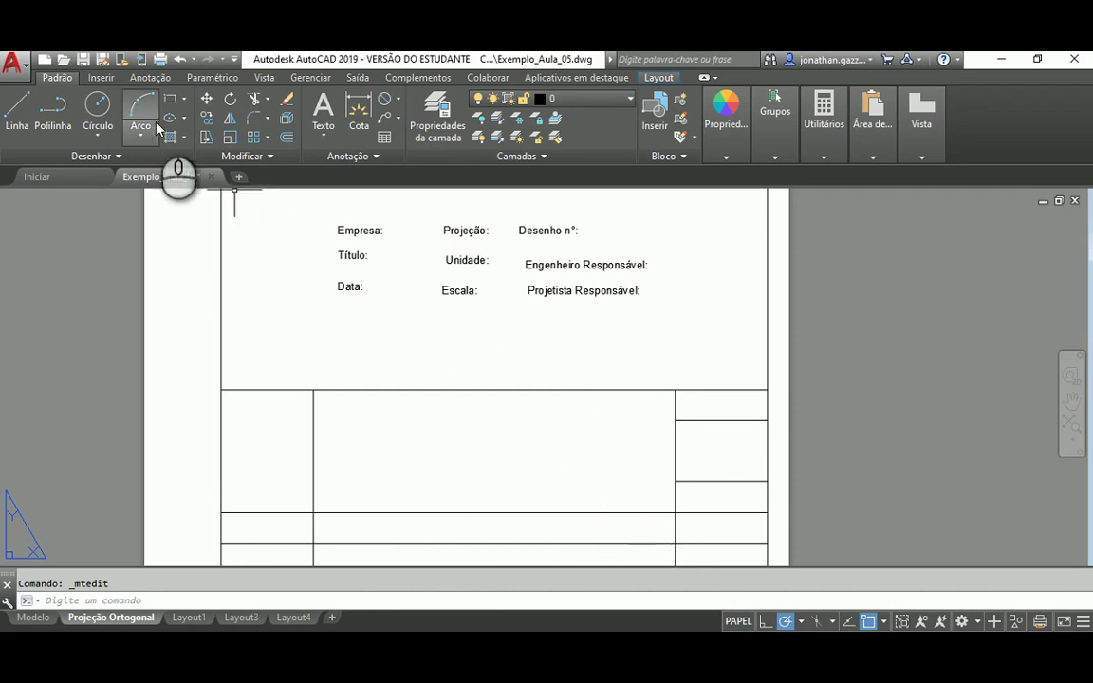
Step: Move the "Empresa:" label into the upper-left cell of the title block, with polar tracking and object snap turned off
{"action": "left_click", "coordinate": [205, 99]}
{"action": "left_click", "coordinate": [337, 229]}
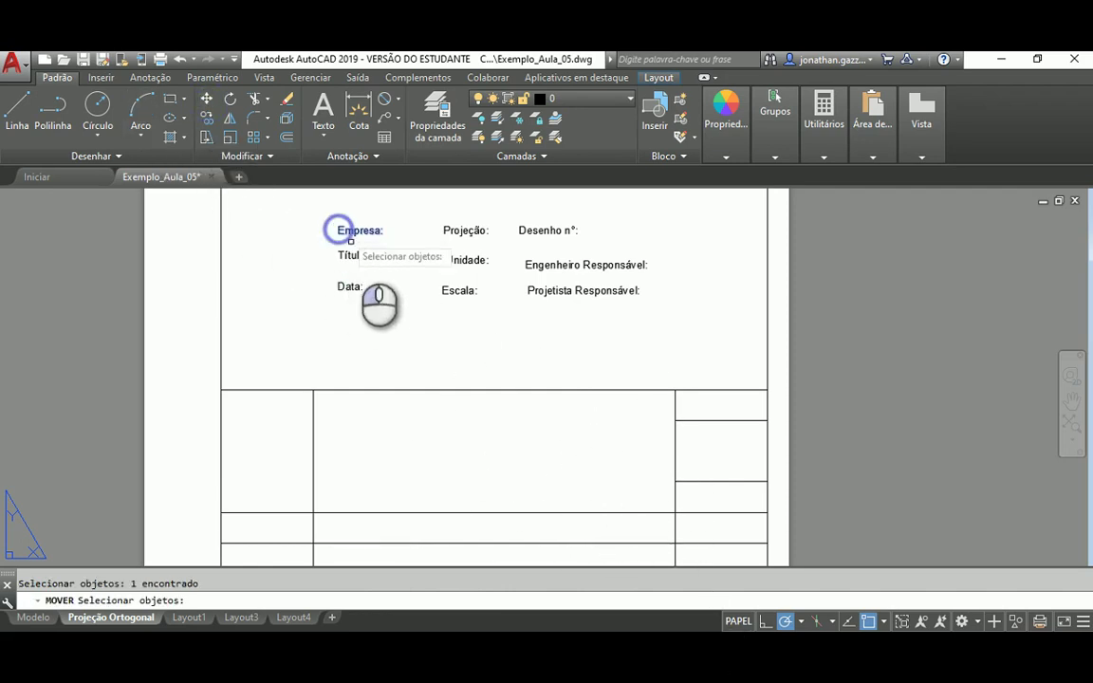
{"action": "key", "text": "Return"}
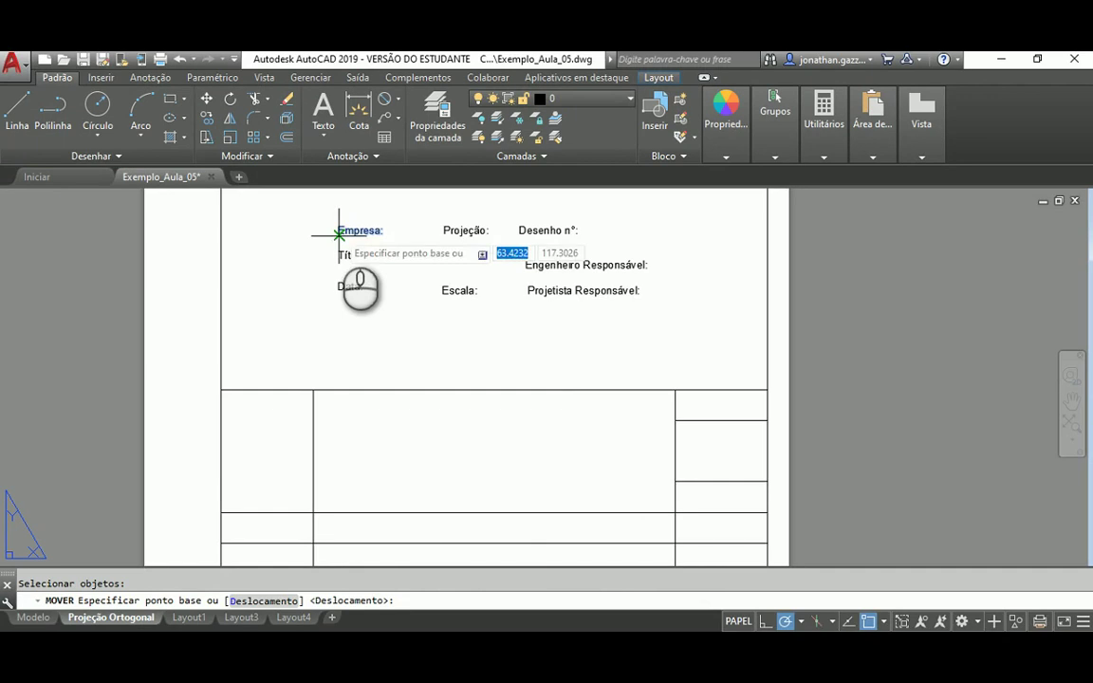
{"action": "left_click", "coordinate": [338, 232]}
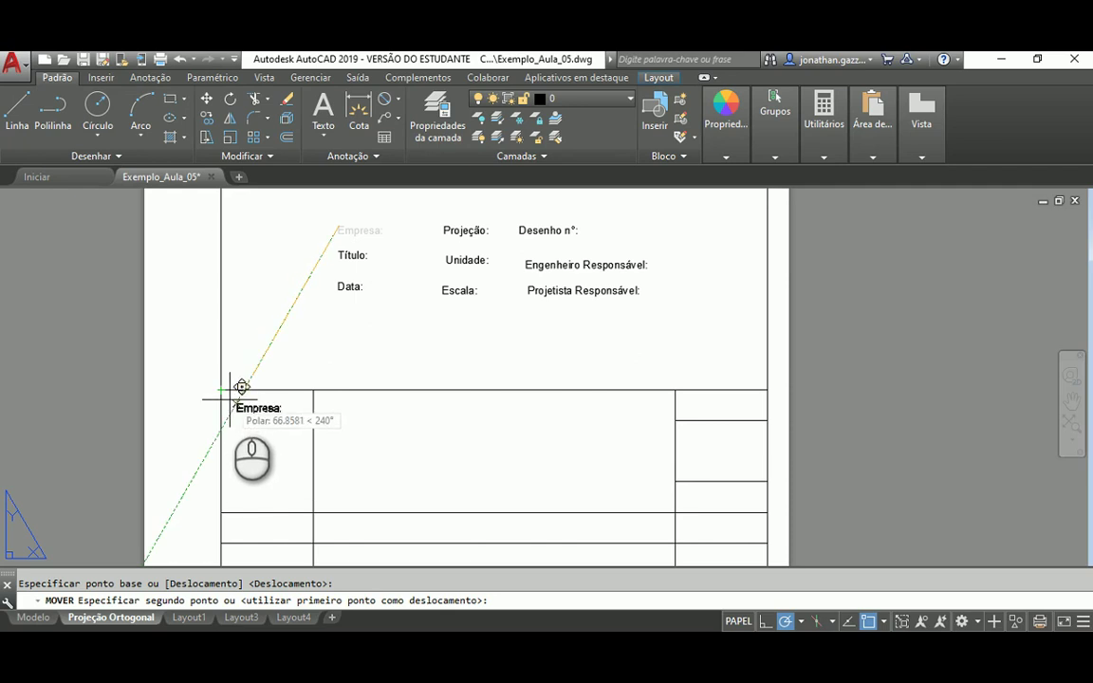
{"action": "left_click", "coordinate": [787, 621]}
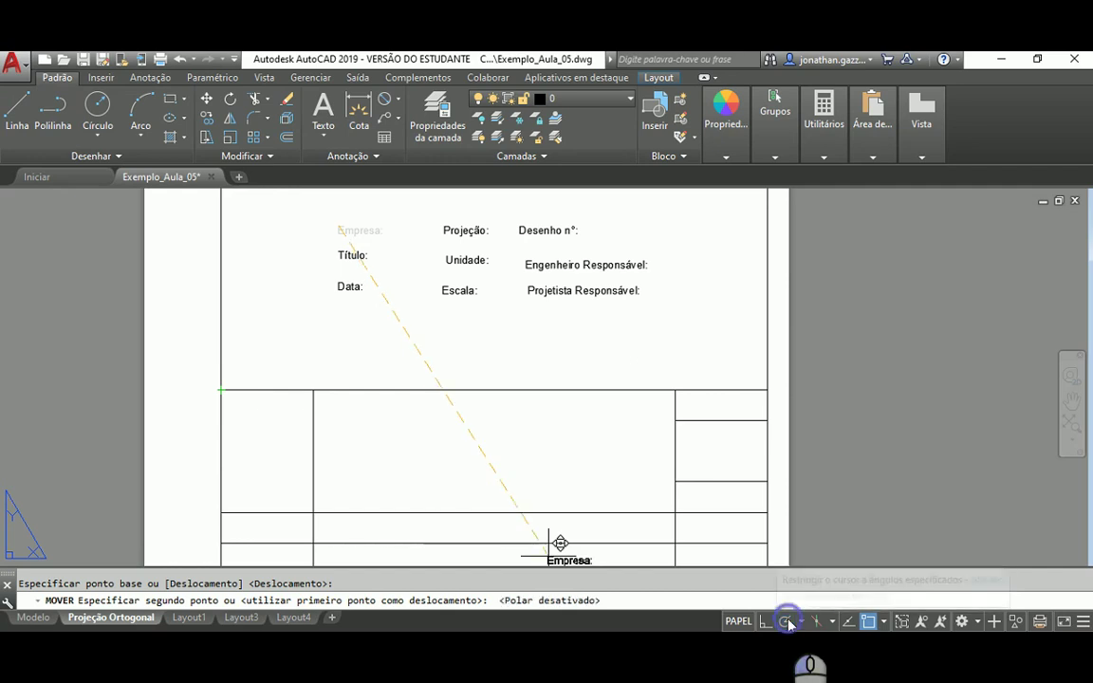
{"action": "left_click", "coordinate": [868, 622]}
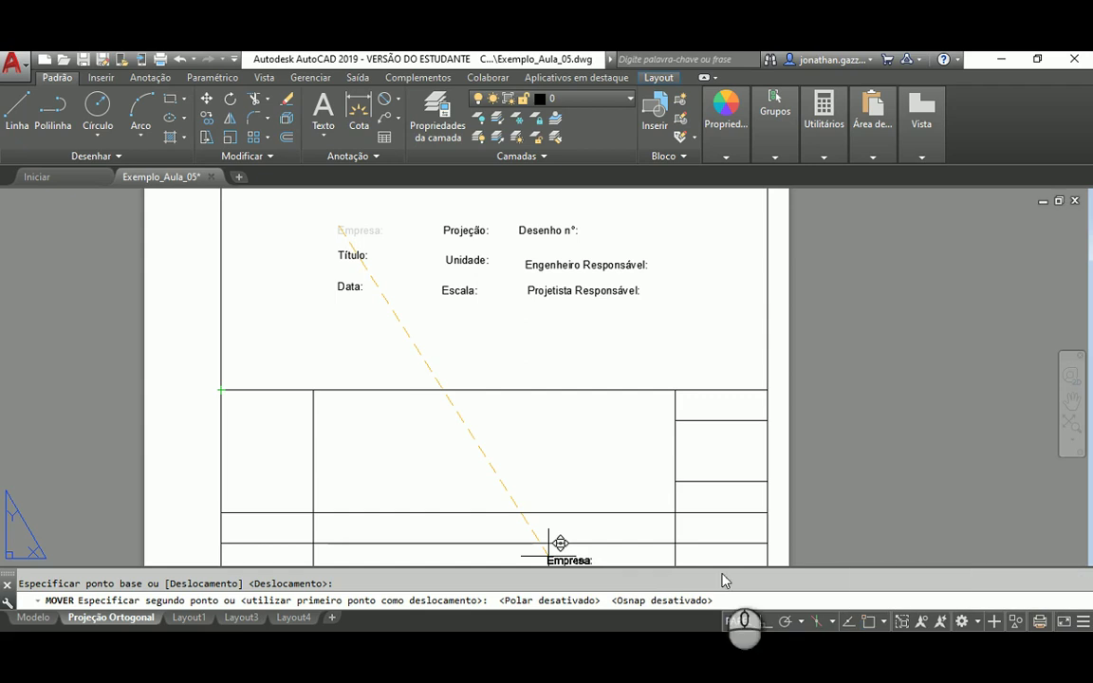
{"action": "left_click", "coordinate": [235, 382]}
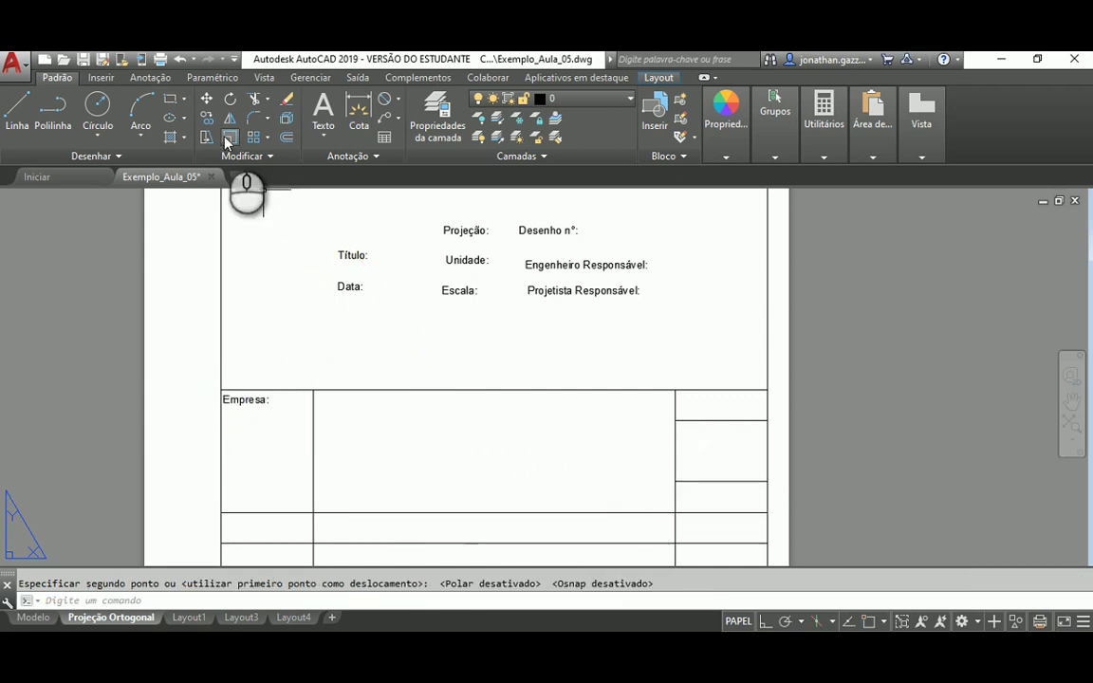
Step: Move the "Título:" label into the upper-left corner of the title block's large central cell
{"action": "left_click", "coordinate": [205, 98]}
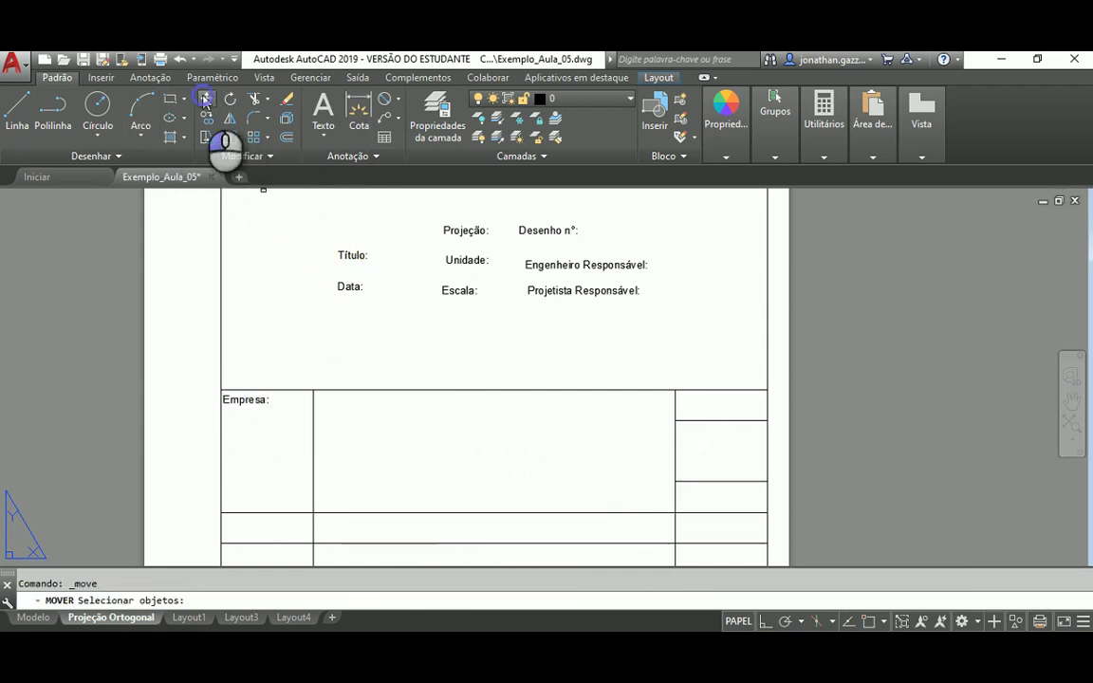
{"action": "key", "text": "Return"}
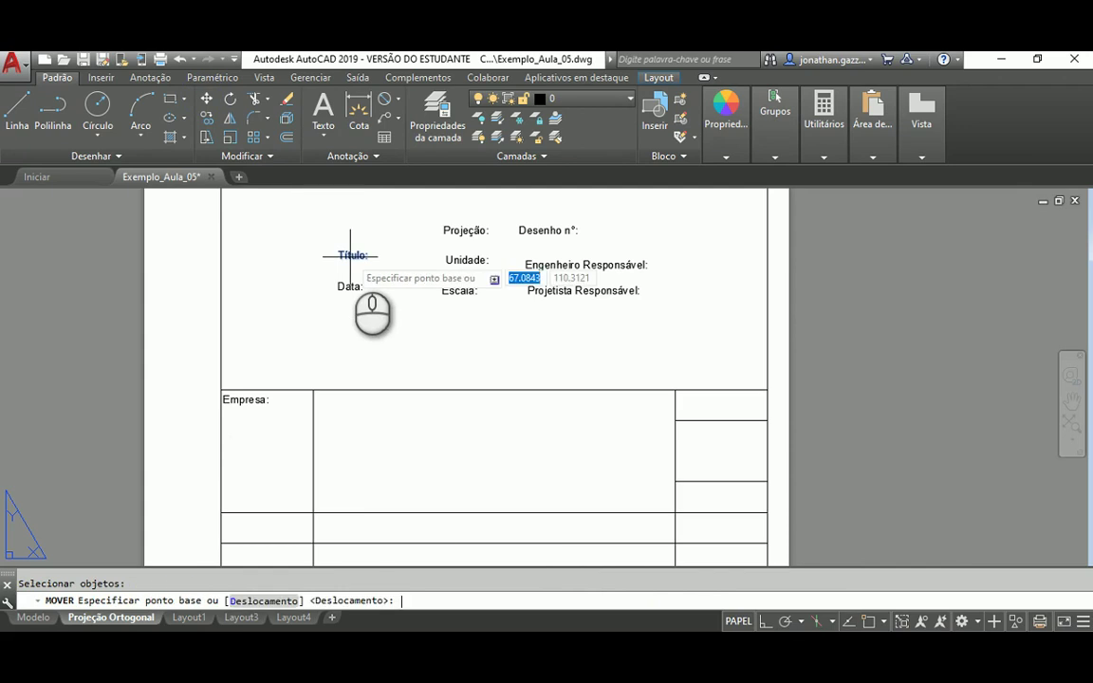
{"action": "left_click", "coordinate": [350, 255]}
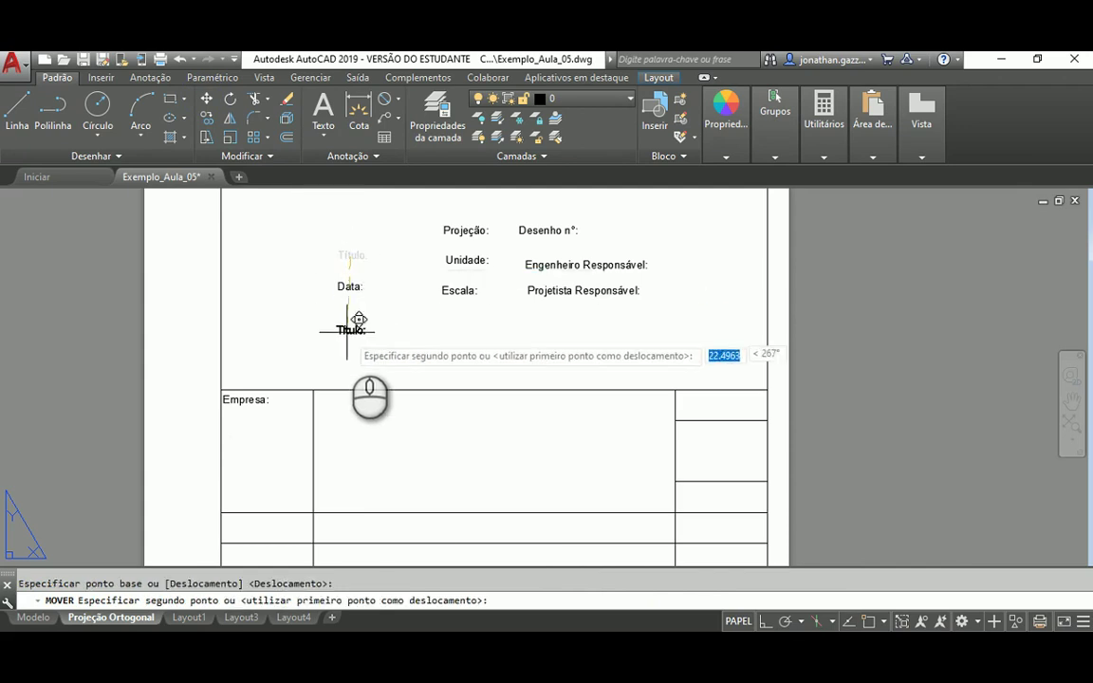
{"action": "left_click", "coordinate": [327, 399]}
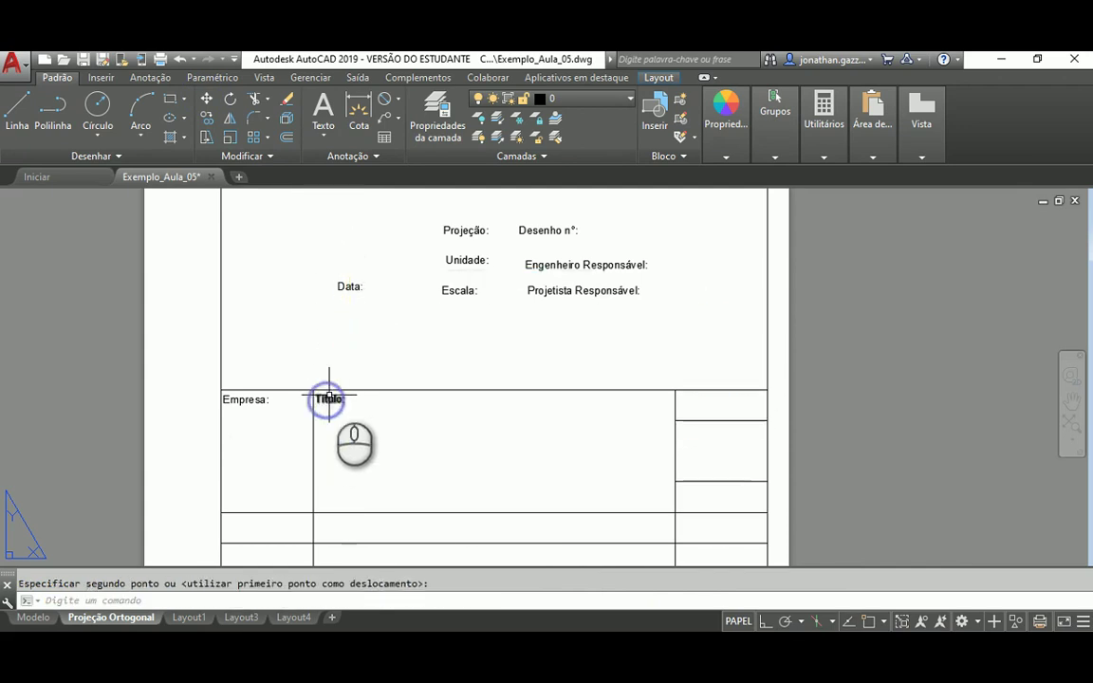
Step: Move the "Data:" label into the title block cell directly below "Empresa:"
{"action": "left_click", "coordinate": [206, 99]}
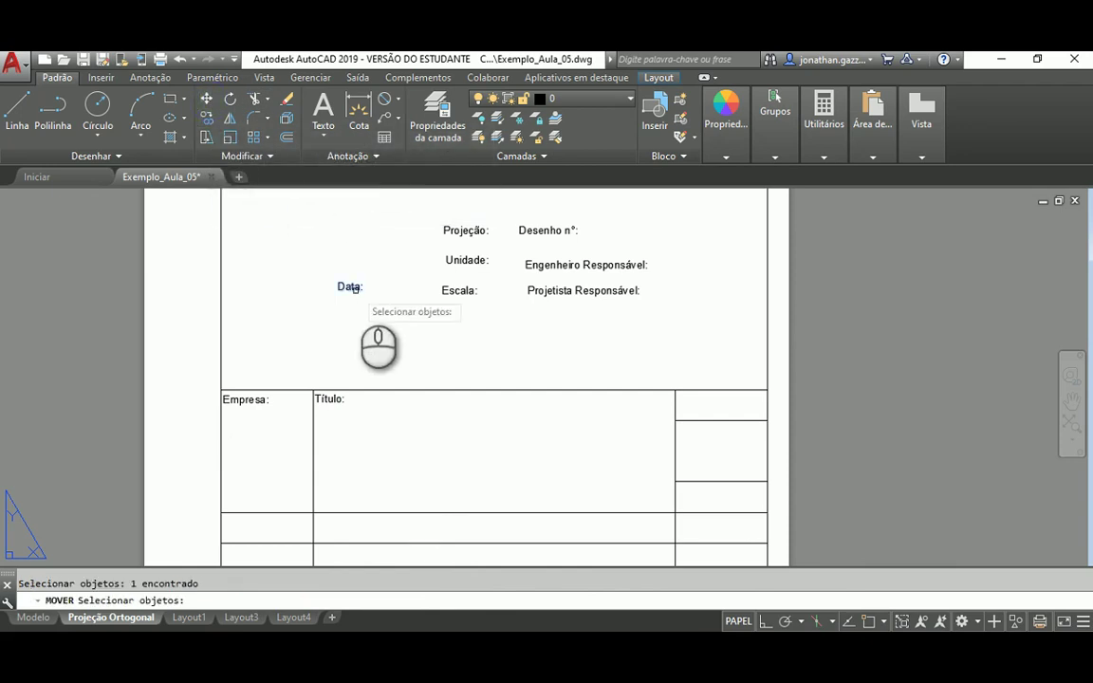
{"action": "key", "text": "Return"}
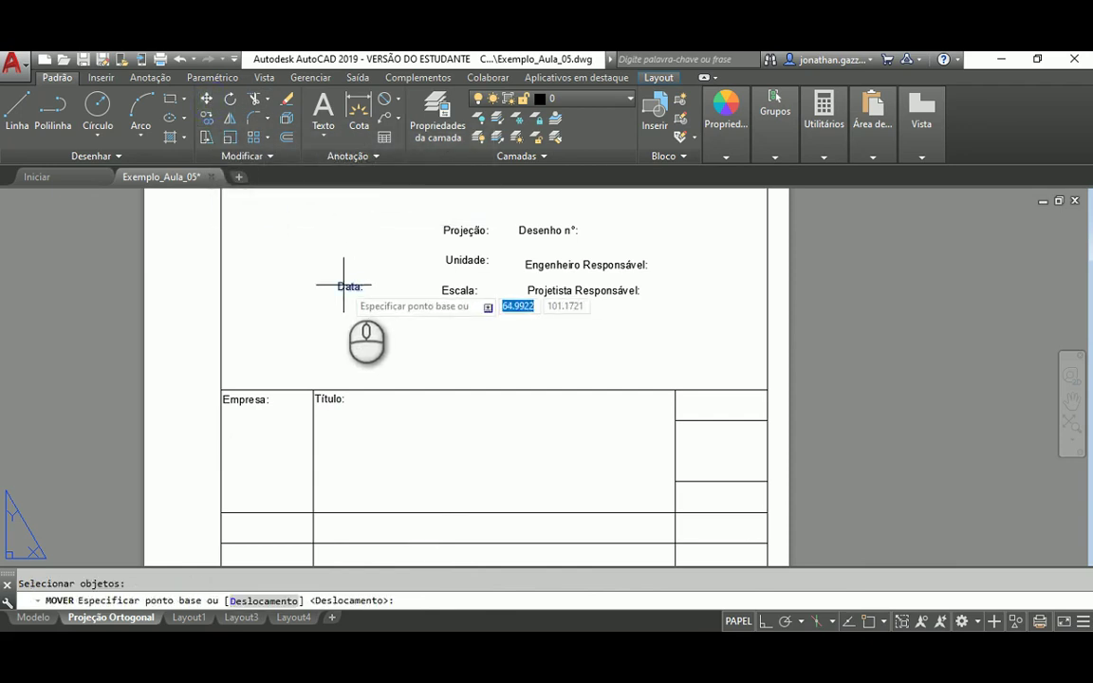
{"action": "left_click", "coordinate": [343, 284]}
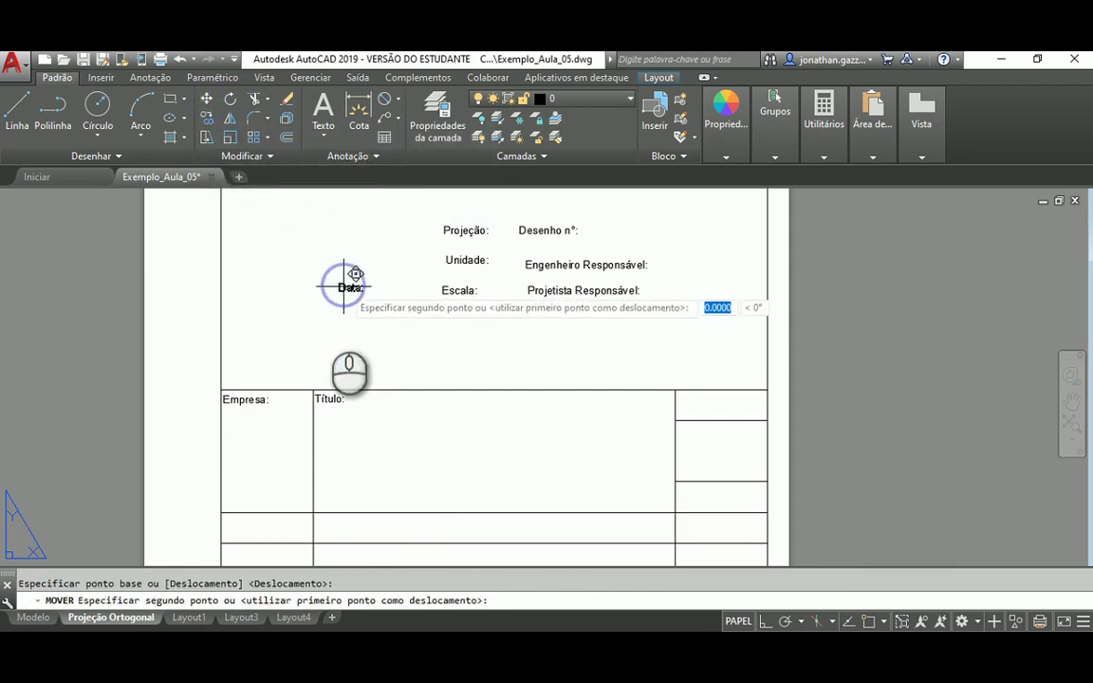
{"action": "left_click", "coordinate": [228, 518]}
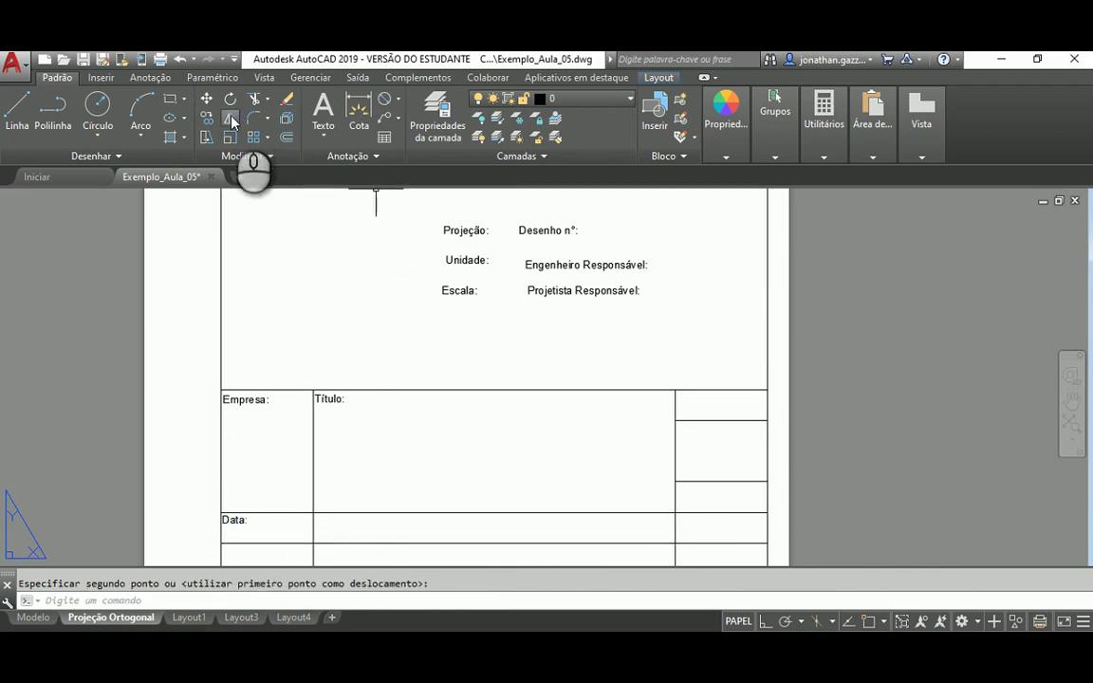
Step: Move the "Projeção:" label into the second cell from the top of the title block's right column
{"action": "left_click", "coordinate": [206, 99]}
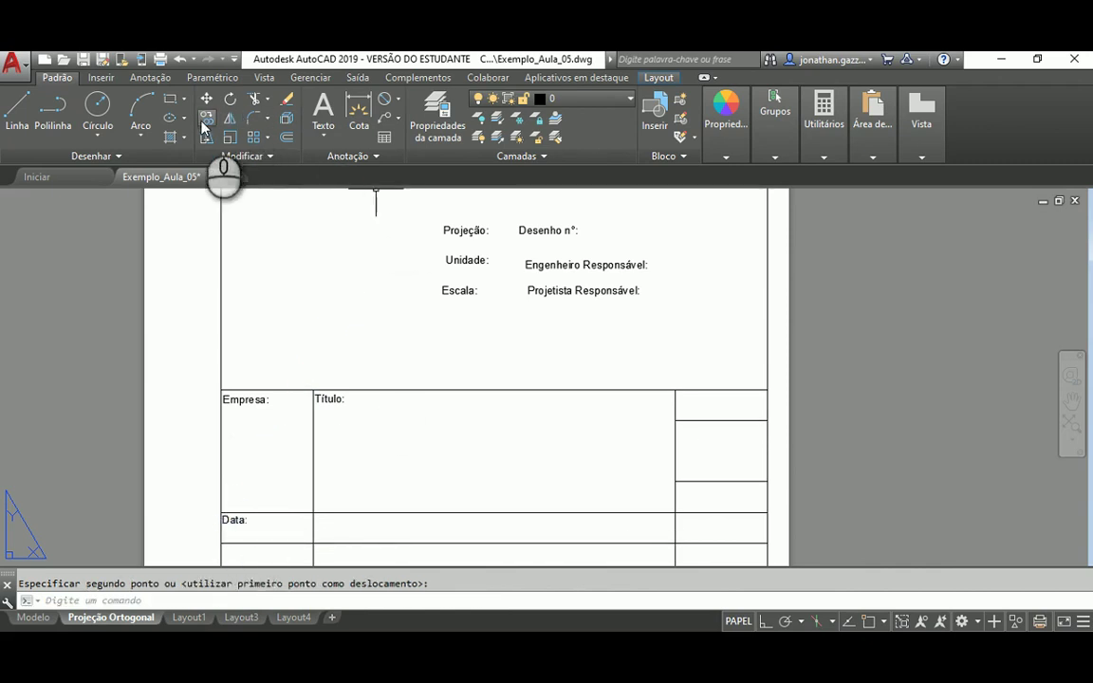
{"action": "key", "text": "Return"}
{"action": "left_click", "coordinate": [448, 229]}
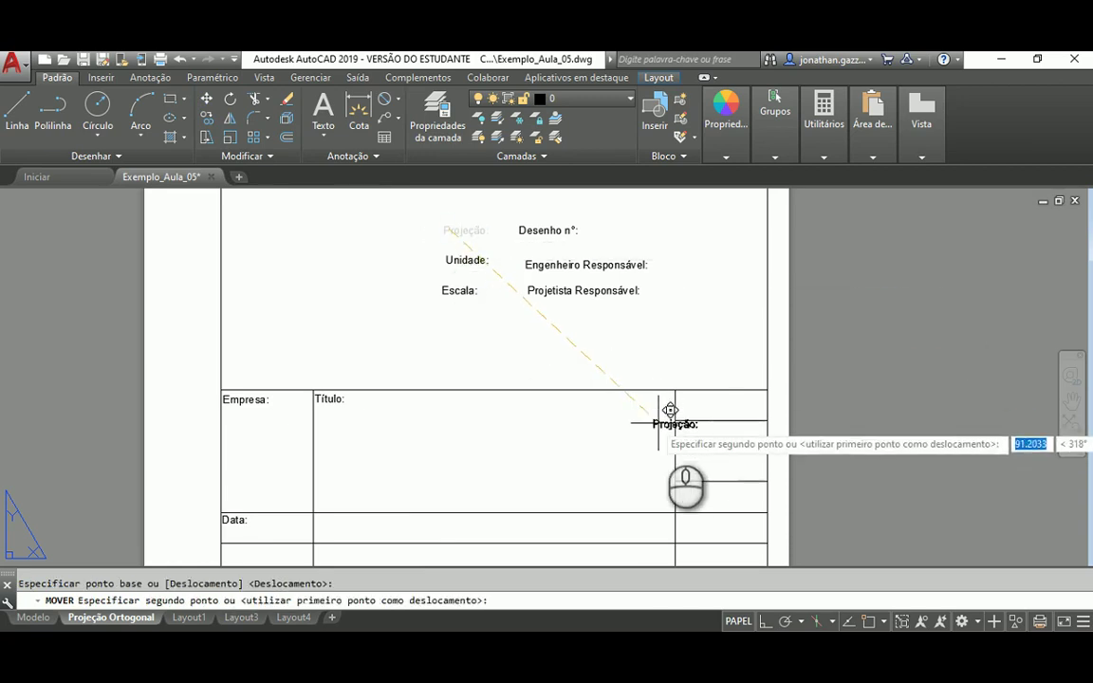
{"action": "left_click", "coordinate": [680, 426]}
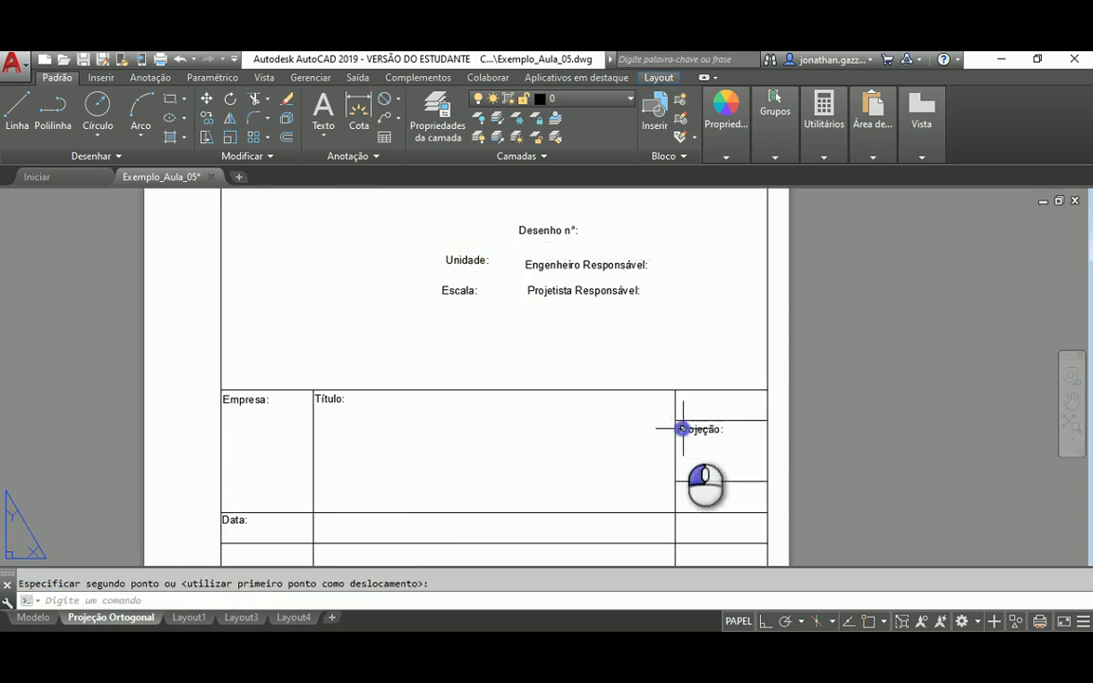
Step: Move the "Unidade:" label into the top cell of the title block's right column, above "Projeção:"
{"action": "left_click", "coordinate": [206, 99]}
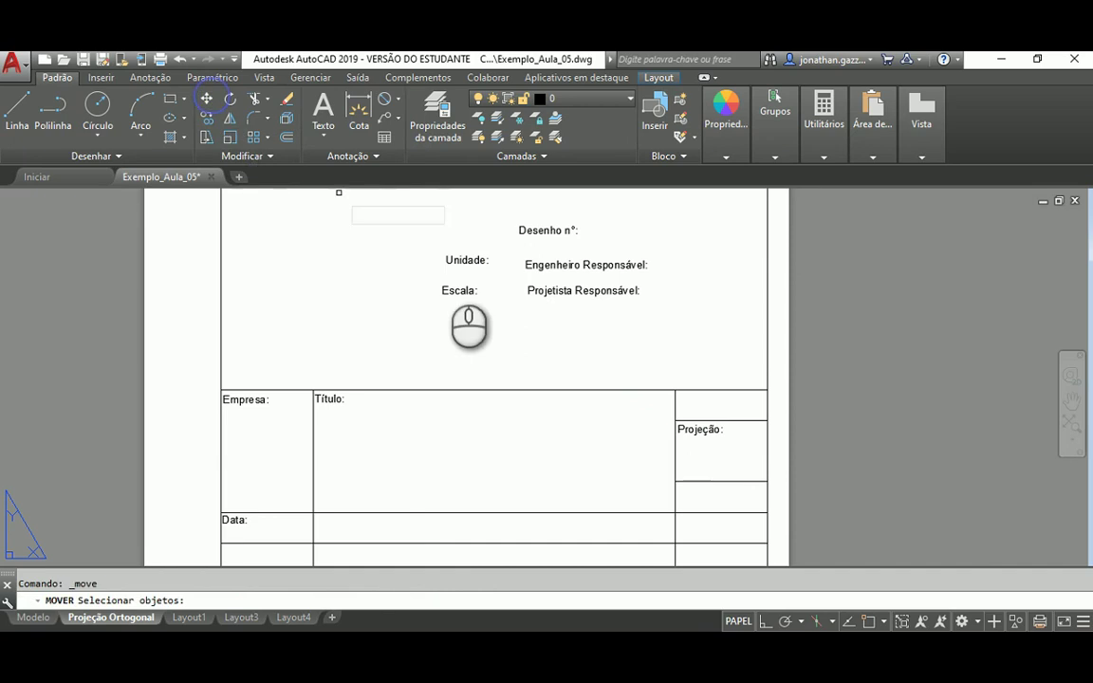
{"action": "key", "text": "Return"}
{"action": "left_click", "coordinate": [461, 259]}
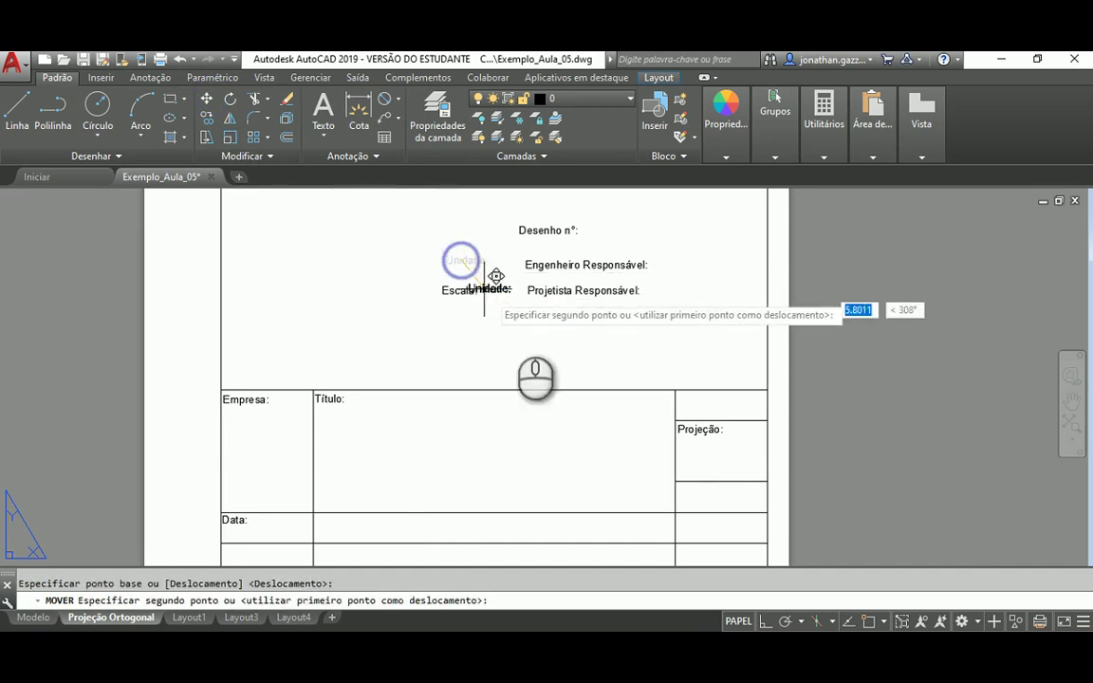
{"action": "left_click", "coordinate": [694, 396]}
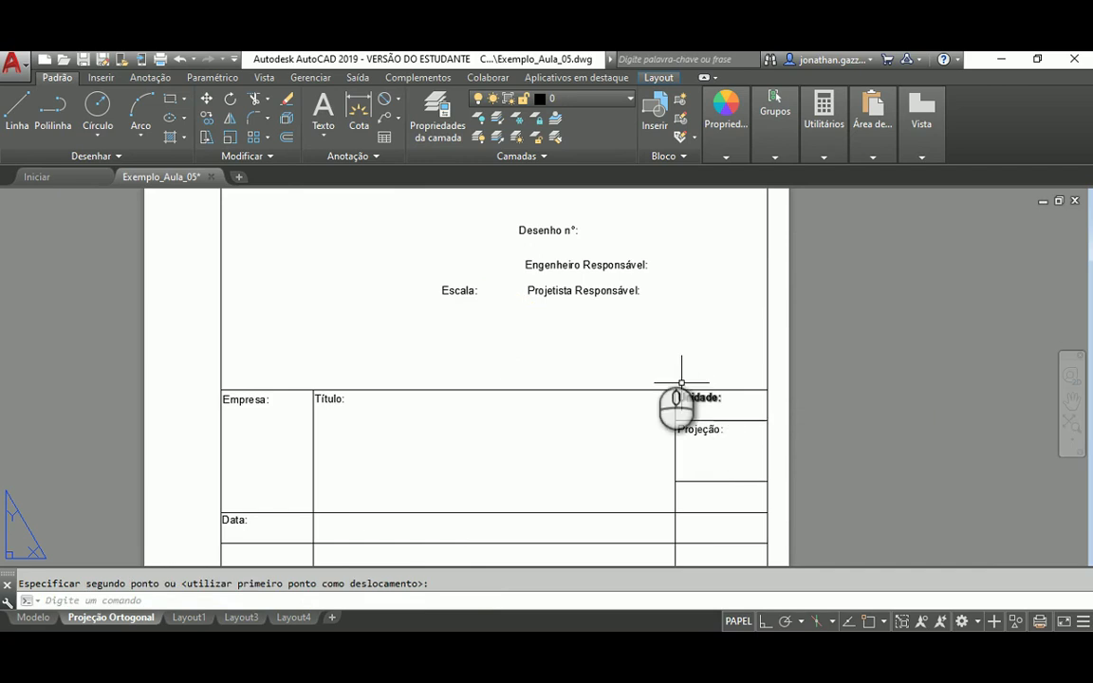
Step: Move the "Escala:" label into the right-column cell of the title block directly below "Projeção:"
{"action": "left_click", "coordinate": [206, 98]}
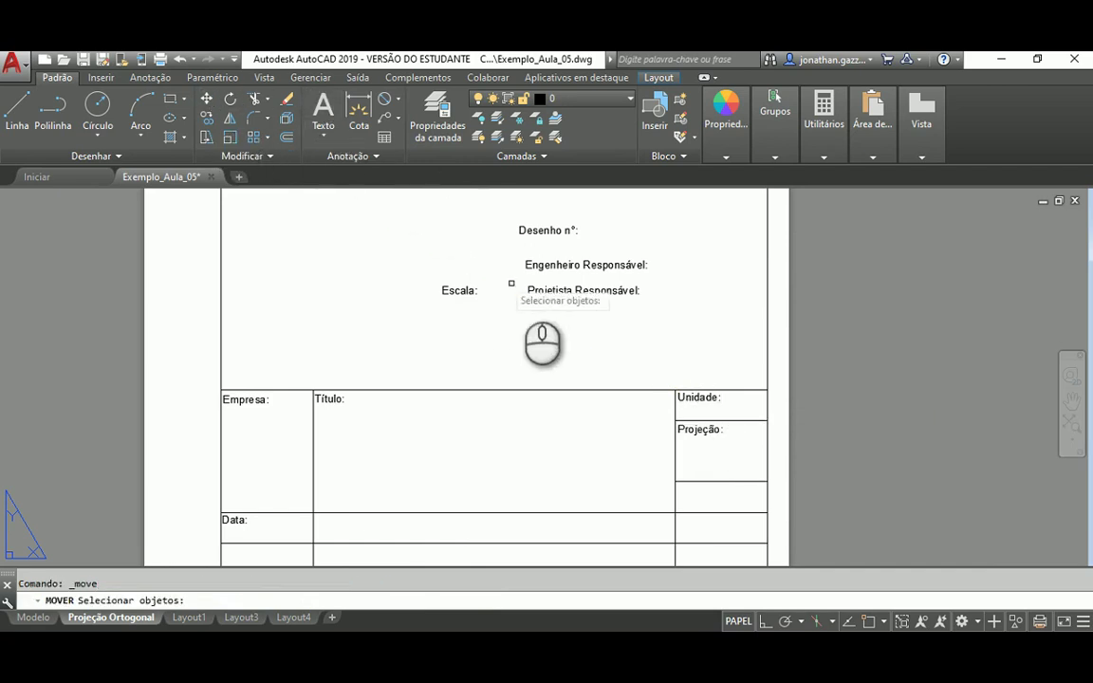
{"action": "right_click", "coordinate": [461, 289]}
{"action": "left_click", "coordinate": [462, 287]}
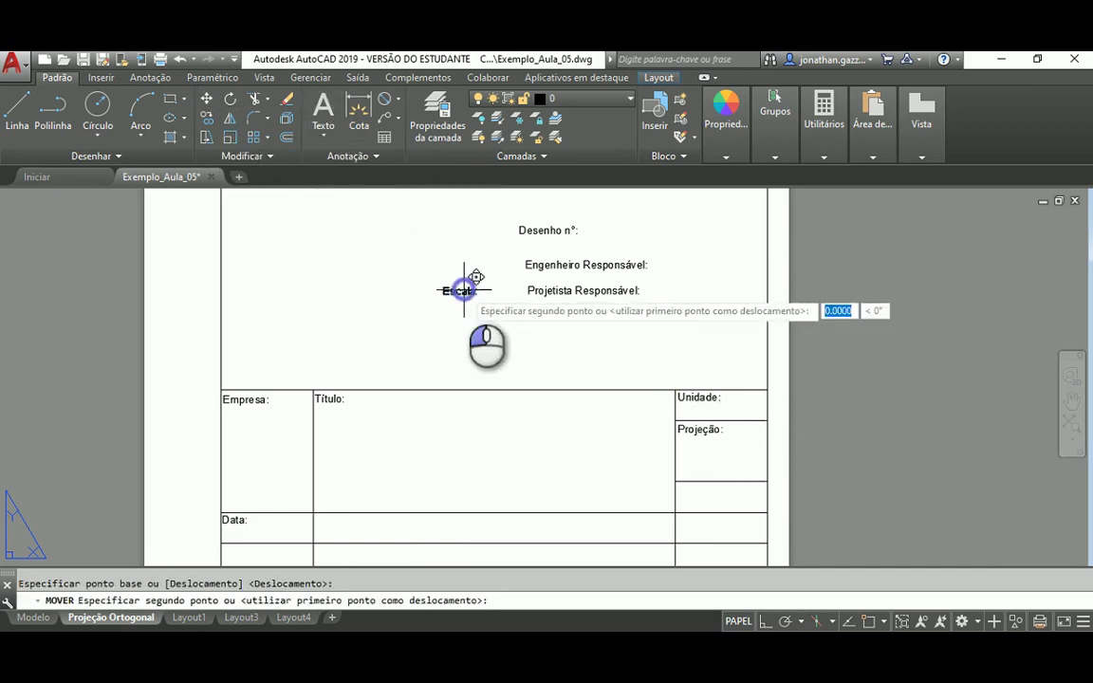
{"action": "left_click", "coordinate": [711, 473]}
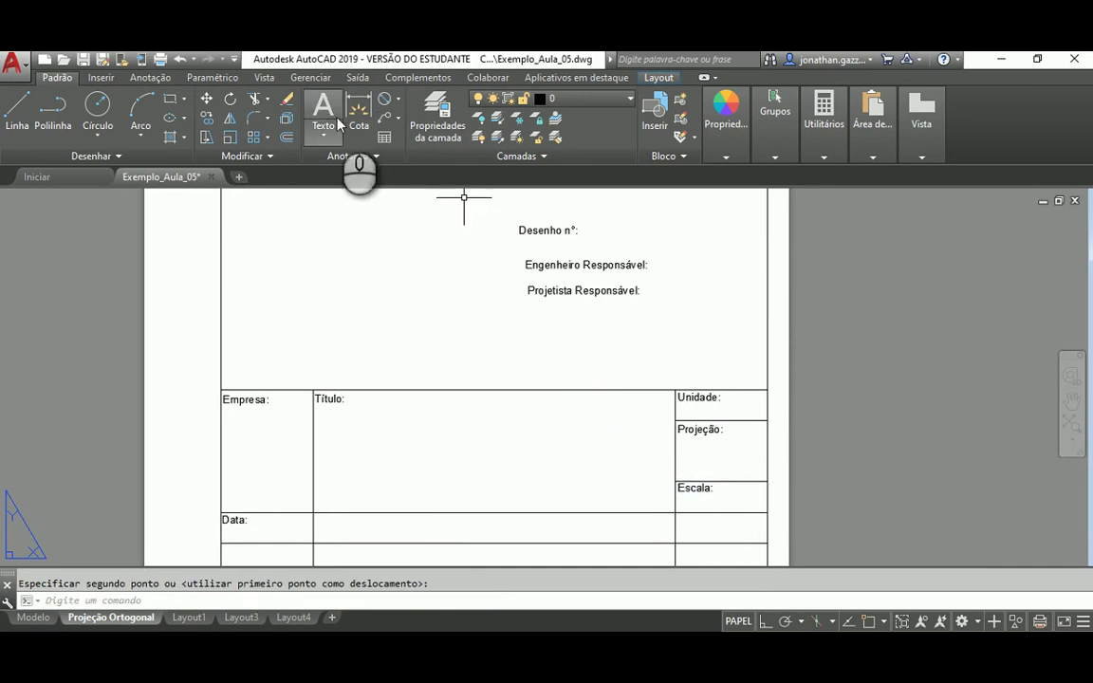
Step: Move the "Desenho n°:" label into the right-column cell of the title block directly below "Escala:"
{"action": "left_click", "coordinate": [205, 100]}
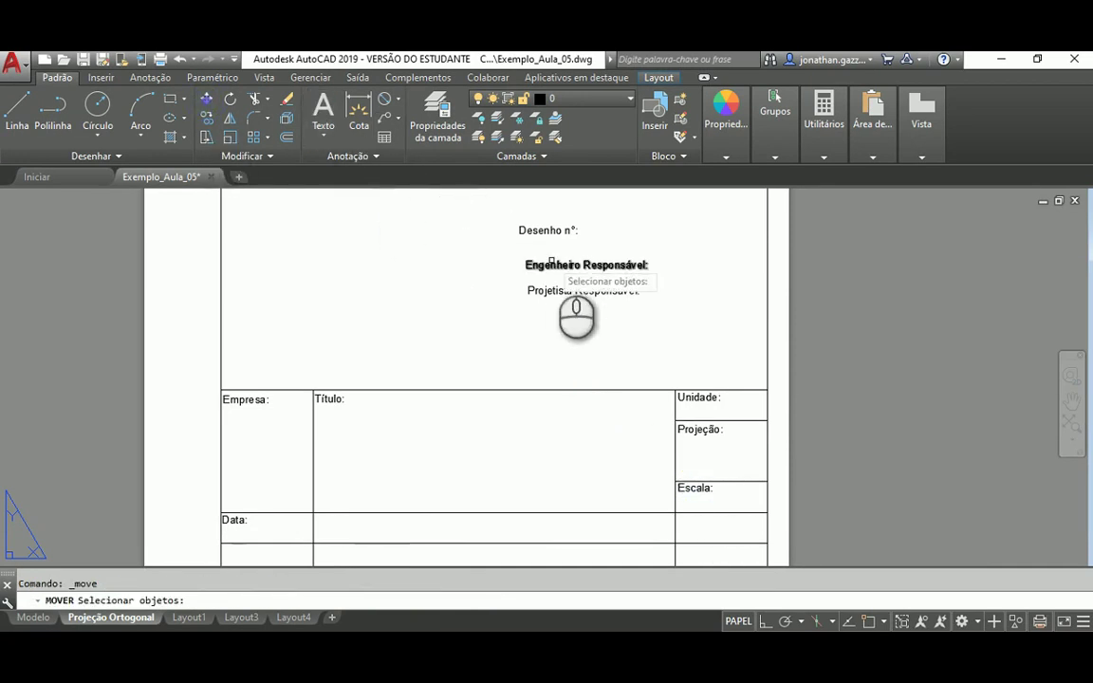
{"action": "key", "text": "Return"}
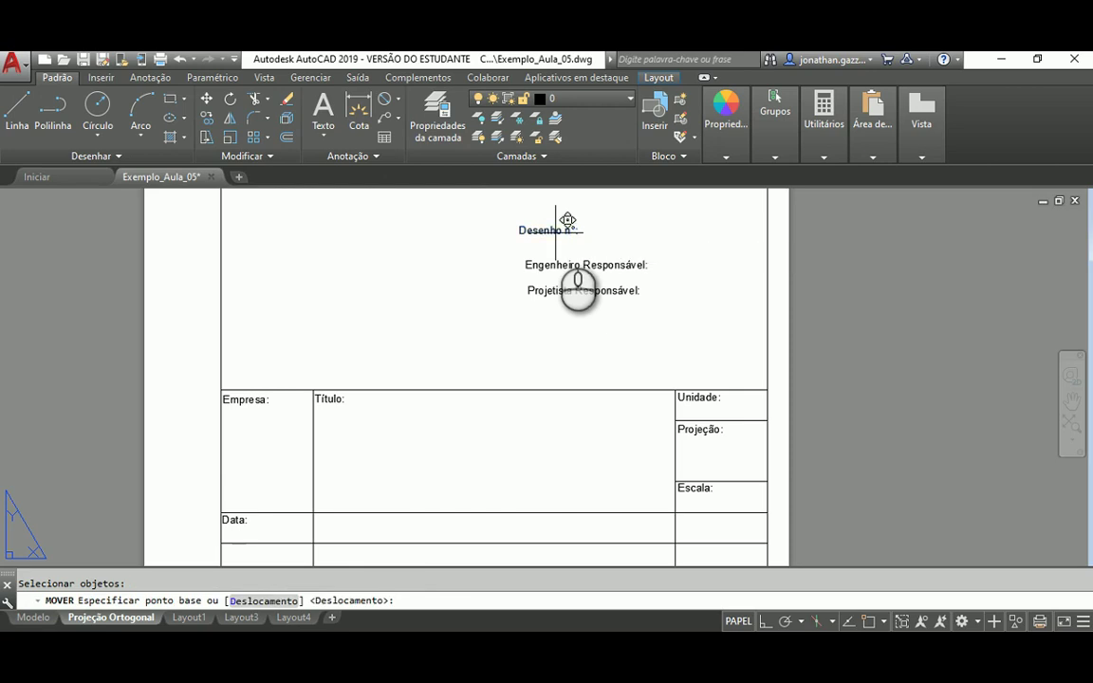
{"action": "left_click", "coordinate": [556, 228]}
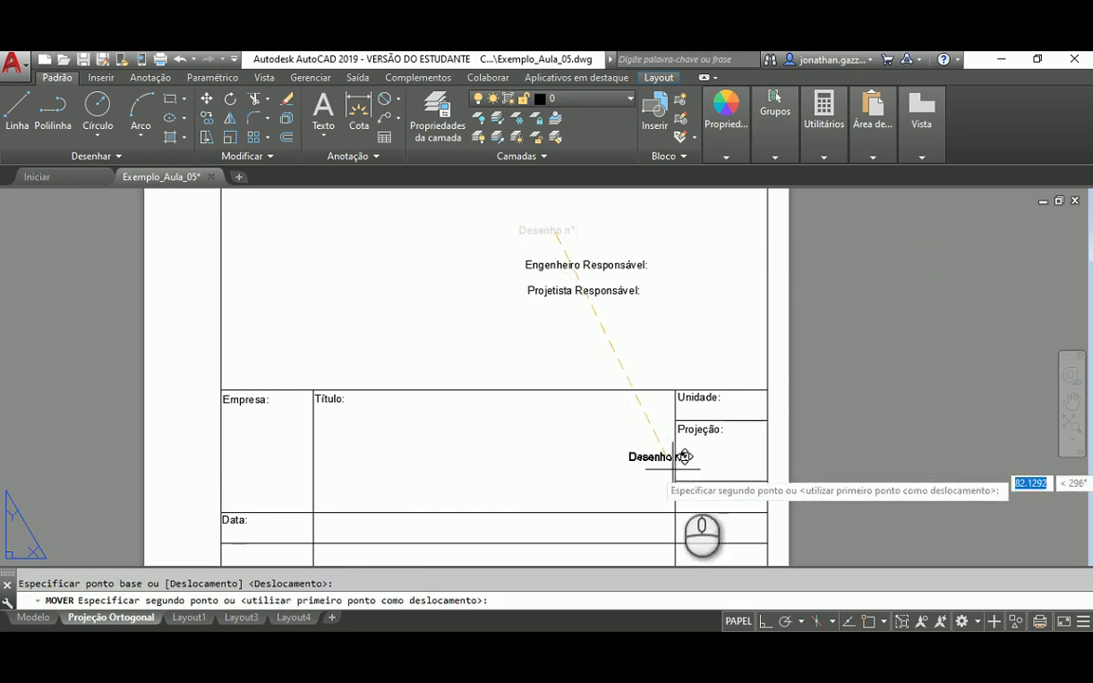
{"action": "left_click", "coordinate": [713, 520]}
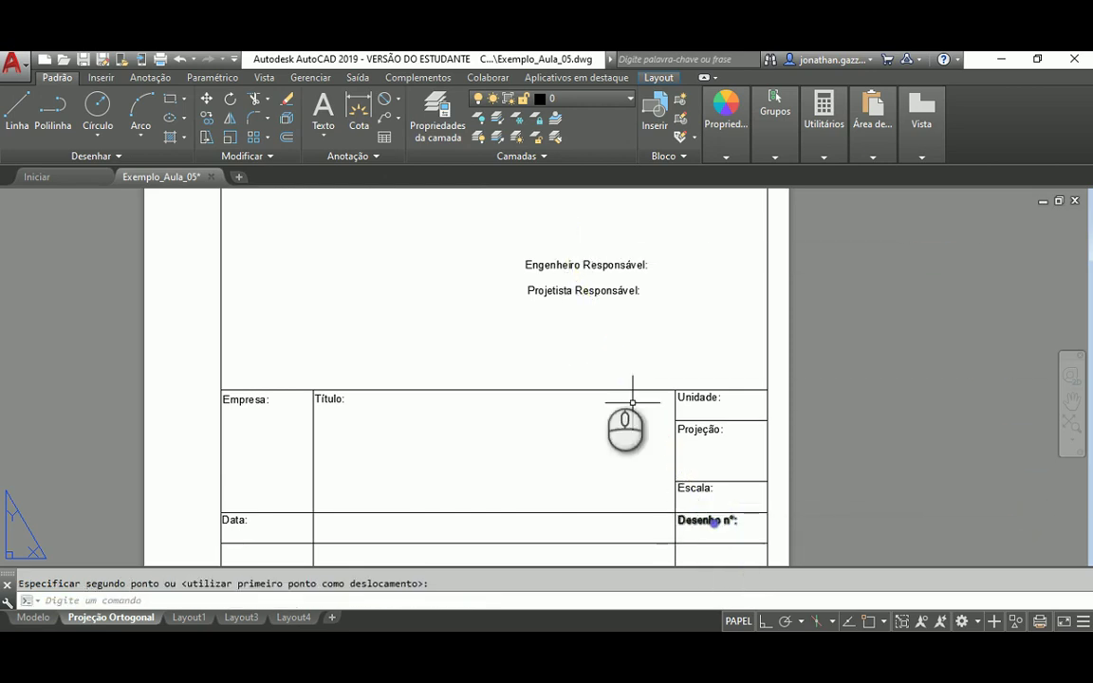
Step: Move the "Engenheiro Responsável:" label into the title block's middle-column cell beside "Data:", directly below the "Título:" cell
{"action": "left_click", "coordinate": [1067, 408]}
{"action": "left_click_drag", "start_coordinate": [890, 407], "coordinate": [859, 358]}
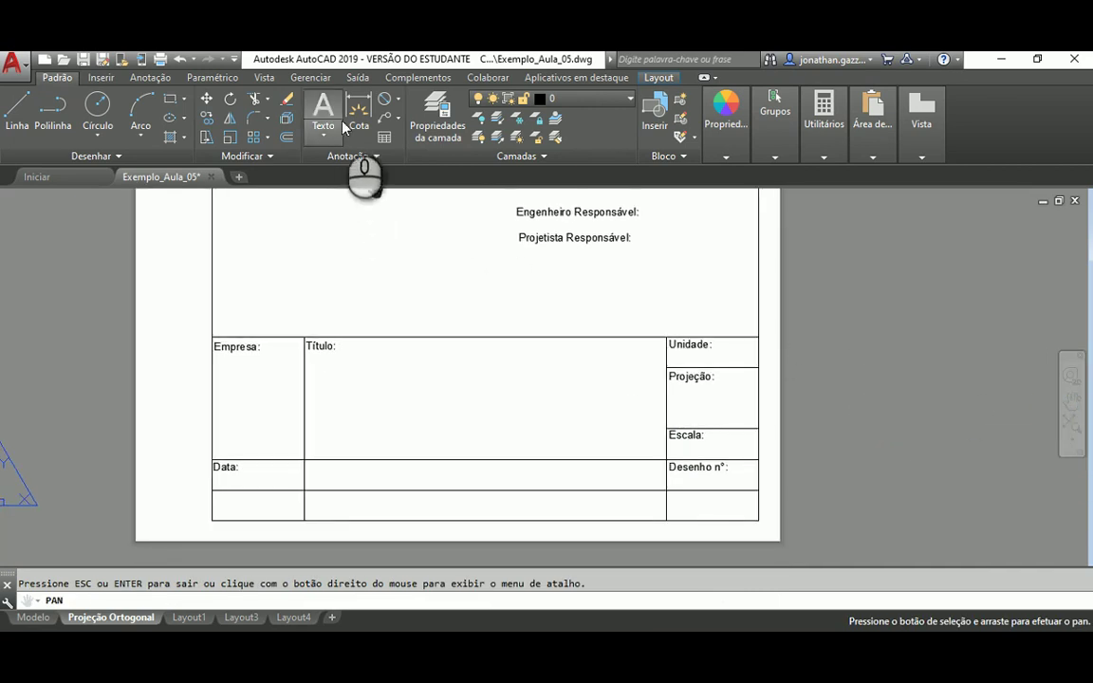
{"action": "left_click", "coordinate": [206, 98]}
{"action": "left_click", "coordinate": [542, 212]}
{"action": "key", "text": "Return"}
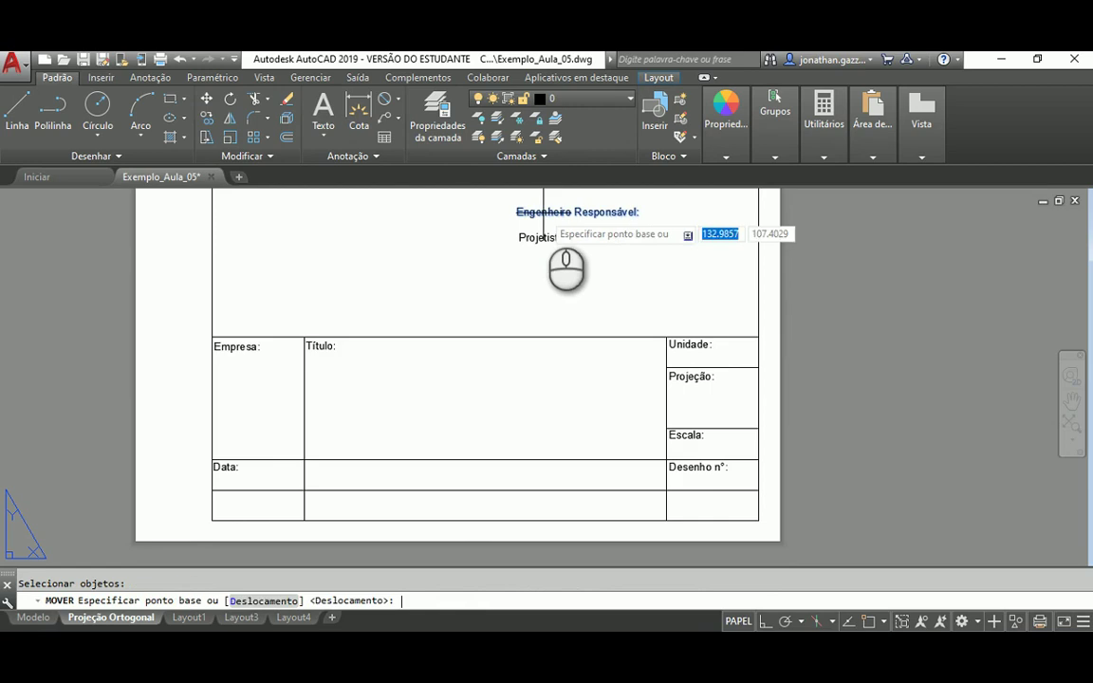
{"action": "left_click", "coordinate": [542, 211]}
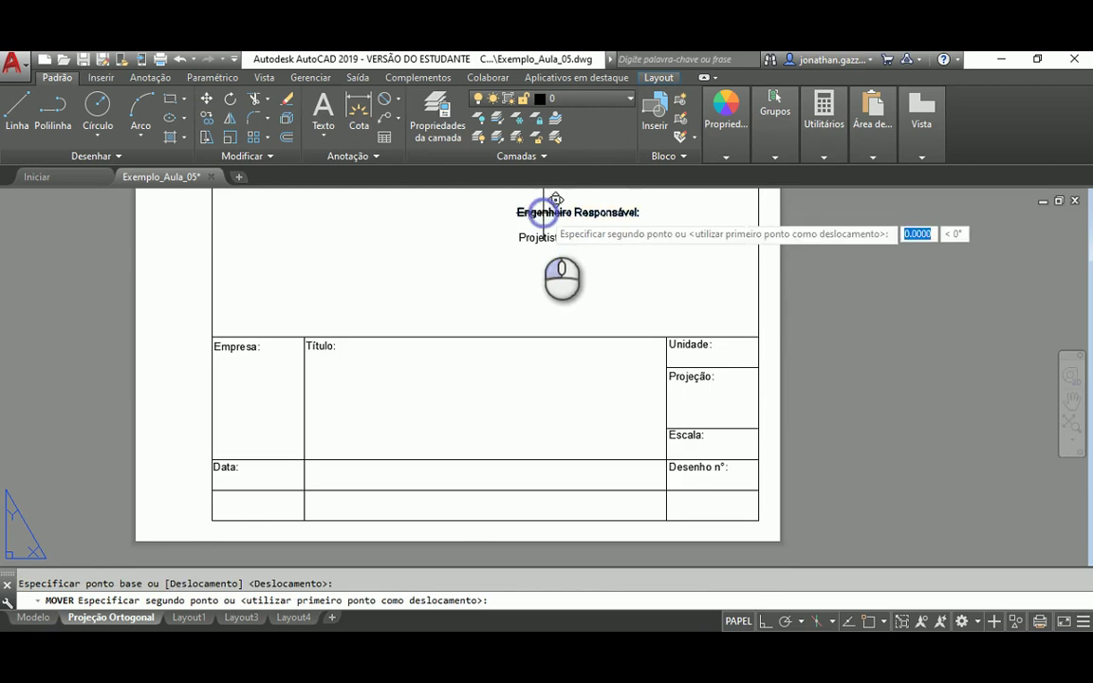
{"action": "left_click", "coordinate": [332, 466]}
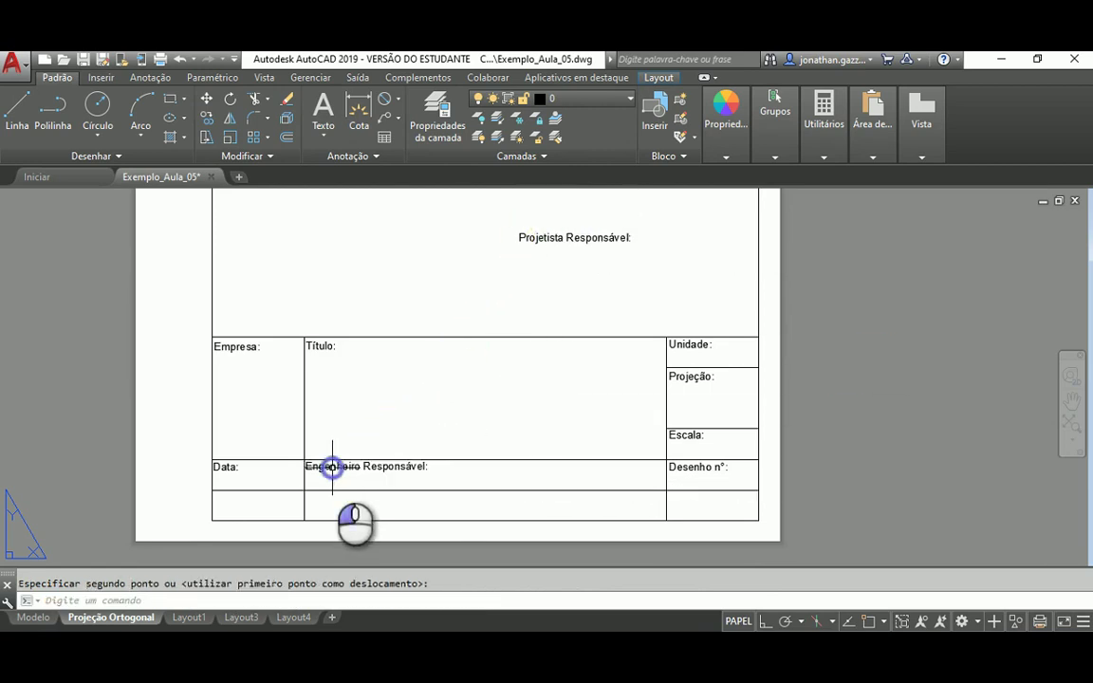
Step: Move the "Projetista Responsável:" label into the title block's bottom middle-column cell, directly below "Engenheiro Responsável:"
{"action": "left_click", "coordinate": [207, 99]}
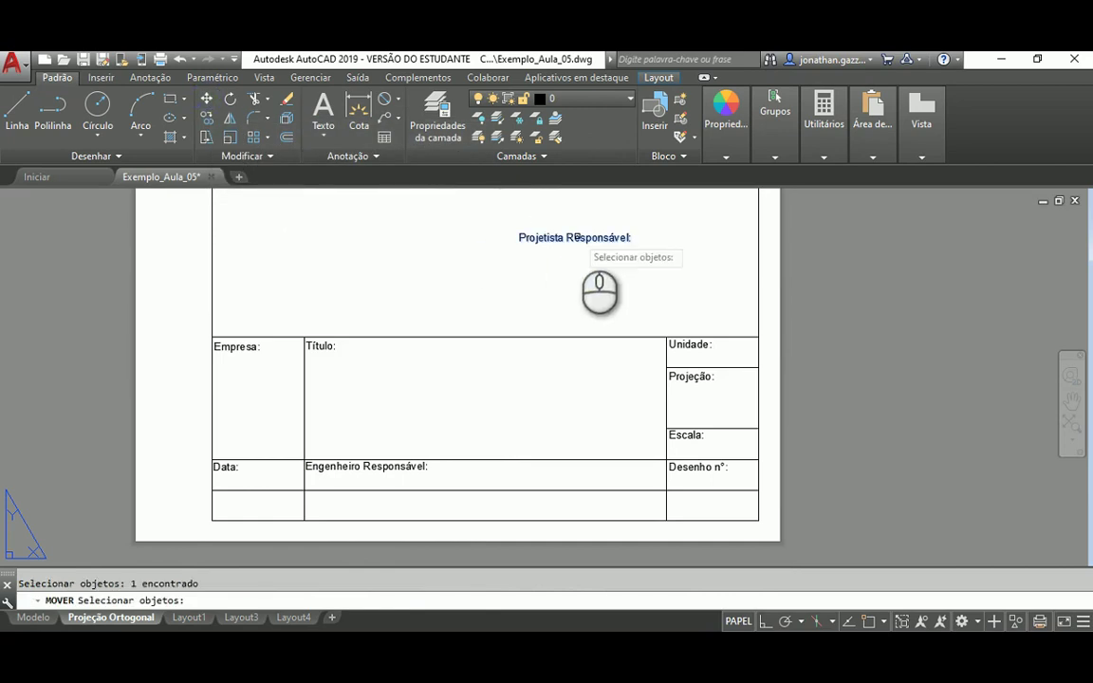
{"action": "right_click", "coordinate": [575, 237]}
{"action": "left_click", "coordinate": [574, 235]}
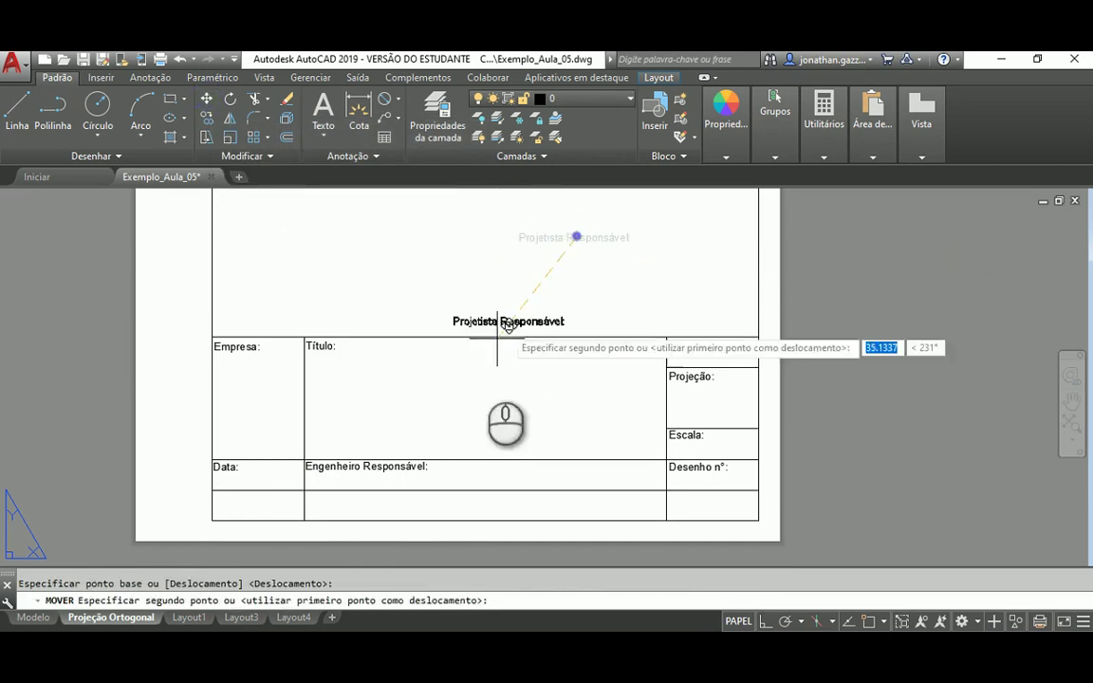
{"action": "left_click", "coordinate": [373, 483]}
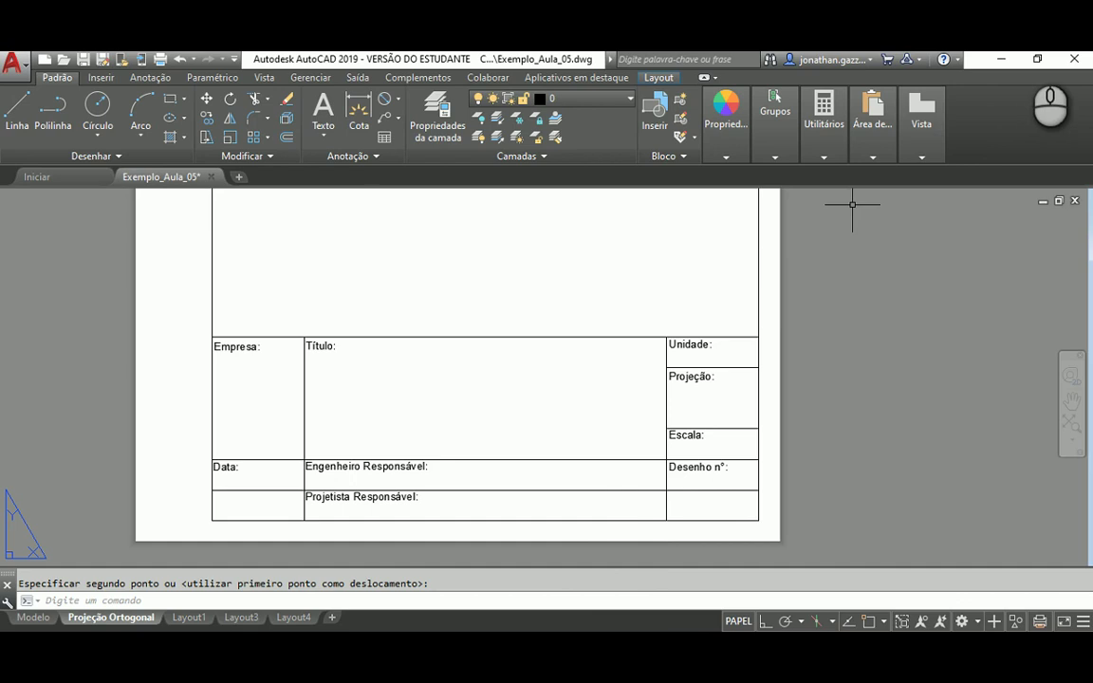
Step: Switch to the Chrome browser and search Google Images for "diedro"
{"action": "left_click", "coordinate": [1003, 62]}
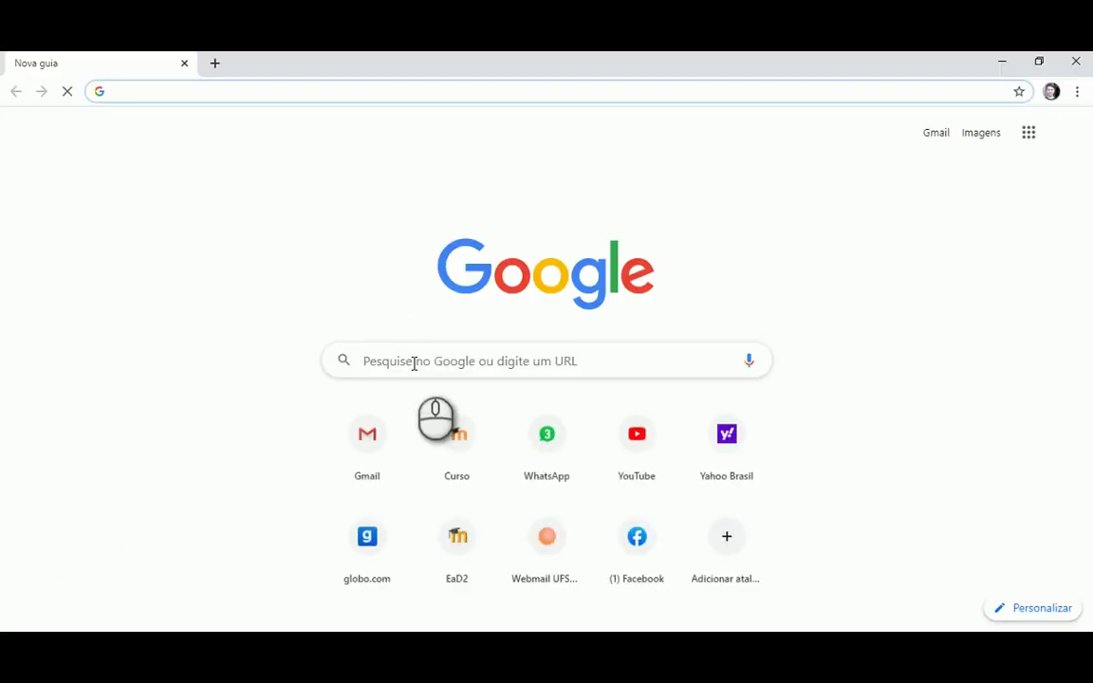
{"action": "left_click", "coordinate": [415, 361]}
{"action": "type", "text": "diedro"}
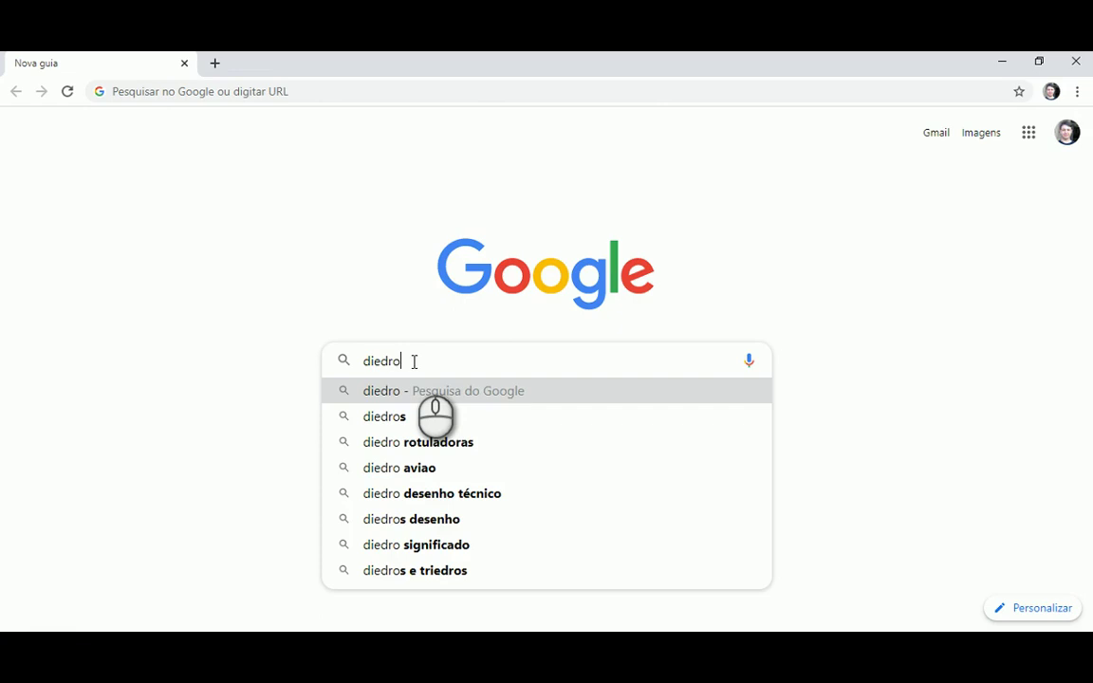
{"action": "key", "text": "Return"}
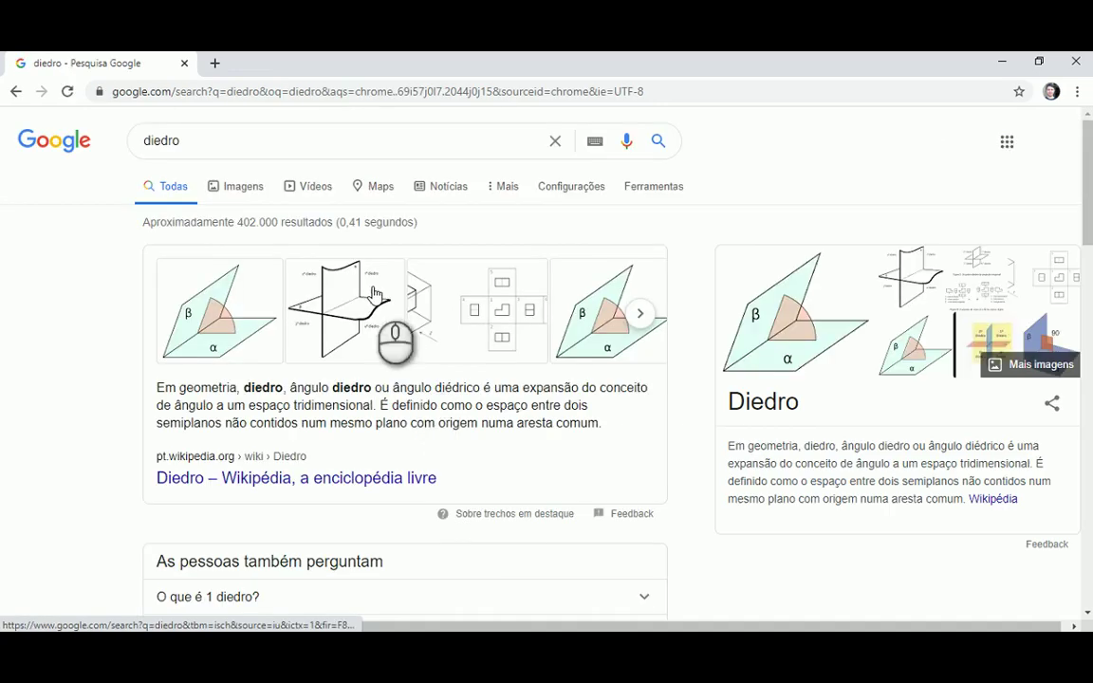
{"action": "left_click", "coordinate": [232, 190]}
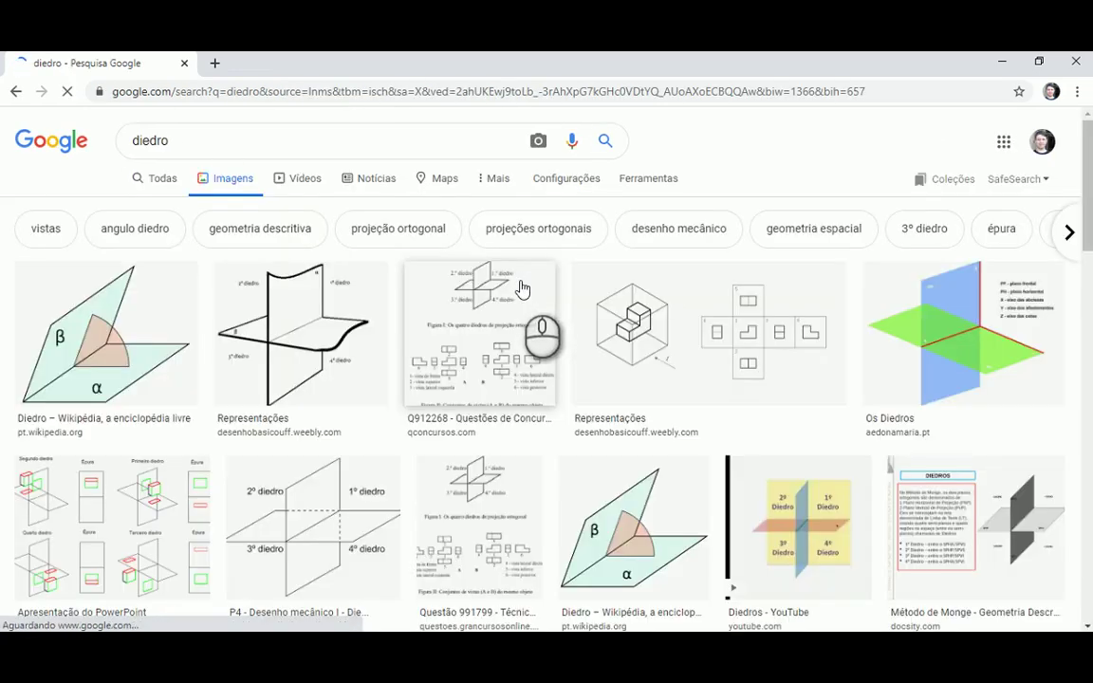
Step: Find the "3° Diedro" projection symbol from Pinterest among the image results, open its preview and copy the image
{"action": "scroll", "coordinate": [588, 348], "scroll_direction": "down", "scroll_amount": 3}
{"action": "scroll", "coordinate": [588, 348], "scroll_direction": "down", "scroll_amount": 3}
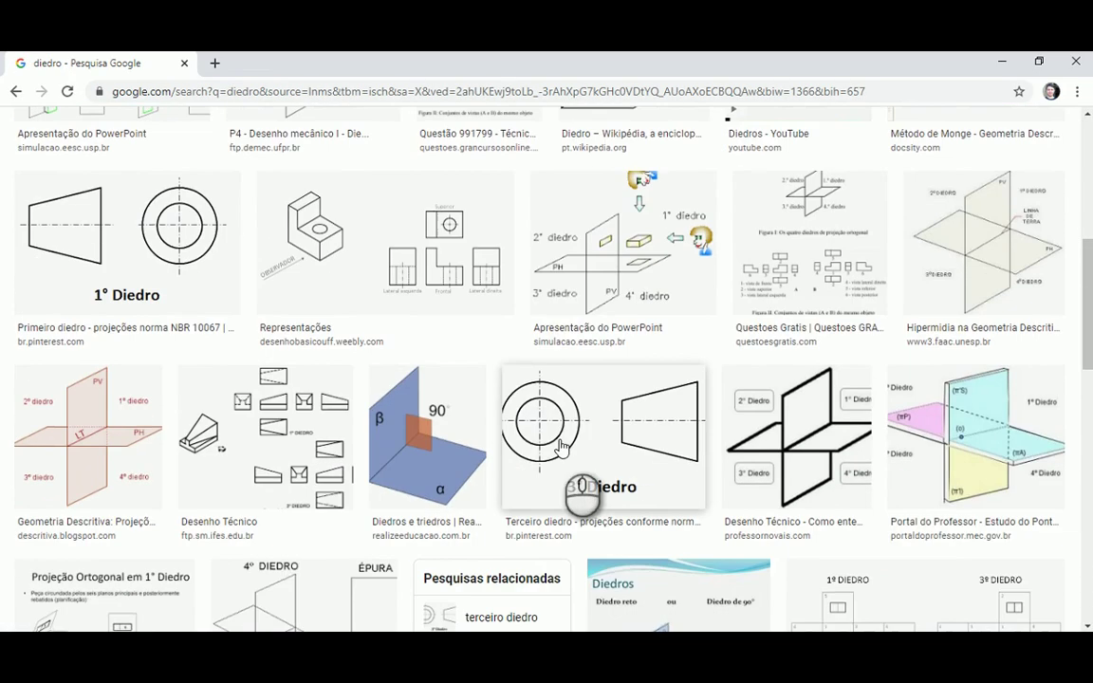
{"action": "scroll", "coordinate": [670, 421], "scroll_direction": "down", "scroll_amount": 5}
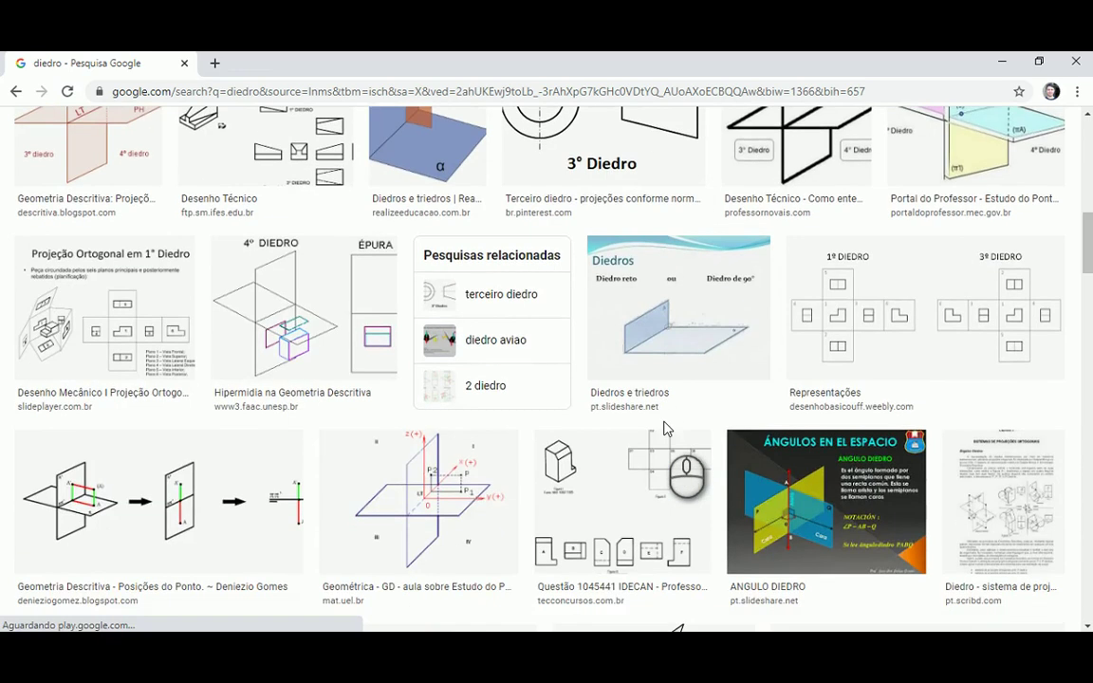
{"action": "scroll", "coordinate": [631, 418], "scroll_direction": "up", "scroll_amount": 4}
{"action": "left_click", "coordinate": [620, 375]}
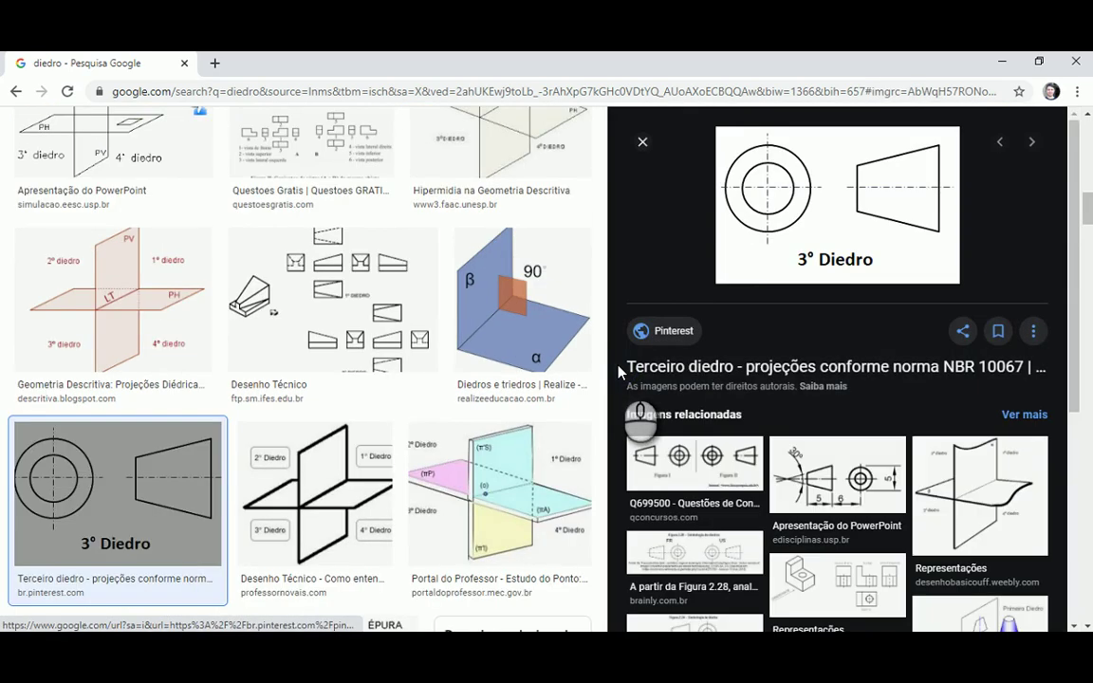
{"action": "right_click", "coordinate": [797, 168]}
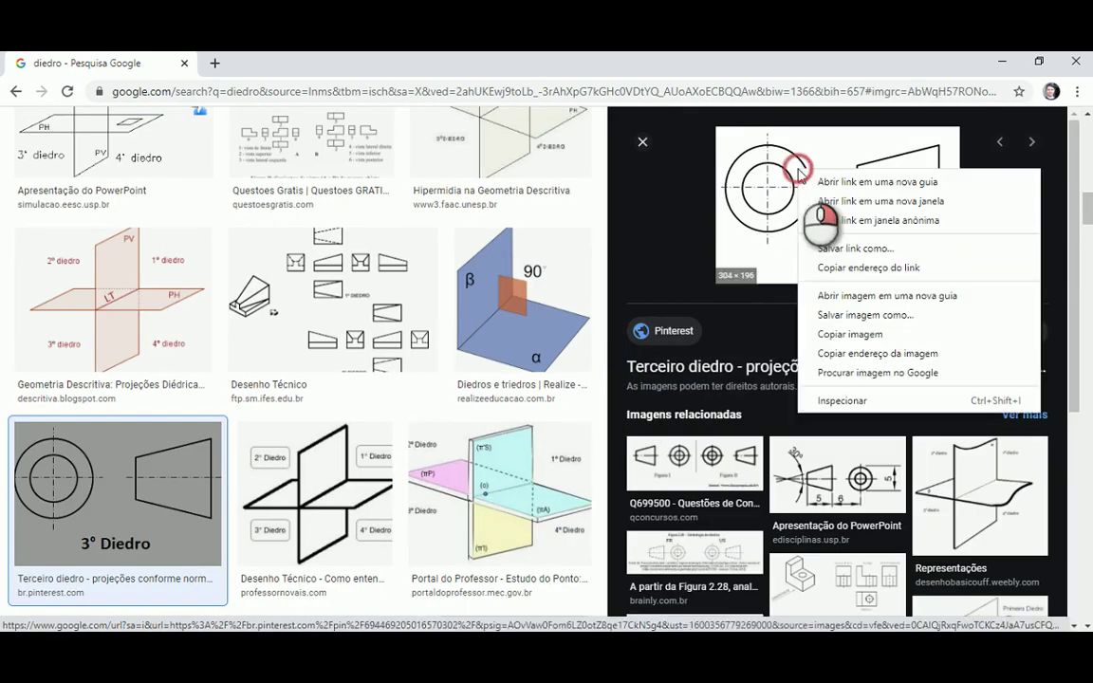
{"action": "left_click", "coordinate": [851, 334]}
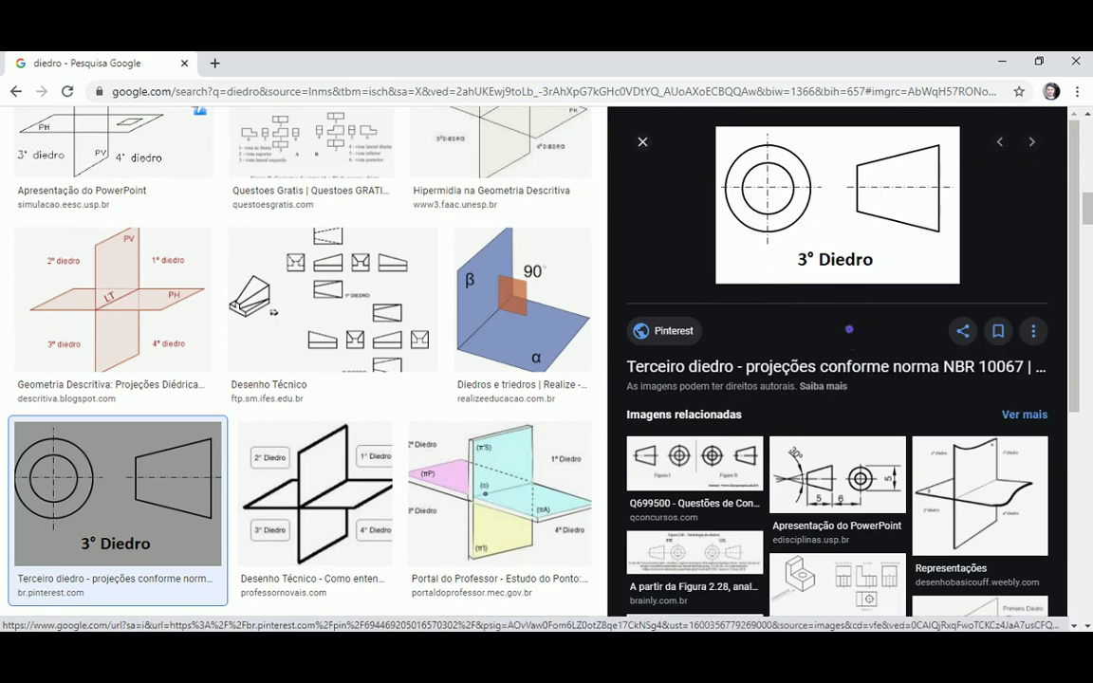
Step: Open Paint and paste the copied "3° Diedro" image onto the blank canvas
{"action": "left_click", "coordinate": [435, 650]}
{"action": "type", "text": "paint"}
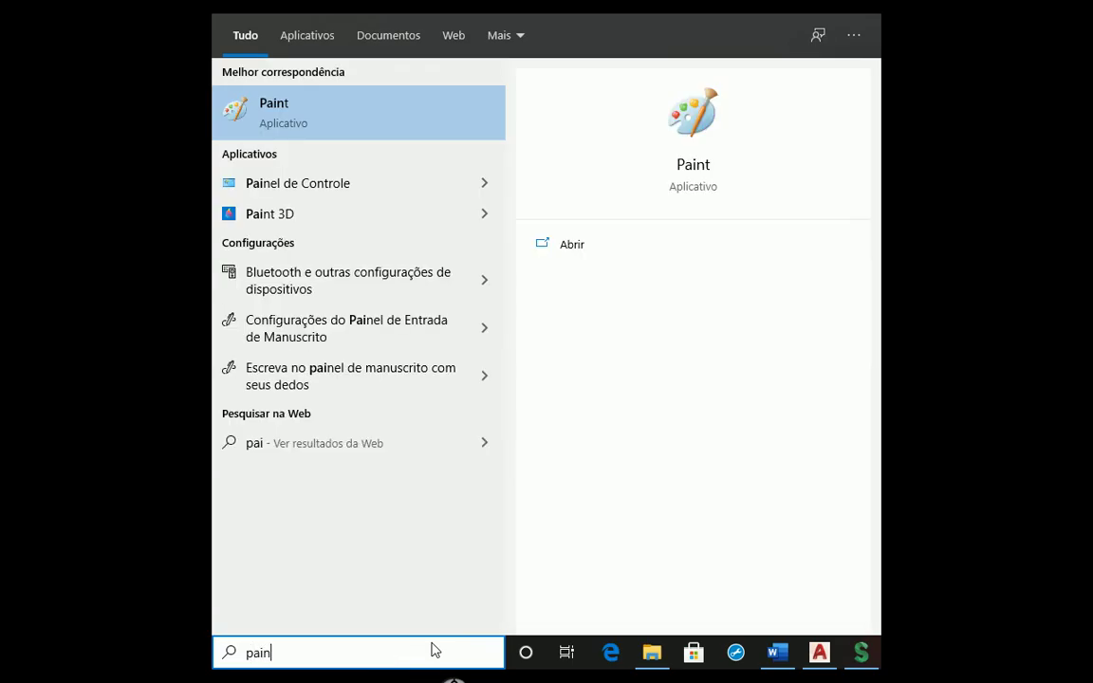
{"action": "left_click", "coordinate": [264, 122]}
{"action": "key", "text": "ctrl+v"}
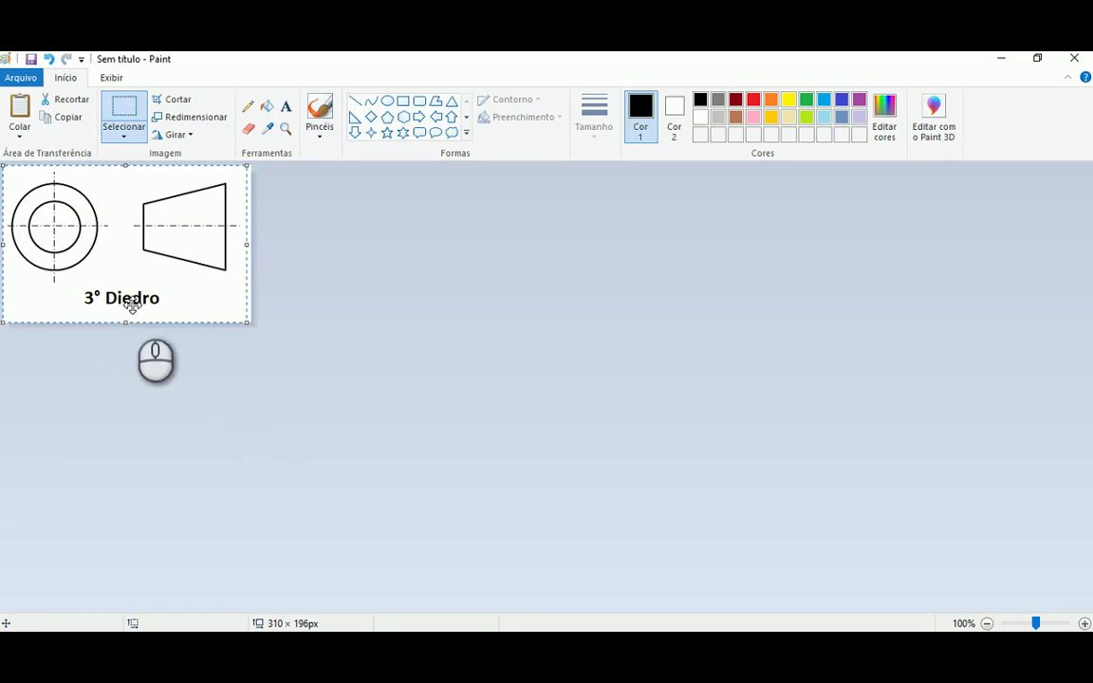
Step: Shrink the Paint canvas to 303 × 152 px, cutting off the blank margin and the "3° Diedro" caption
{"action": "left_click", "coordinate": [314, 309]}
{"action": "left_click", "coordinate": [137, 101]}
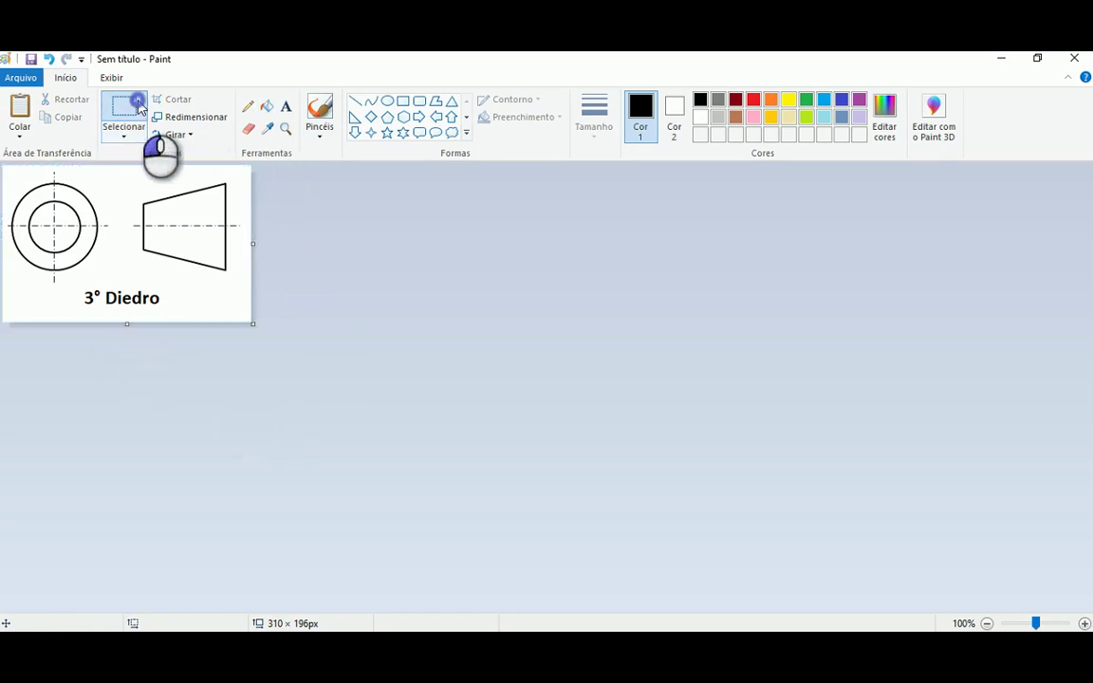
{"action": "left_click_drag", "start_coordinate": [251, 241], "coordinate": [245, 242]}
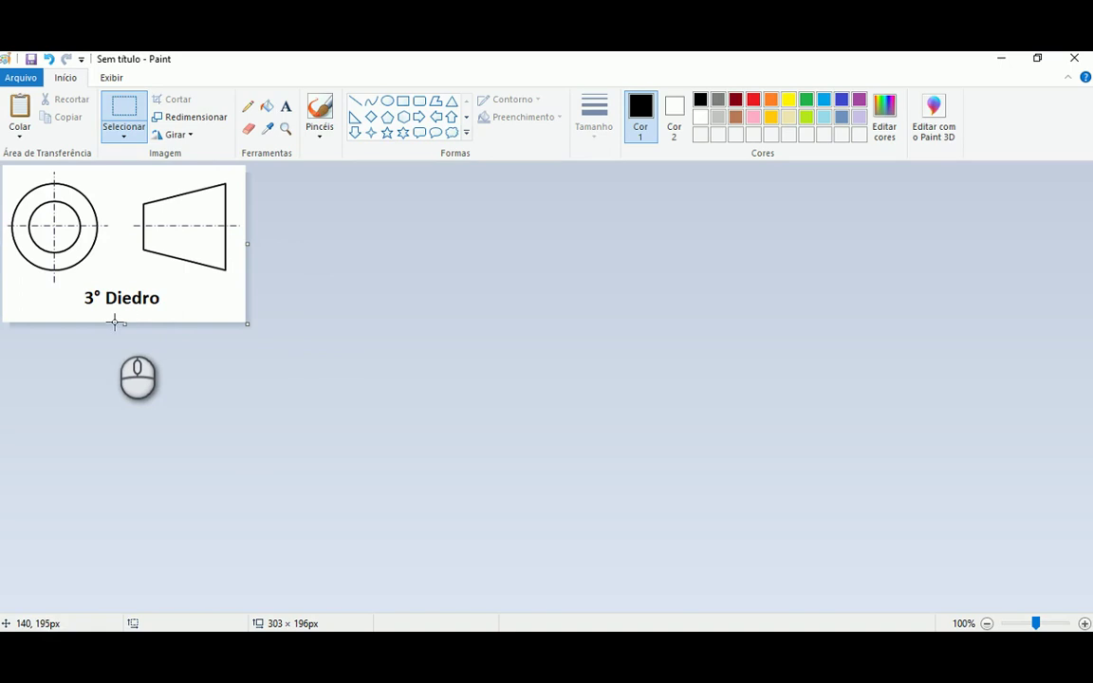
{"action": "left_click_drag", "start_coordinate": [127, 326], "coordinate": [131, 302]}
{"action": "left_click_drag", "start_coordinate": [137, 284], "coordinate": [136, 286]}
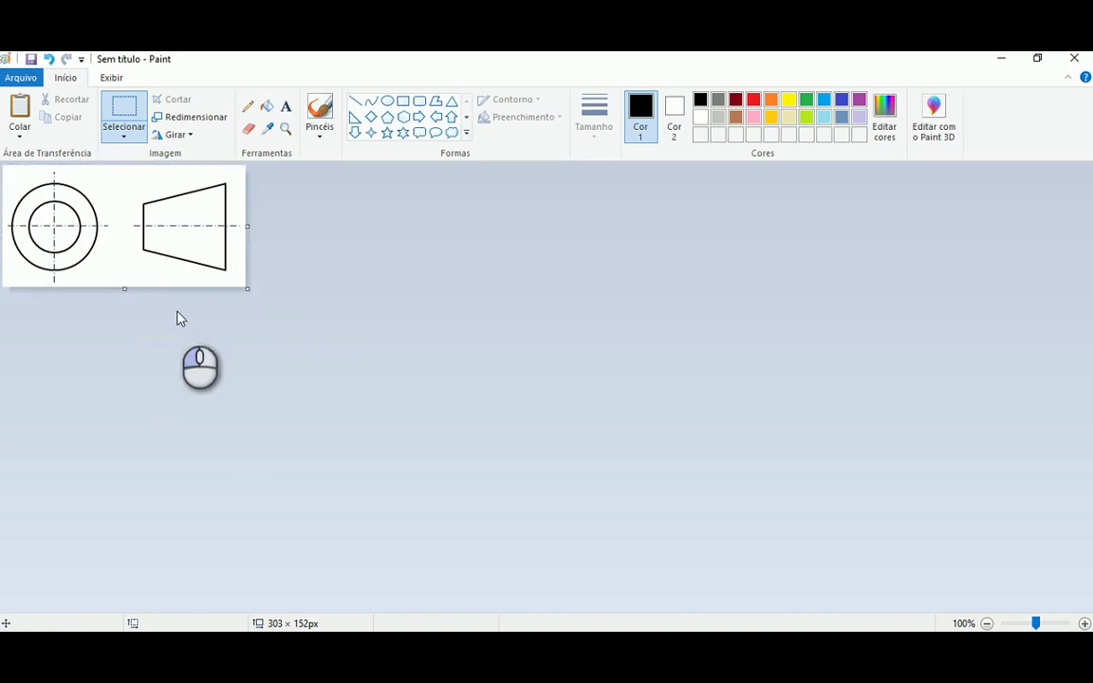
Step: Open the save dialog for the cropped image, cancel it, and close Paint without saving
{"action": "left_click", "coordinate": [27, 80]}
{"action": "left_click", "coordinate": [63, 217]}
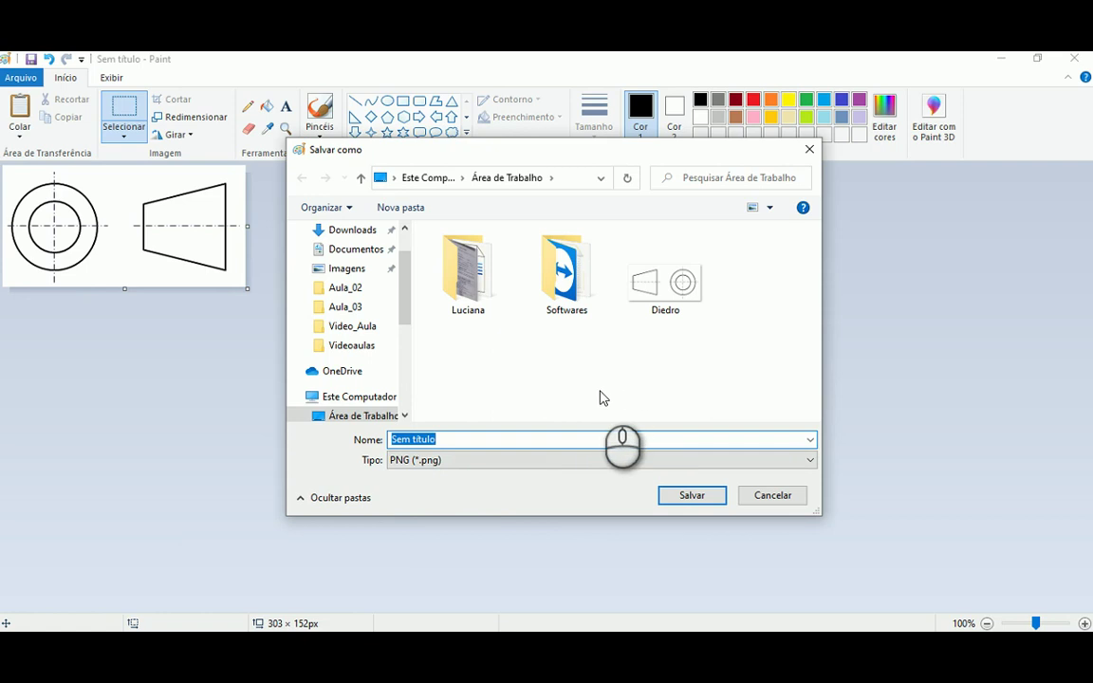
{"action": "left_click", "coordinate": [770, 495]}
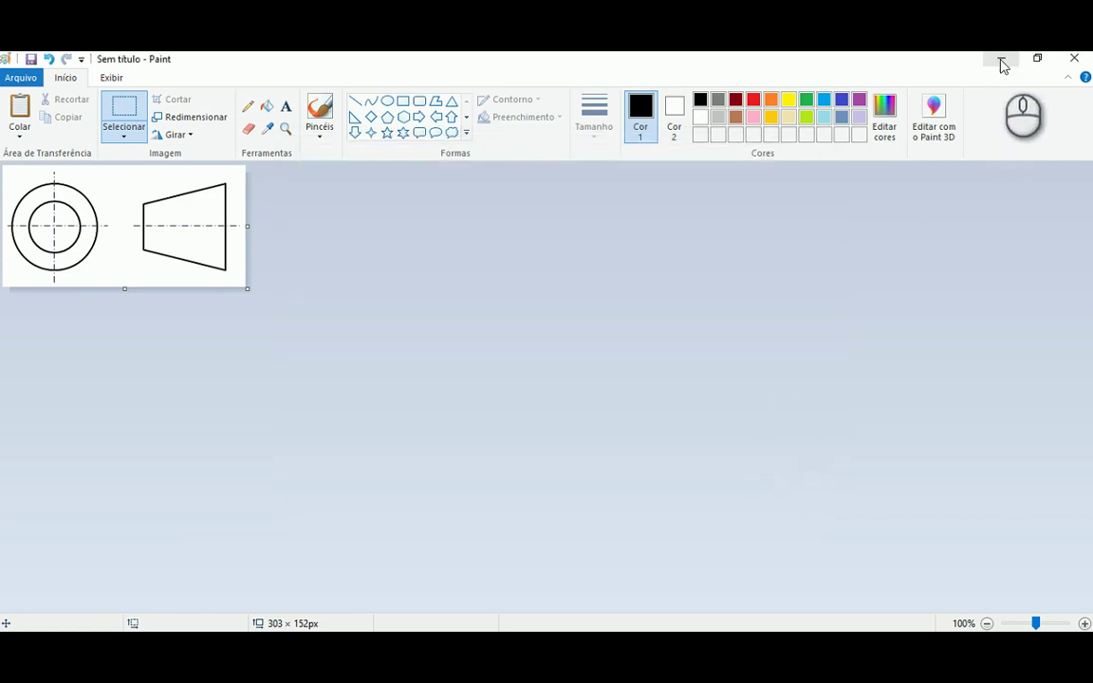
{"action": "left_click", "coordinate": [1064, 60]}
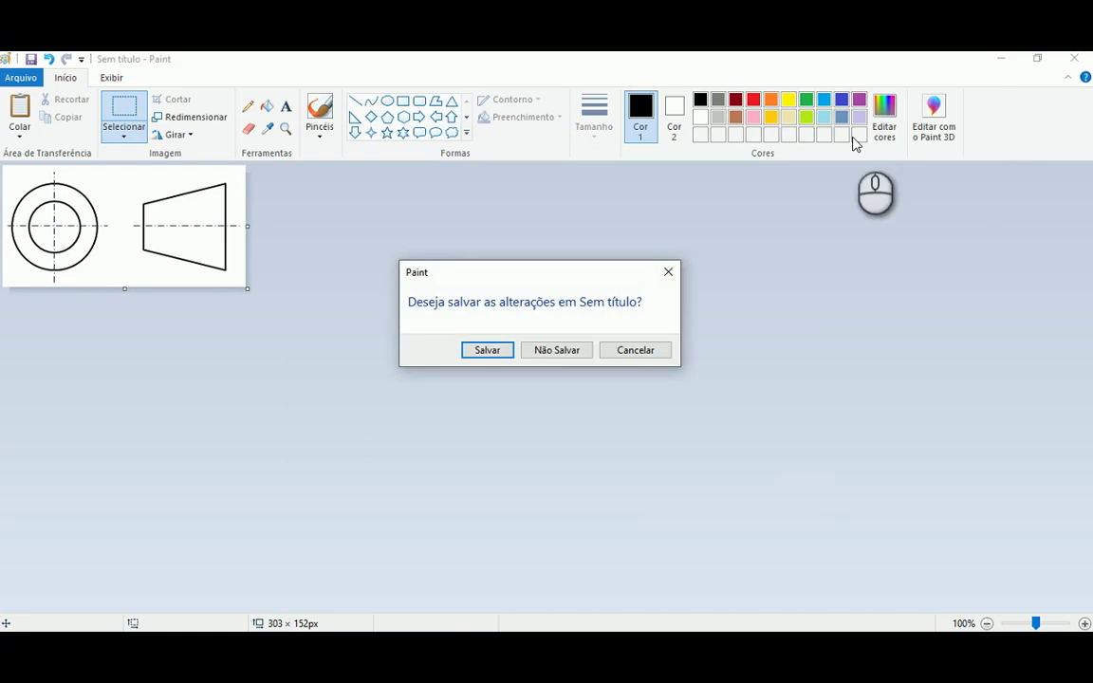
{"action": "left_click", "coordinate": [575, 348]}
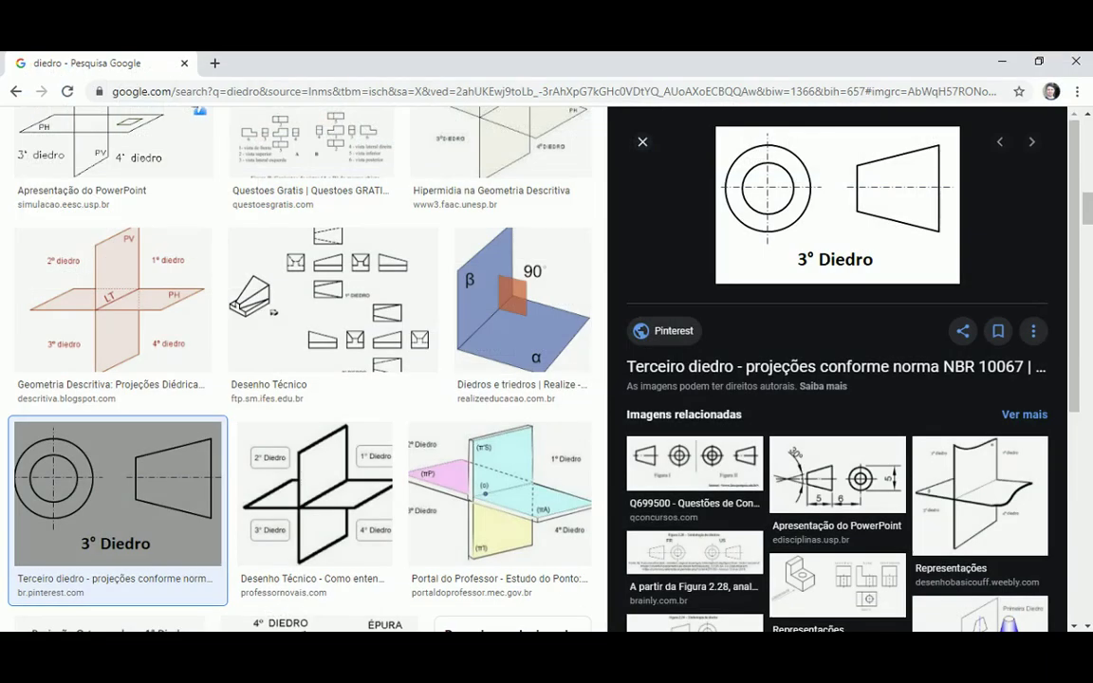
Step: Switch back to AutoCAD and attach the Diedro image from the desktop inside the "Projeção:" cell at scale factor 0.3
{"action": "left_click", "coordinate": [591, 647]}
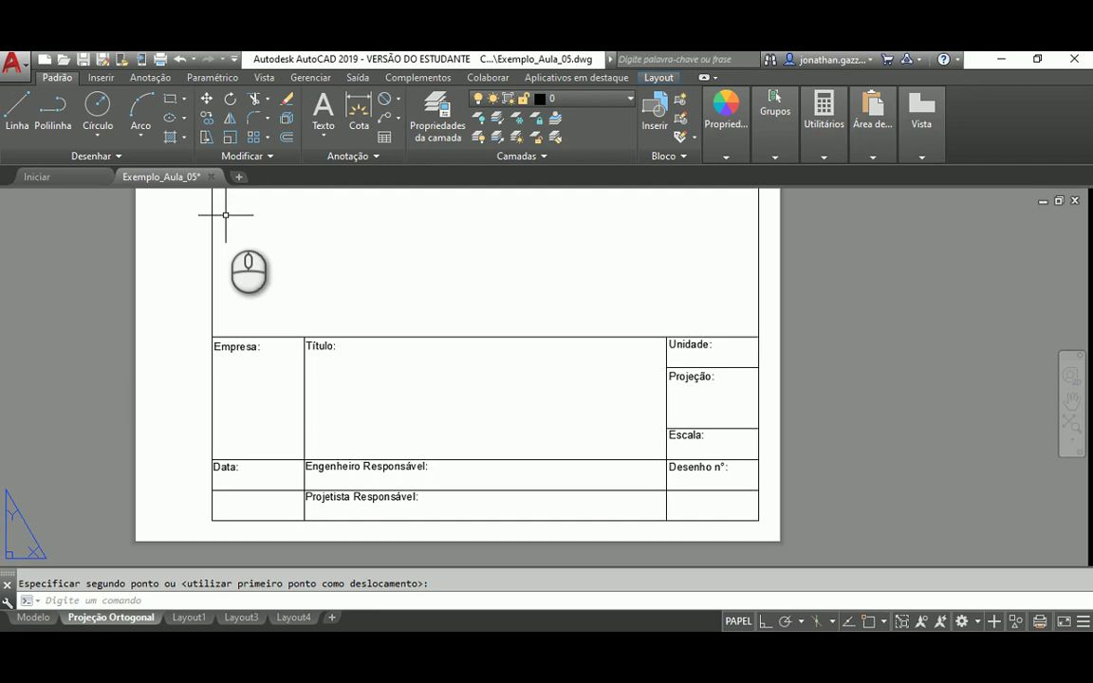
{"action": "left_click", "coordinate": [106, 79]}
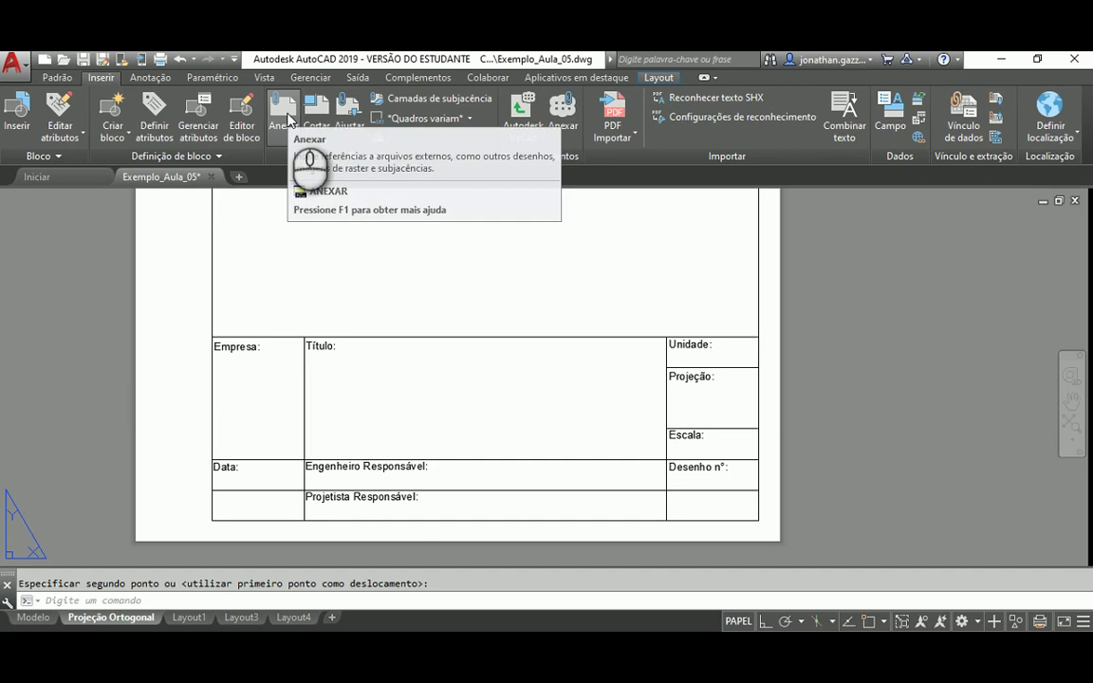
{"action": "left_click", "coordinate": [284, 112]}
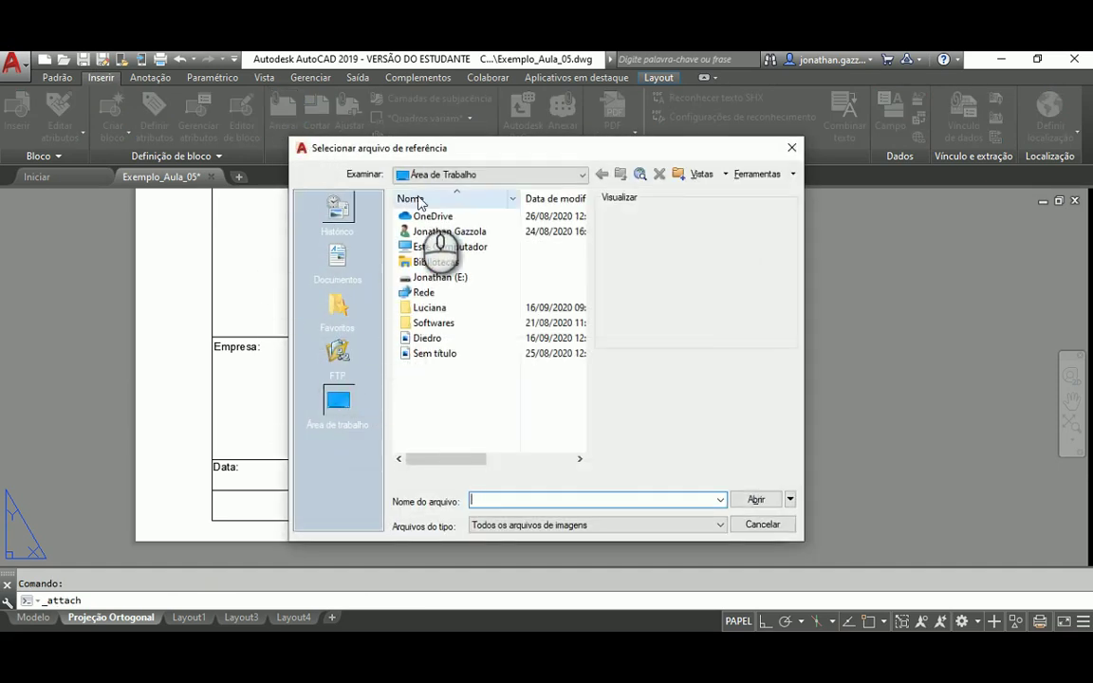
{"action": "left_click", "coordinate": [427, 337]}
{"action": "left_click", "coordinate": [757, 499]}
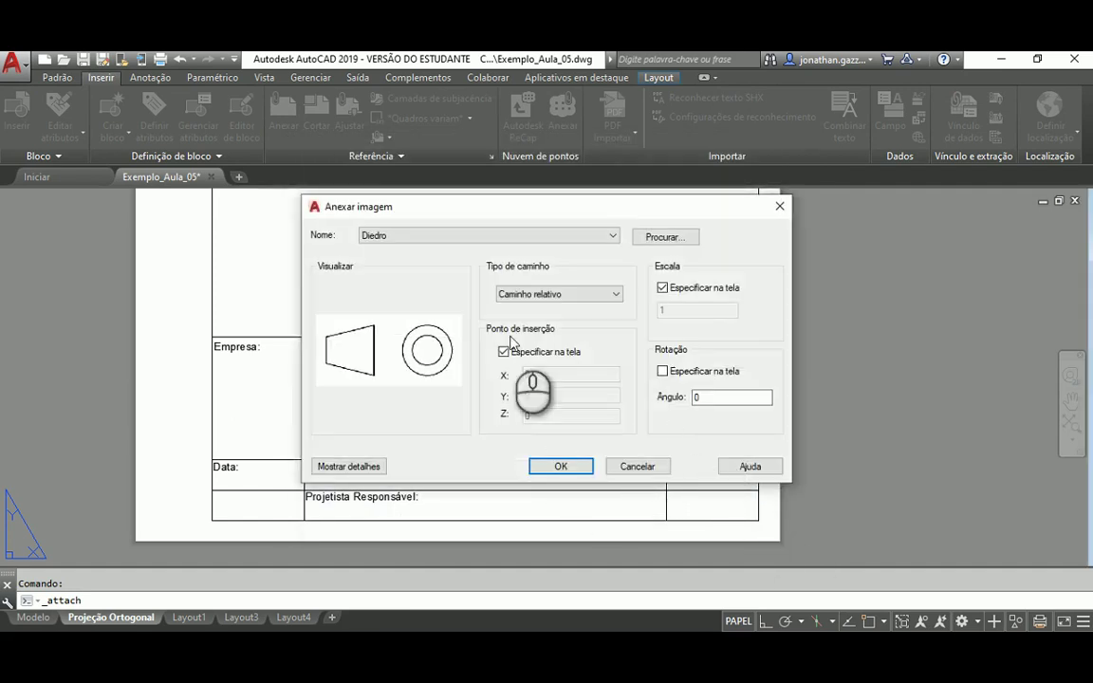
{"action": "left_click", "coordinate": [559, 466]}
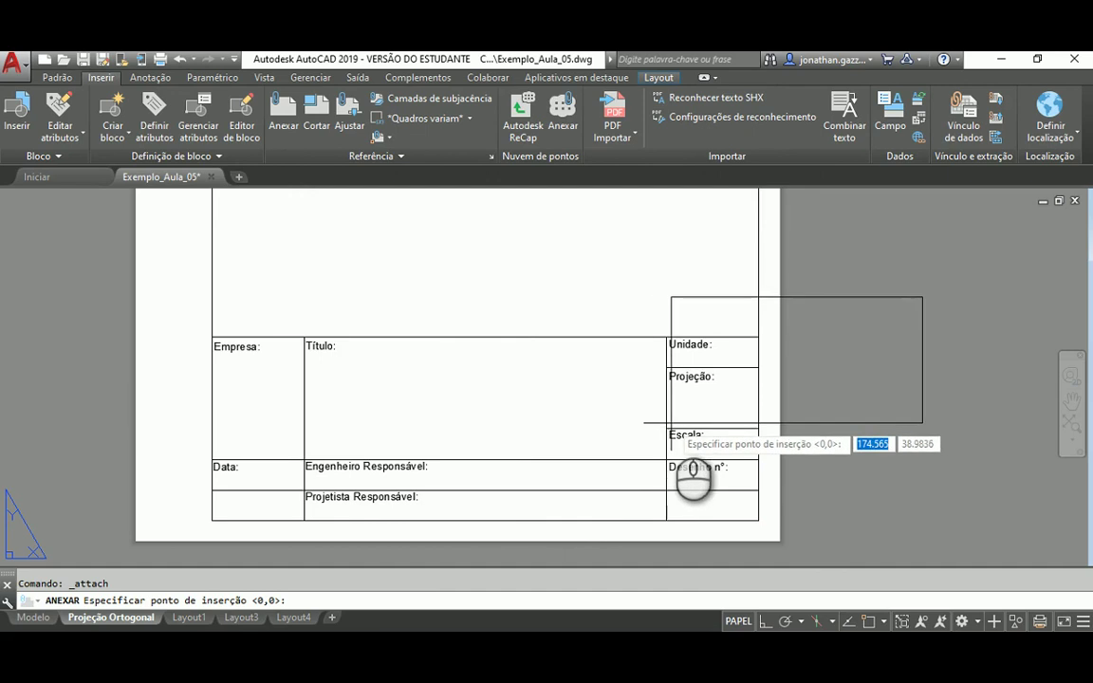
{"action": "left_click", "coordinate": [670, 423]}
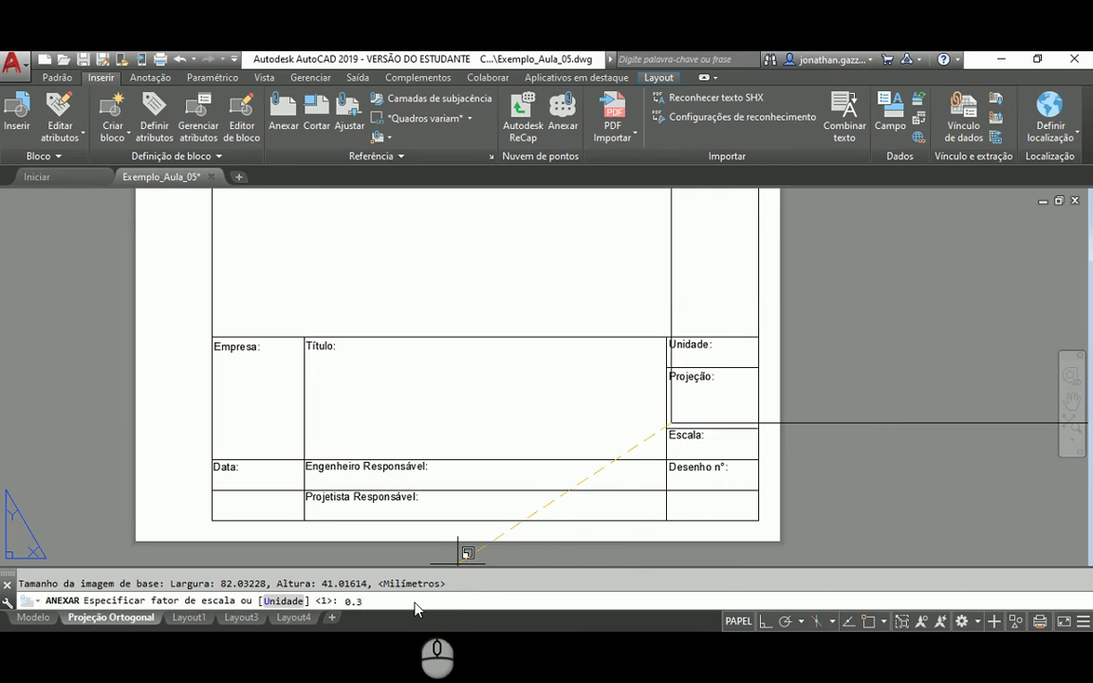
{"action": "key", "text": "Return"}
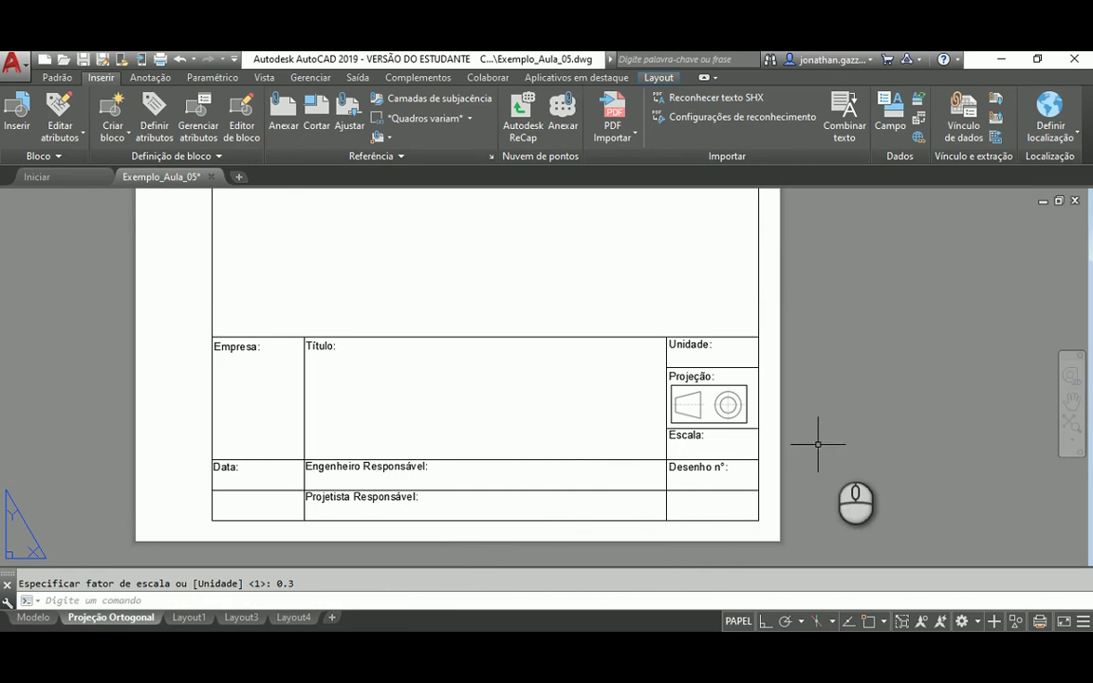
Step: Examine the attached projection symbol and its frame up close in the "Projeção:" cell
{"action": "left_click", "coordinate": [1071, 400]}
{"action": "left_click_drag", "start_coordinate": [774, 414], "coordinate": [599, 393]}
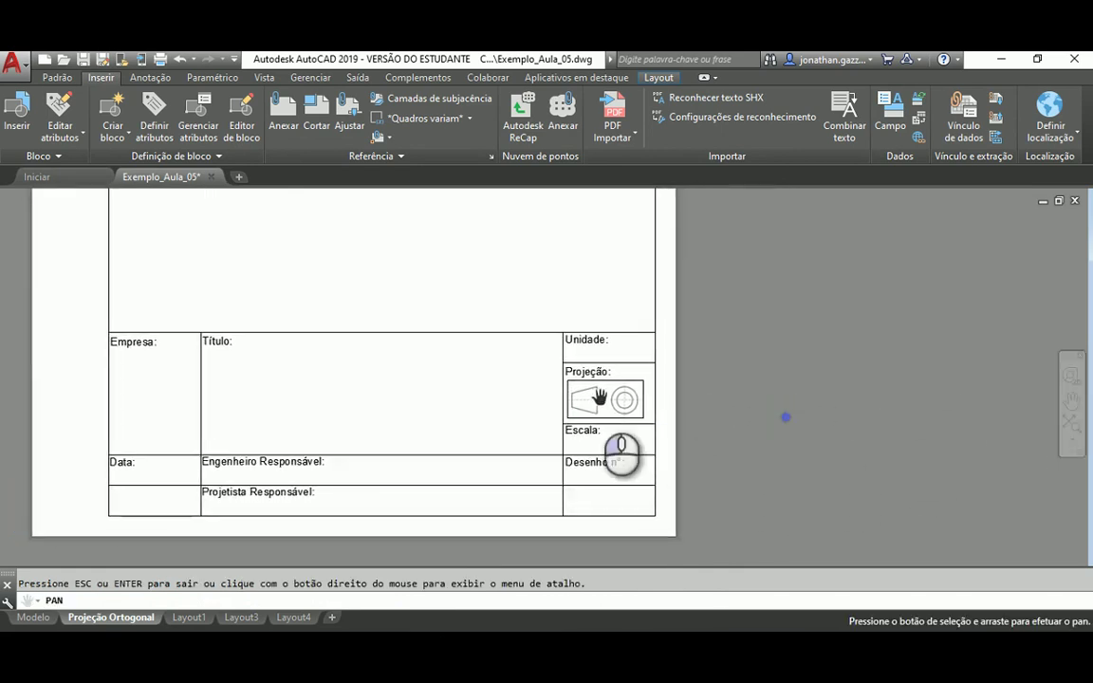
{"action": "scroll", "coordinate": [599, 393], "scroll_direction": "up", "scroll_amount": 4}
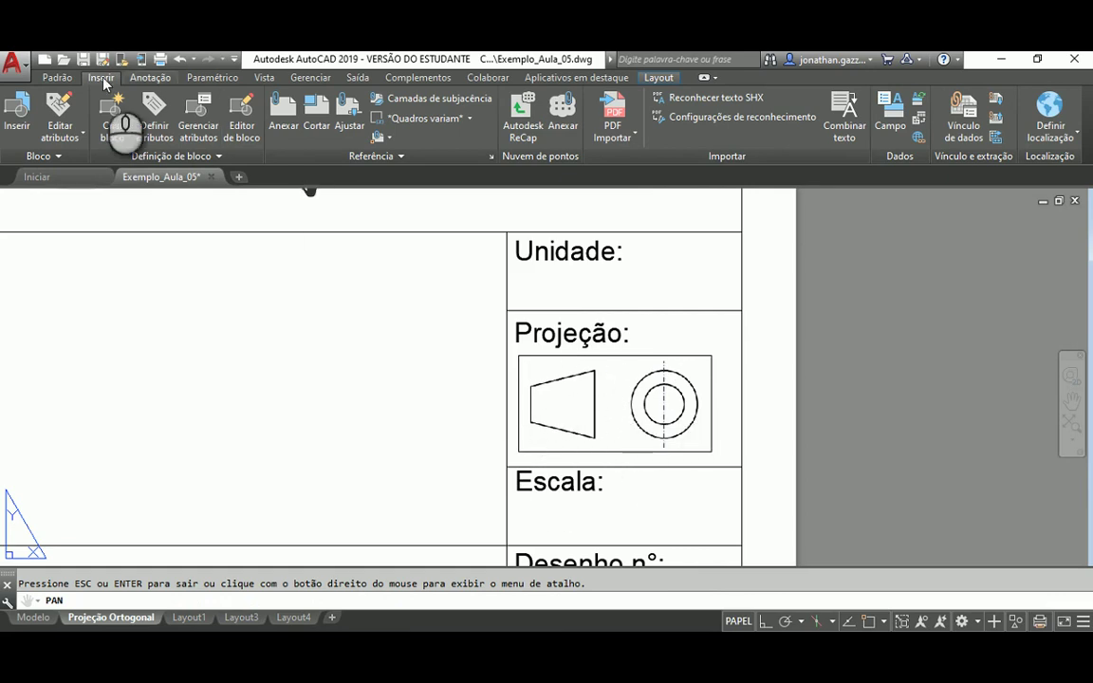
{"action": "left_click", "coordinate": [57, 77]}
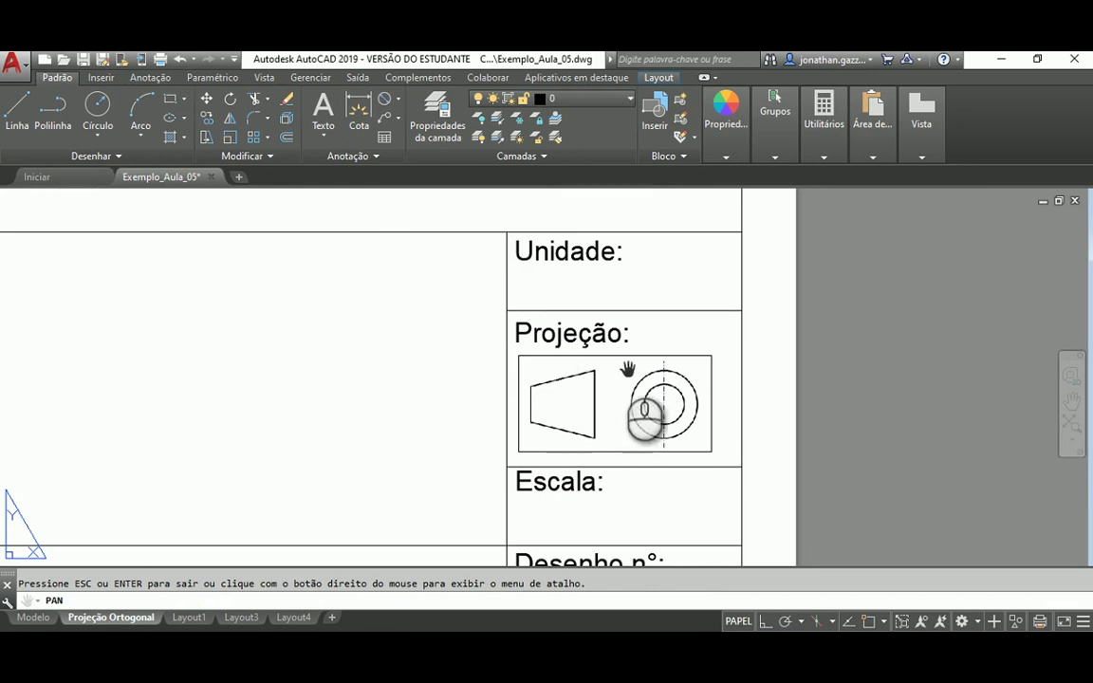
Step: Move the projection symbol image slightly to the right so it sits centred in the "Projeção:" cell
{"action": "left_click", "coordinate": [208, 100]}
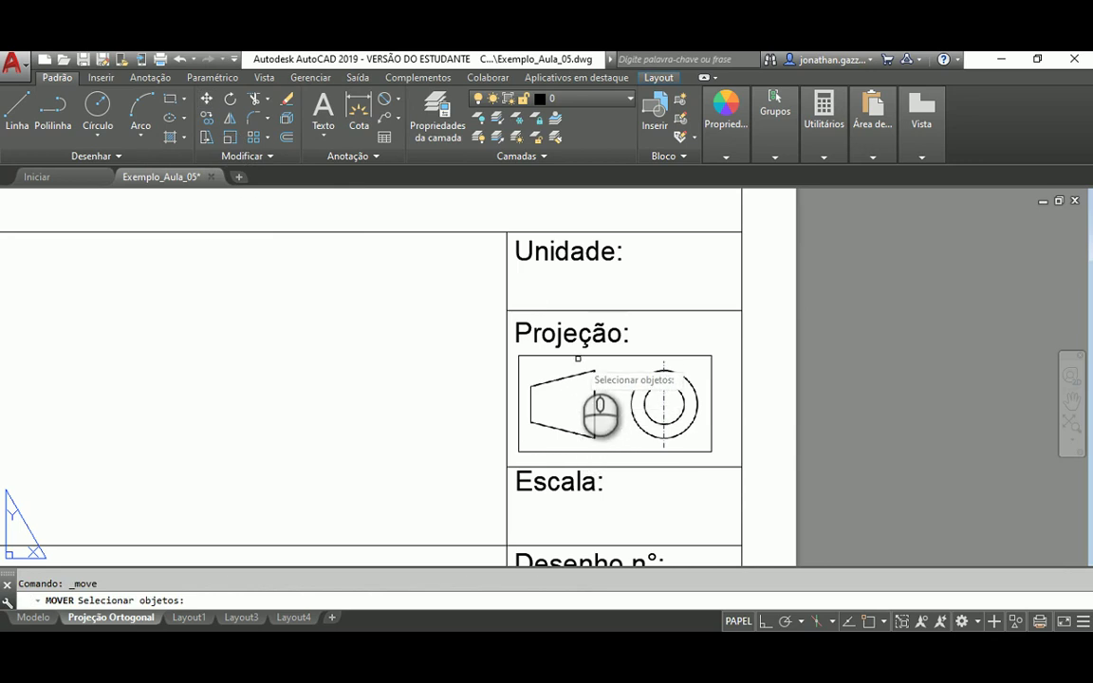
{"action": "left_click", "coordinate": [576, 357]}
{"action": "key", "text": "Return"}
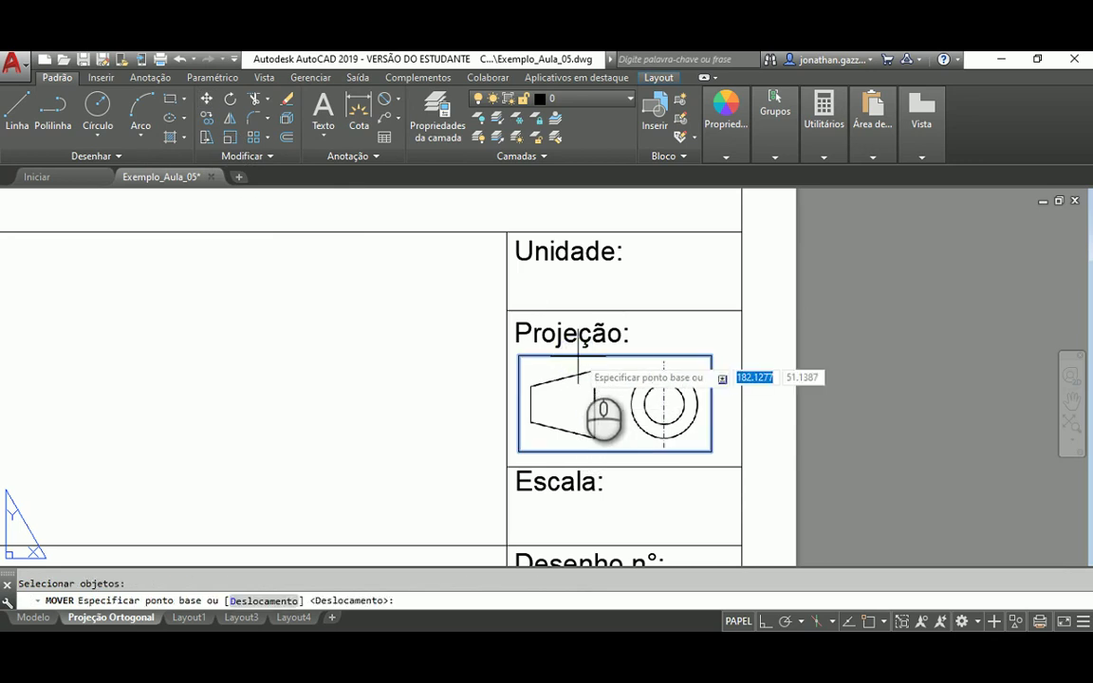
{"action": "left_click", "coordinate": [603, 390]}
{"action": "left_click", "coordinate": [618, 390]}
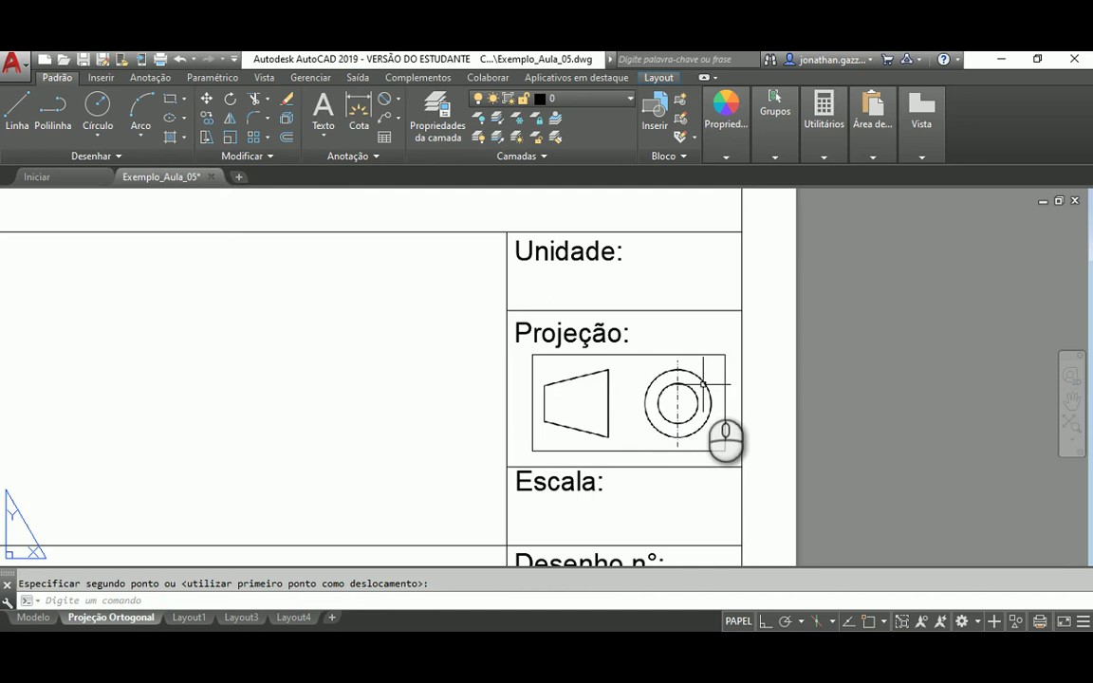
{"action": "scroll", "coordinate": [703, 385], "scroll_direction": "down", "scroll_amount": 5}
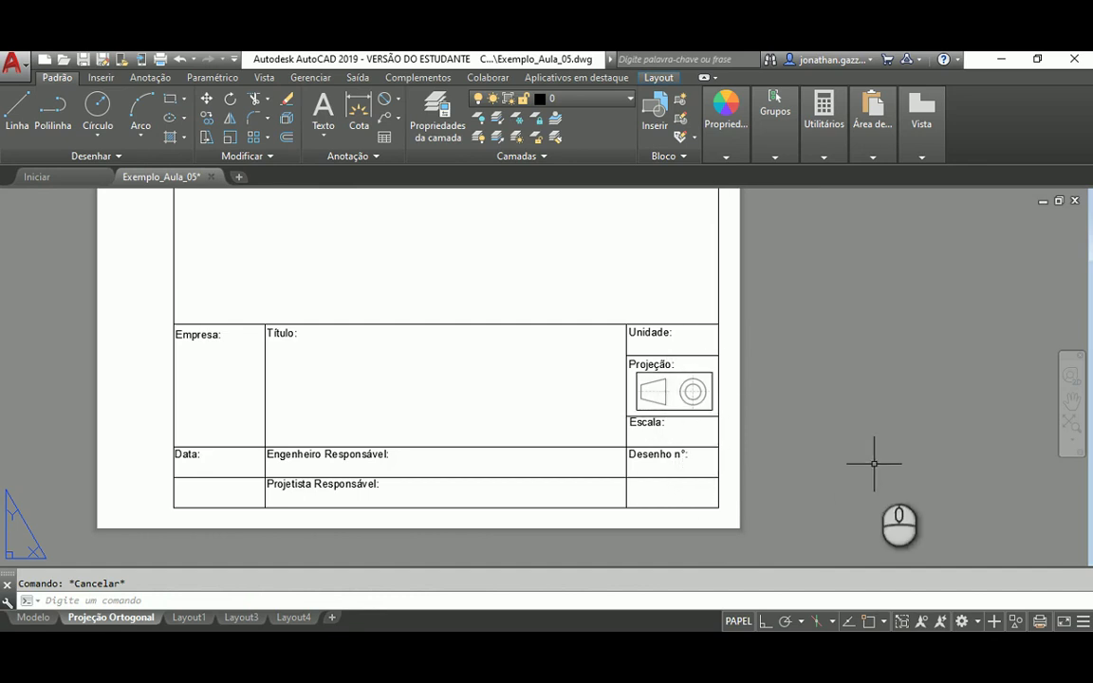
Step: Start the VIEWPORTS command, compare the two-, three- and four-viewport arrangements, and choose the single viewport (Único)
{"action": "left_click", "coordinate": [1071, 401]}
{"action": "left_click_drag", "start_coordinate": [734, 366], "coordinate": [756, 464]}
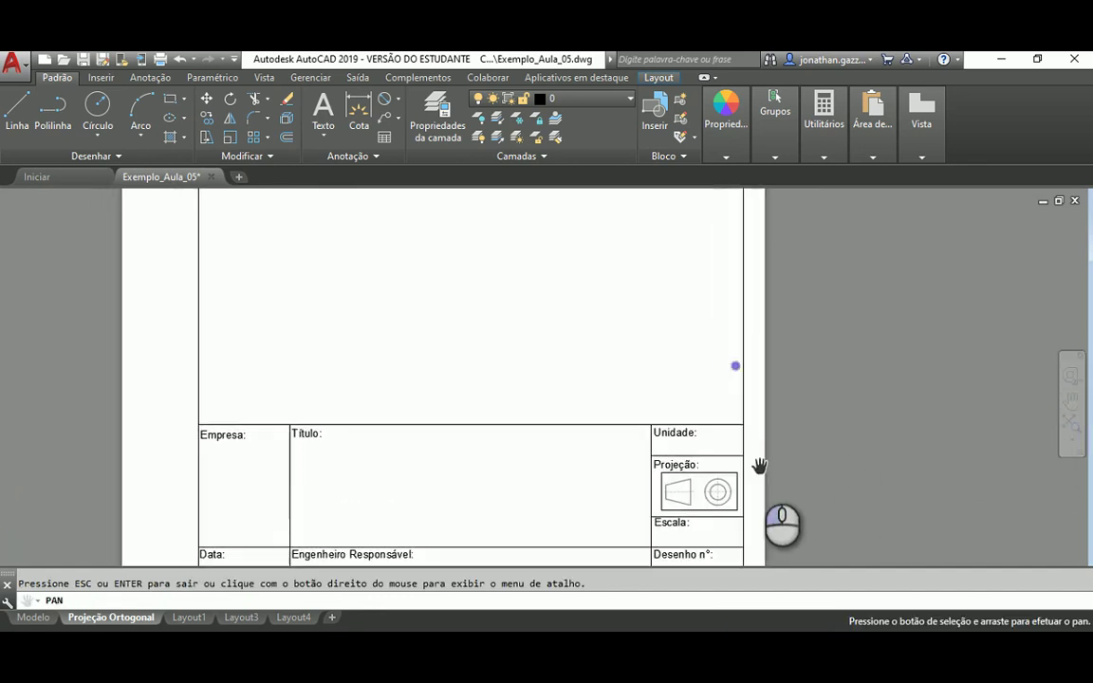
{"action": "scroll", "coordinate": [759, 470], "scroll_direction": "down", "scroll_amount": 2}
{"action": "scroll", "coordinate": [759, 470], "scroll_direction": "down", "scroll_amount": 2}
{"action": "left_click_drag", "start_coordinate": [695, 366], "coordinate": [584, 390]}
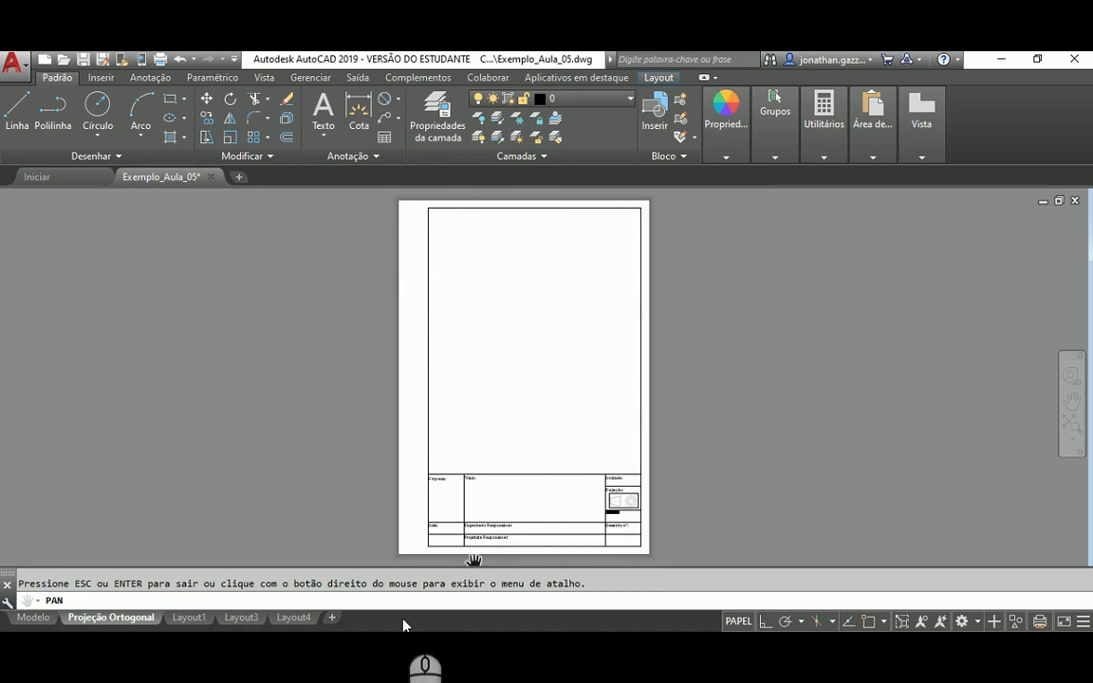
{"action": "left_click", "coordinate": [247, 600]}
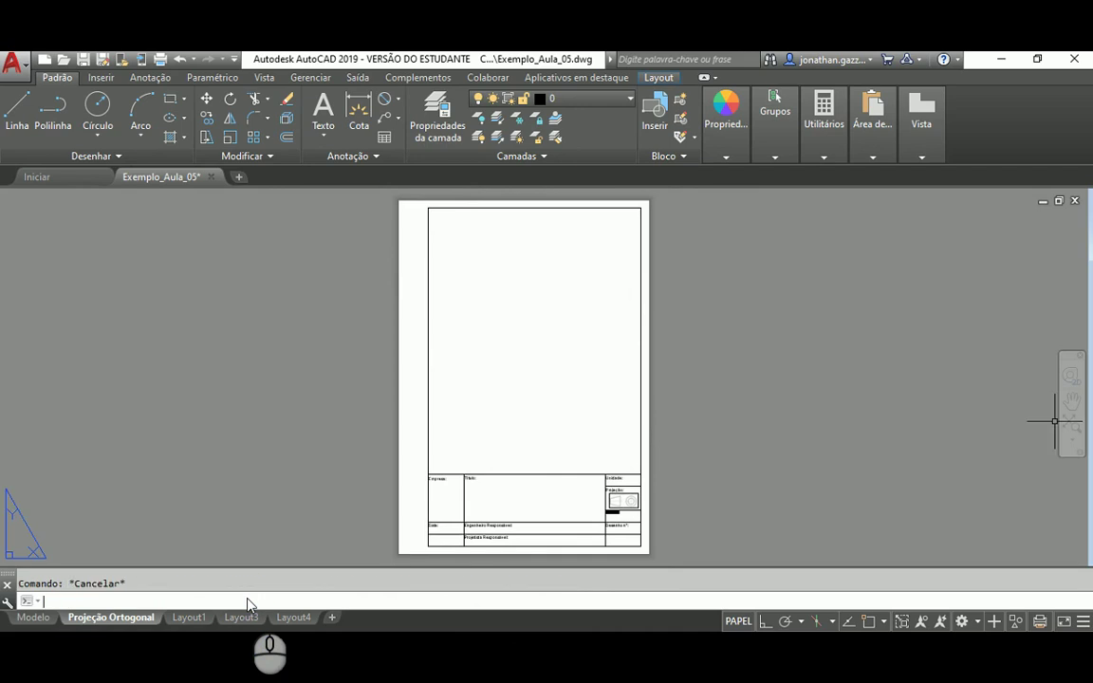
{"action": "type", "text": "viewpor"}
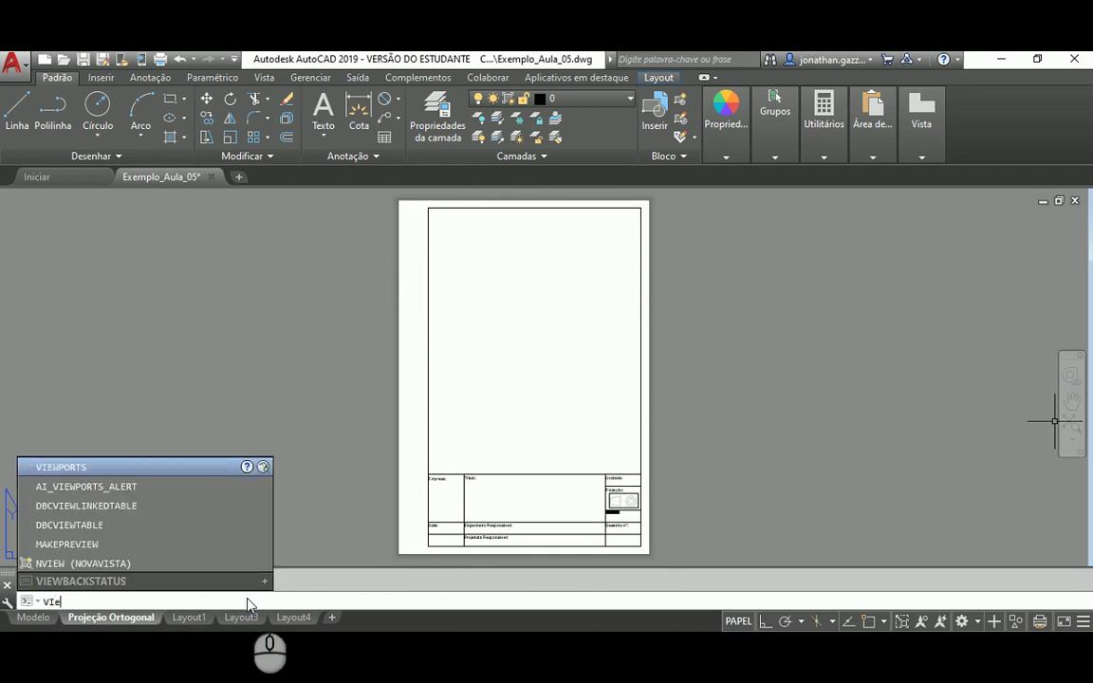
{"action": "type", "text": "t"}
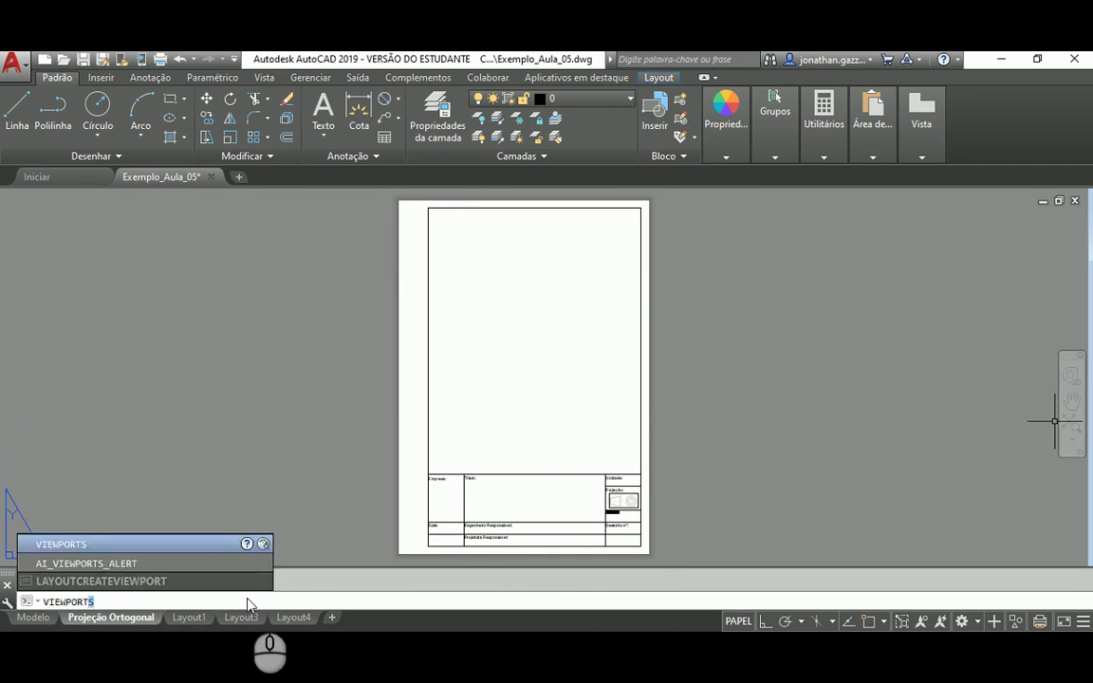
{"action": "type", "text": "s"}
{"action": "key", "text": "Return"}
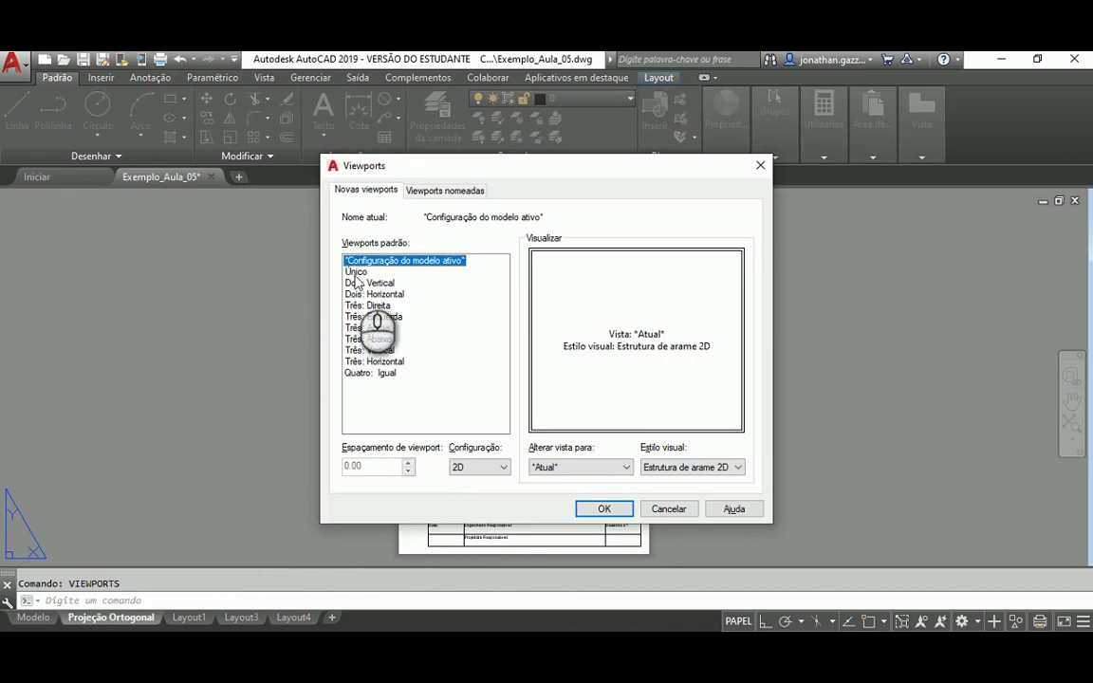
{"action": "left_click", "coordinate": [358, 272]}
{"action": "left_click", "coordinate": [375, 283]}
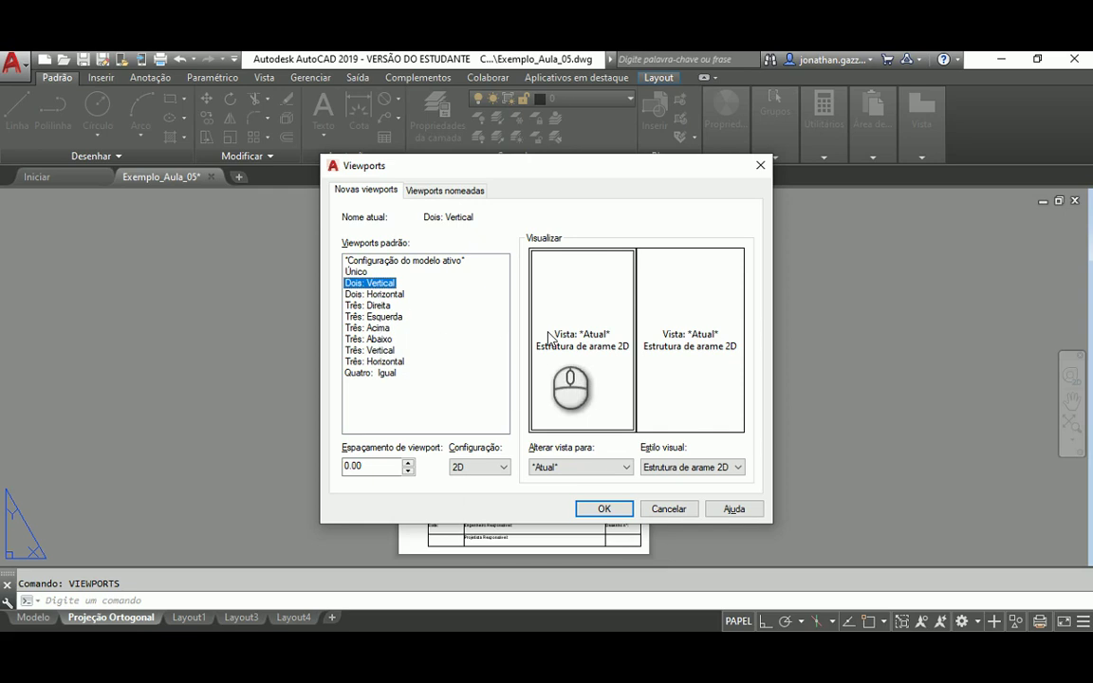
{"action": "left_click", "coordinate": [379, 306]}
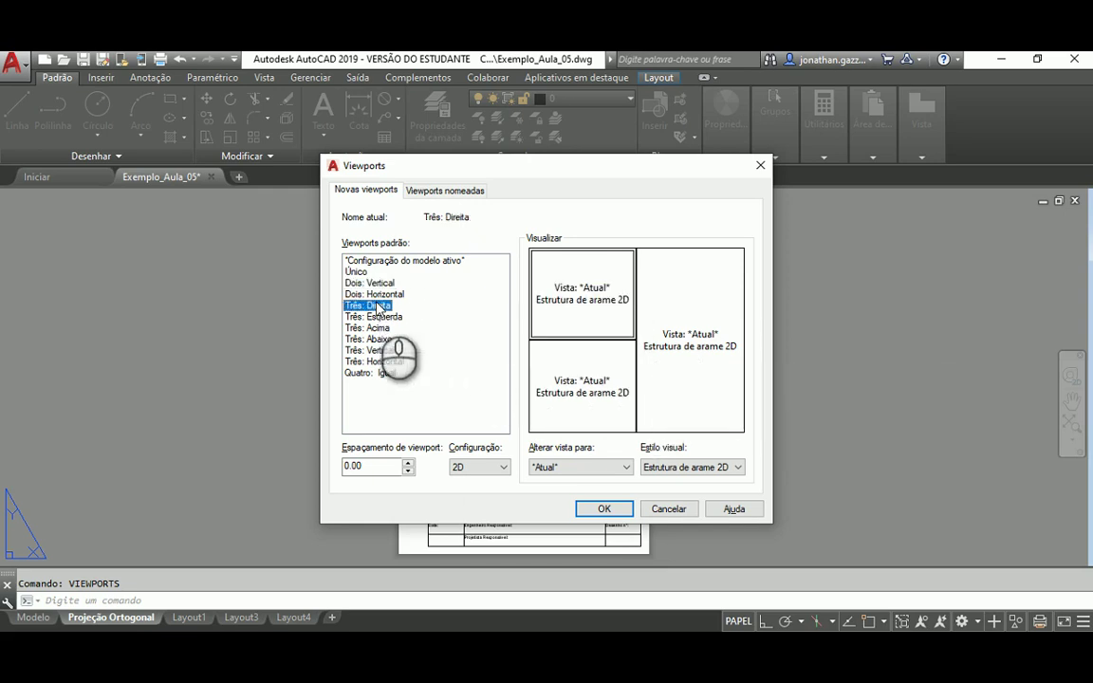
{"action": "left_click", "coordinate": [376, 373]}
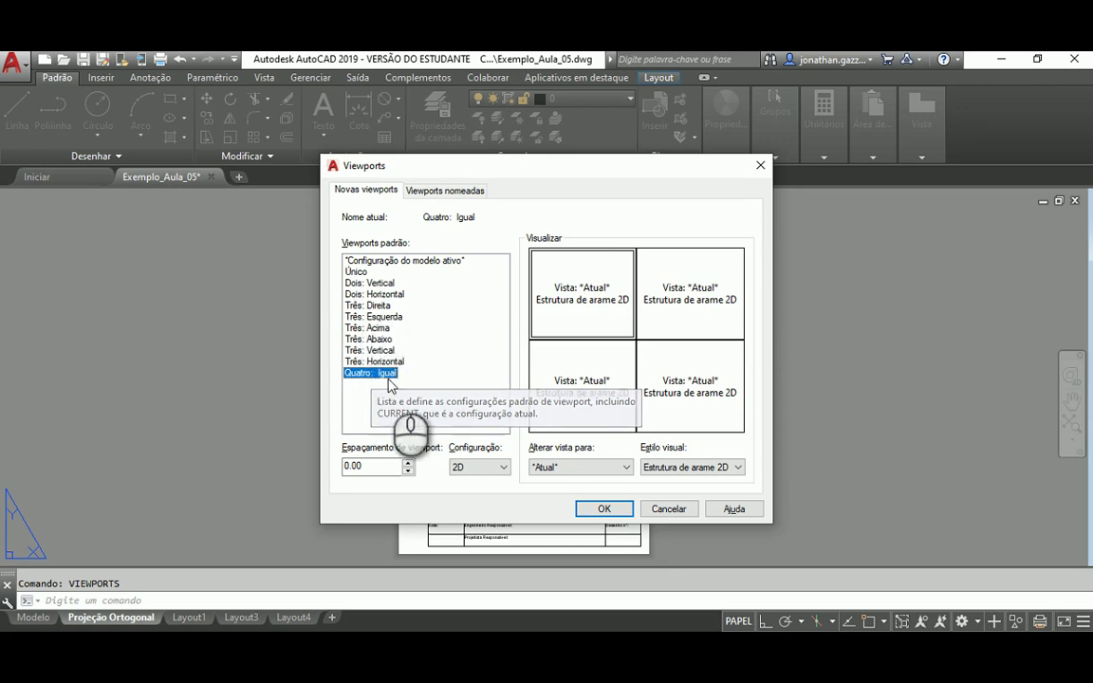
{"action": "left_click", "coordinate": [357, 272]}
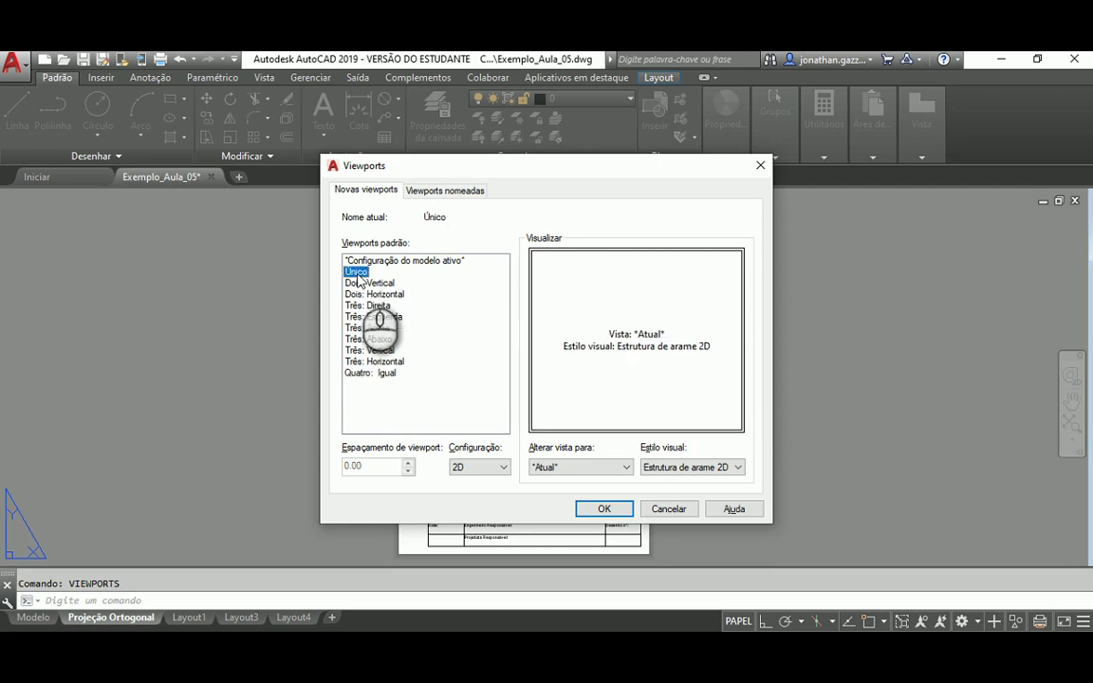
Step: Place the viewport with object snap on, from the margin frame's upper-left corner to the title block's upper-right corner
{"action": "left_click", "coordinate": [609, 510]}
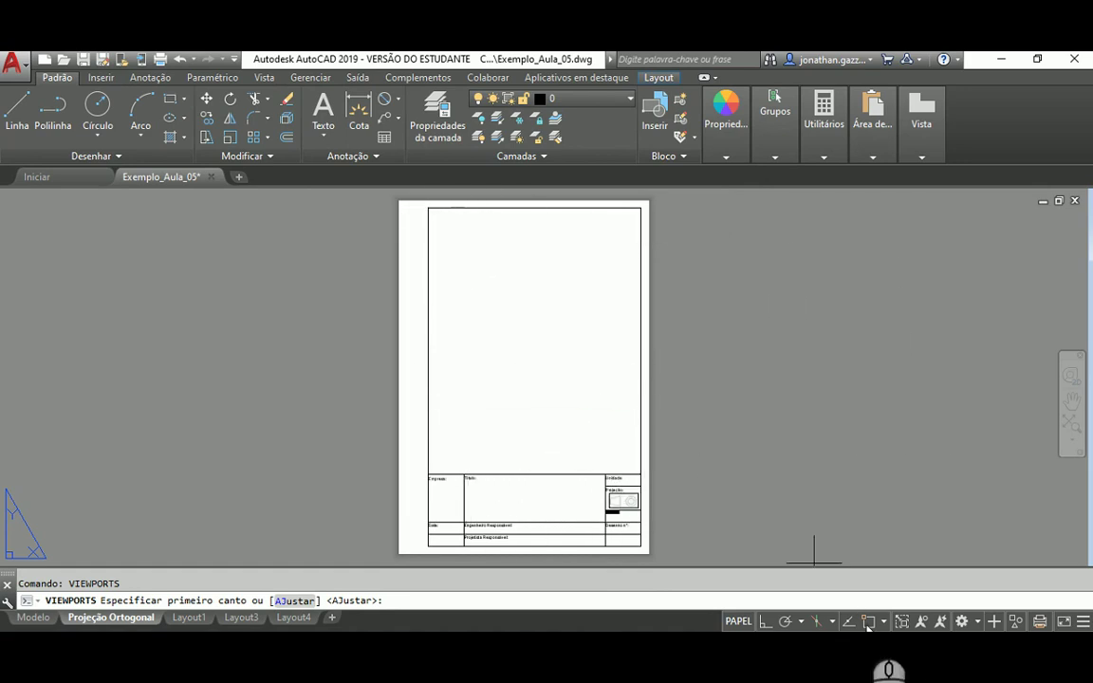
{"action": "left_click", "coordinate": [429, 208]}
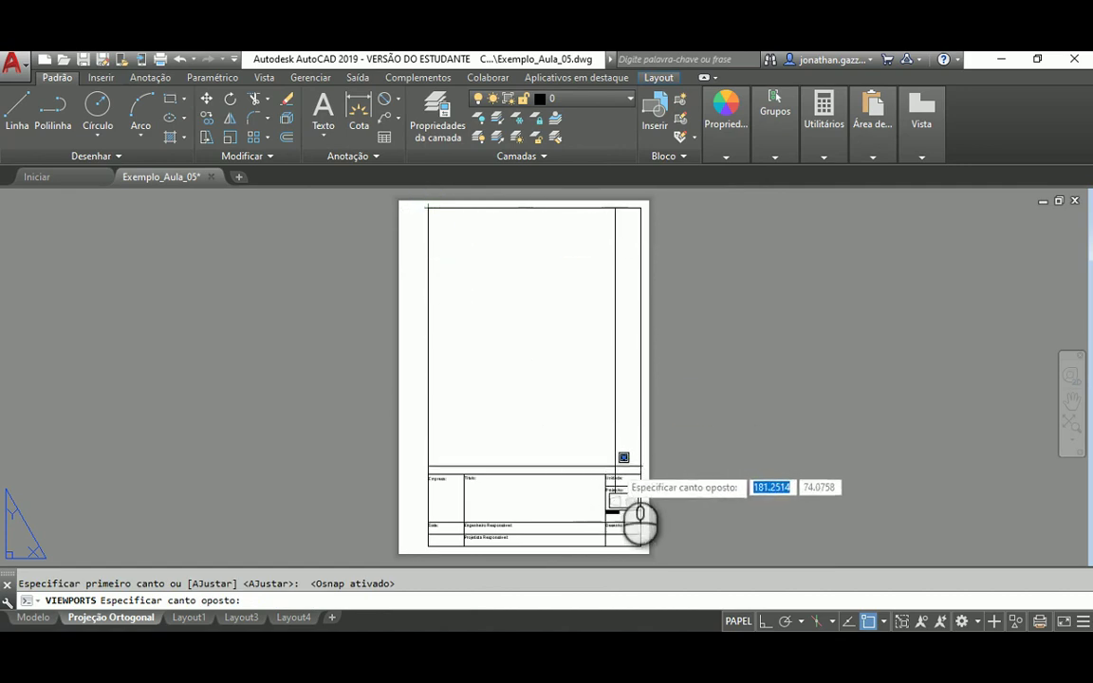
{"action": "left_click", "coordinate": [640, 468]}
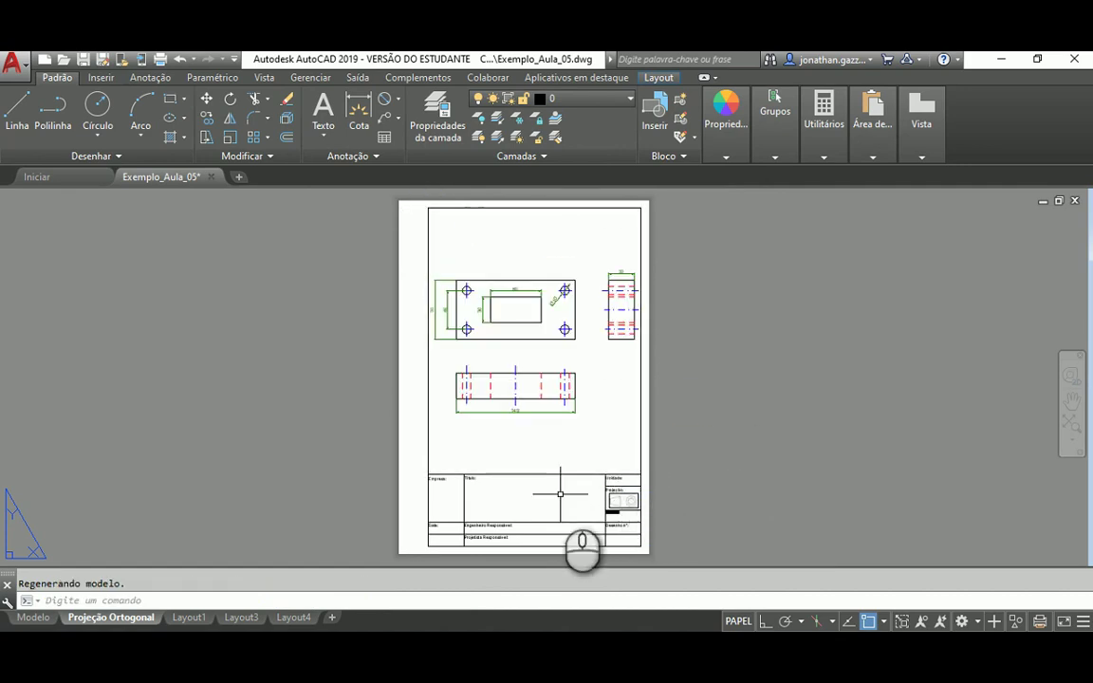
Step: Examine the dimensioned views of the part inside the new viewport and check the viewport's frame
{"action": "scroll", "coordinate": [583, 288], "scroll_direction": "up", "scroll_amount": 4}
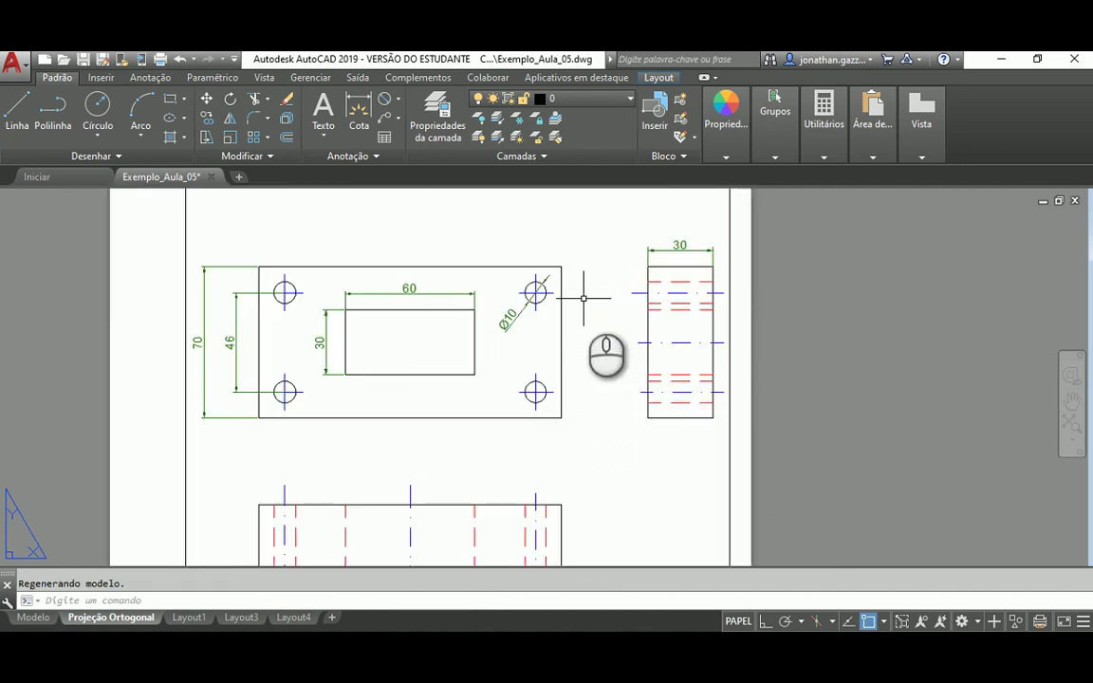
{"action": "scroll", "coordinate": [482, 330], "scroll_direction": "down", "scroll_amount": 3}
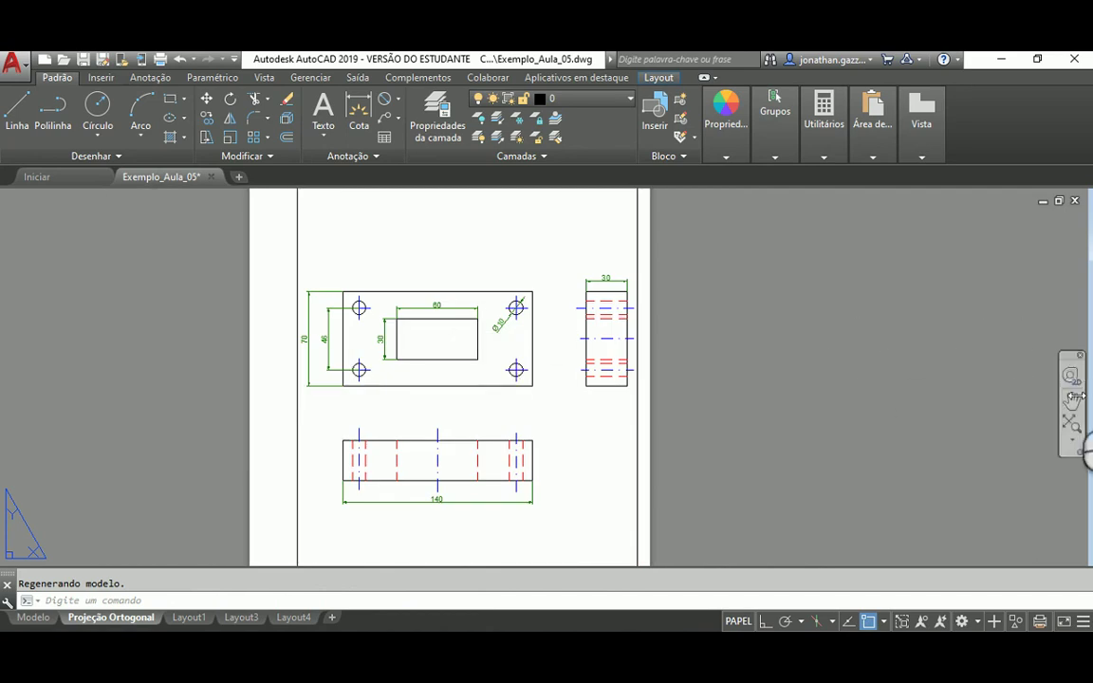
{"action": "left_click", "coordinate": [636, 334]}
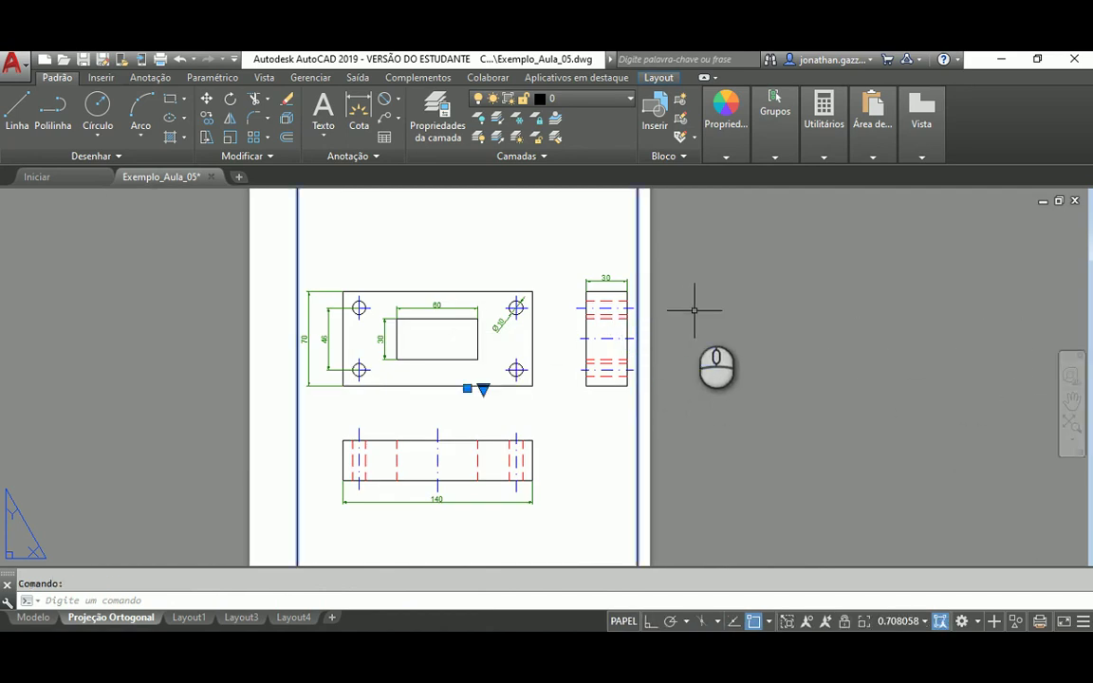
{"action": "key", "text": "Escape"}
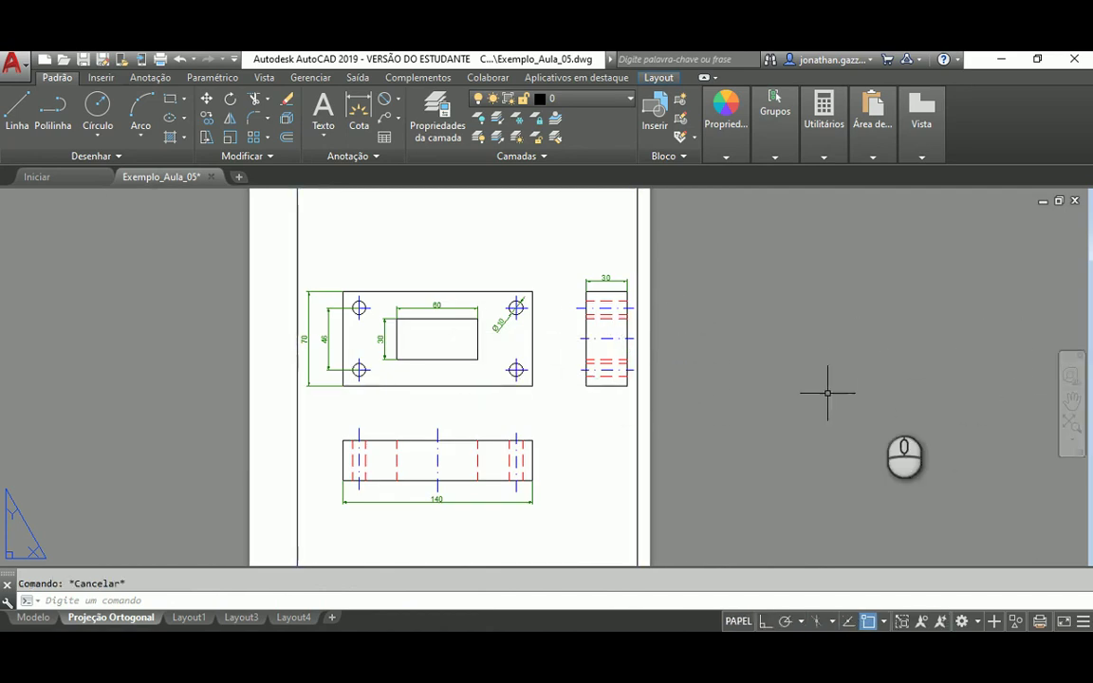
{"action": "left_click", "coordinate": [1070, 403]}
{"action": "left_click_drag", "start_coordinate": [709, 396], "coordinate": [756, 383]}
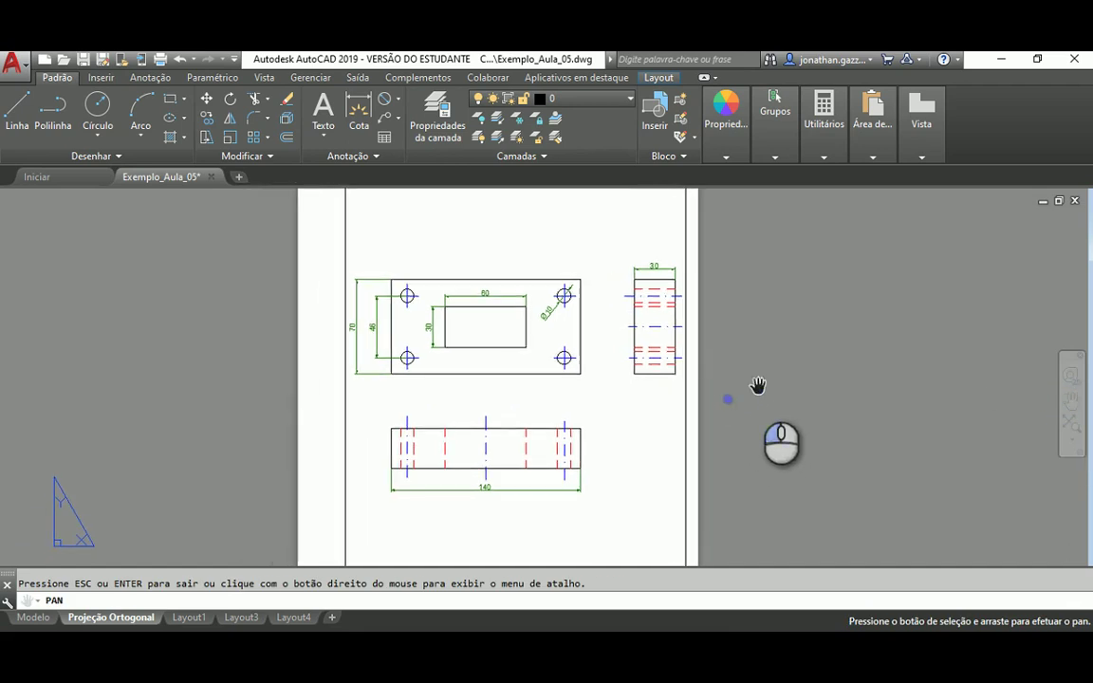
{"action": "mouse_move", "coordinate": [536, 315]}
{"action": "left_mouse_down"}
{"action": "mouse_move", "coordinate": [548, 360]}
{"action": "mouse_move", "coordinate": [543, 272]}
{"action": "mouse_move", "coordinate": [540, 322]}
{"action": "left_mouse_up"}
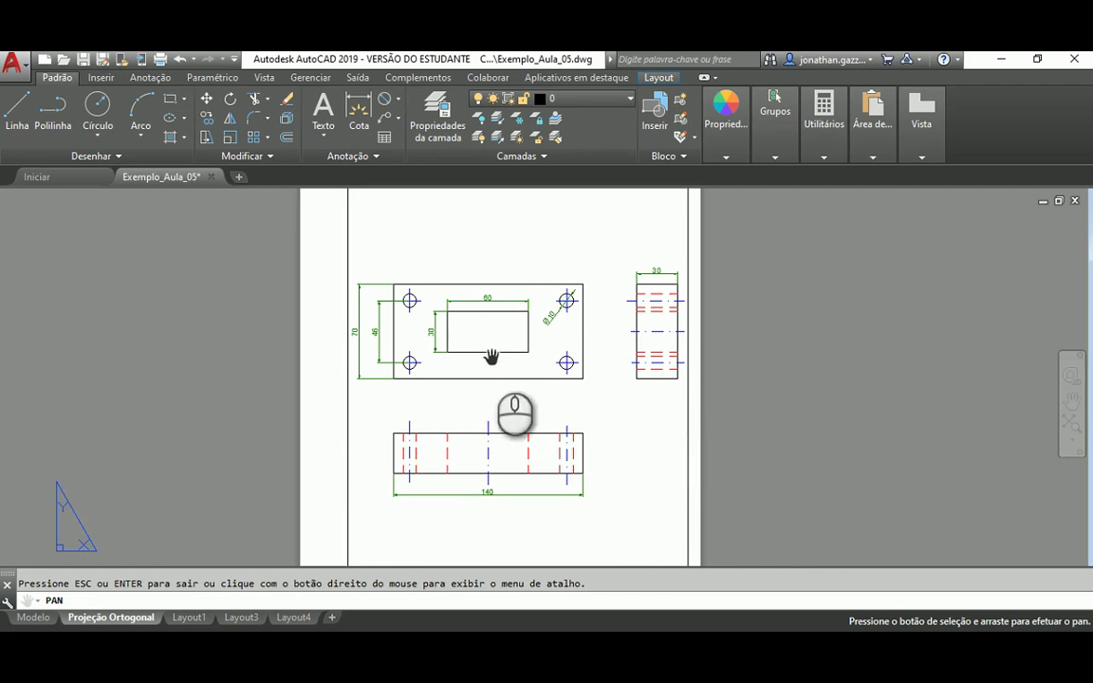
{"action": "key", "text": "Escape"}
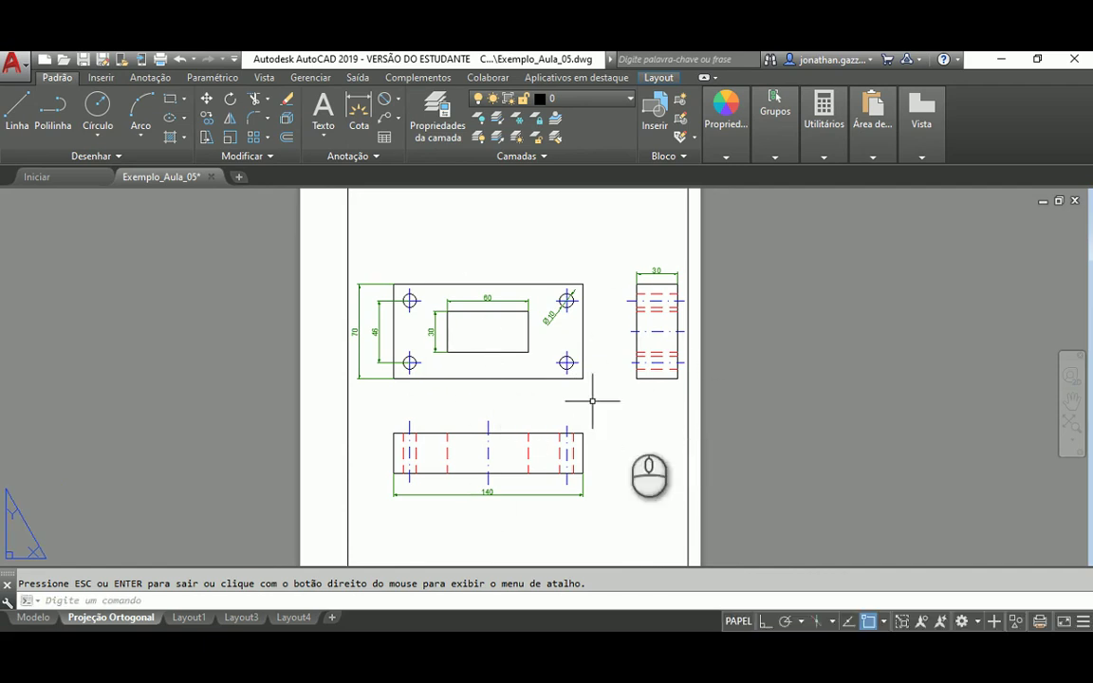
Step: Maximize the viewport into model space and return to the Projeção Ortogonal layout
{"action": "double_click", "coordinate": [687, 403]}
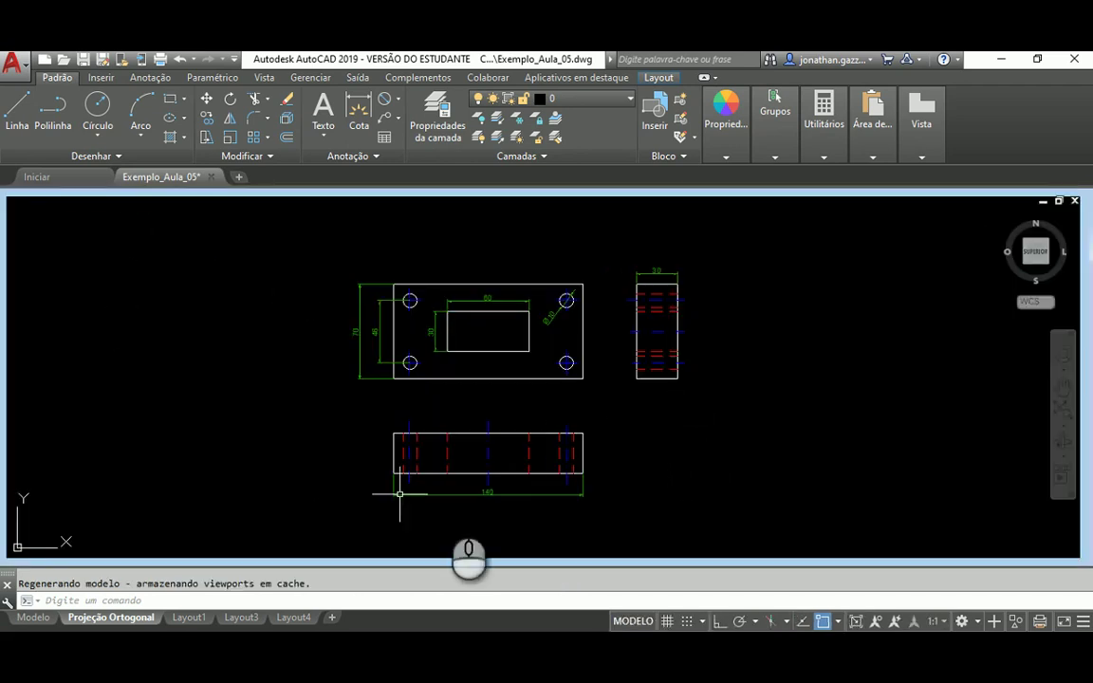
{"action": "left_click", "coordinate": [89, 618]}
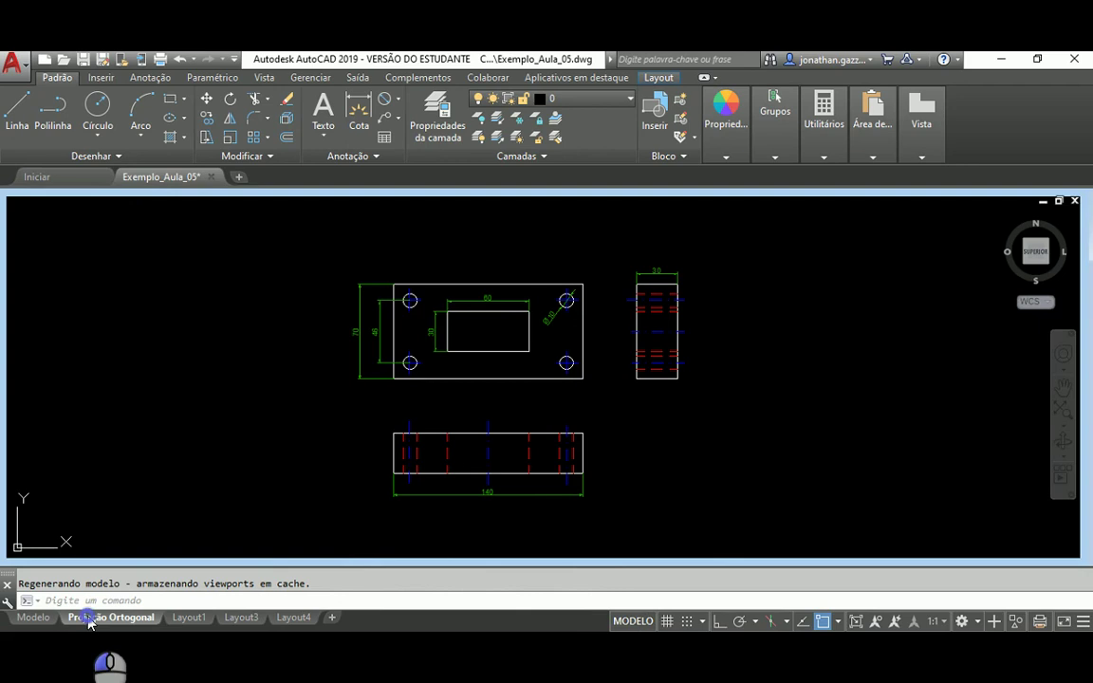
{"action": "left_click", "coordinate": [39, 616]}
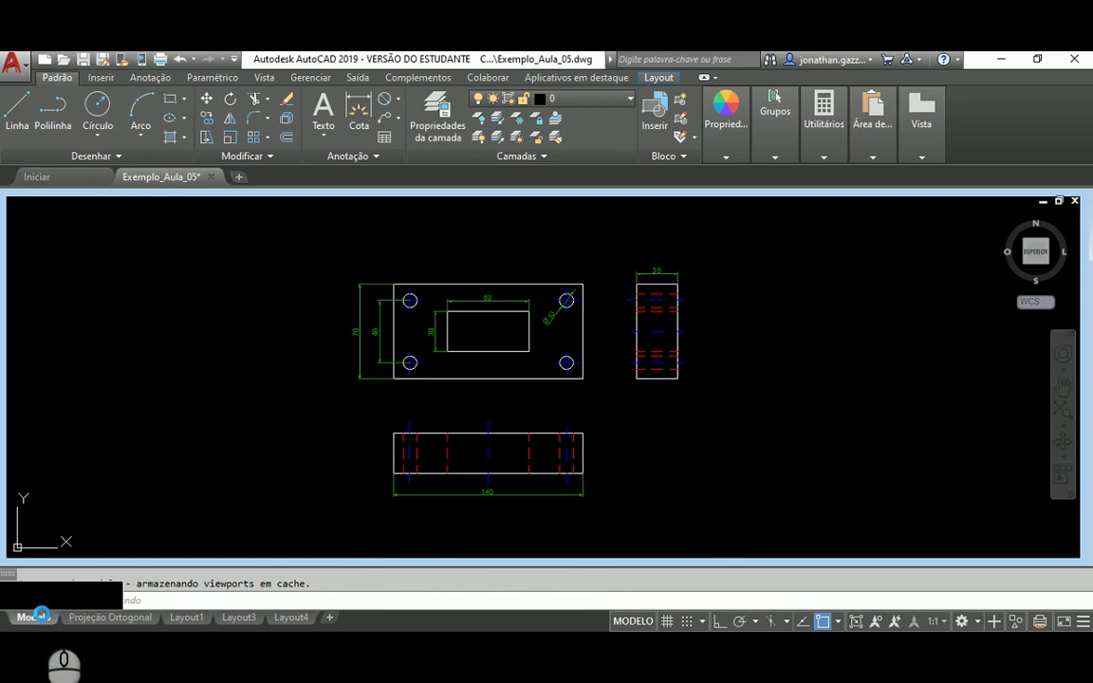
{"action": "left_click", "coordinate": [94, 618]}
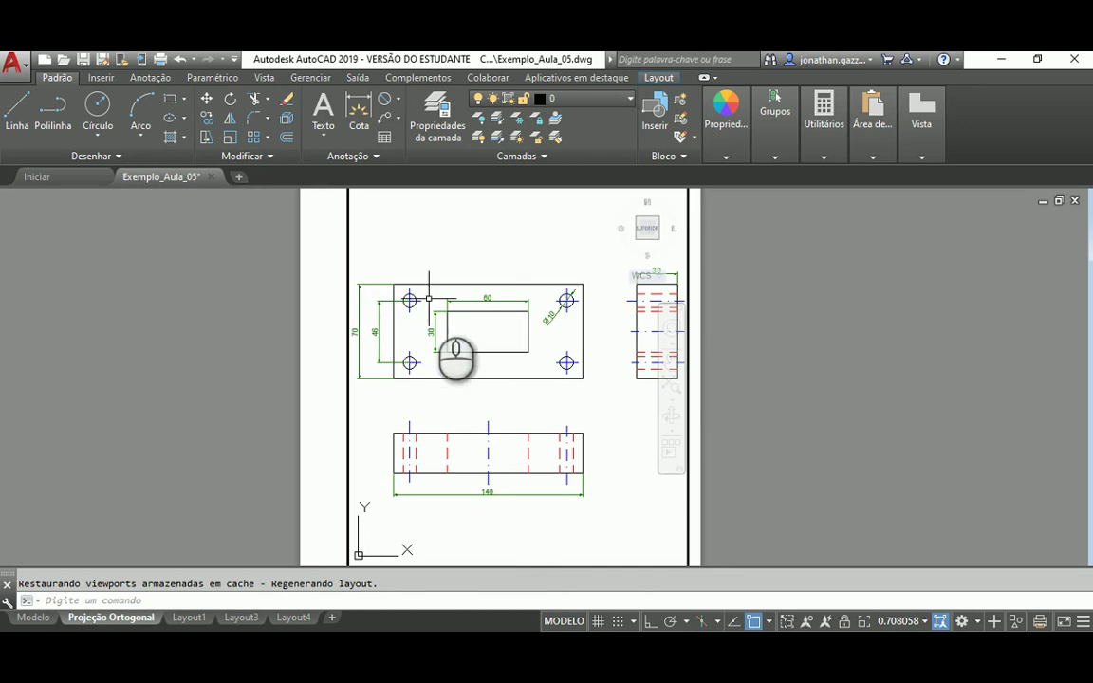
Step: Adjust the position and zoom of the part's views slightly inside the active viewport, and return to paper space
{"action": "left_click", "coordinate": [671, 359]}
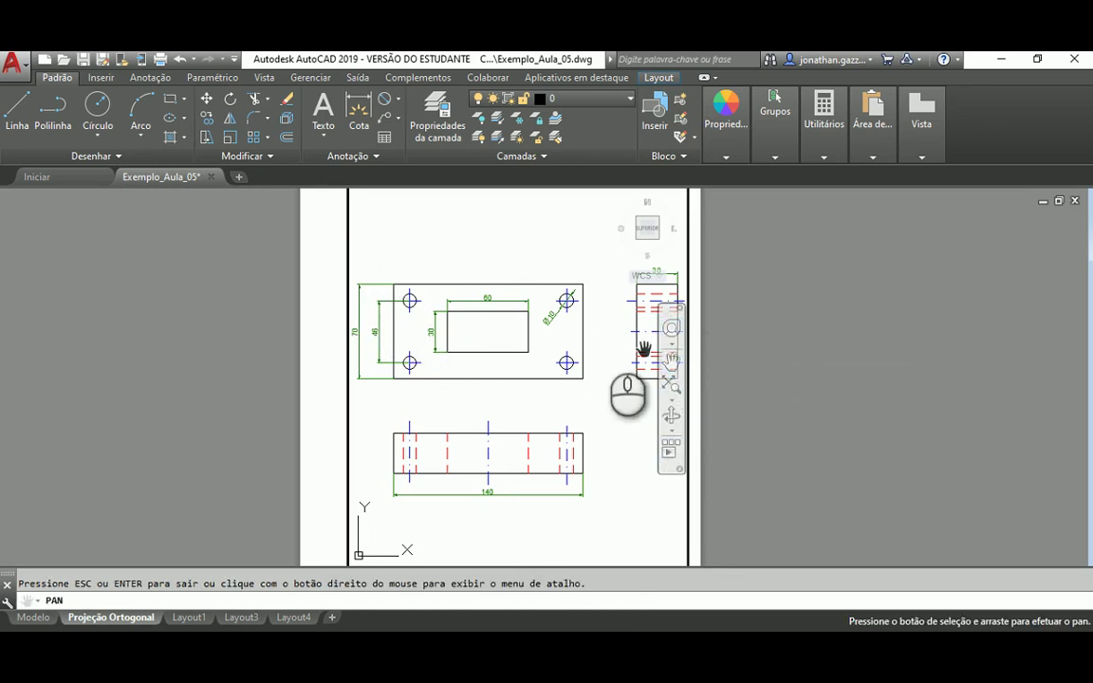
{"action": "mouse_move", "coordinate": [554, 334]}
{"action": "left_mouse_down"}
{"action": "mouse_move", "coordinate": [552, 308]}
{"action": "mouse_move", "coordinate": [555, 335]}
{"action": "left_mouse_up"}
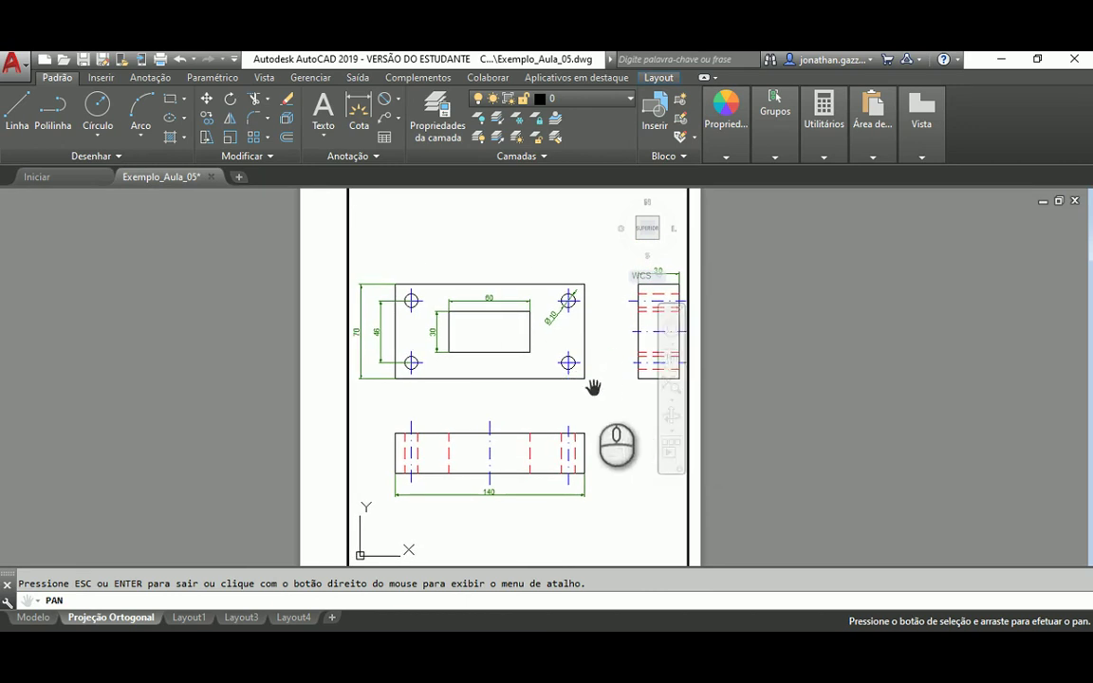
{"action": "scroll", "coordinate": [590, 383], "scroll_direction": "down", "scroll_amount": 2}
{"action": "scroll", "coordinate": [590, 383], "scroll_direction": "up", "scroll_amount": 2}
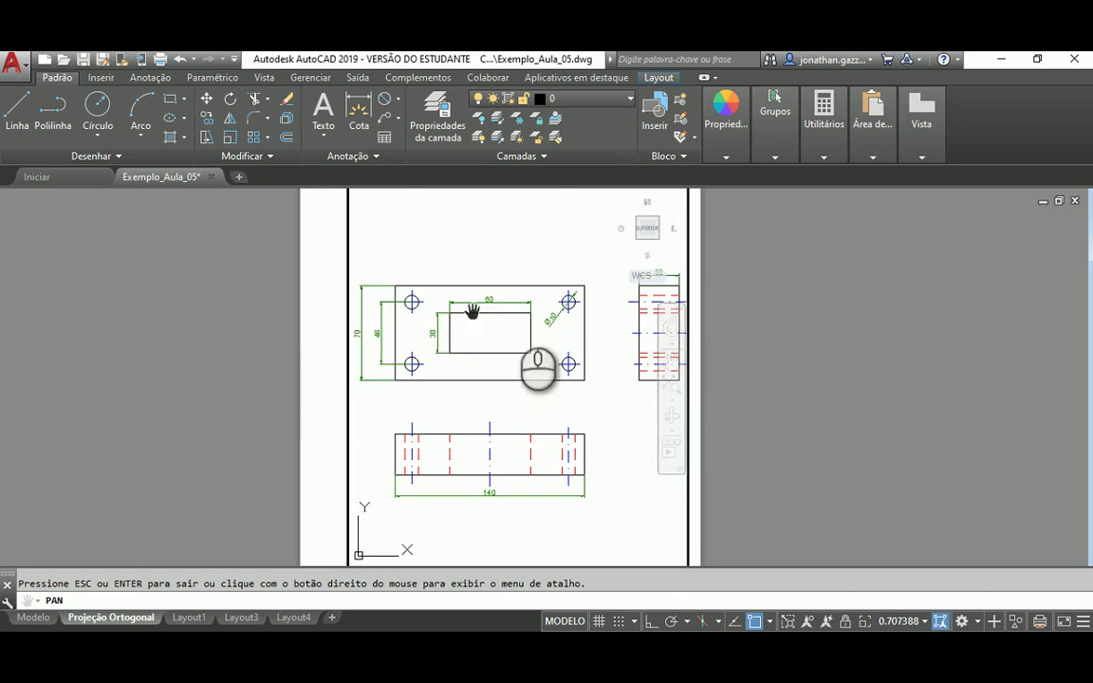
{"action": "key", "text": "Escape"}
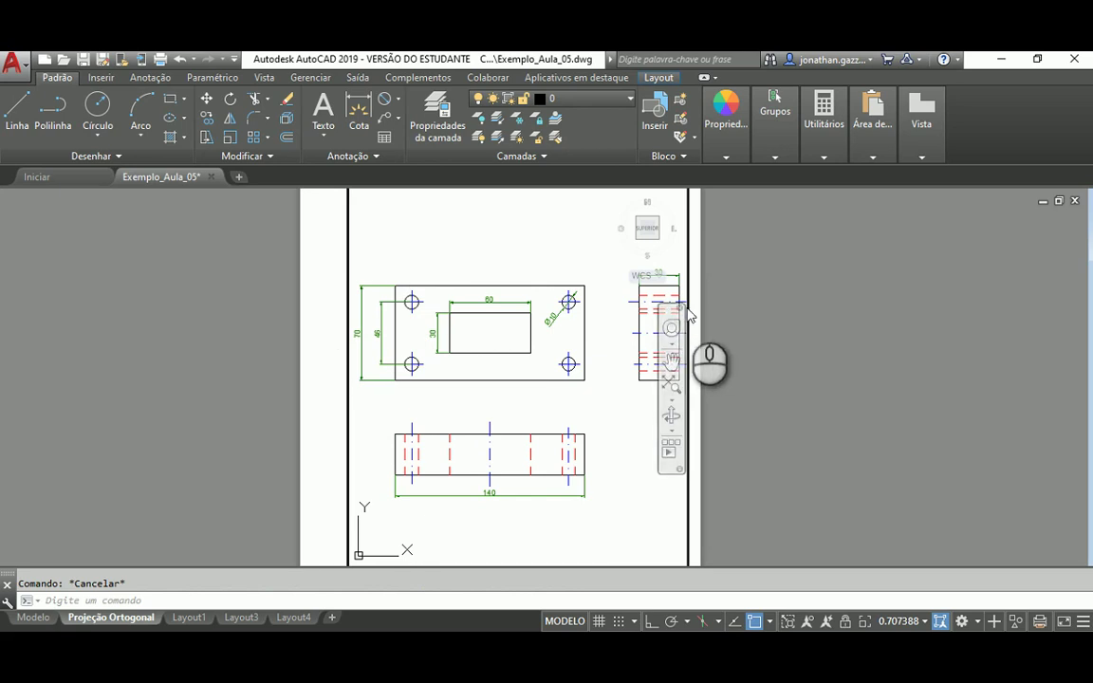
{"action": "double_click", "coordinate": [332, 323]}
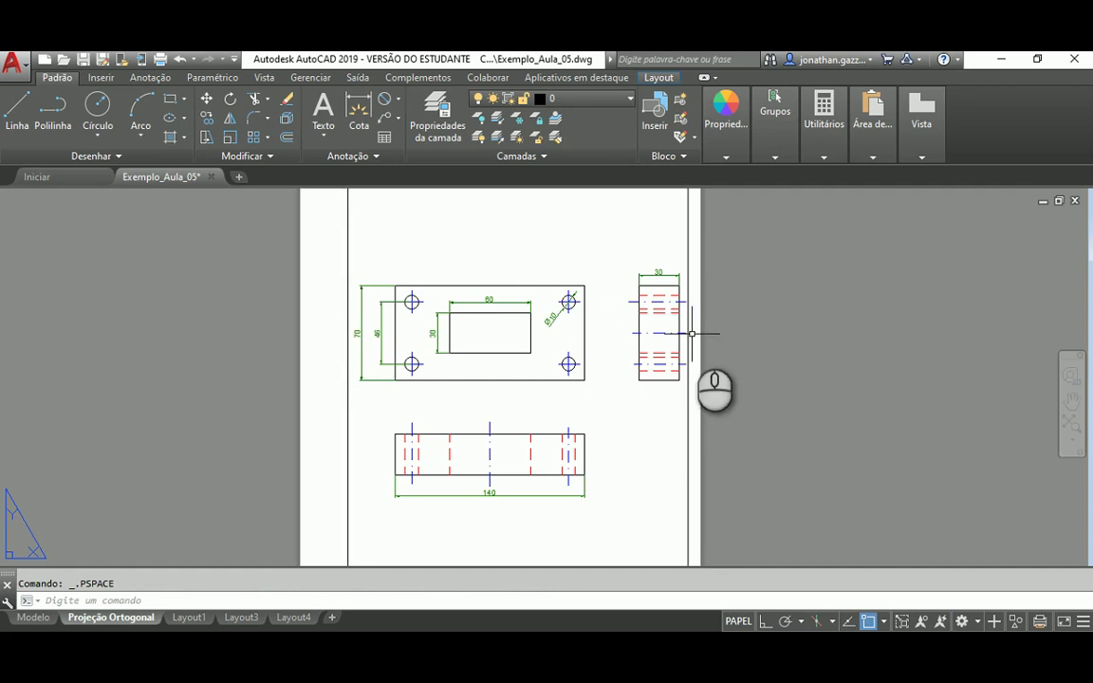
{"action": "scroll", "coordinate": [691, 333], "scroll_direction": "down", "scroll_amount": 2}
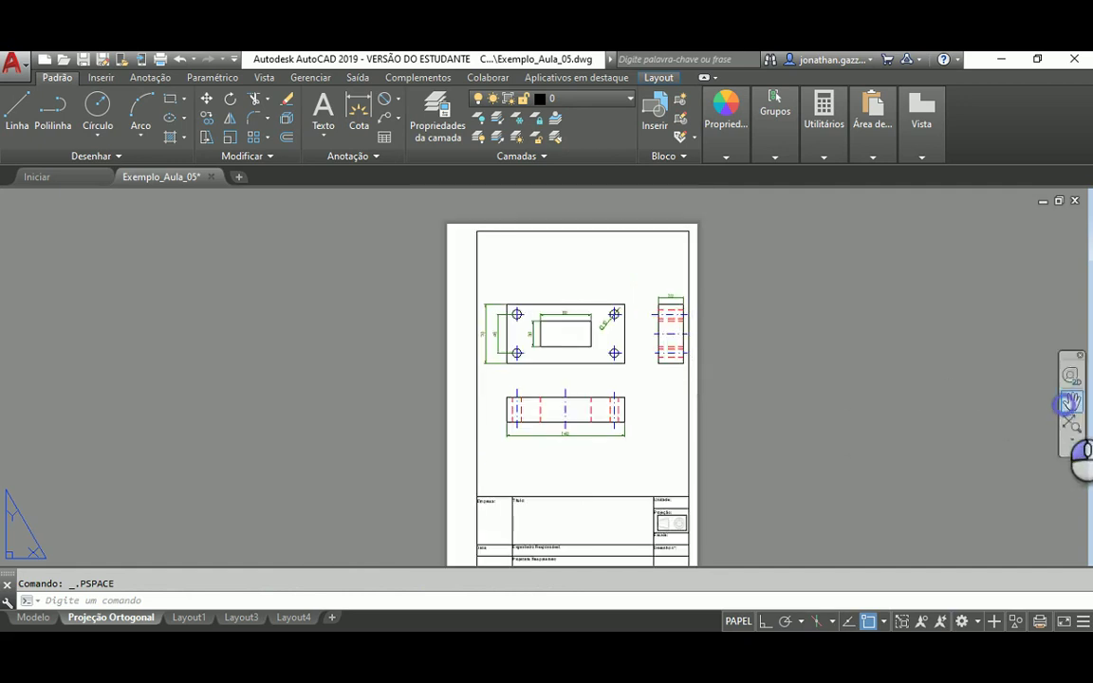
{"action": "left_click", "coordinate": [1069, 403]}
{"action": "left_click_drag", "start_coordinate": [805, 435], "coordinate": [788, 418]}
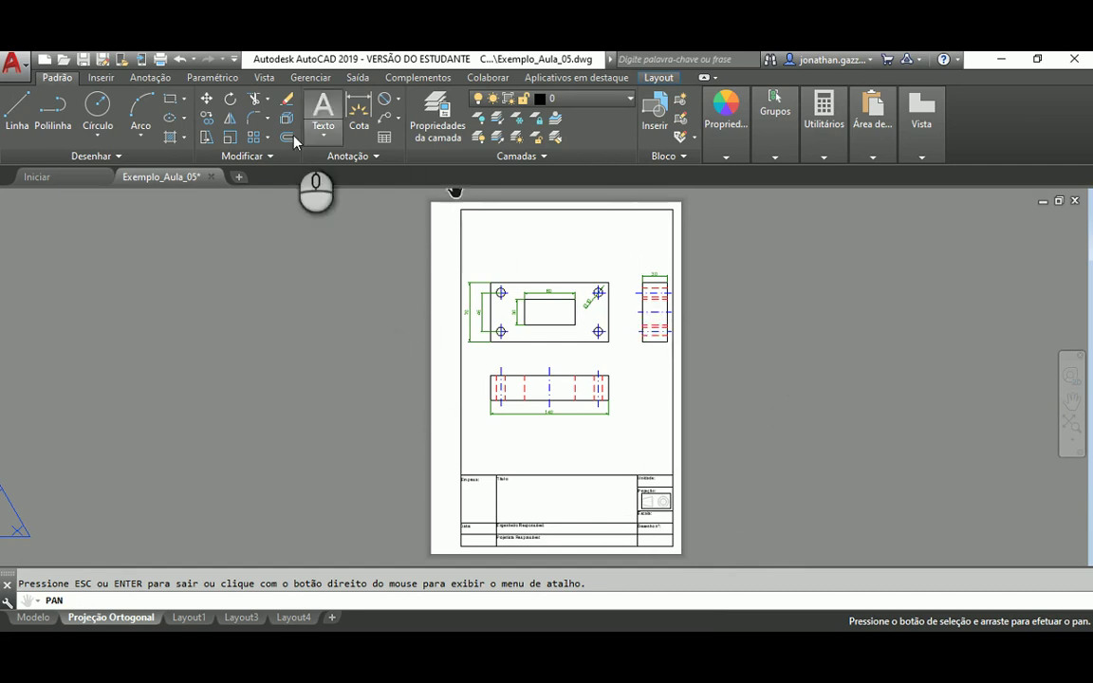
Step: Review the single-sheet plot settings and the available plotters for the Projeção Ortogonal layout, and close them without plotting
{"action": "left_click", "coordinate": [26, 65]}
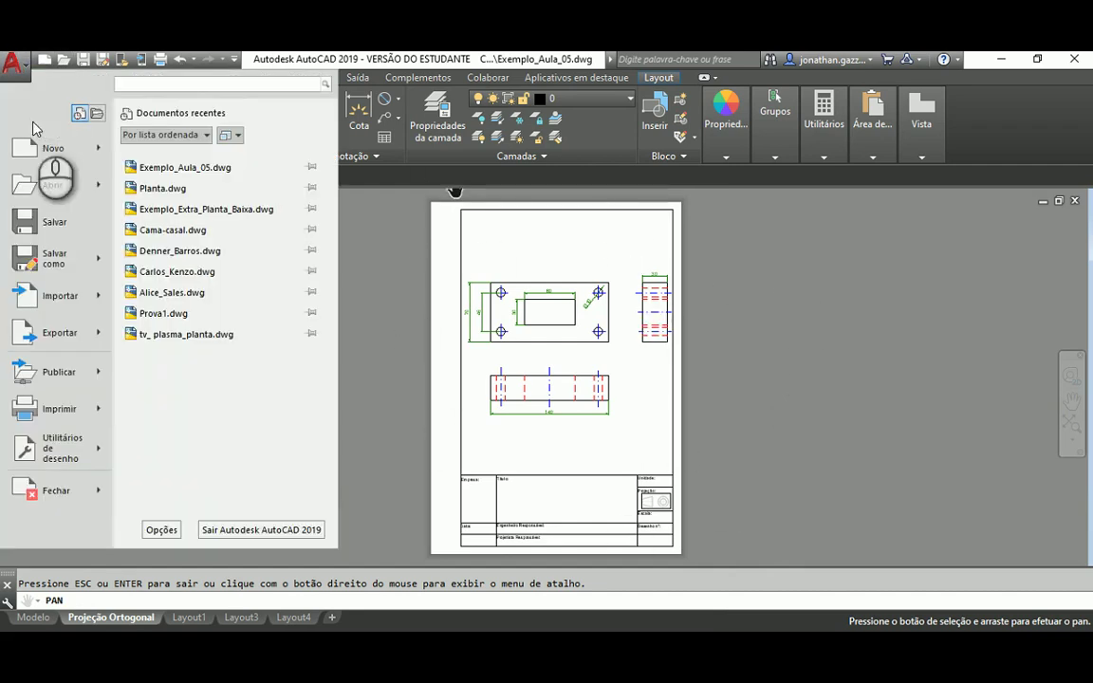
{"action": "left_click", "coordinate": [57, 408]}
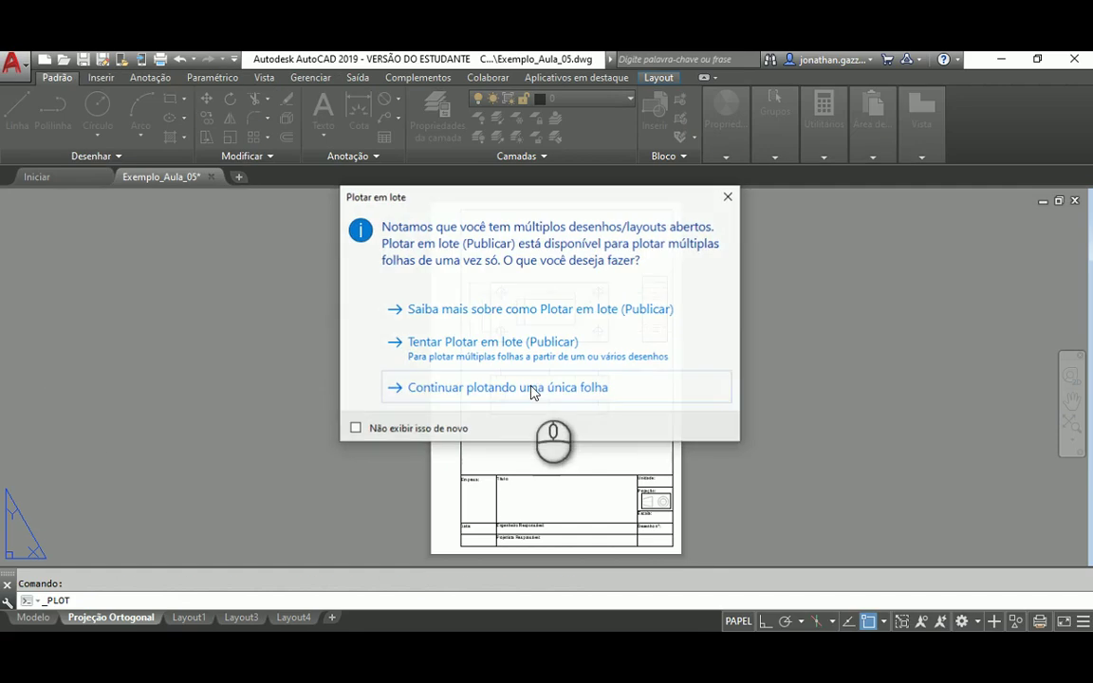
{"action": "left_click", "coordinate": [496, 387]}
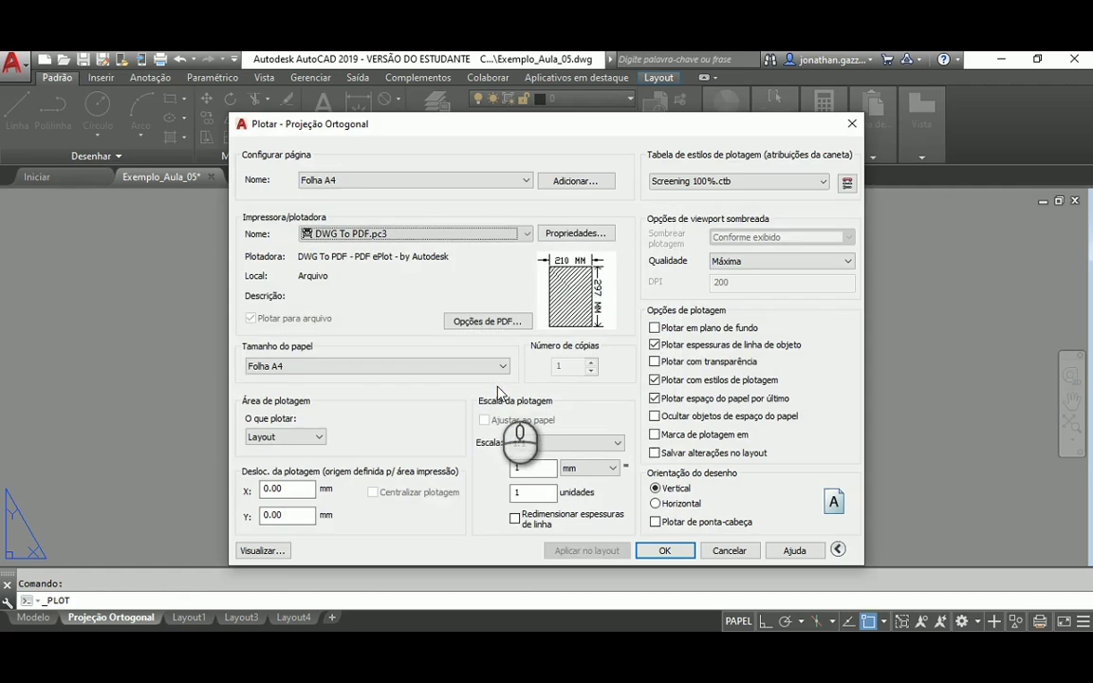
{"action": "left_click", "coordinate": [526, 233]}
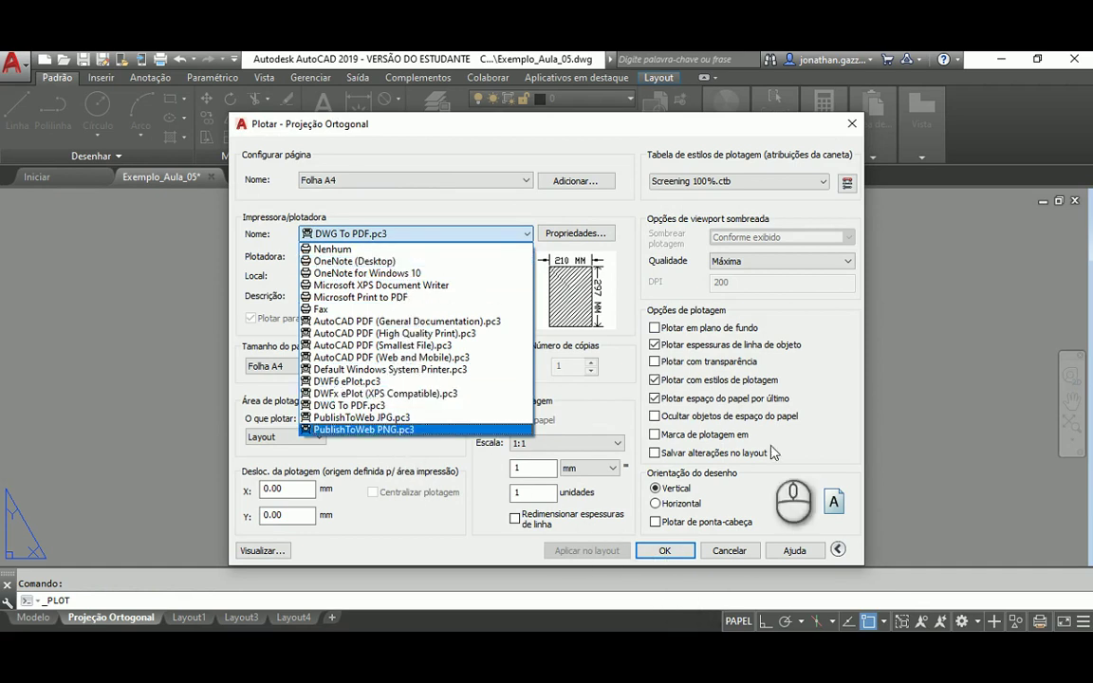
{"action": "left_click", "coordinate": [853, 128]}
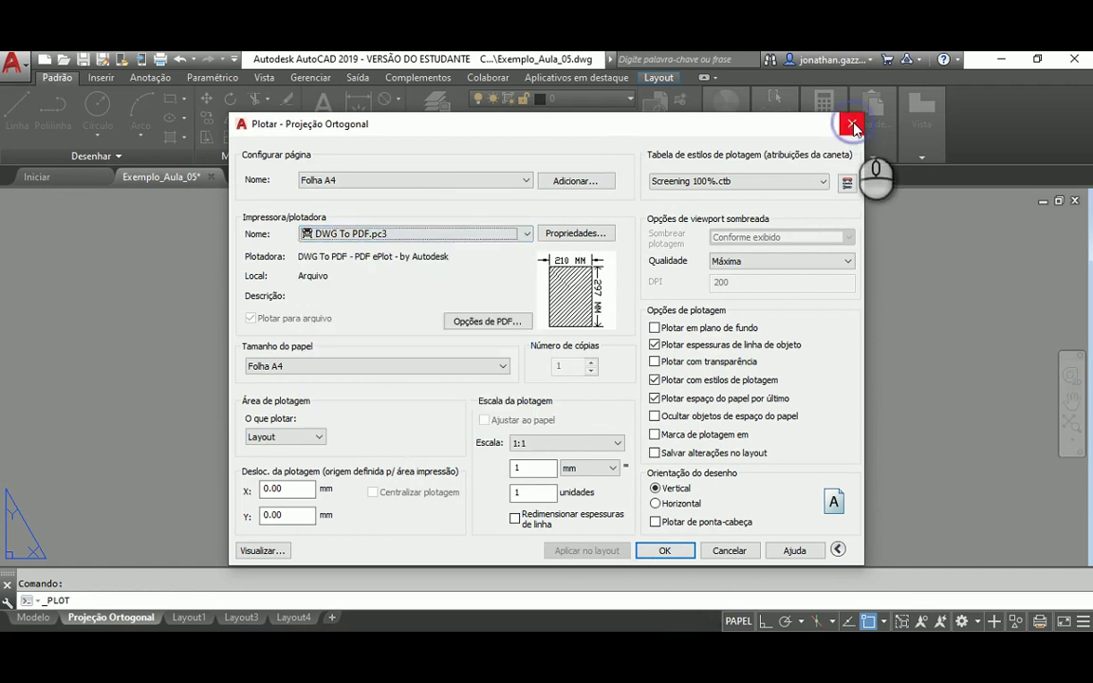
{"action": "left_click", "coordinate": [852, 127]}
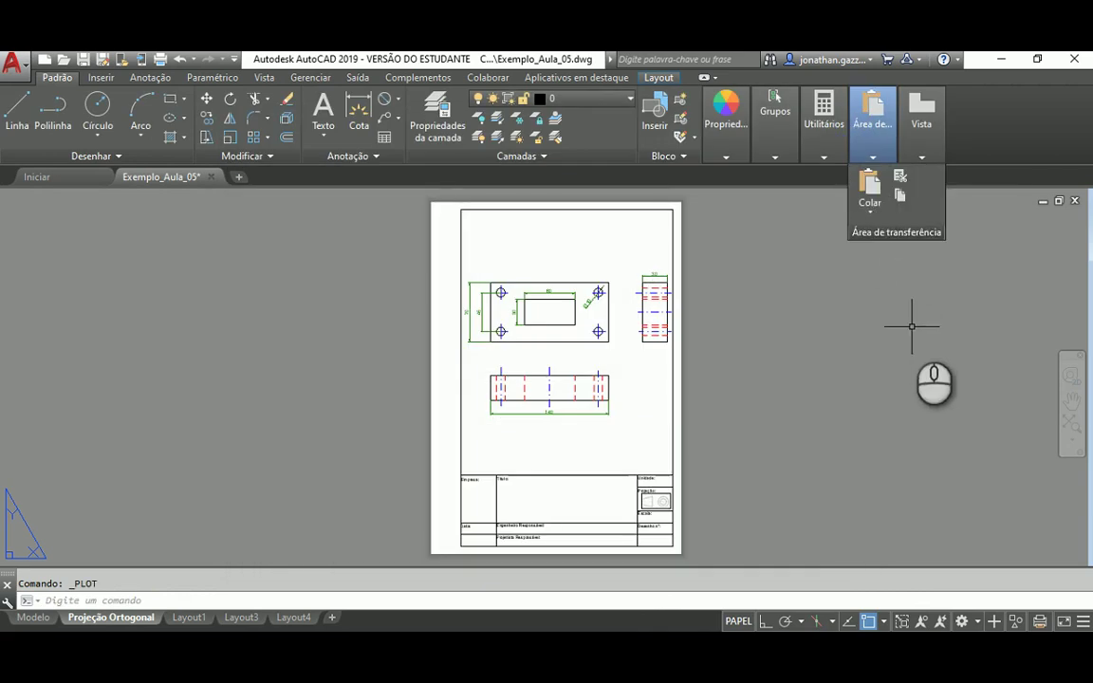